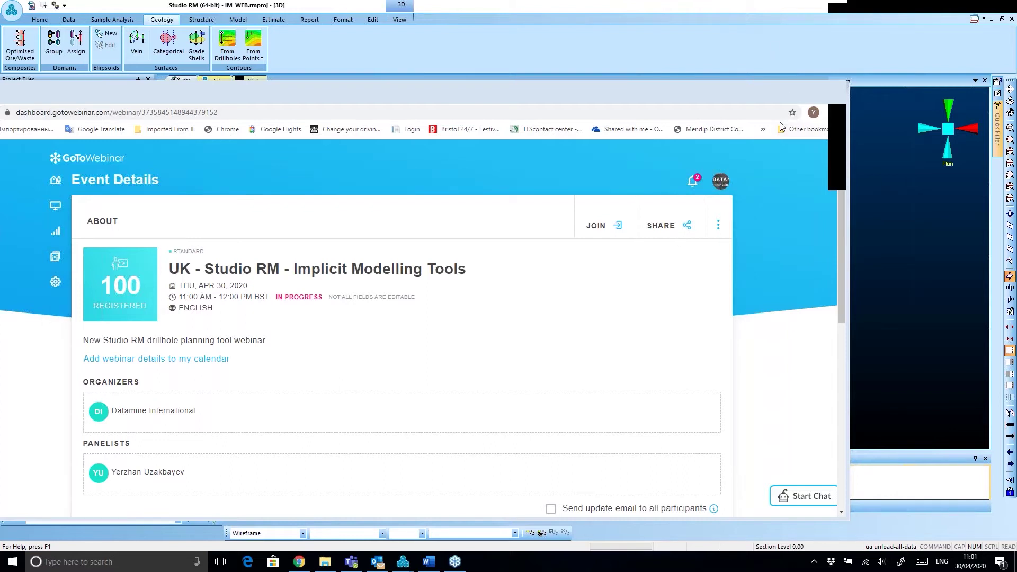
- Bring Studio RM to the front and load the _vb_minst strings and the _vb_holes drillholes into the 3D view
left_click(787, 90)
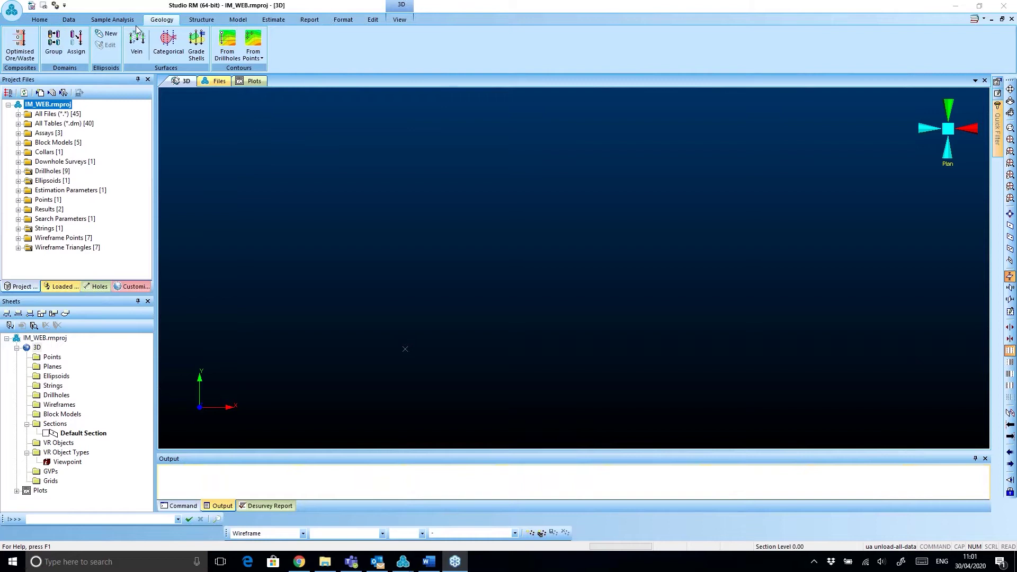
left_click(161, 36)
double_click(19, 248)
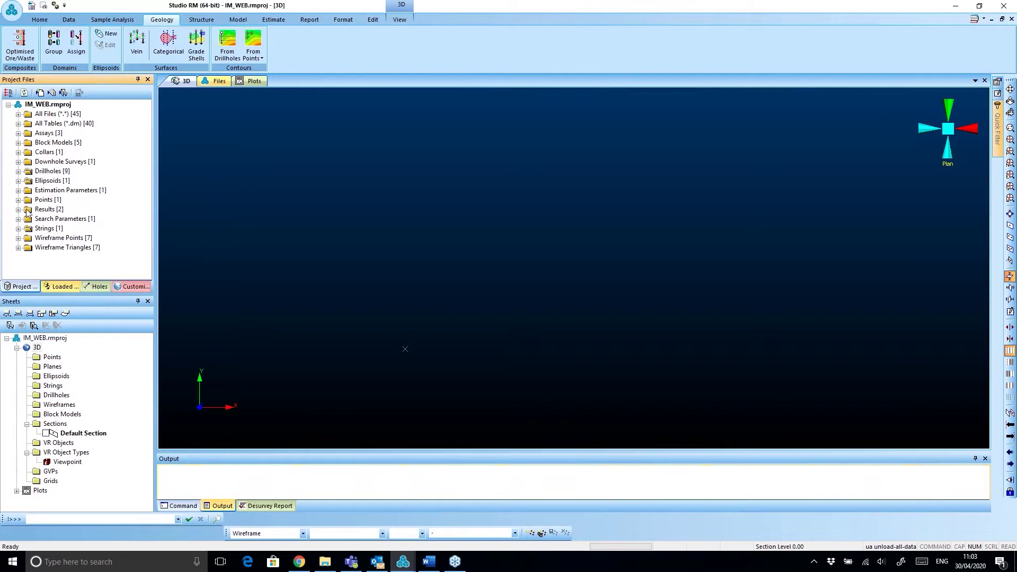
left_click(18, 228)
left_click_drag(57, 238, 338, 258)
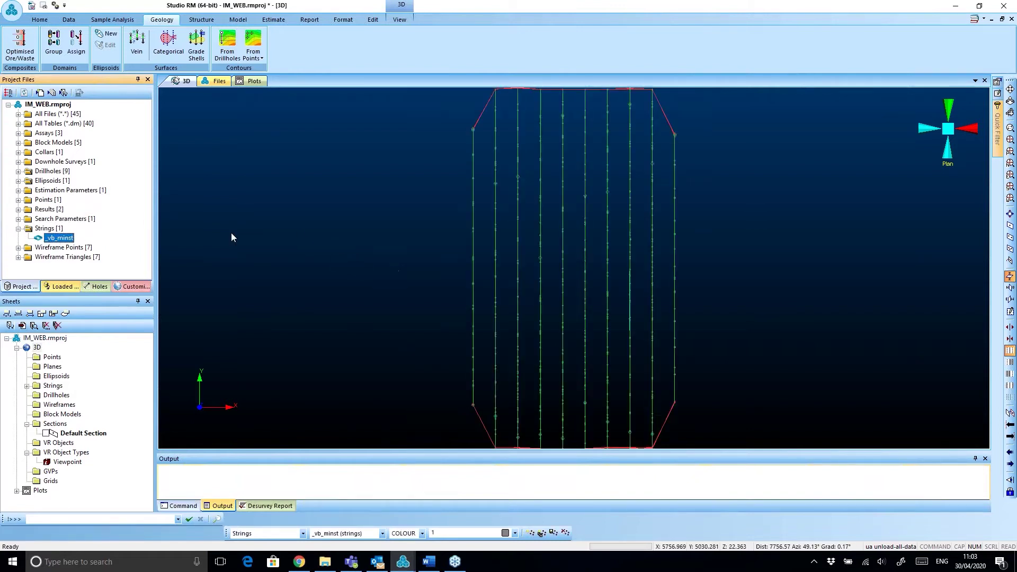
double_click(51, 171)
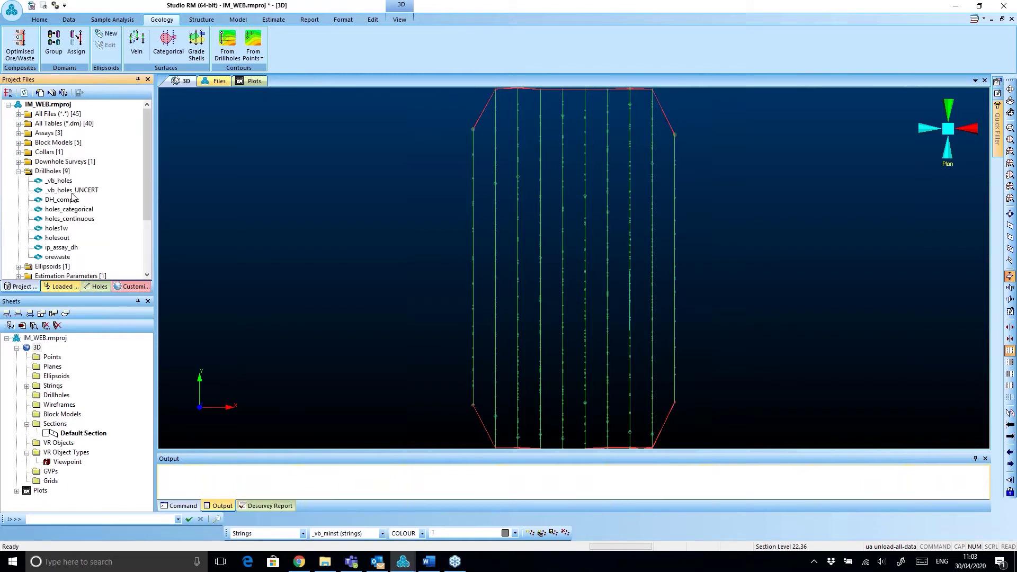
left_click_drag(60, 181, 337, 230)
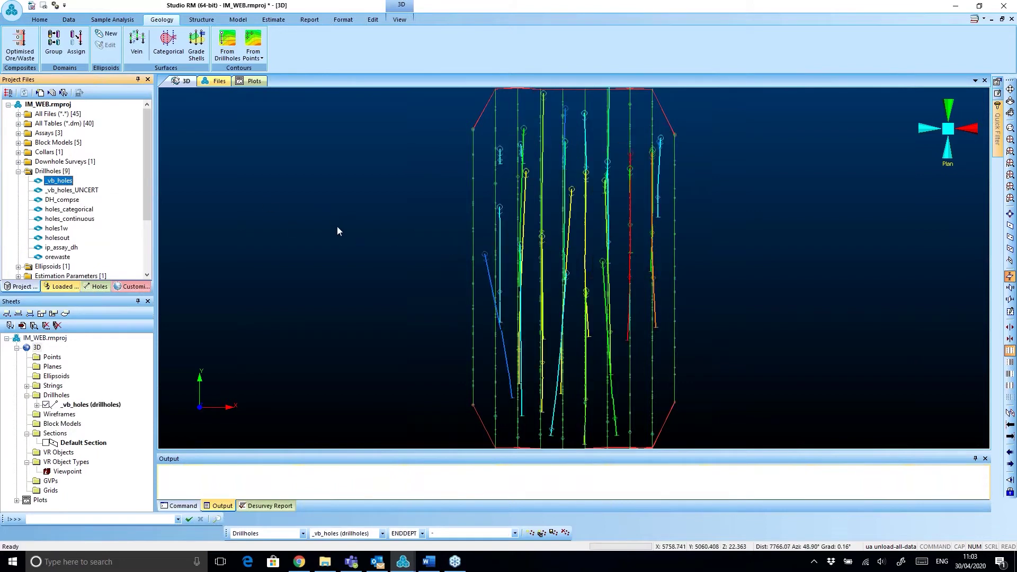
- Filter the displayed data by the ZONE column so that only value 1 is shown
left_click_drag(577, 274, 847, 154)
mouse_move(998, 127)
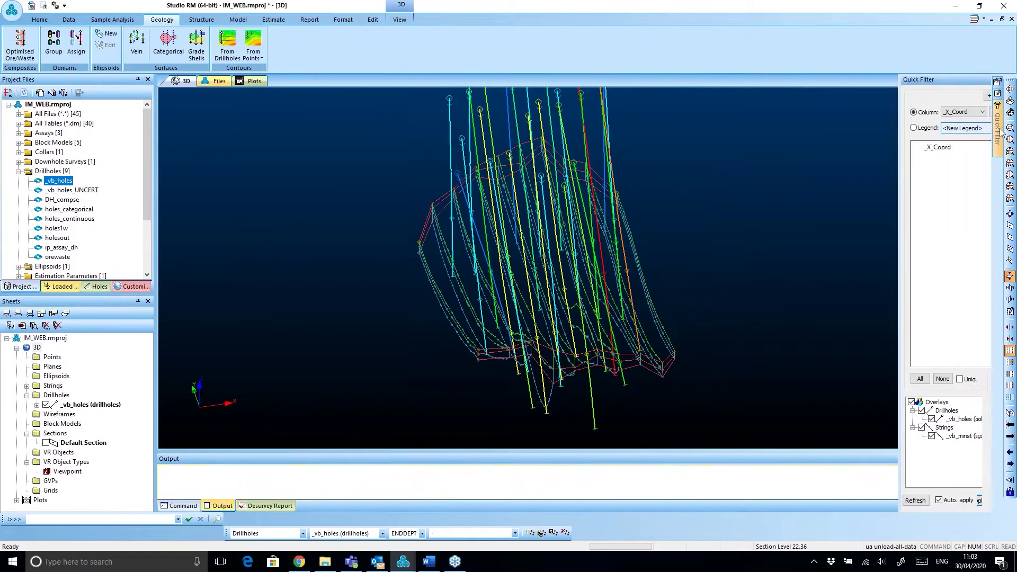
left_click(940, 112)
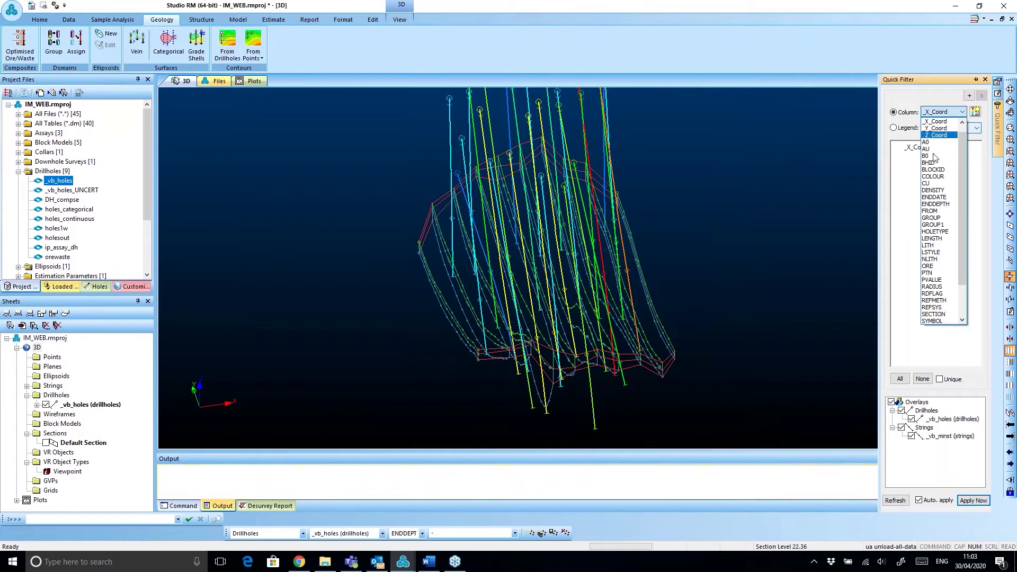
left_click(937, 320)
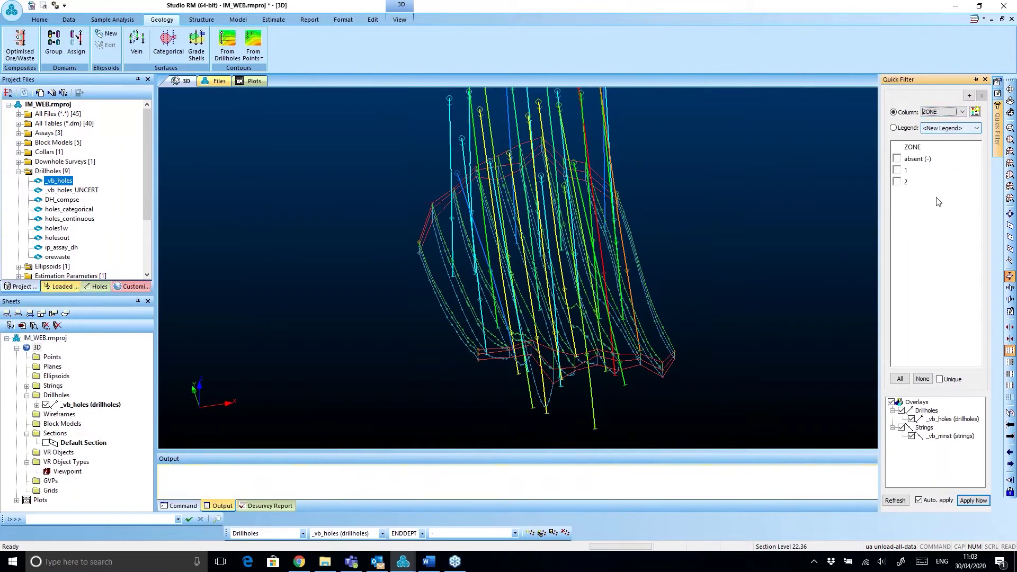
left_click(897, 170)
left_click_drag(769, 246, 673, 288)
scroll(527, 307, "up", 1)
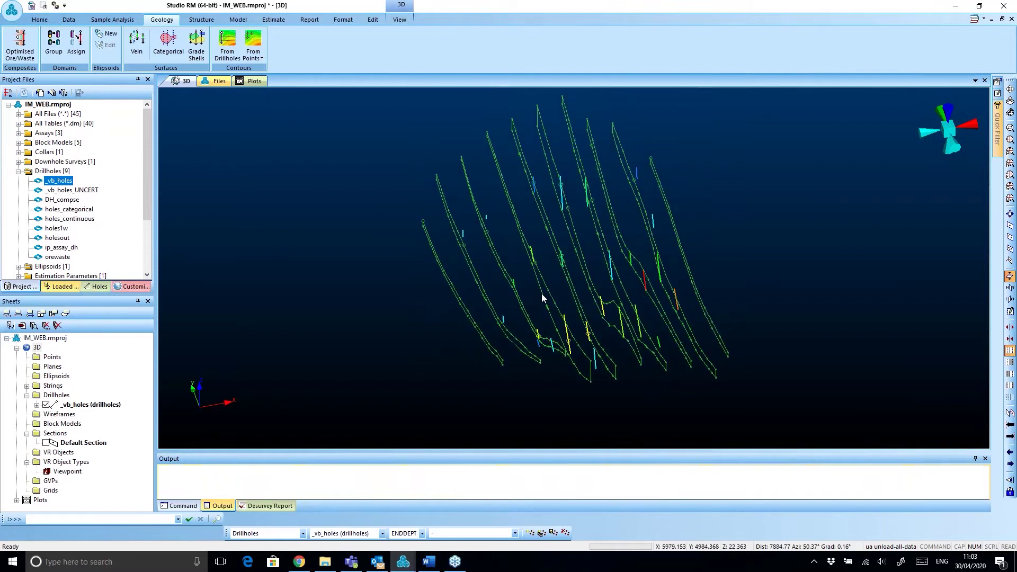
- Link the mineralisation section strings in sequence, from one end of the set to the other, into a wireframe with link-strings
type("ls link-strings")
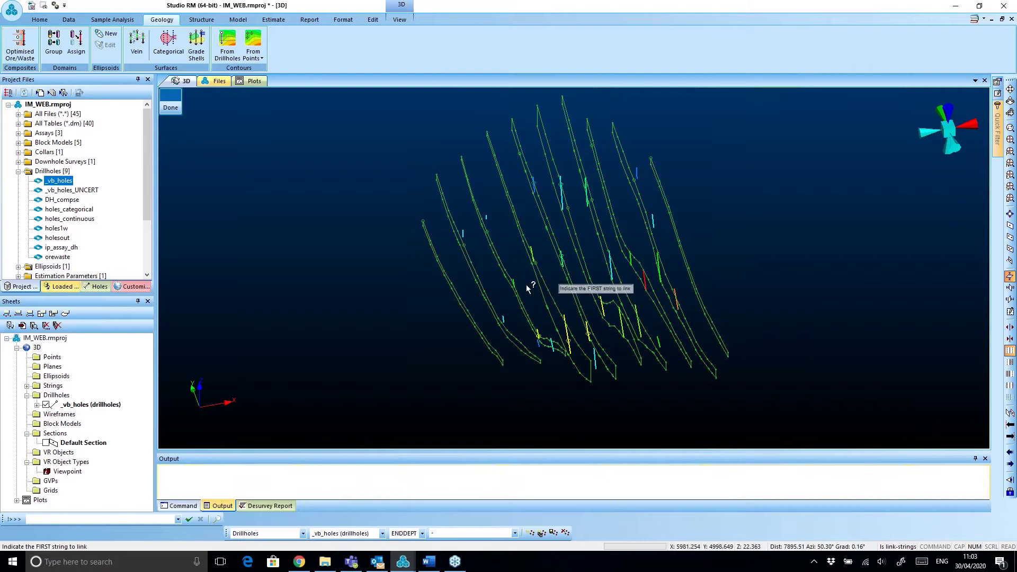
left_click(467, 290)
left_click(490, 286)
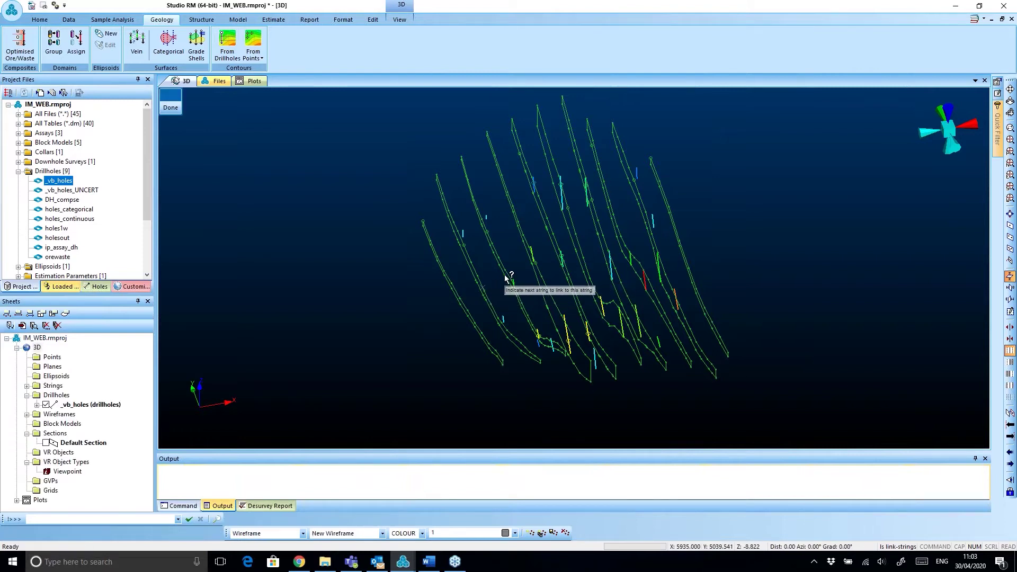
left_click(532, 256)
left_click(554, 232)
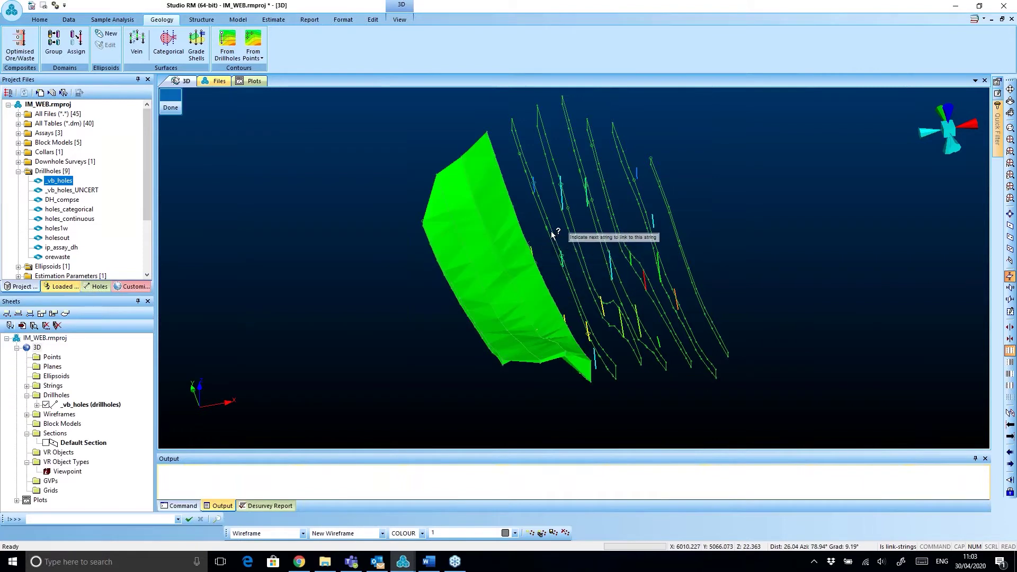
left_click(567, 234)
left_click(601, 228)
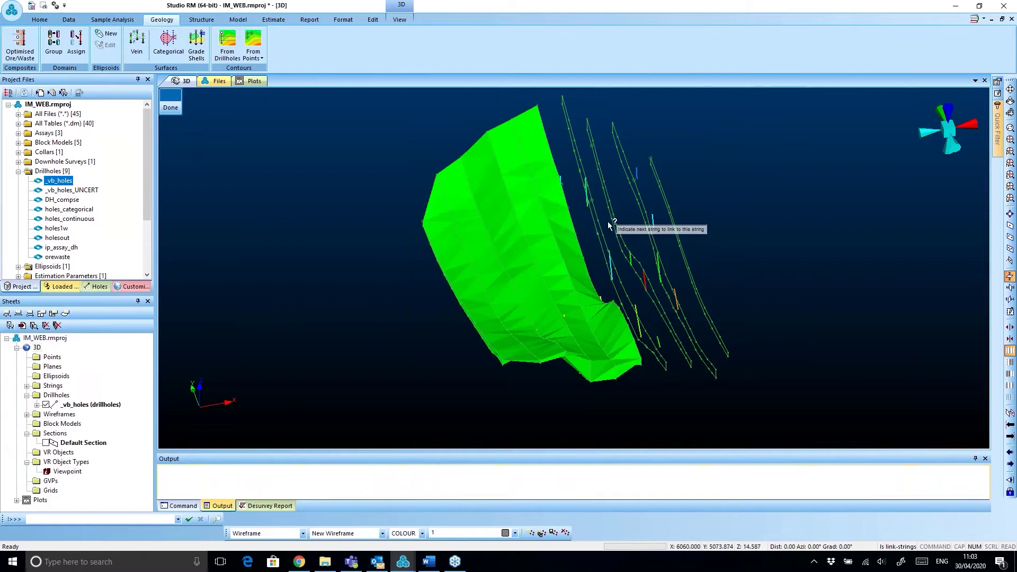
left_click(615, 221)
left_click(660, 210)
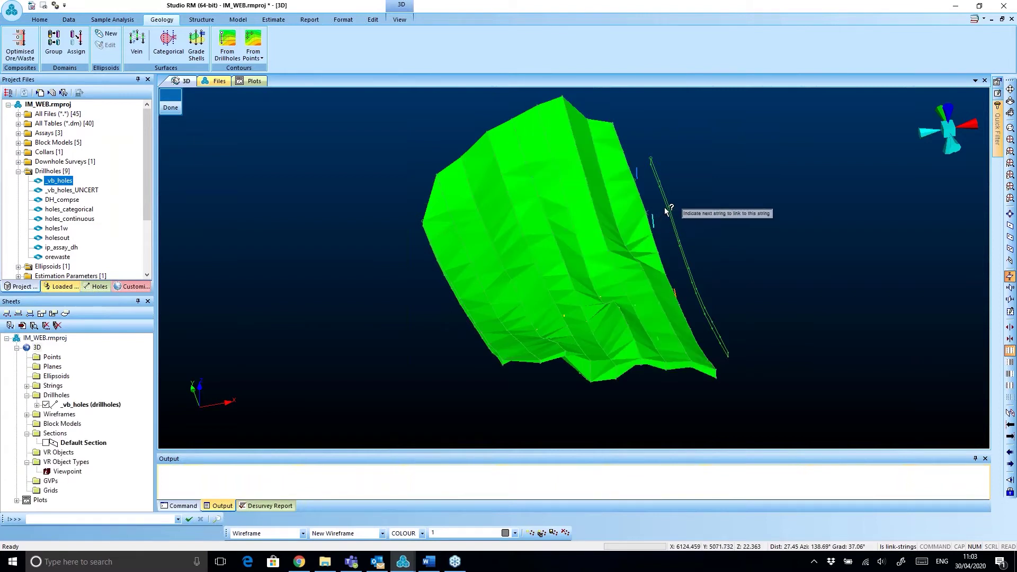
middle_click_drag(718, 266, 592, 301)
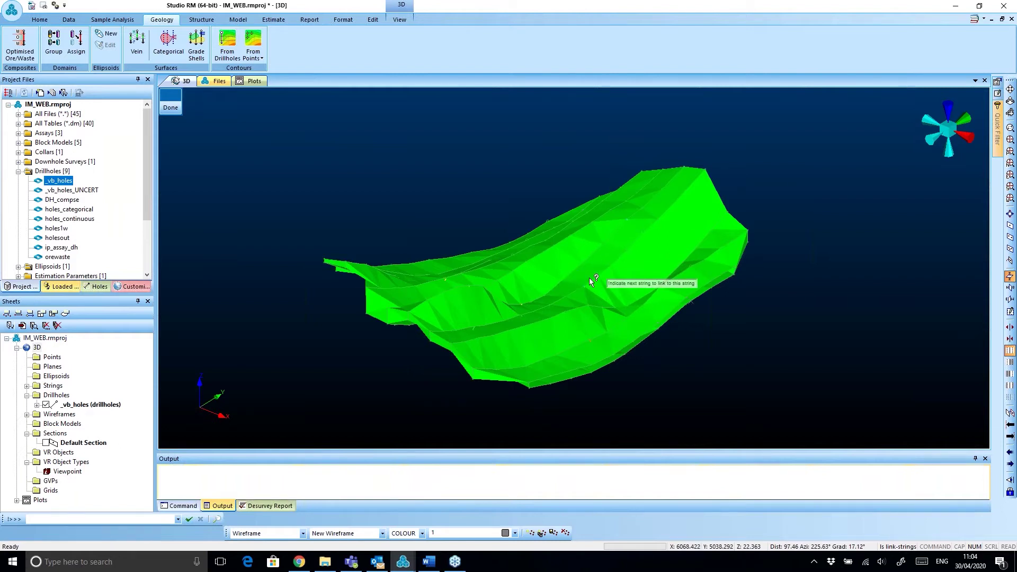
middle_click_drag(581, 281, 561, 273)
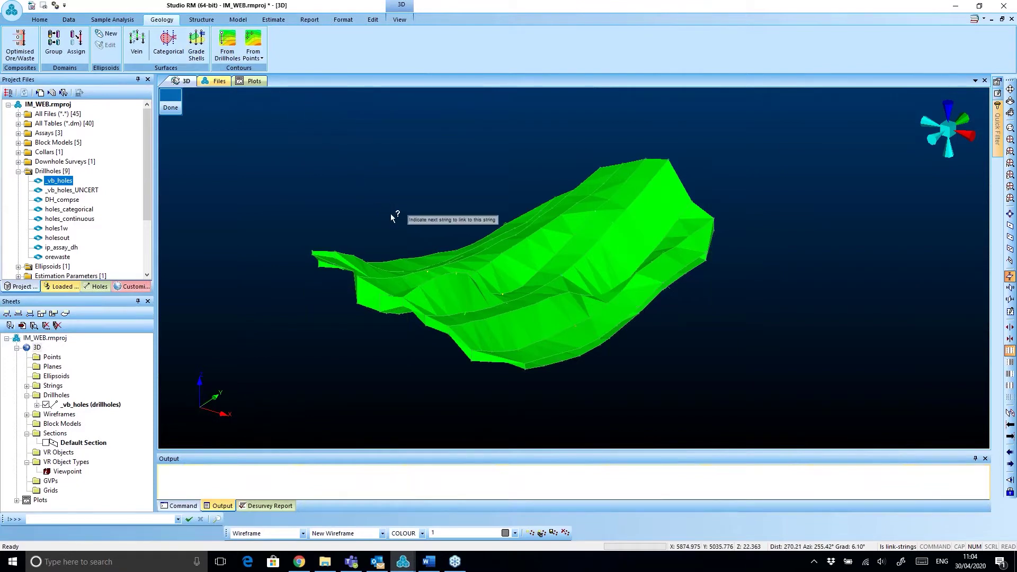
key("Escape")
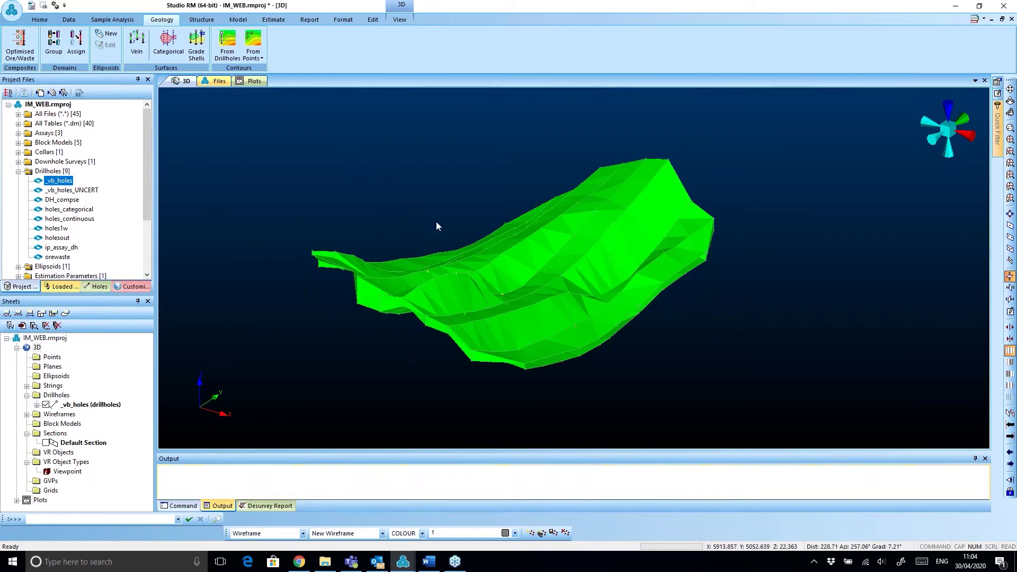
- Examine the shape and triangulation of the linked-string wireframe from several viewing angles
middle_click_drag(432, 215, 419, 222)
left_click_drag(420, 222, 505, 248)
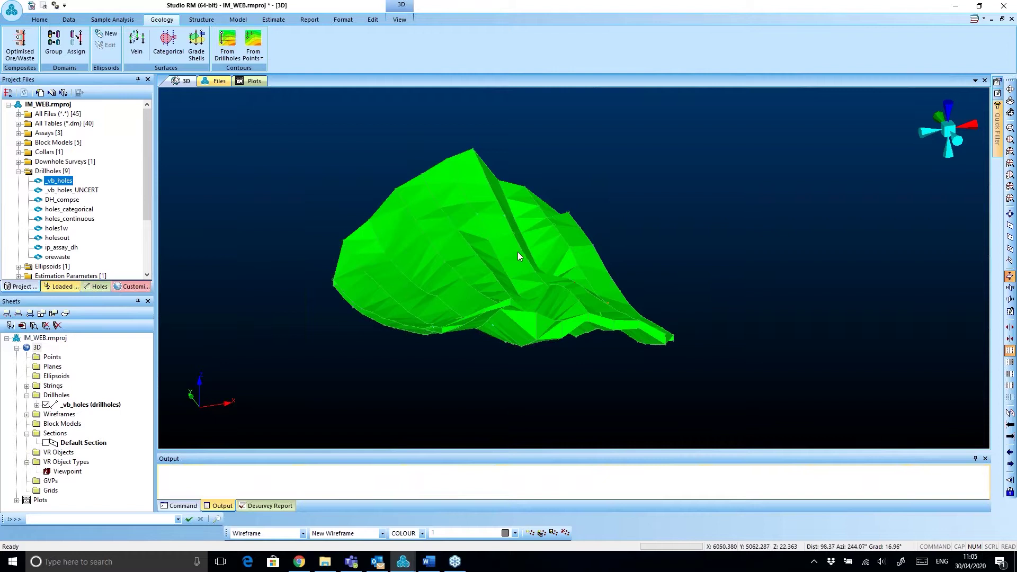
middle_click_drag(480, 279, 411, 226)
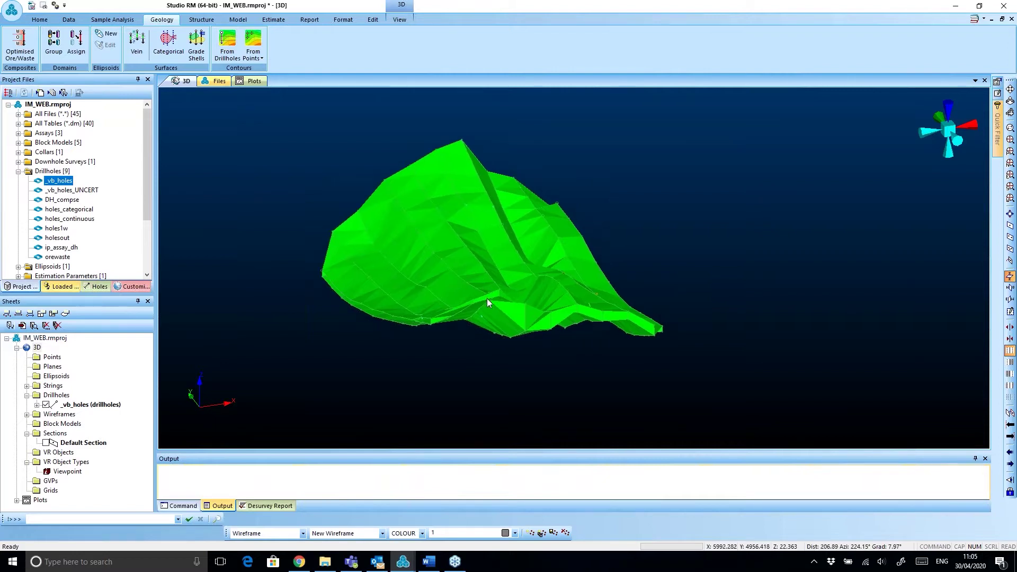
left_click_drag(487, 293, 380, 265)
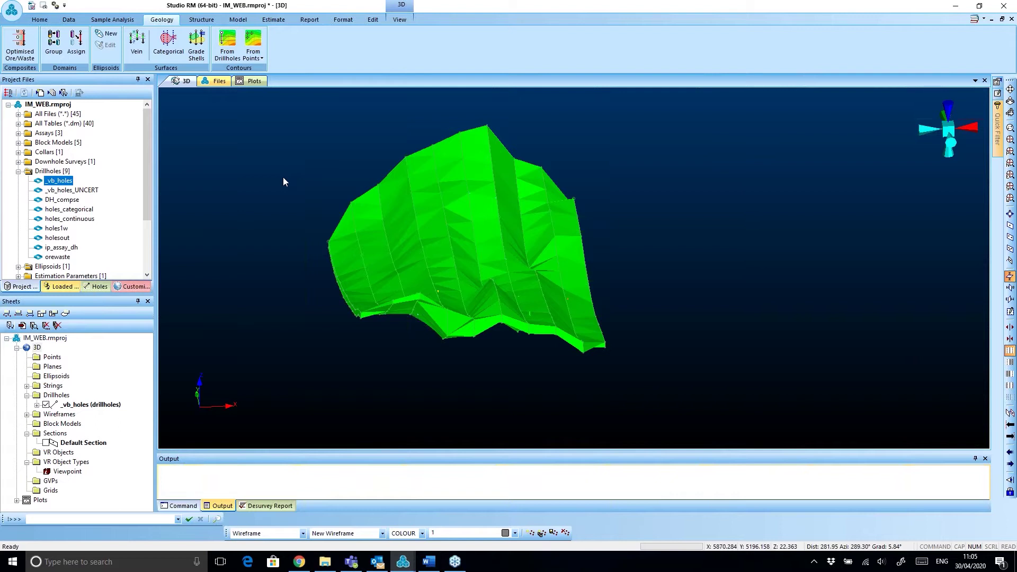
left_click_drag(350, 215, 416, 231)
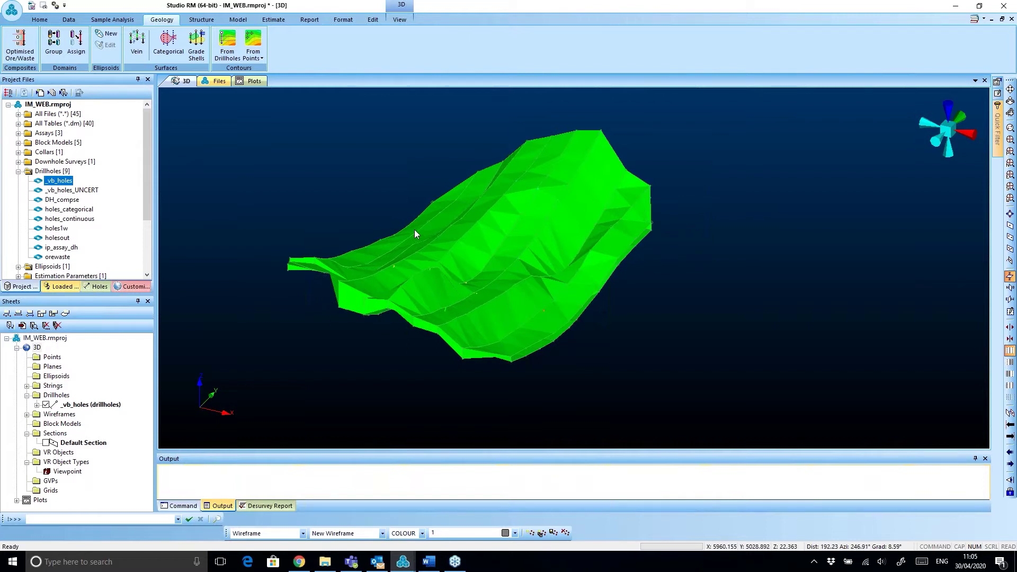
mouse_move(399, 241)
left_mouse_down()
mouse_move(408, 250)
mouse_move(415, 236)
mouse_move(379, 239)
mouse_move(403, 251)
left_mouse_up()
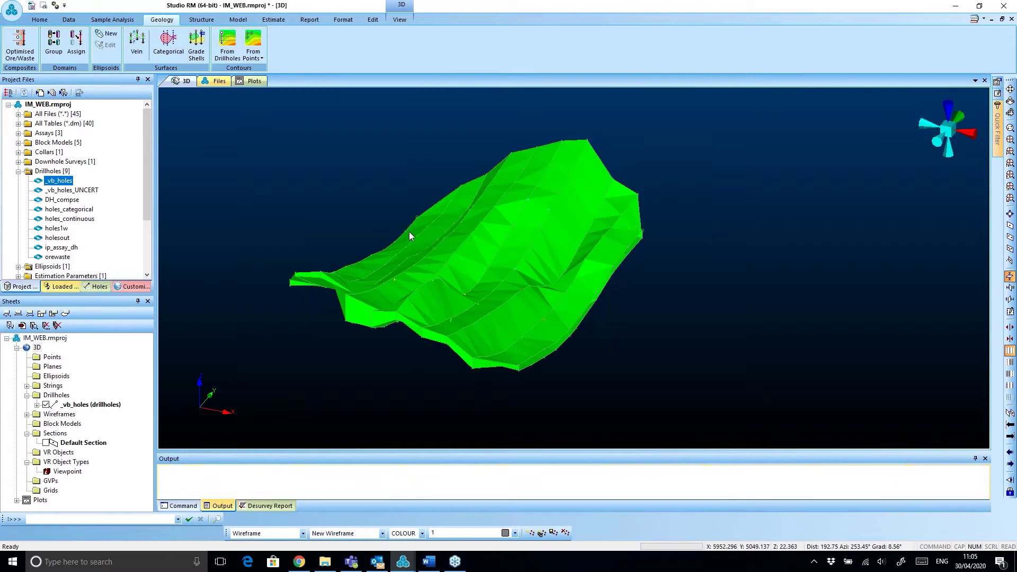
mouse_move(399, 243)
left_mouse_down()
mouse_move(379, 252)
mouse_move(413, 261)
mouse_move(415, 252)
mouse_move(391, 252)
mouse_move(409, 253)
left_mouse_up()
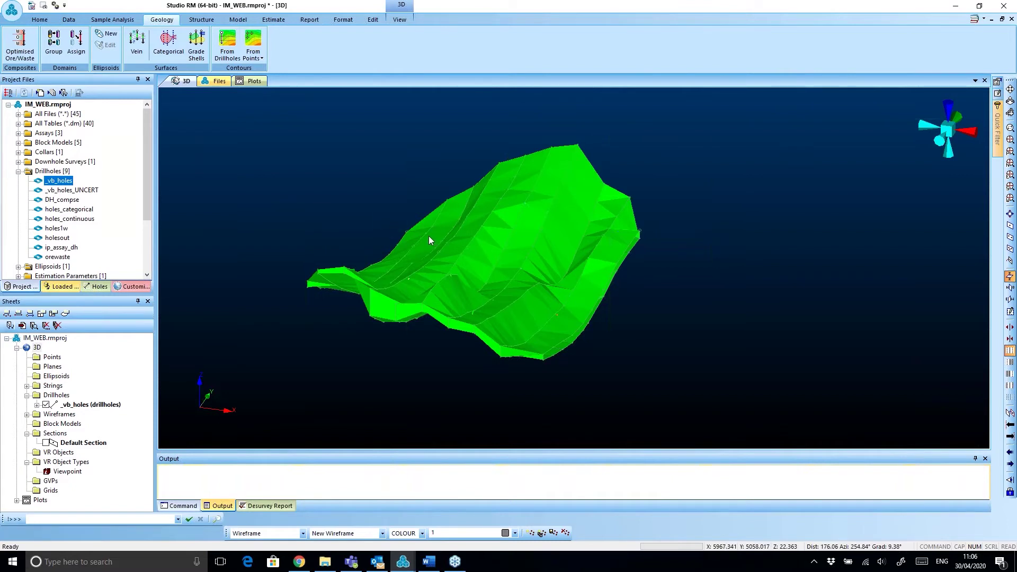
left_click_drag(431, 253, 448, 211)
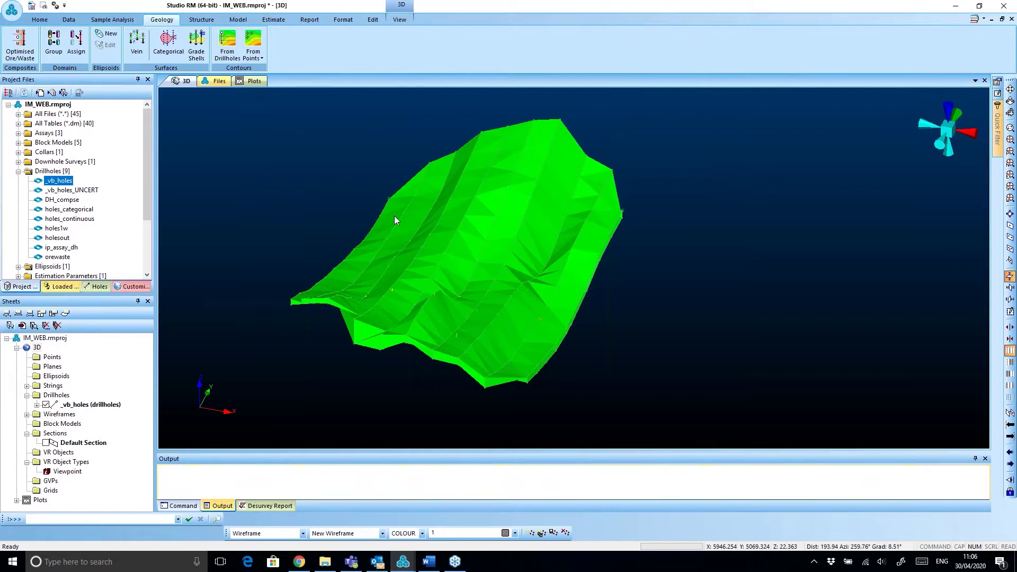
left_click_drag(420, 247, 444, 303)
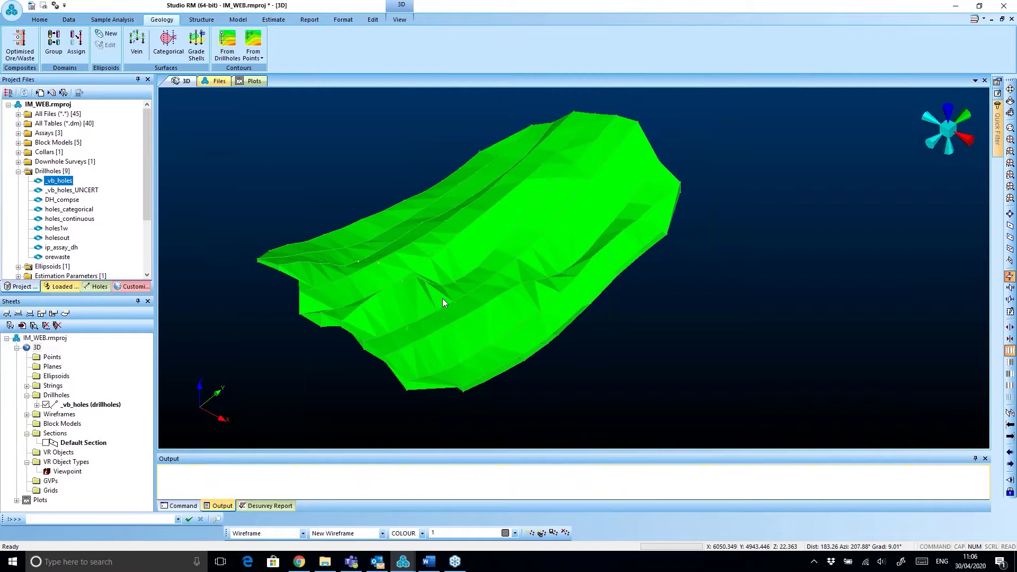
mouse_move(446, 291)
left_mouse_down()
mouse_move(434, 288)
mouse_move(461, 297)
mouse_move(443, 303)
mouse_move(454, 304)
mouse_move(469, 282)
mouse_move(484, 284)
mouse_move(455, 284)
left_mouse_up()
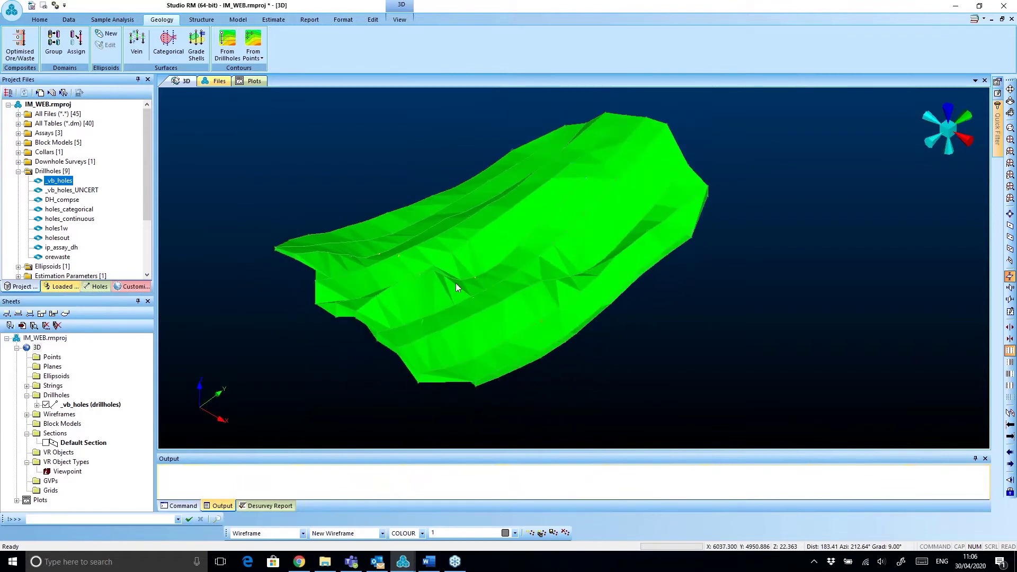
mouse_move(455, 281)
left_mouse_down()
mouse_move(421, 271)
mouse_move(459, 279)
mouse_move(431, 275)
mouse_move(441, 285)
mouse_move(493, 288)
mouse_move(538, 270)
mouse_move(459, 273)
left_mouse_up()
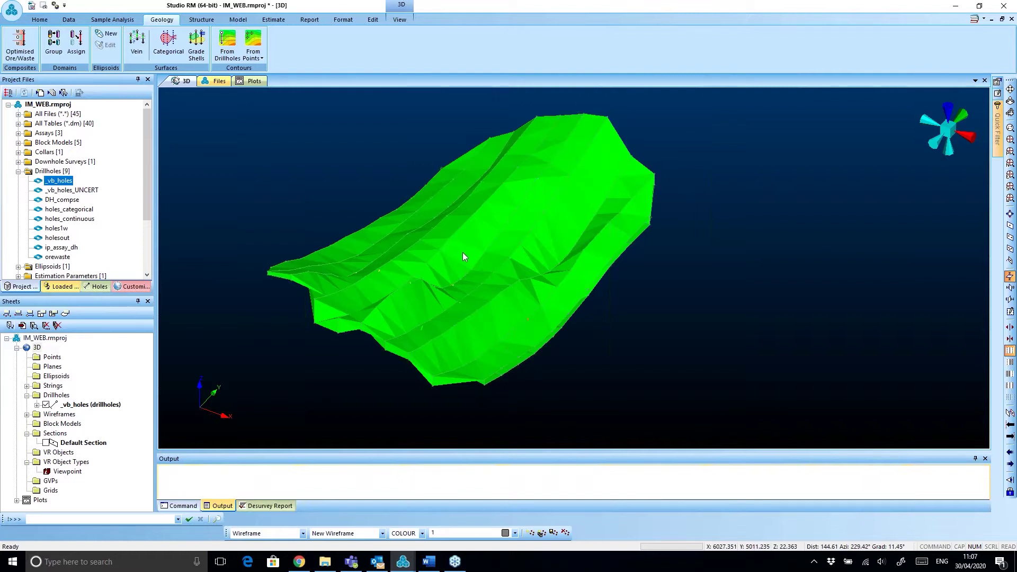
left_click_drag(462, 256, 517, 265)
left_click_drag(507, 265, 454, 279)
middle_click_drag(454, 281, 468, 281)
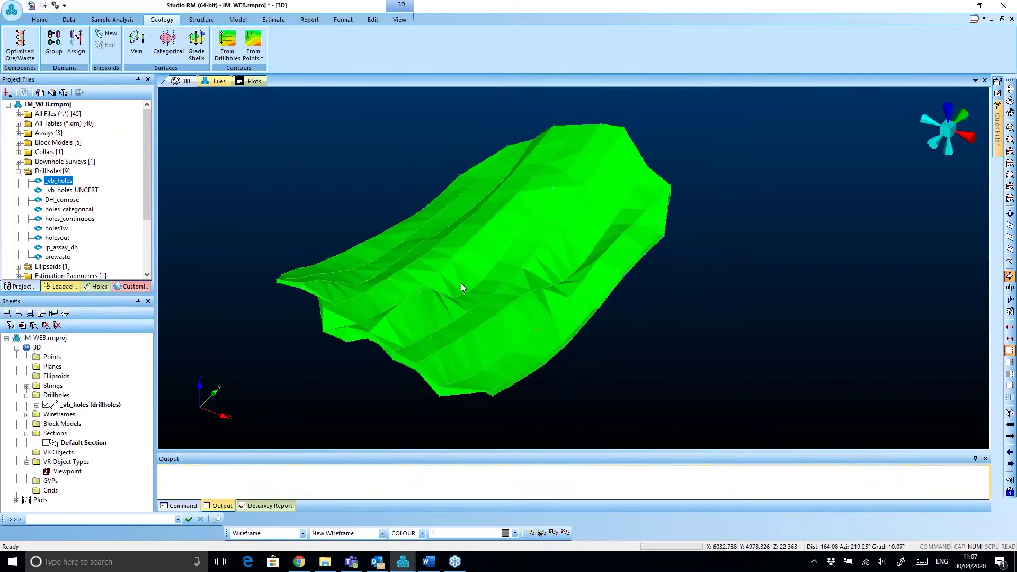
middle_click_drag(461, 289, 461, 297)
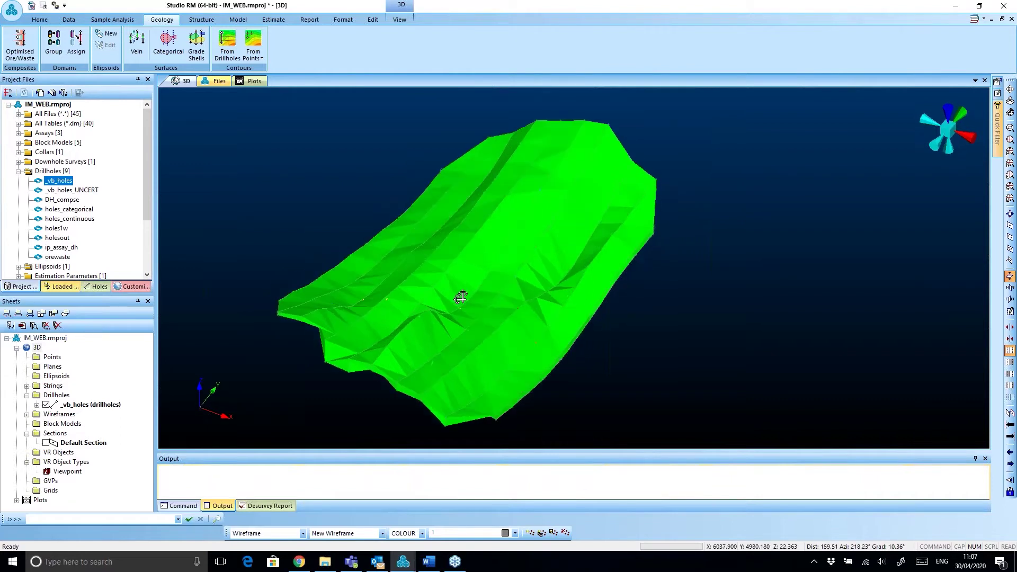
left_click_drag(461, 297, 437, 295)
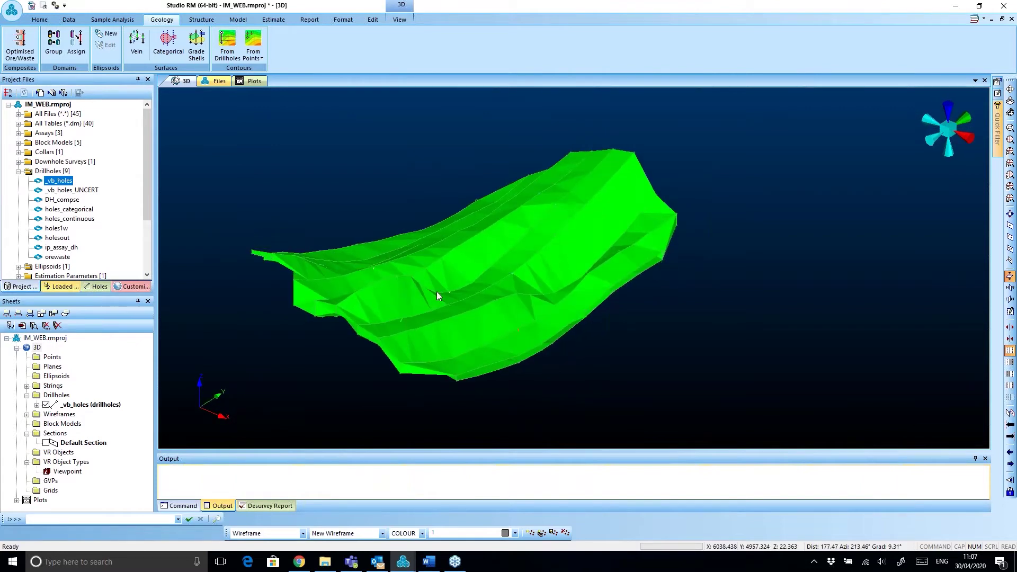
left_click_drag(442, 288, 462, 295)
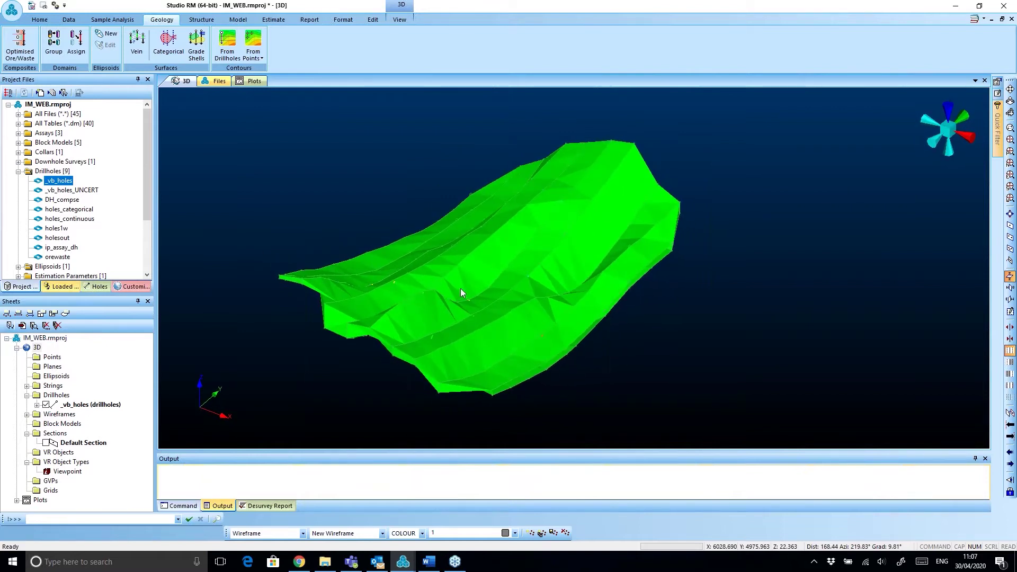
mouse_move(462, 287)
left_mouse_down()
mouse_move(483, 279)
mouse_move(472, 289)
left_mouse_up()
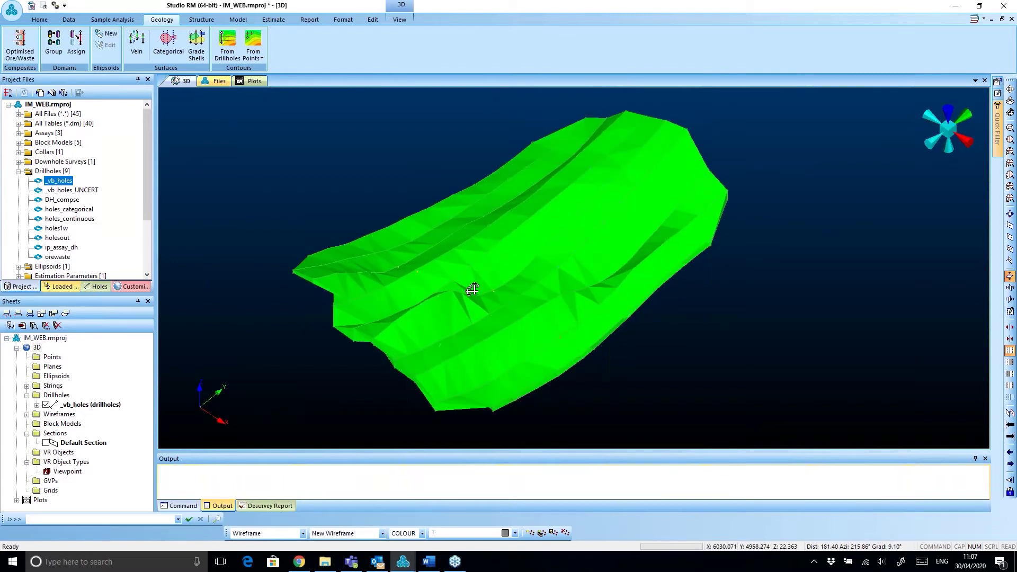
mouse_move(472, 289)
left_mouse_down()
mouse_move(459, 281)
mouse_move(545, 281)
mouse_move(479, 293)
left_mouse_up()
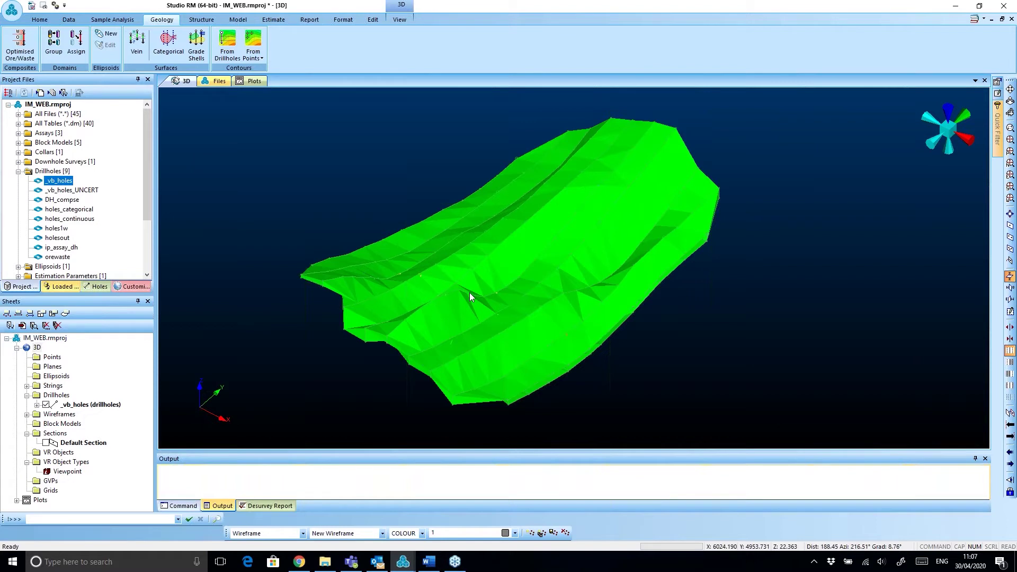
mouse_move(500, 295)
left_mouse_down()
mouse_move(529, 295)
mouse_move(466, 286)
mouse_move(513, 297)
left_mouse_up()
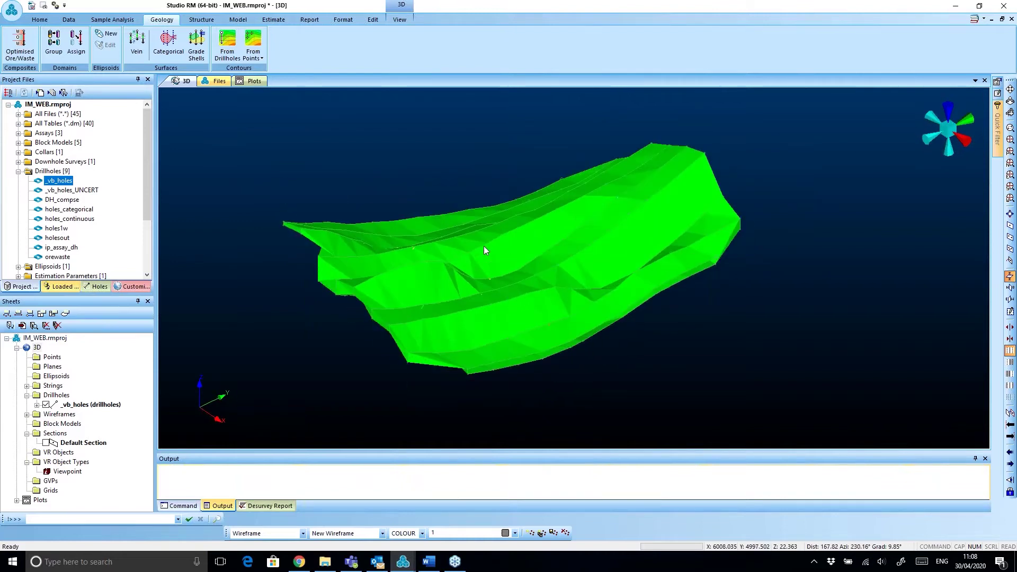
left_click_drag(429, 268, 590, 288)
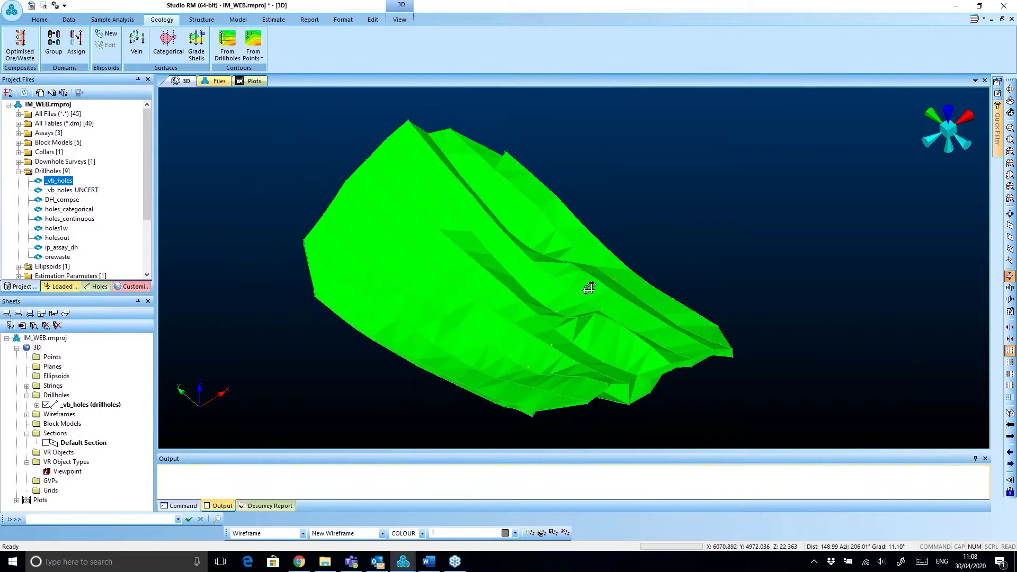
- Unload all data, including the linked wireframe and the drillholes, from the 3D view
key("u")
key("a")
key("Return")
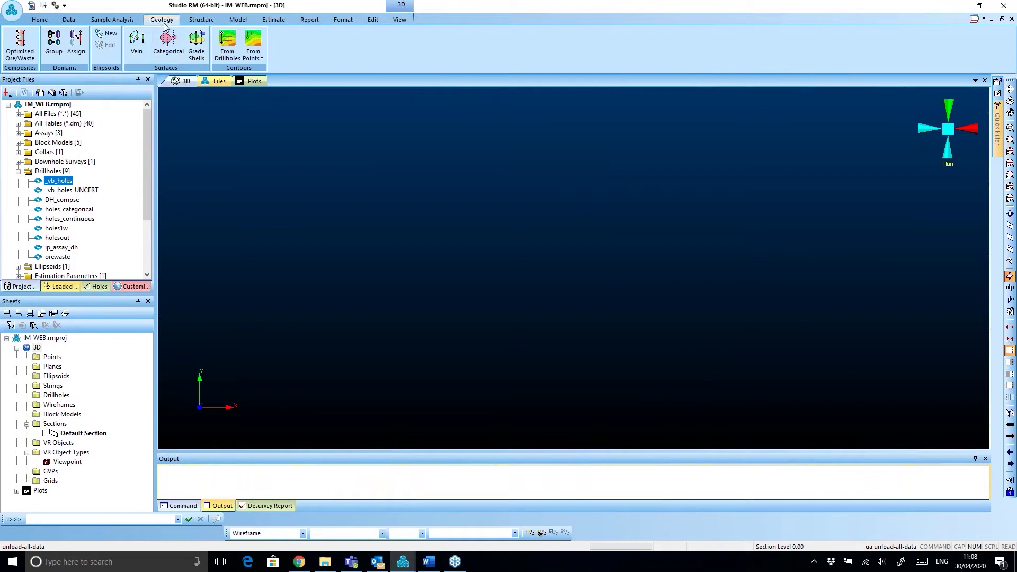
- Start creating a vein surface and load the _vb_holes drillholes into the 3D view
left_click(135, 55)
left_click(136, 47)
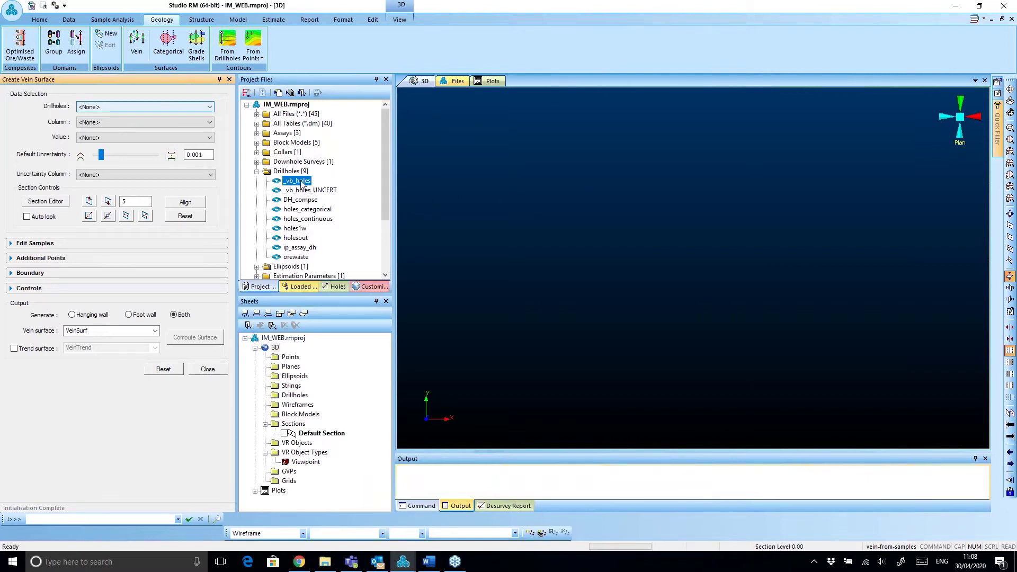
left_click_drag(297, 183, 535, 198)
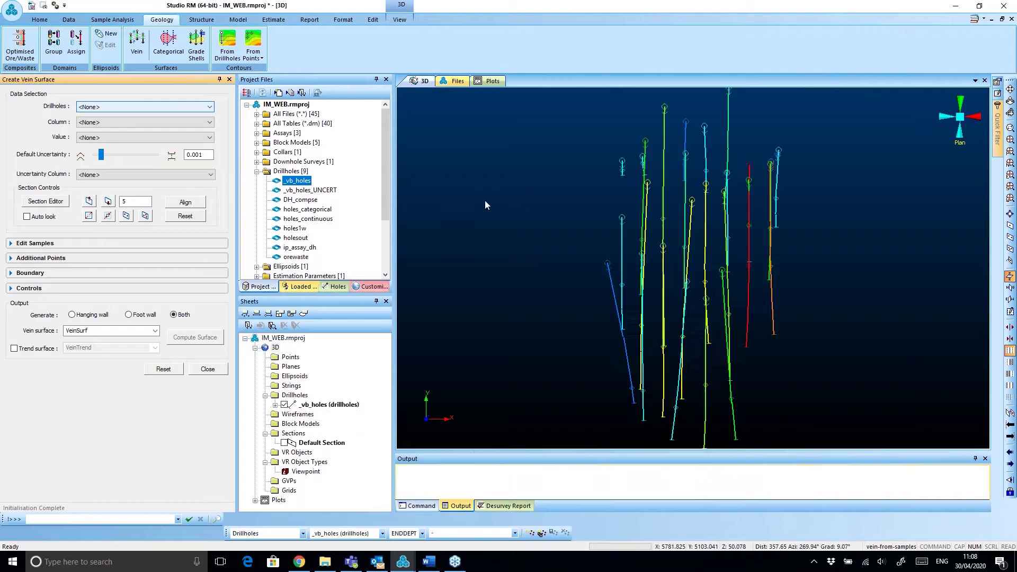
left_click_drag(742, 313, 470, 266)
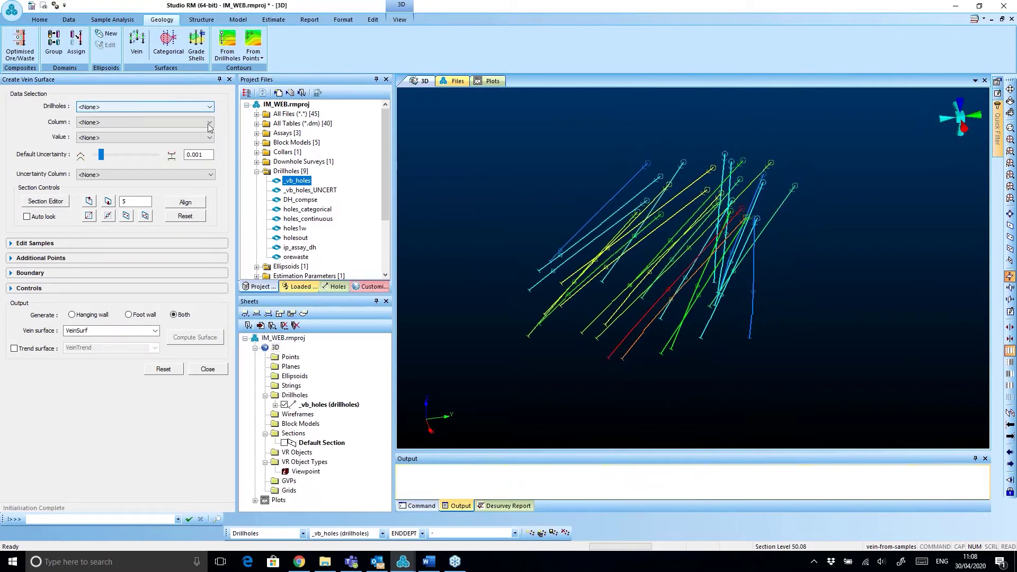
- Set the vein surface data selection to the _vb_holes drillholes, column LITH and value Siltstone
mouse_move(236, 138)
left_mouse_down()
mouse_move(209, 135)
mouse_move(226, 136)
left_mouse_up()
left_click(140, 107)
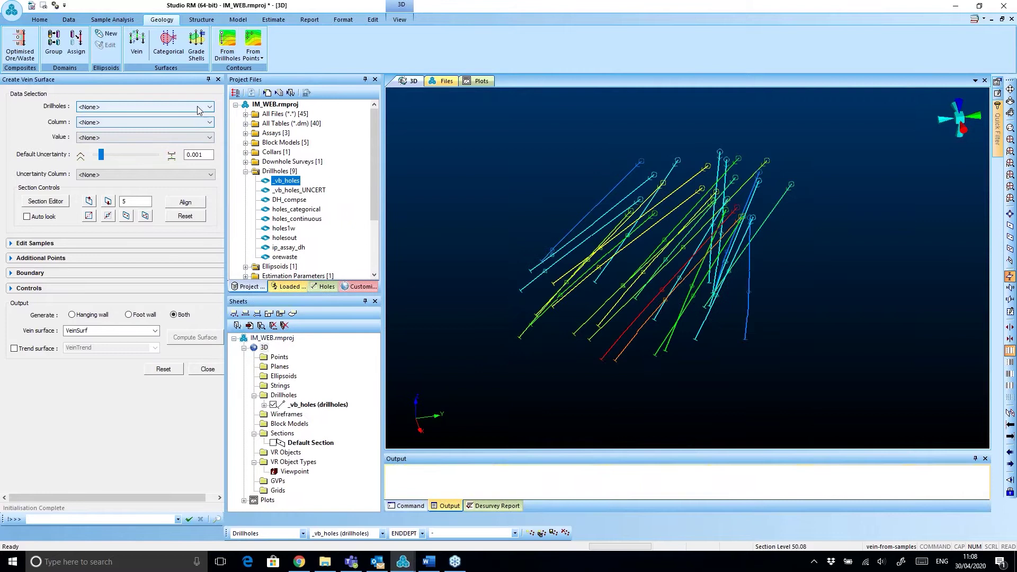
left_click(108, 123)
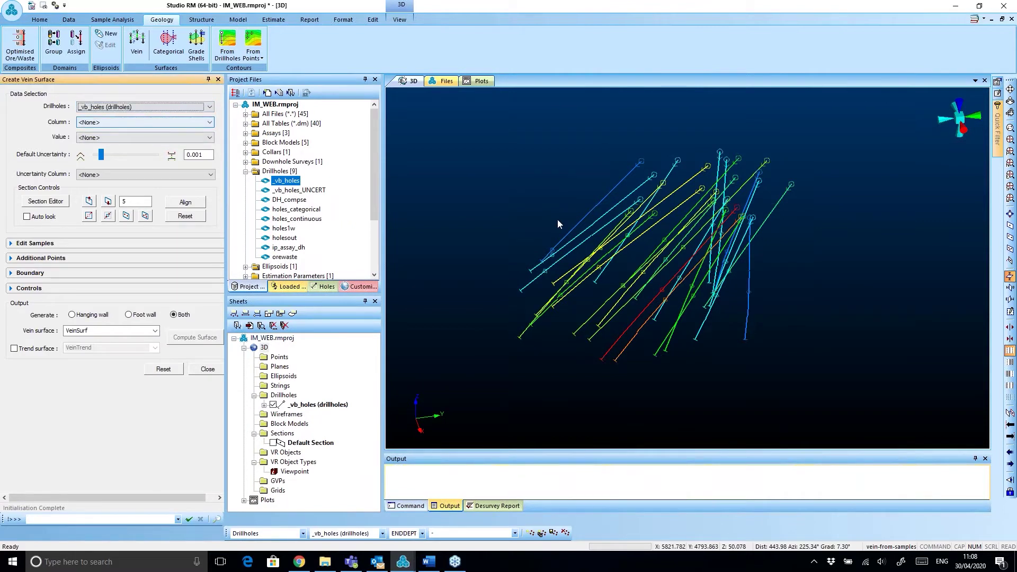
left_click_drag(495, 273, 625, 180)
left_click(149, 122)
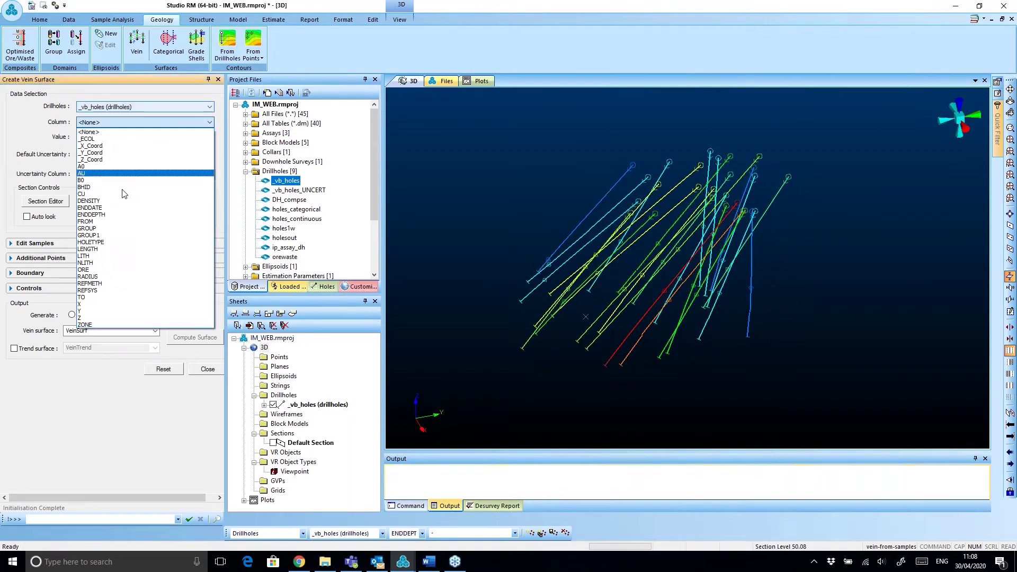
left_click(101, 258)
left_click_drag(572, 291, 601, 288)
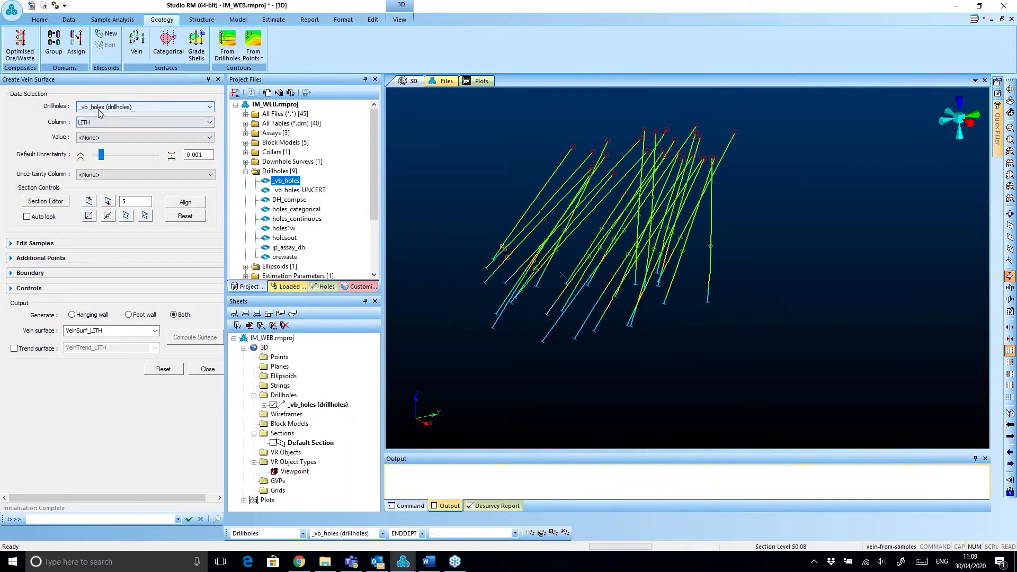
left_click(118, 139)
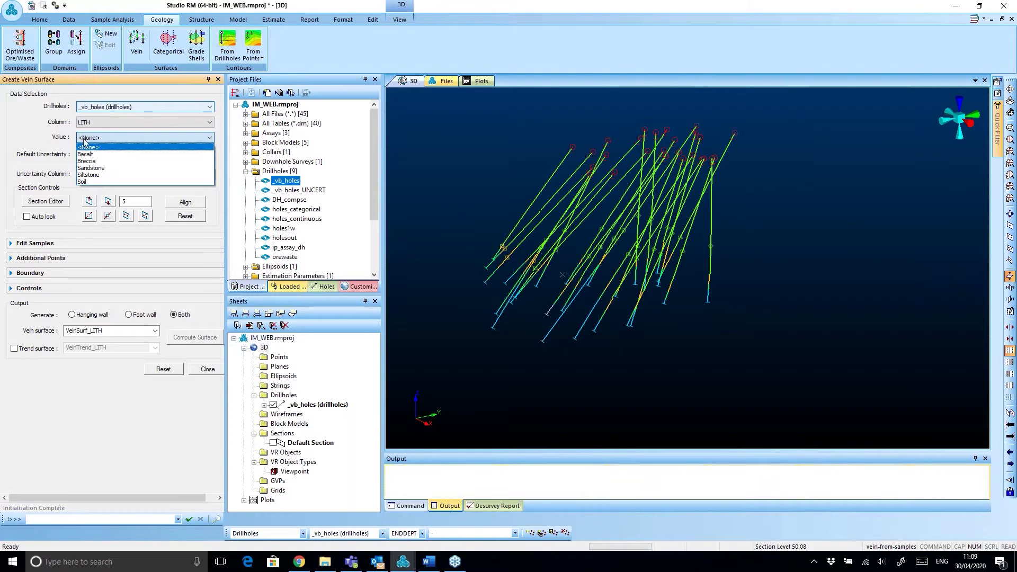
left_click(97, 178)
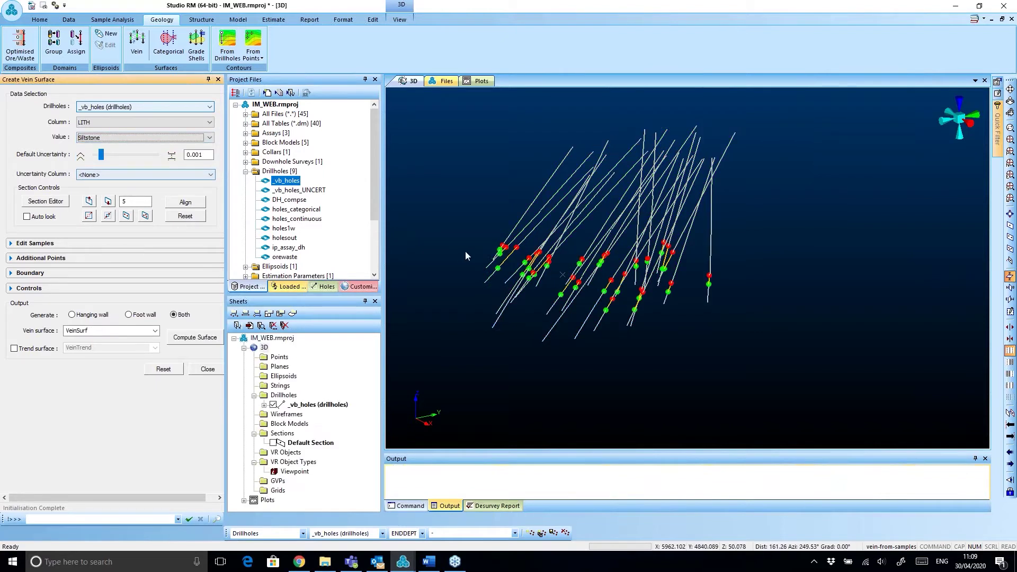
- Define a vertical section by two points running along a north-south line of drillholes
left_click_drag(520, 287, 583, 256)
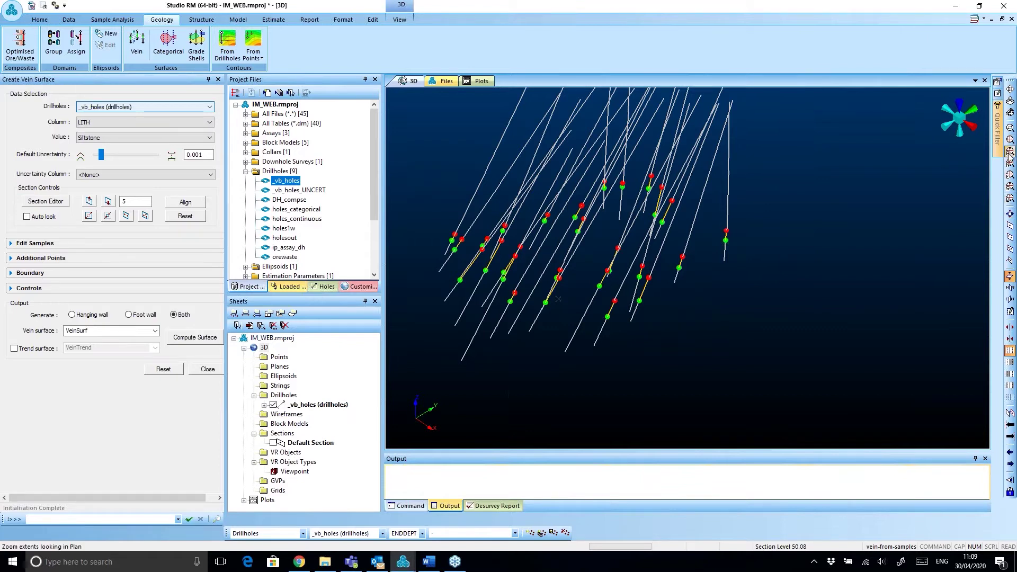
left_click(400, 19)
left_click(203, 44)
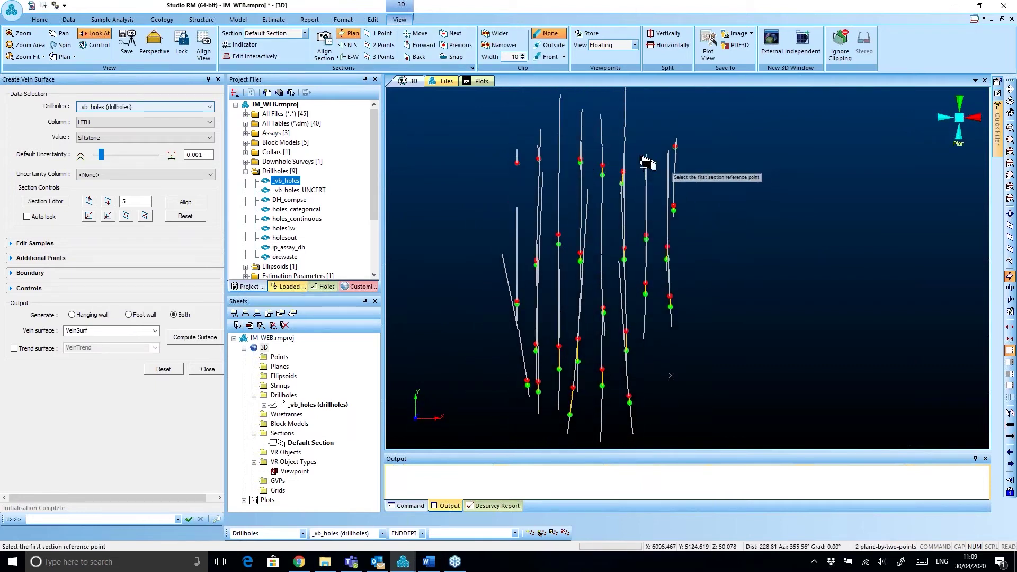
left_click(625, 136)
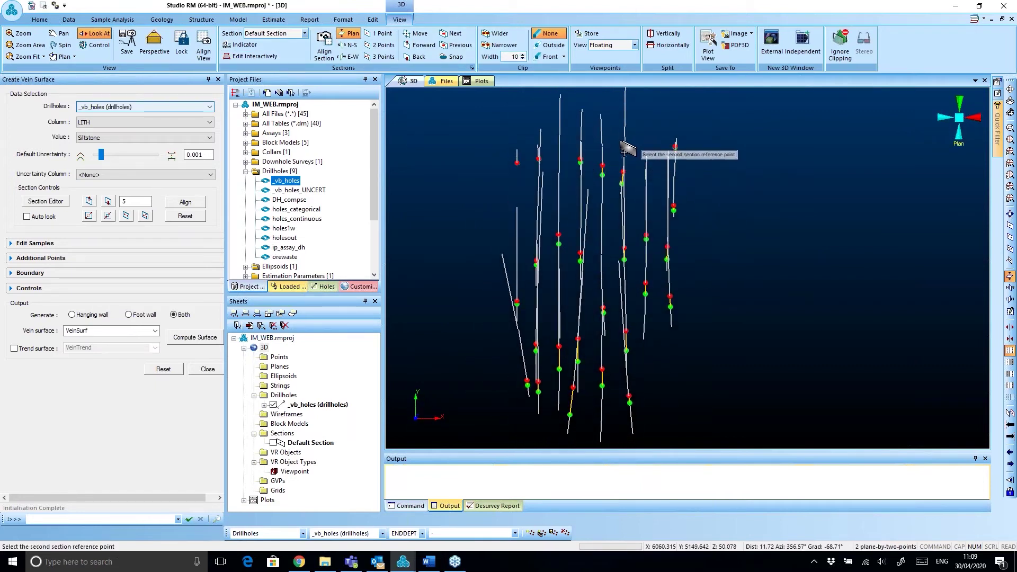
left_click(615, 324)
left_click(508, 312)
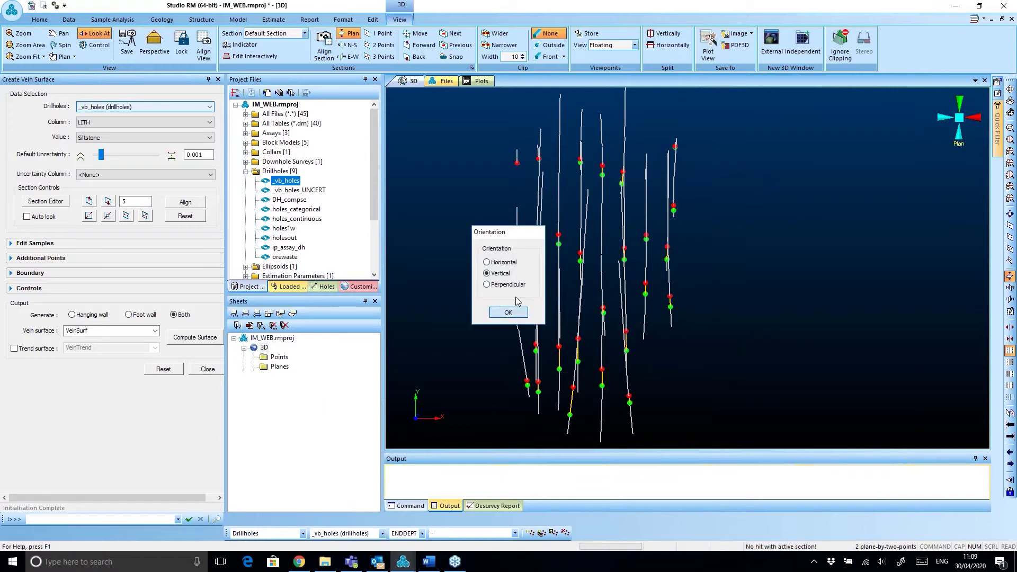
- Align the view to the vertical section and clip the data outside it
left_click(204, 45)
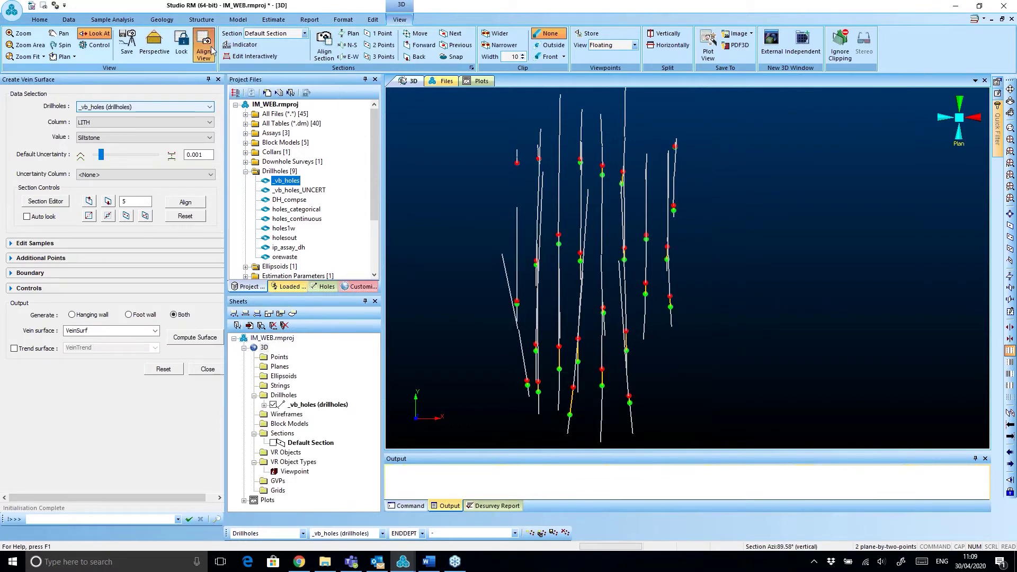
left_click(546, 47)
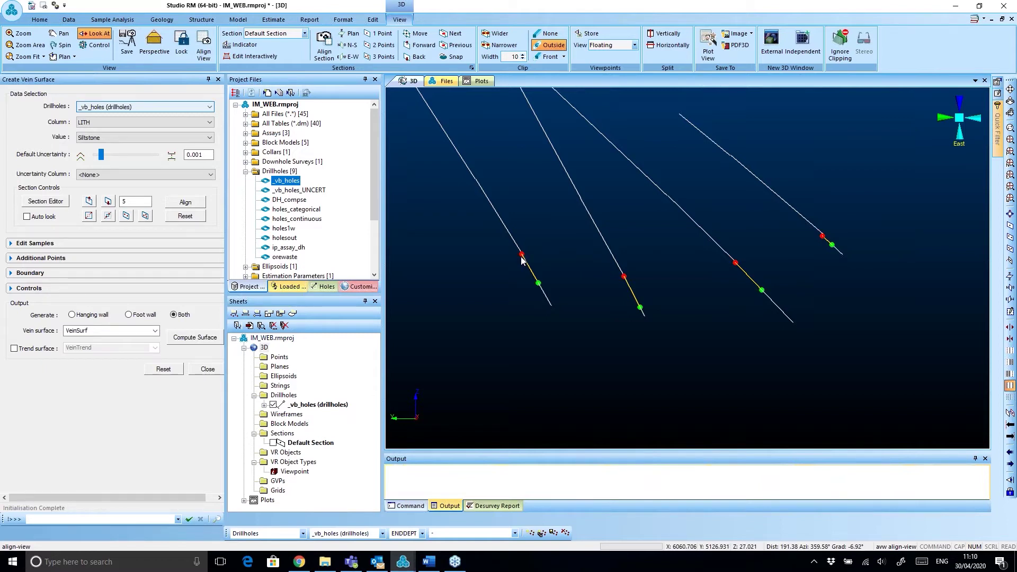
scroll(525, 257, "up", 3)
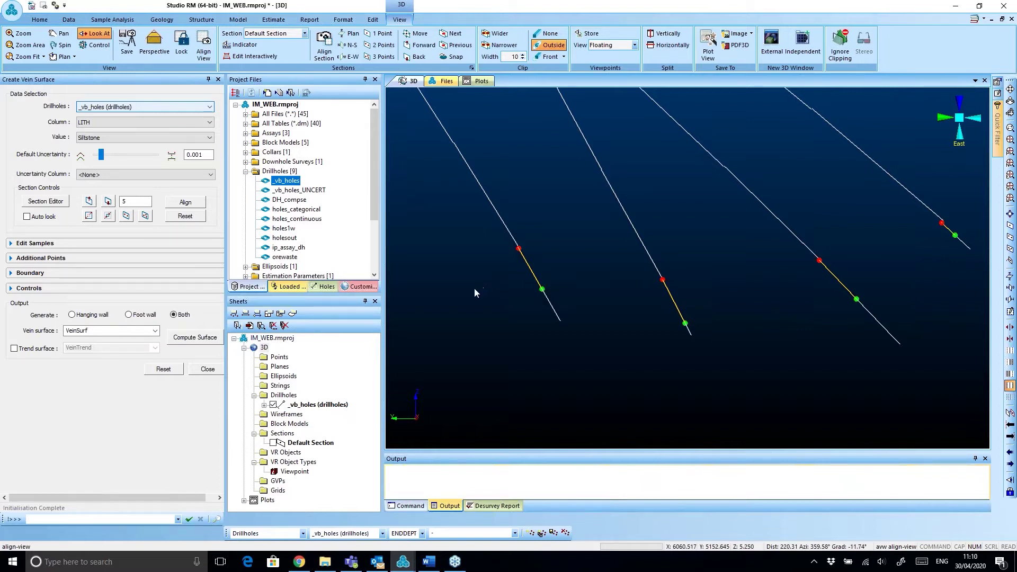
scroll(476, 290, "down", 2)
left_click_drag(478, 282, 498, 307)
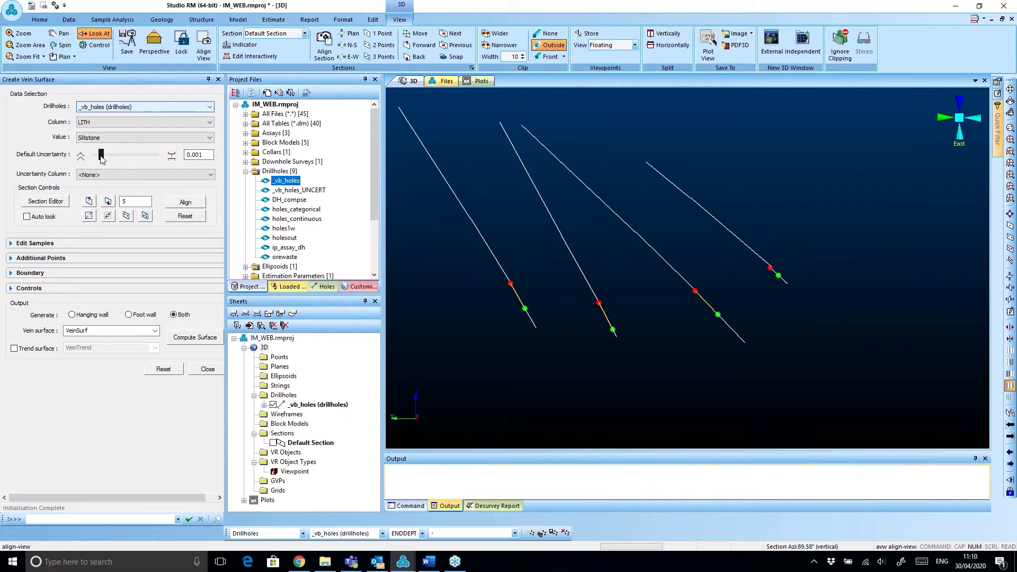
- Try a default uncertainty of 0.0464, examine the siltstone contact points in section, and return the value to 0.001
left_click_drag(102, 155, 135, 165)
left_click_drag(557, 281, 542, 263)
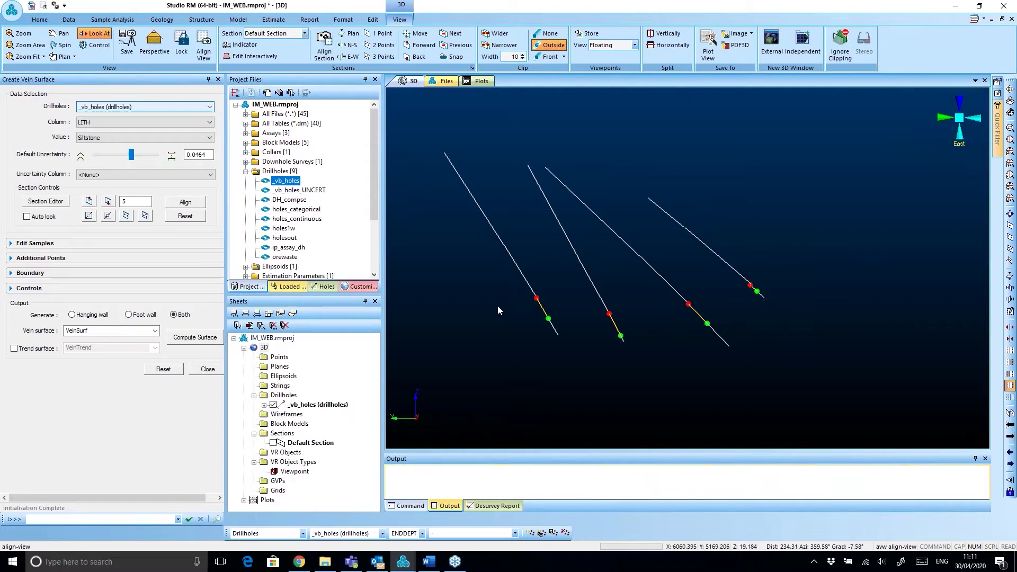
scroll(607, 324, "up", 3)
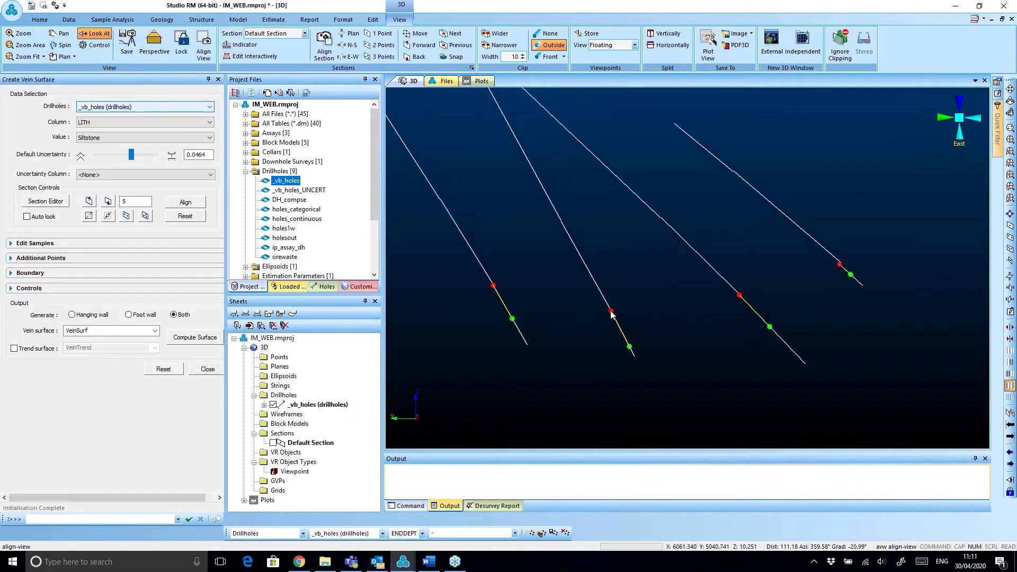
scroll(504, 288, "down", 3)
left_click_drag(132, 159, 101, 160)
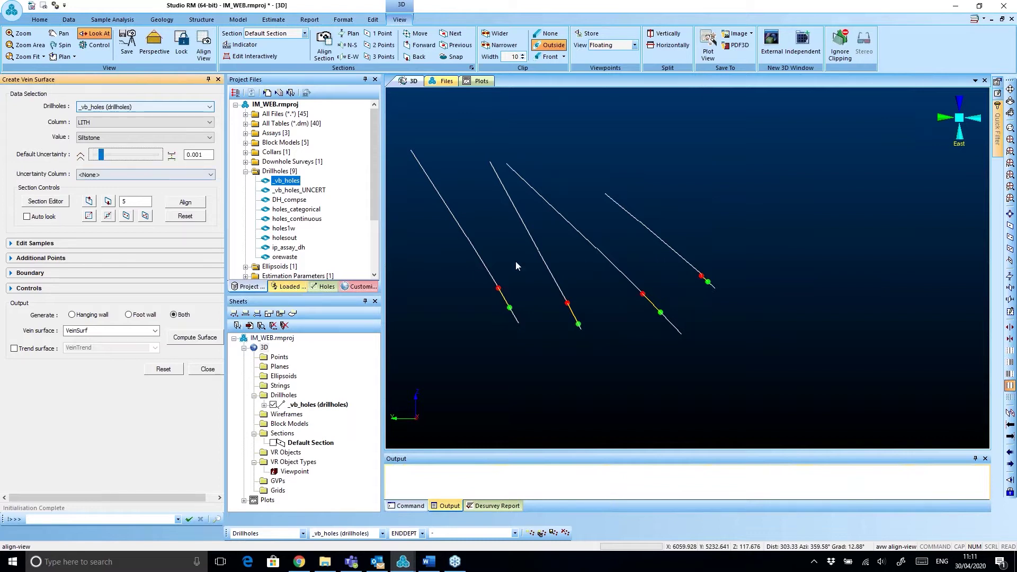
scroll(530, 276, "down", 2)
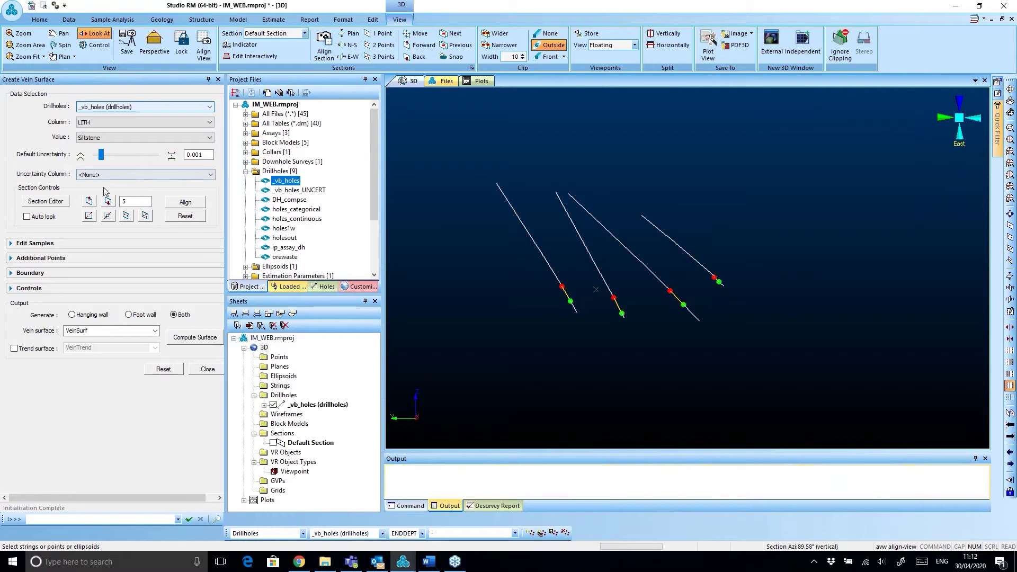
- Open the _vb_holes_UNCERT drillhole table and examine the UNCERT column against the first drillhole's samples
left_click(293, 191)
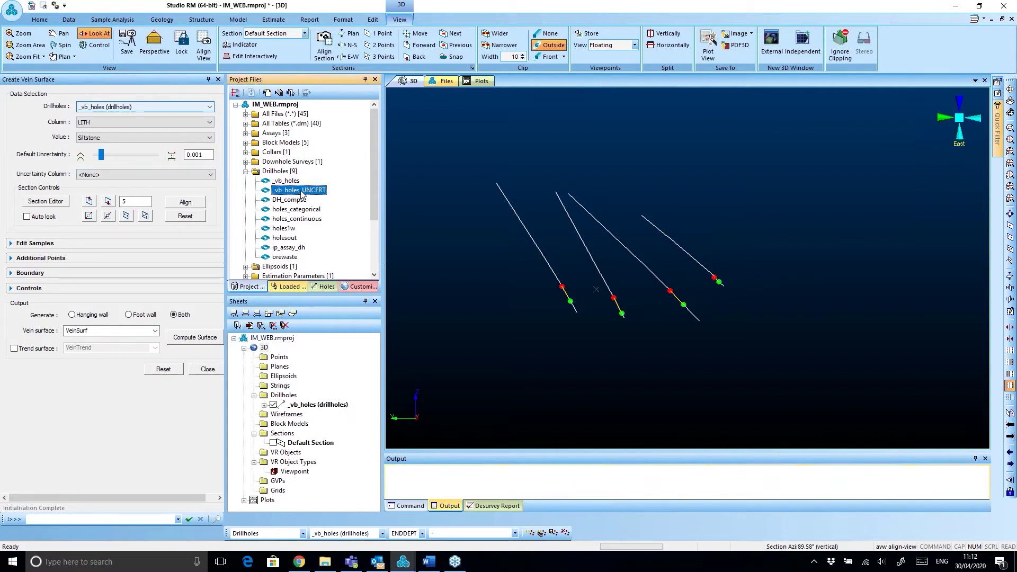
double_click(301, 192)
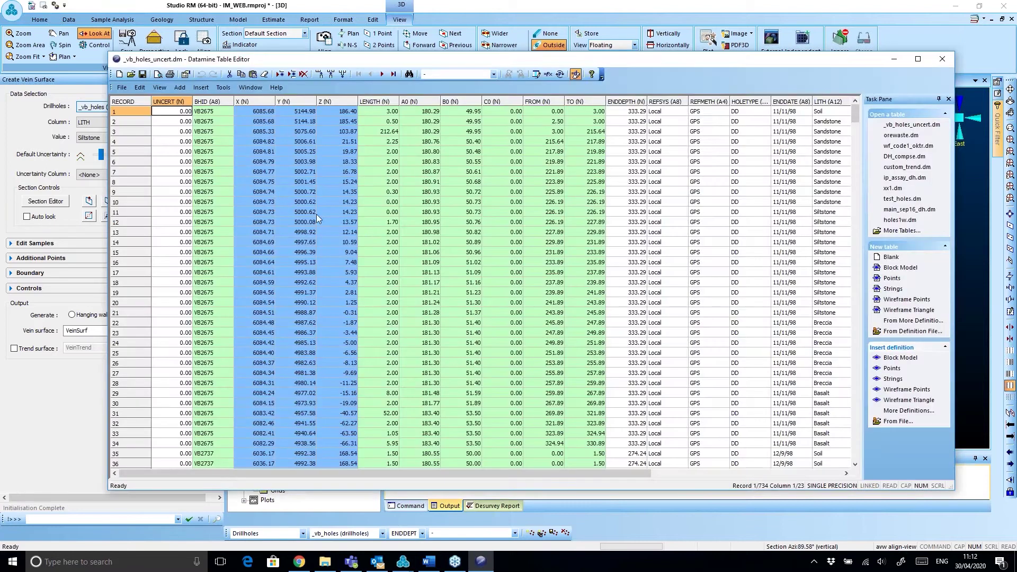
left_click_drag(437, 472, 413, 463)
left_click(168, 106)
left_click(205, 152)
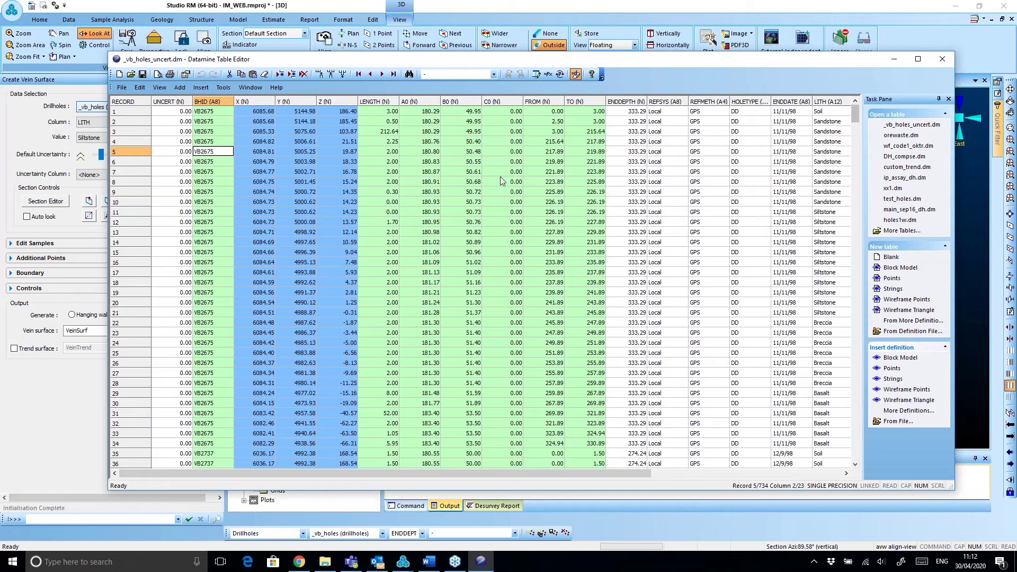
left_click(182, 214)
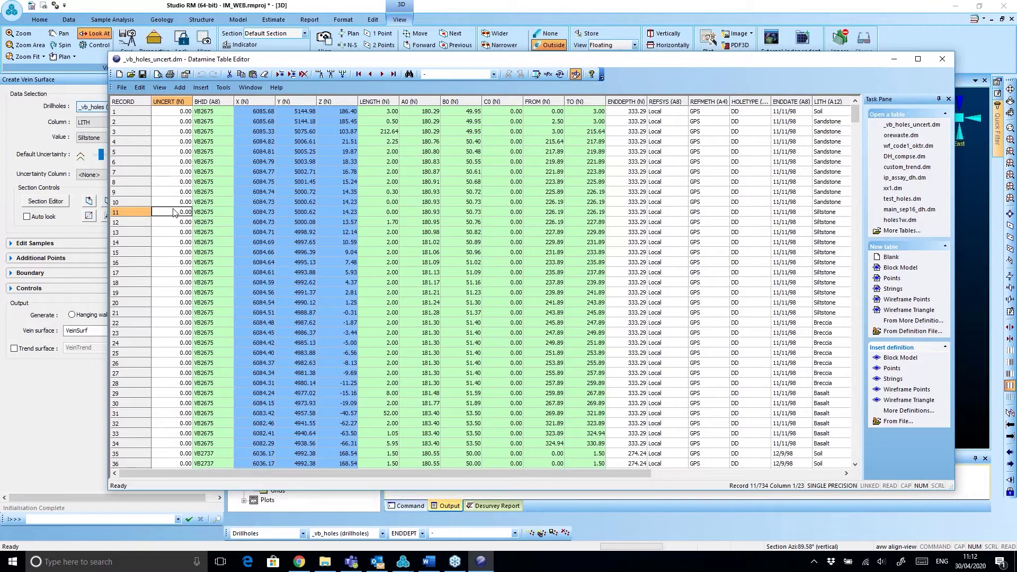
left_click_drag(176, 249, 203, 301)
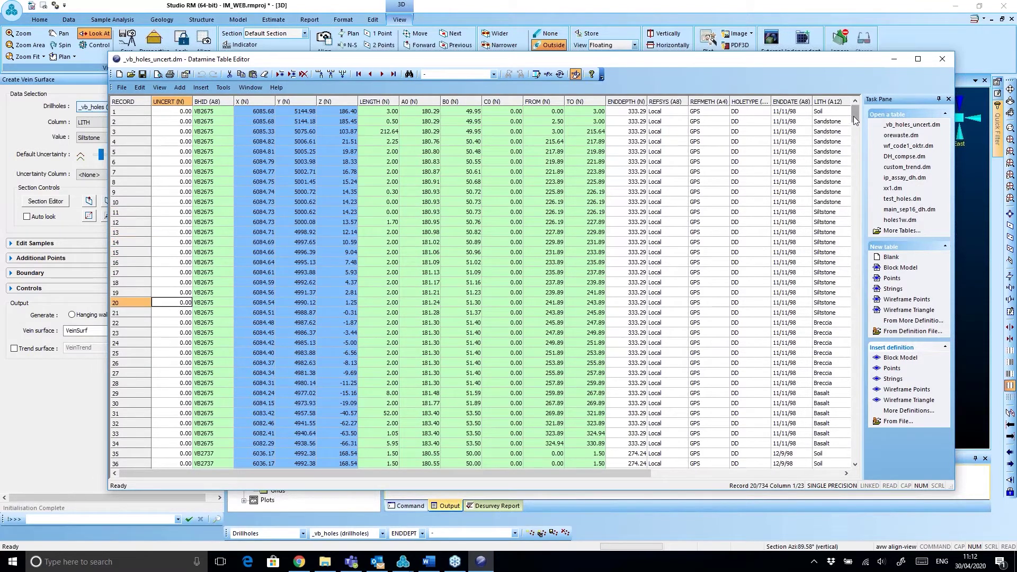
- Compare the UNCERT values further down the table across drillholes, hole types and lithologies, and close the table
left_click_drag(857, 116, 857, 169)
left_click(133, 213)
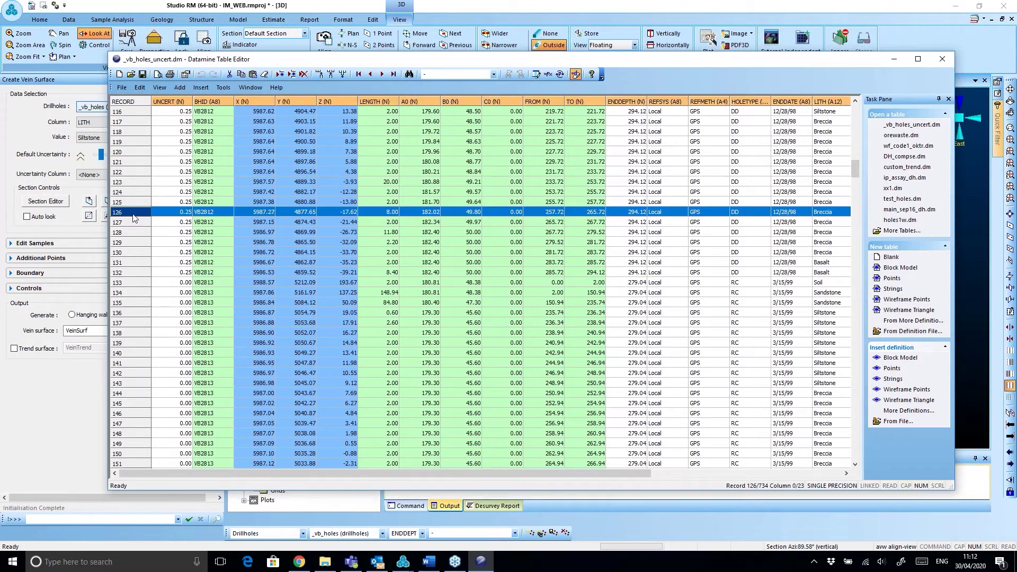
left_click_drag(133, 218, 140, 301)
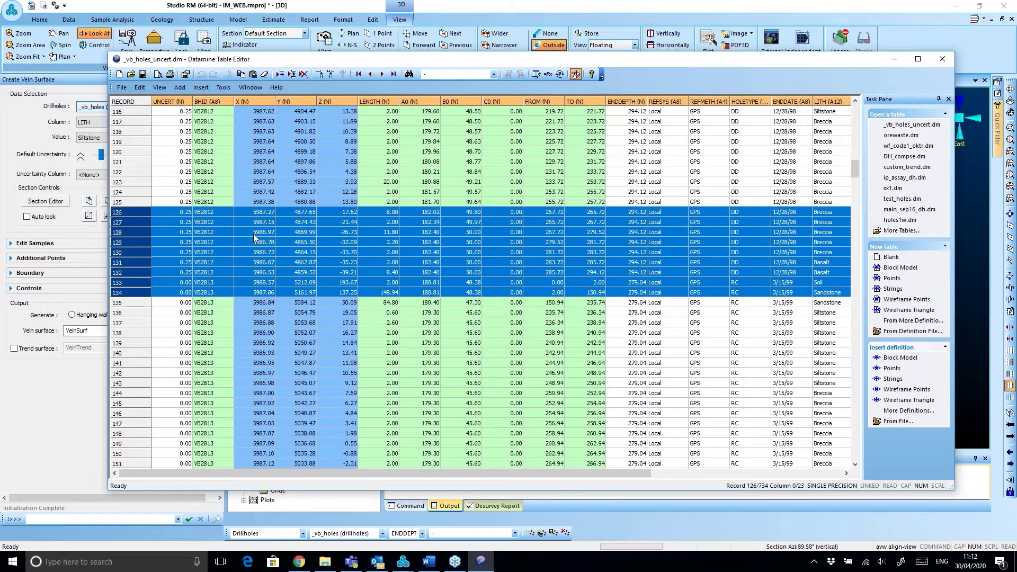
left_click(183, 343)
scroll(175, 316, "down", 4)
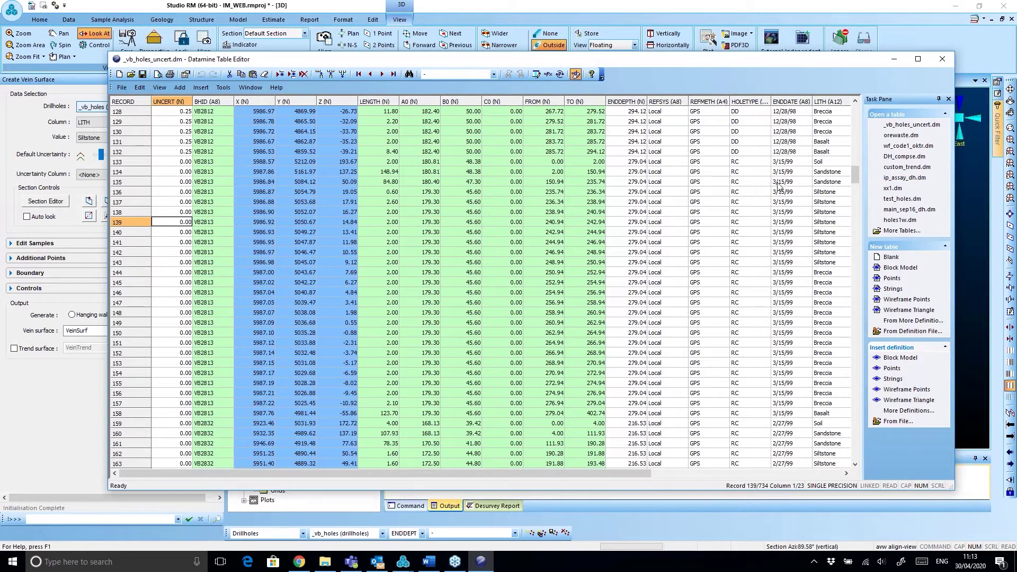
left_click(829, 102)
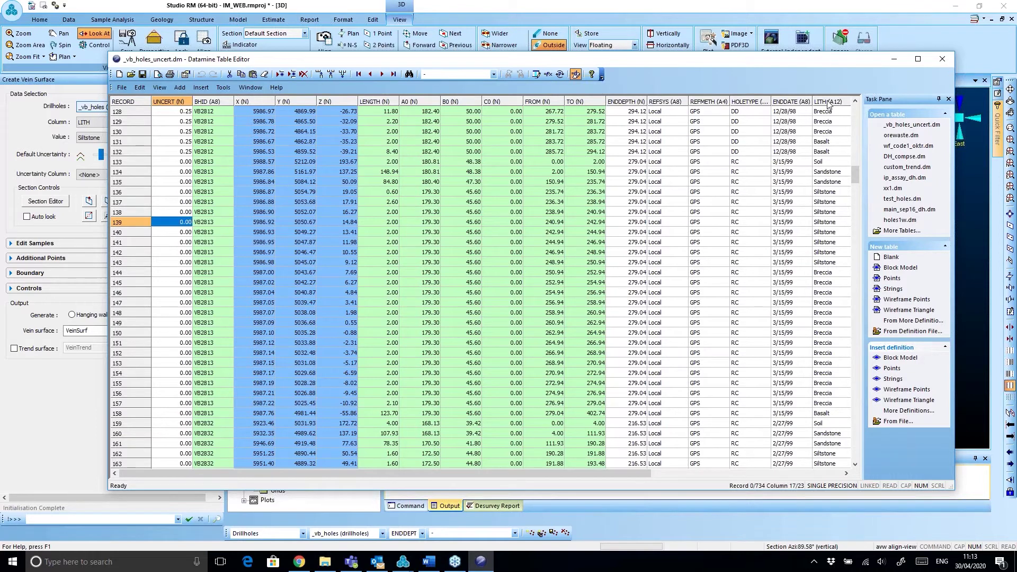
left_click(942, 59)
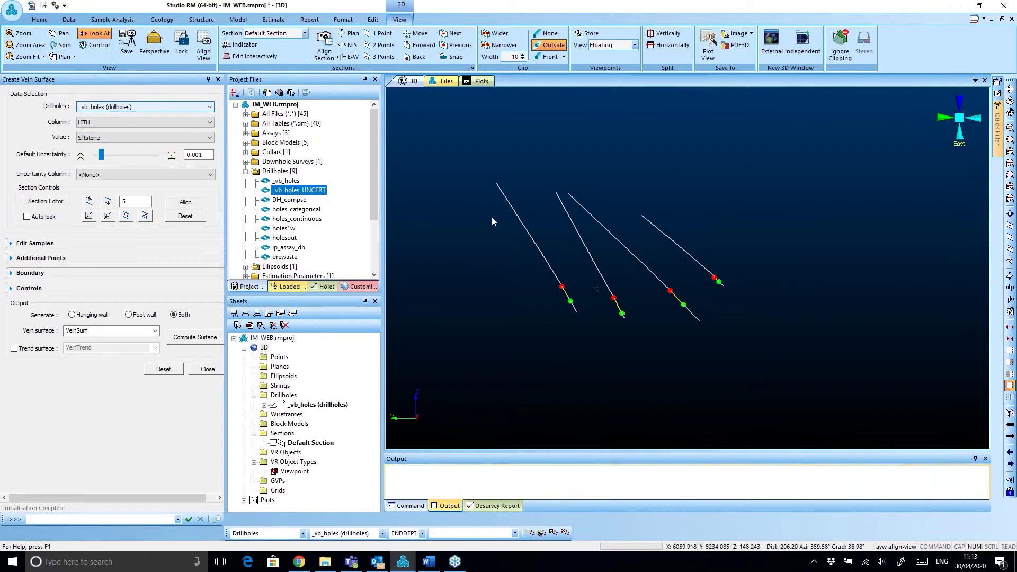
- Check which drillhole fields are offered as the uncertainty column, leaving it set to none
left_click(89, 175)
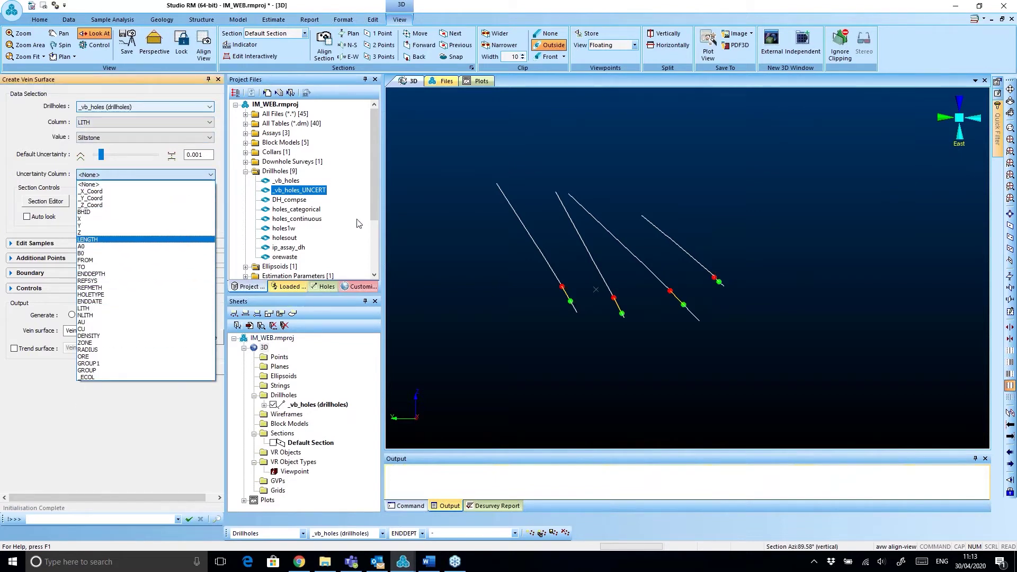
left_click(493, 247)
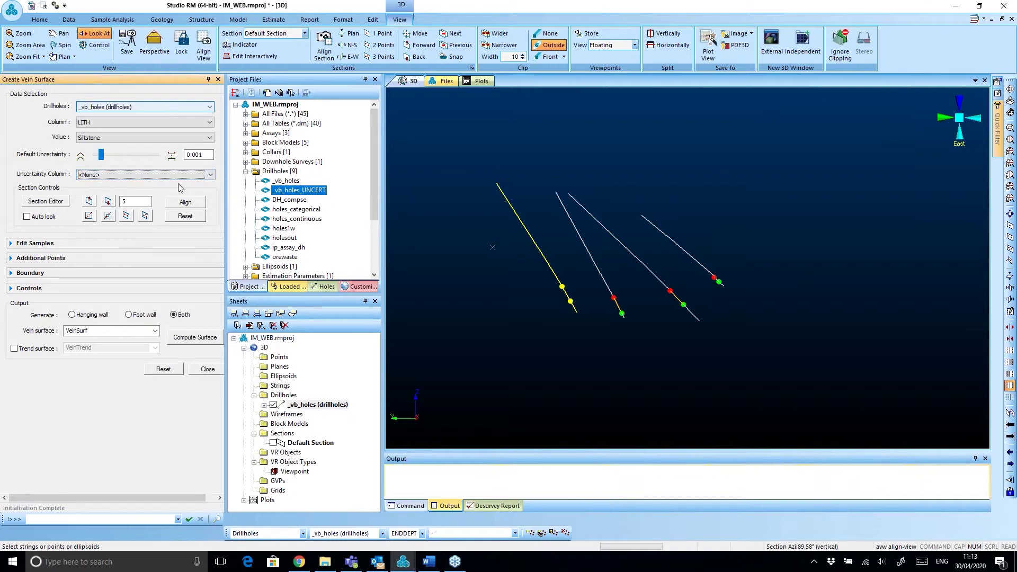
left_click(488, 239)
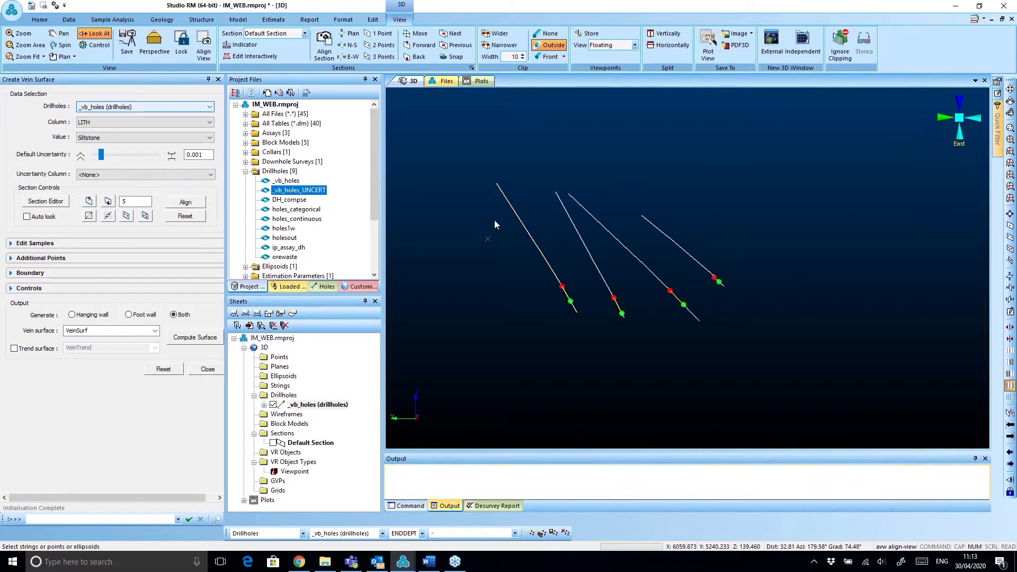
- Edit the default section interactively and examine the siltstone contact points on the drillholes of neighbouring sections
scroll(519, 285, "up", 1)
middle_click_drag(622, 288, 603, 281)
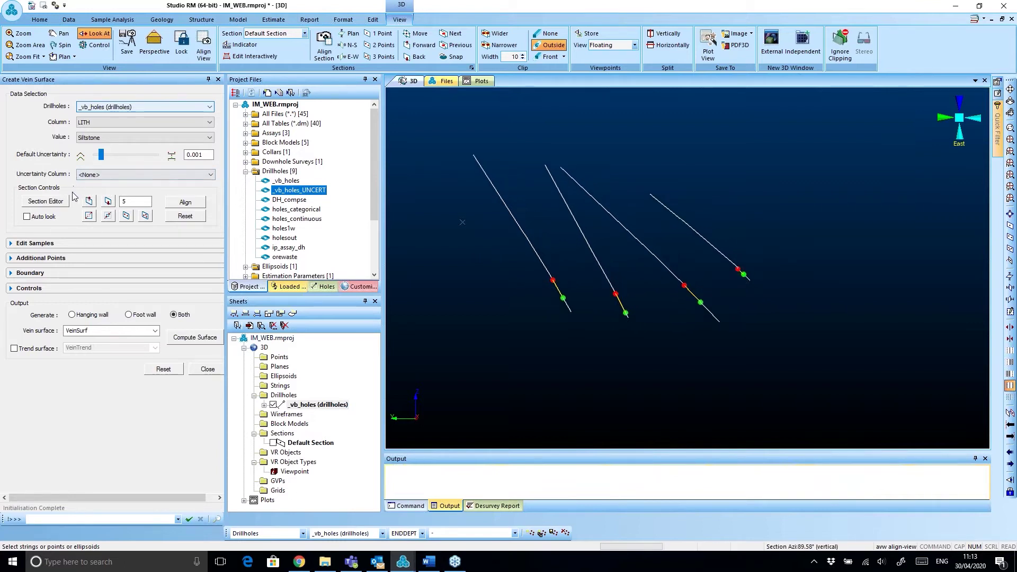
left_click(42, 202)
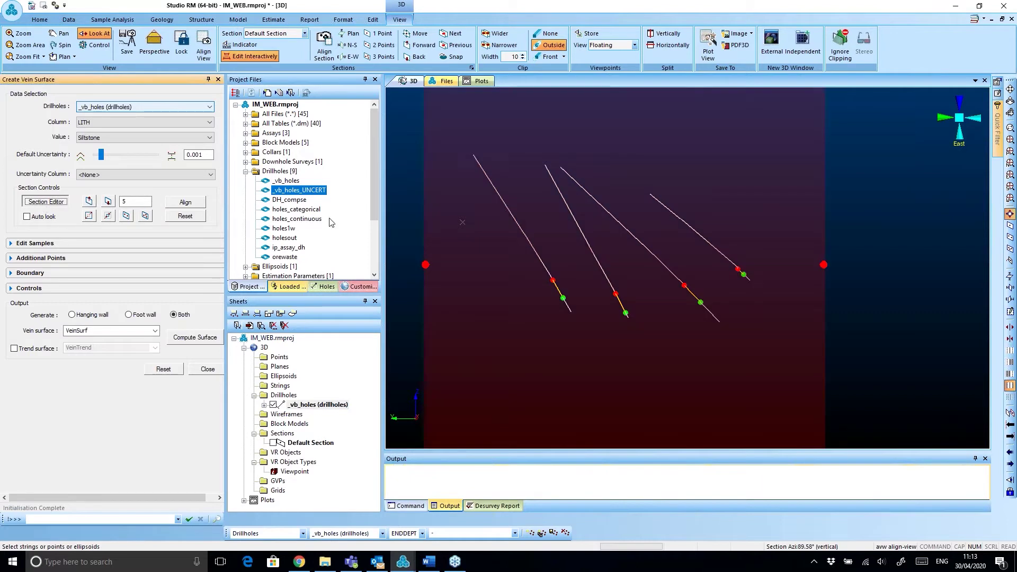
left_click_drag(682, 302, 629, 302)
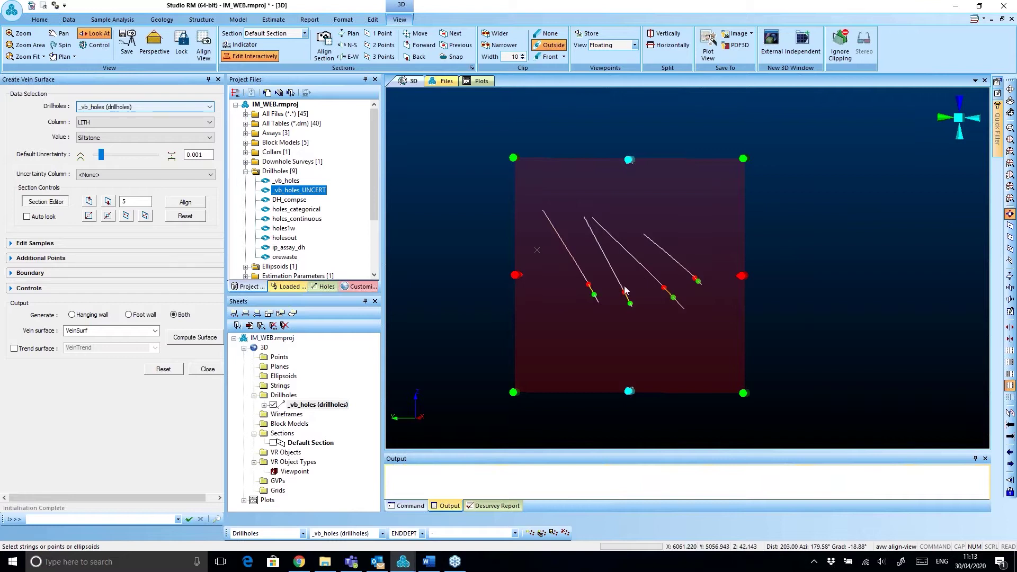
mouse_move(665, 313)
left_mouse_down()
mouse_move(647, 297)
mouse_move(684, 311)
left_mouse_up()
left_click_drag(688, 303, 581, 310)
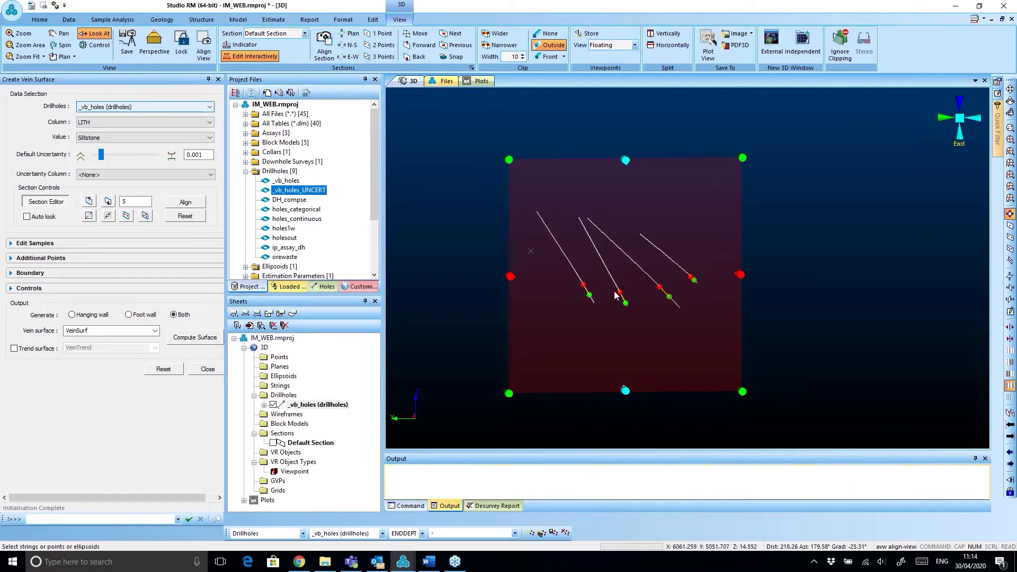
left_click_drag(666, 306, 618, 318)
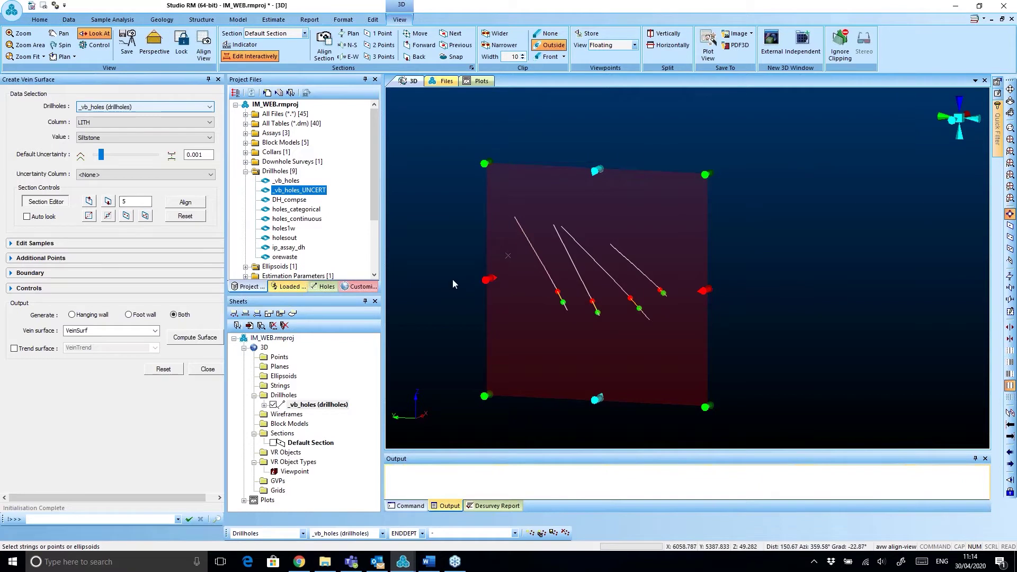
left_click_drag(488, 279, 617, 234)
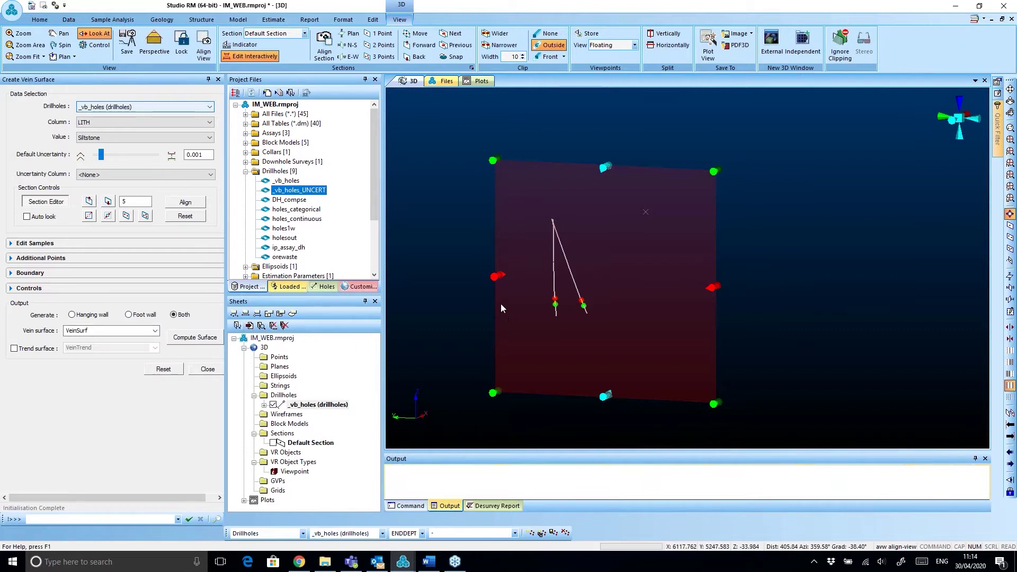
left_click_drag(636, 306, 612, 324)
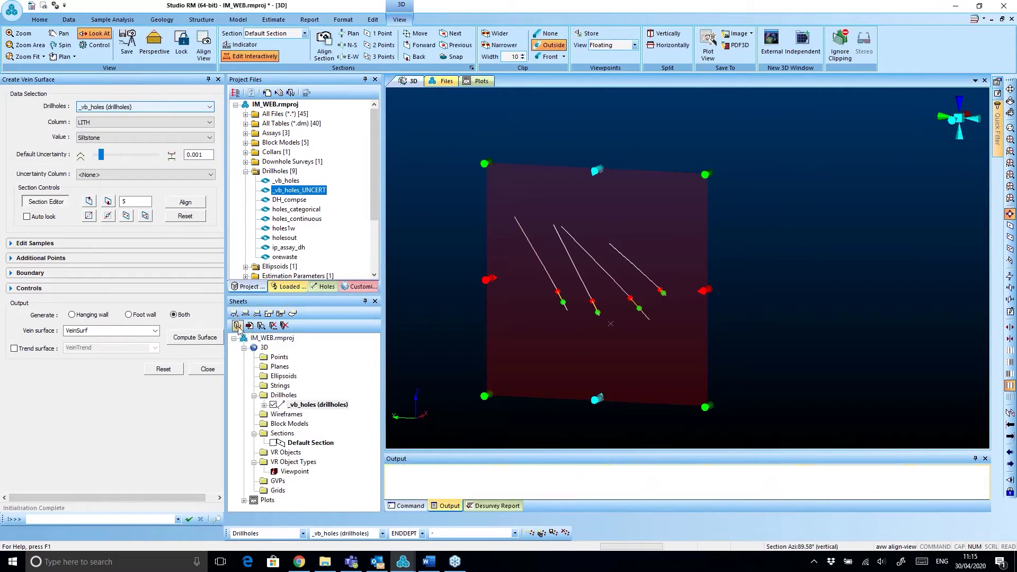
- Compute the siltstone vein surface VeinSurf for both hanging wall and foot wall
left_click(194, 339)
left_click(195, 338)
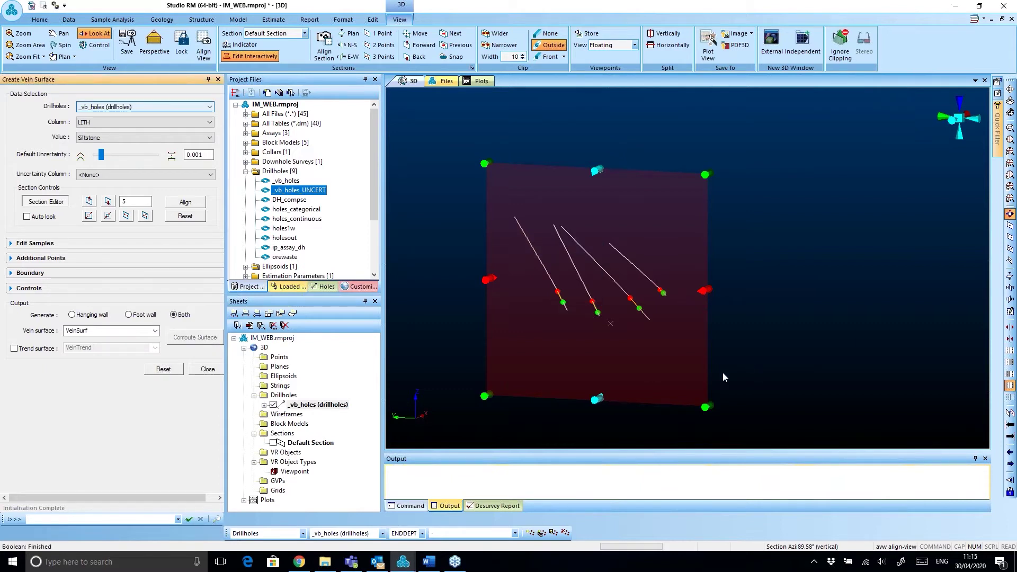
mouse_move(619, 351)
left_mouse_down()
mouse_move(628, 373)
mouse_move(618, 331)
left_mouse_up()
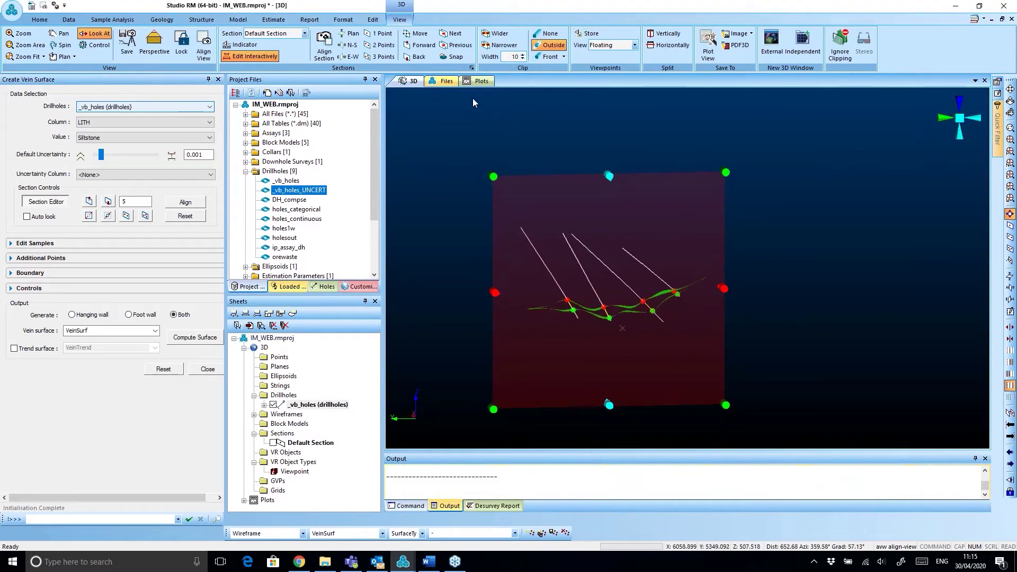
- End interactive section editing, align the view to the section and display the vein wireframe as a slice
left_click(250, 56)
left_click(204, 55)
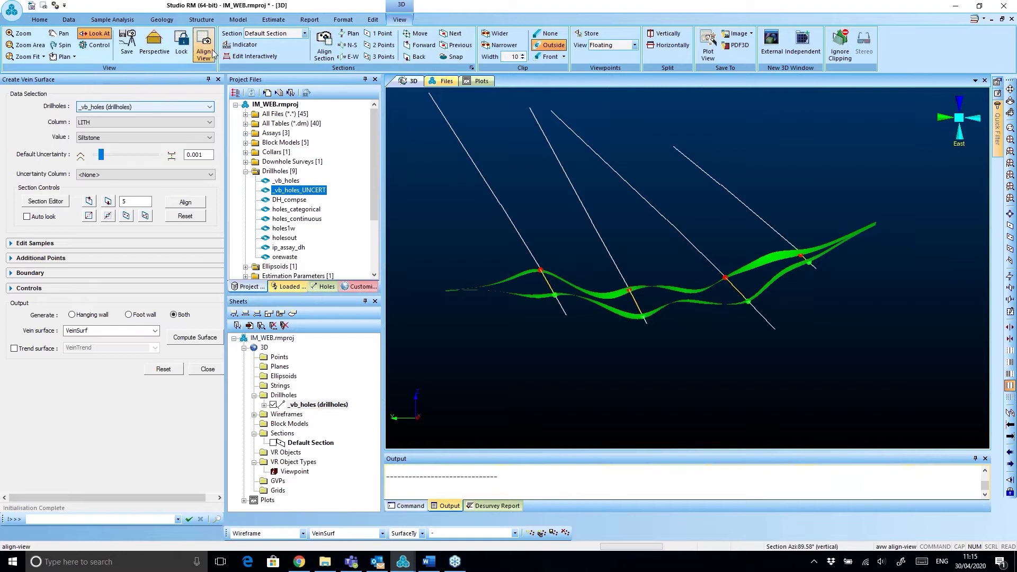
left_click(344, 19)
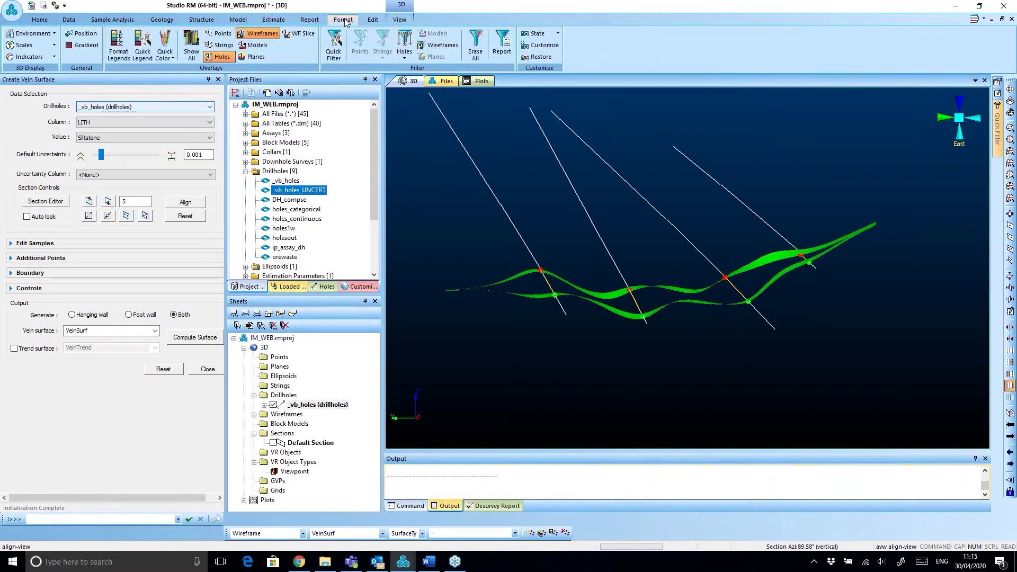
left_click(298, 33)
scroll(533, 242, "up", 4)
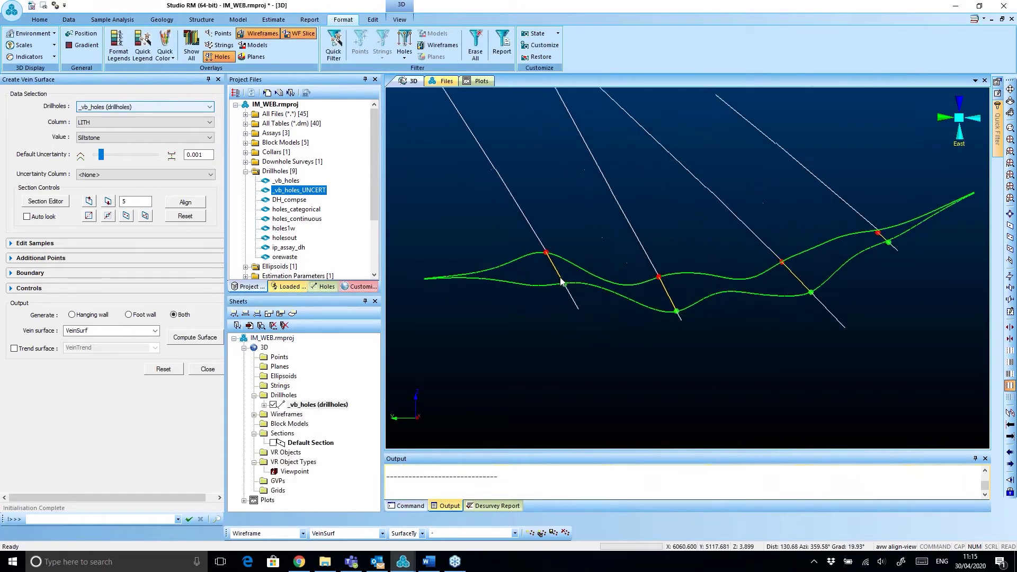
- Examine how the sliced hanging wall and foot wall outlines meet the siltstone contact points on the drillholes
left_click_drag(779, 325, 755, 259)
left_click_drag(683, 297, 721, 324)
left_click(1009, 261)
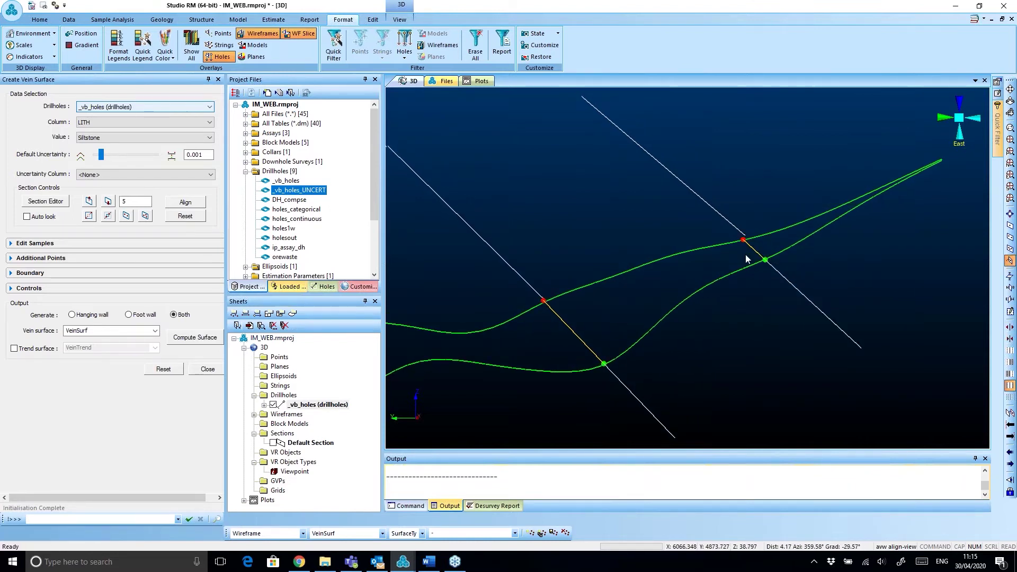
scroll(747, 254, "up", 3)
scroll(758, 275, "down", 5)
middle_click_drag(539, 353, 494, 146)
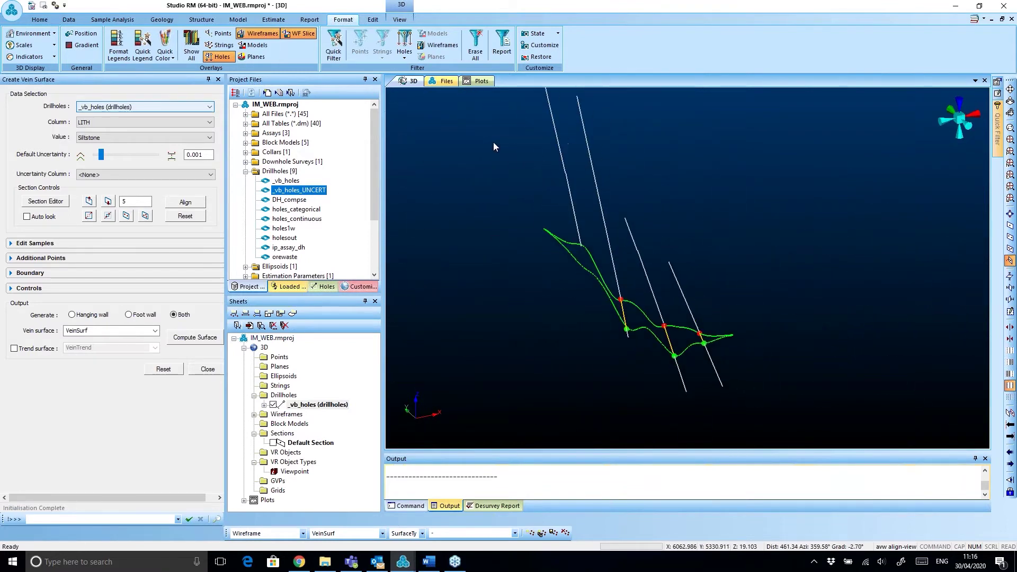
- Set the section to plan, remove the clipping and turn off wireframe slicing to display the full vein surface
left_click(399, 19)
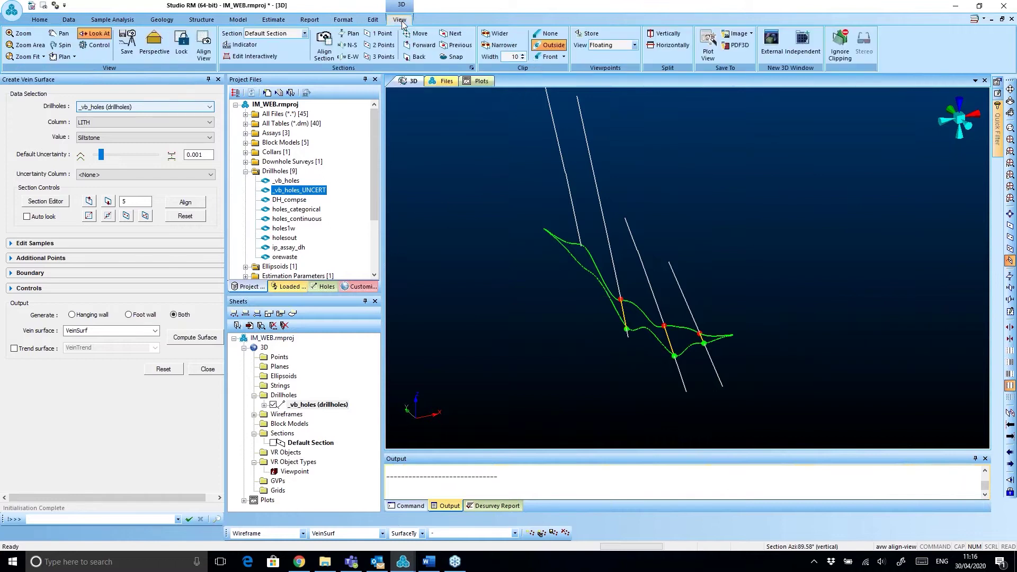
left_click(353, 34)
left_click(549, 33)
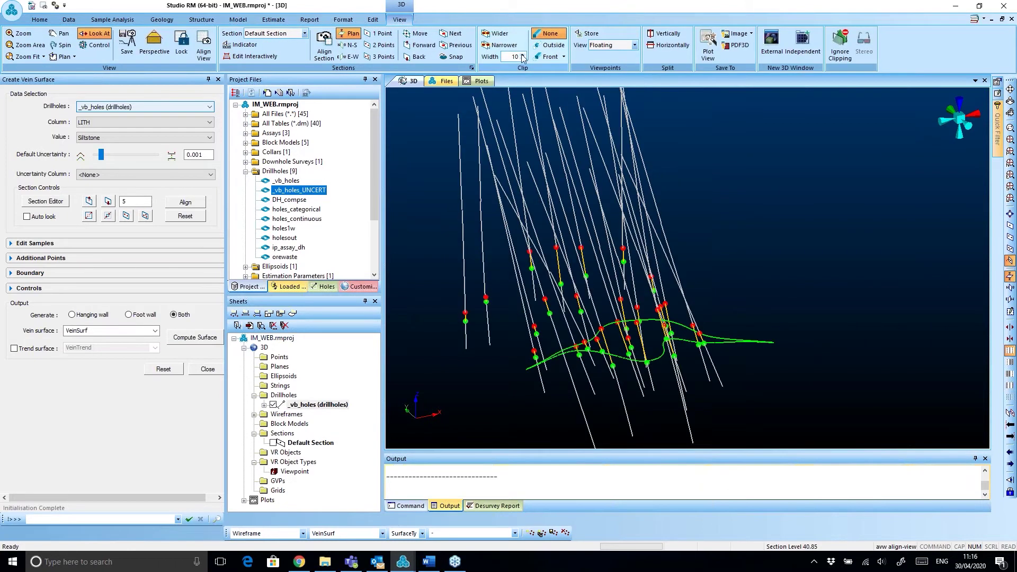
left_click(310, 20)
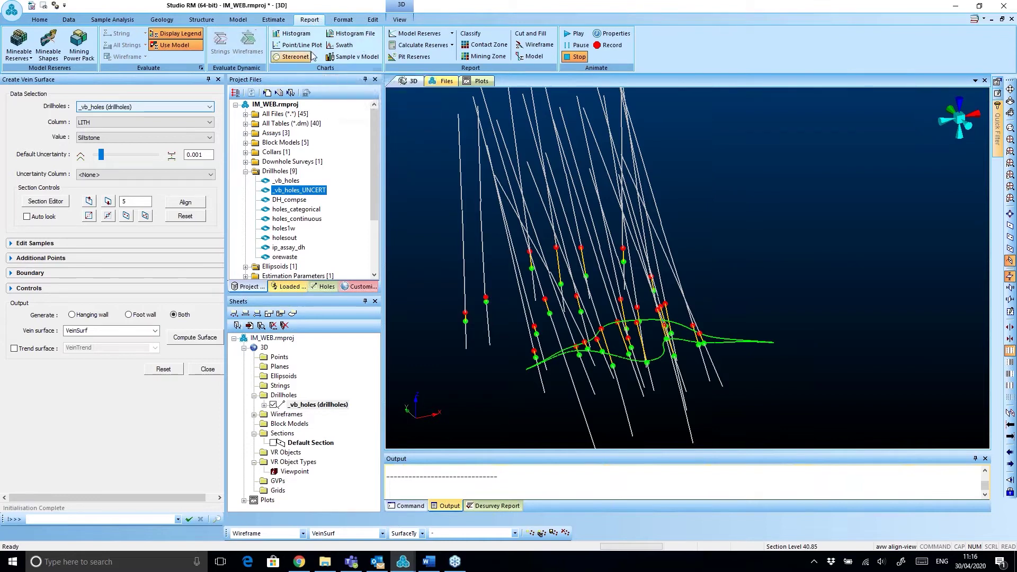
left_click(343, 19)
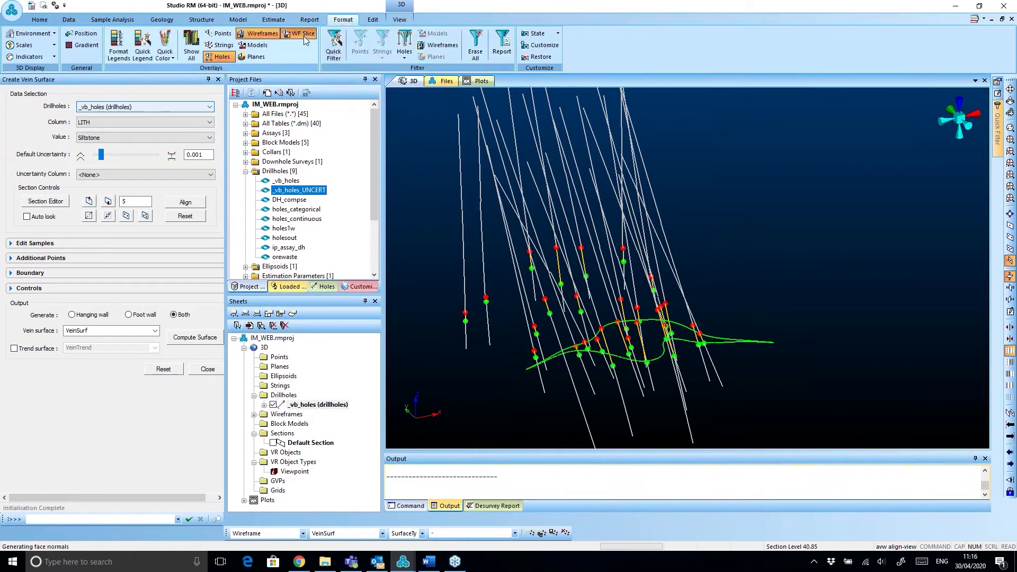
left_click_drag(569, 302, 744, 290)
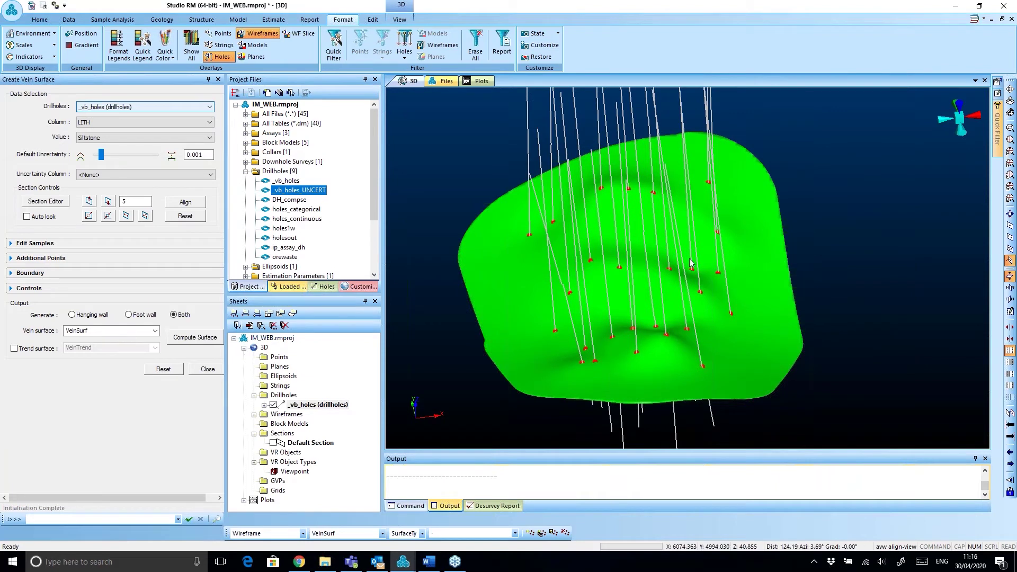
left_click_drag(615, 204, 460, 364)
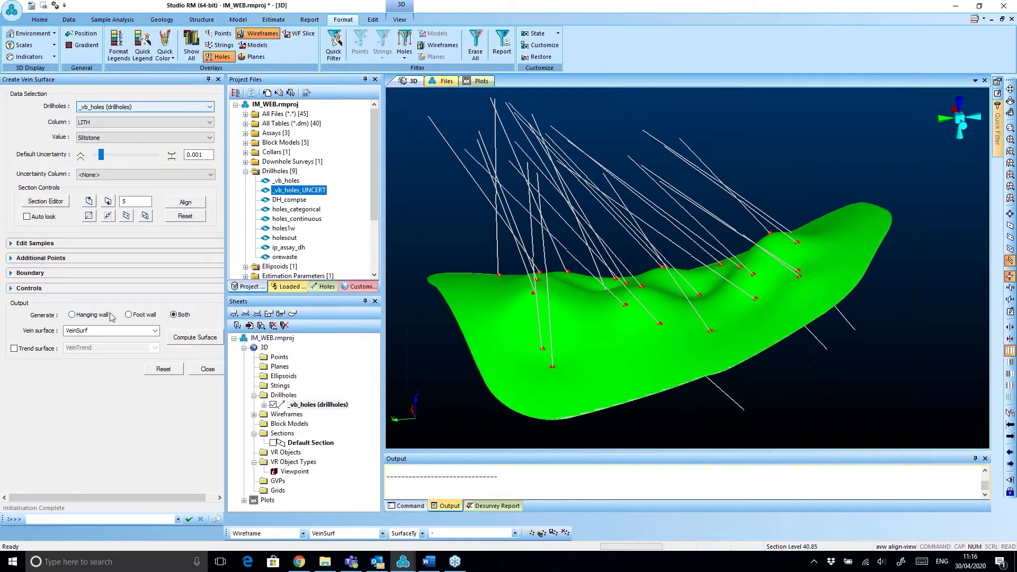
- Compute a hanging wall surface only, output as VeinHW
left_click(89, 318)
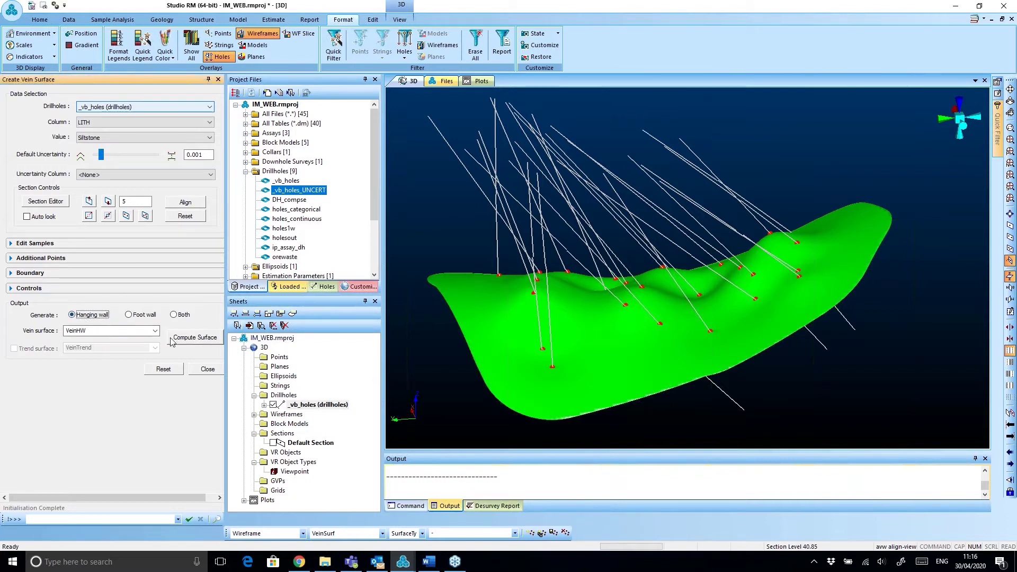
left_click(192, 342)
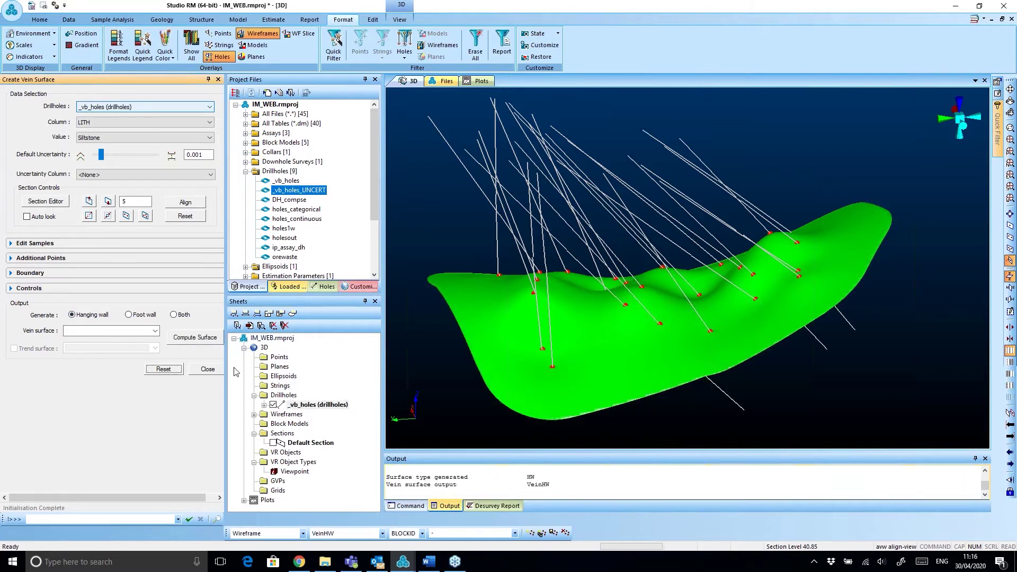
- Display the VeinHW and VeinSurf wireframes one at a time and compare their shapes against the drillhole contacts
left_click(255, 415)
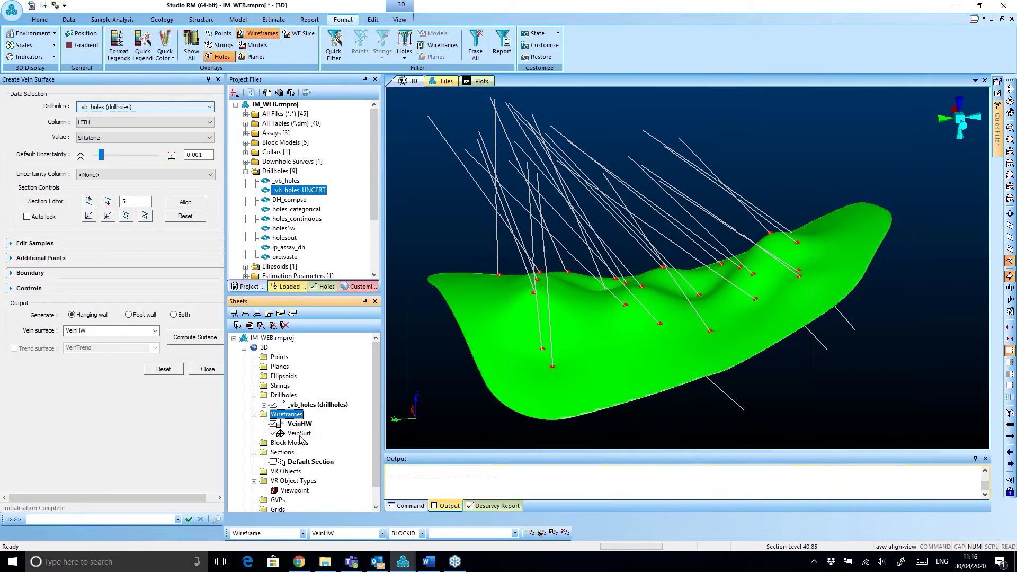
left_click(274, 433)
left_click_drag(664, 359, 609, 339)
left_click(273, 424)
left_click(273, 433)
left_click_drag(701, 360, 685, 290)
scroll(685, 290, "up", 5)
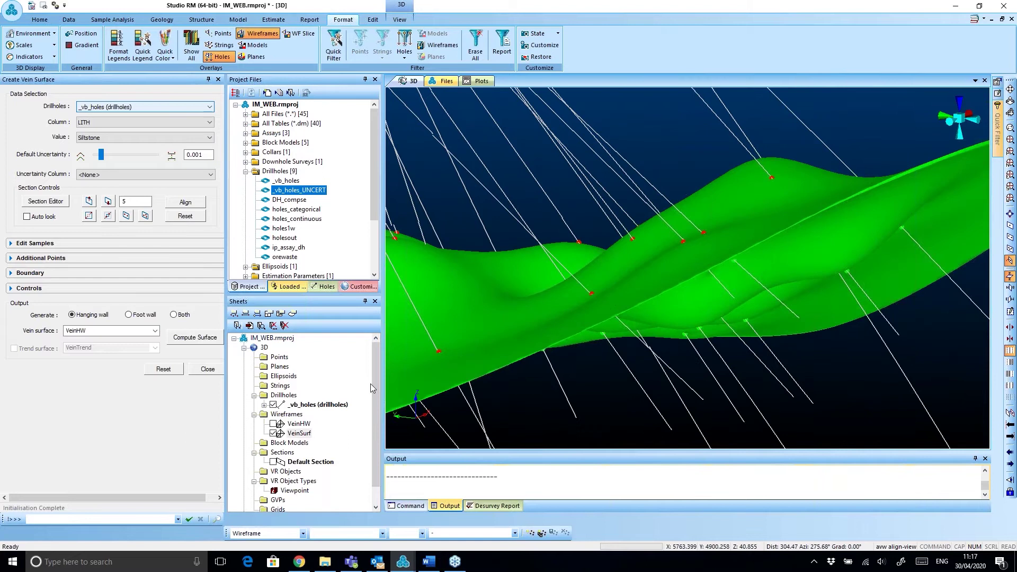
left_click(274, 424)
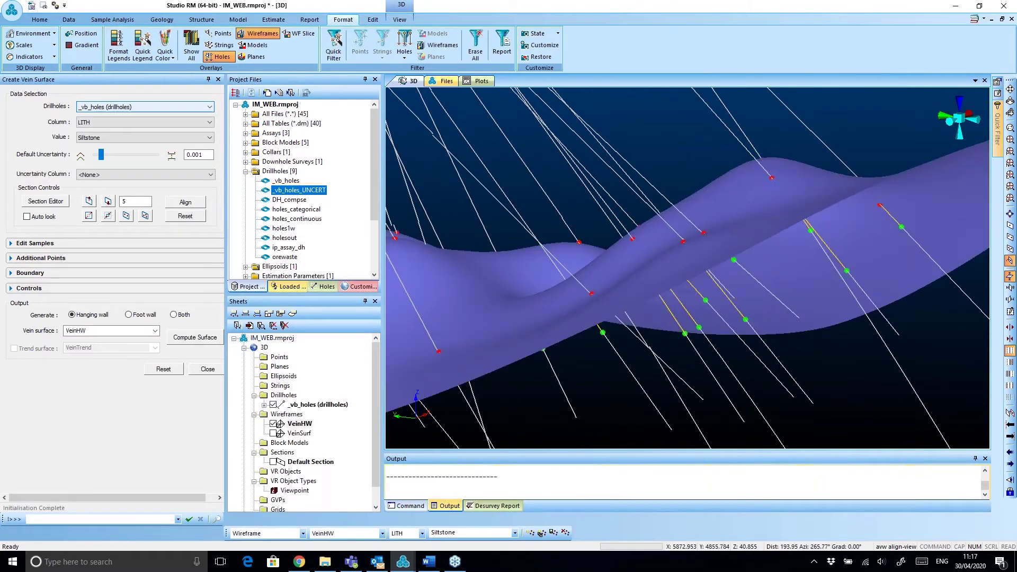
left_click_drag(562, 276, 583, 318)
- Switch surface generation back to both walls, and display VeinSurf with VeinHW hidden
left_click(173, 315)
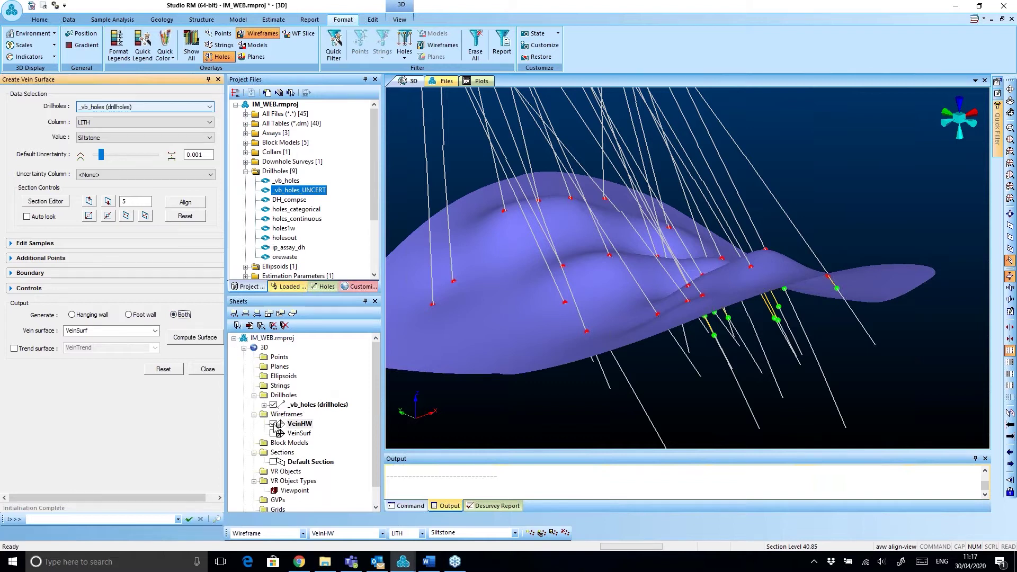
left_click(273, 434)
left_click(273, 424)
scroll(687, 269, "down", 2)
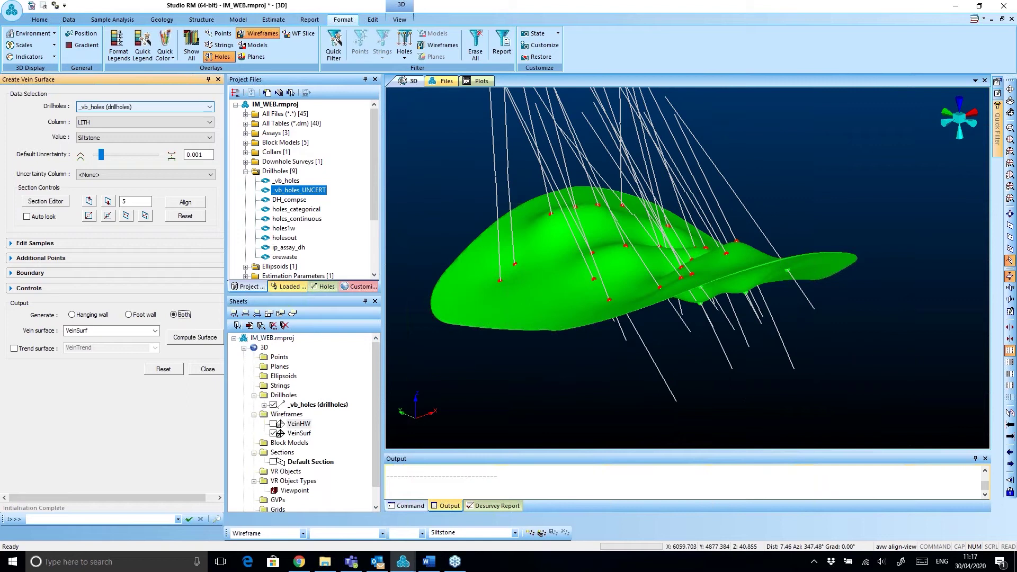
- View the vein surface in plan and expand the Edit Samples and Additional Points settings
key("p")
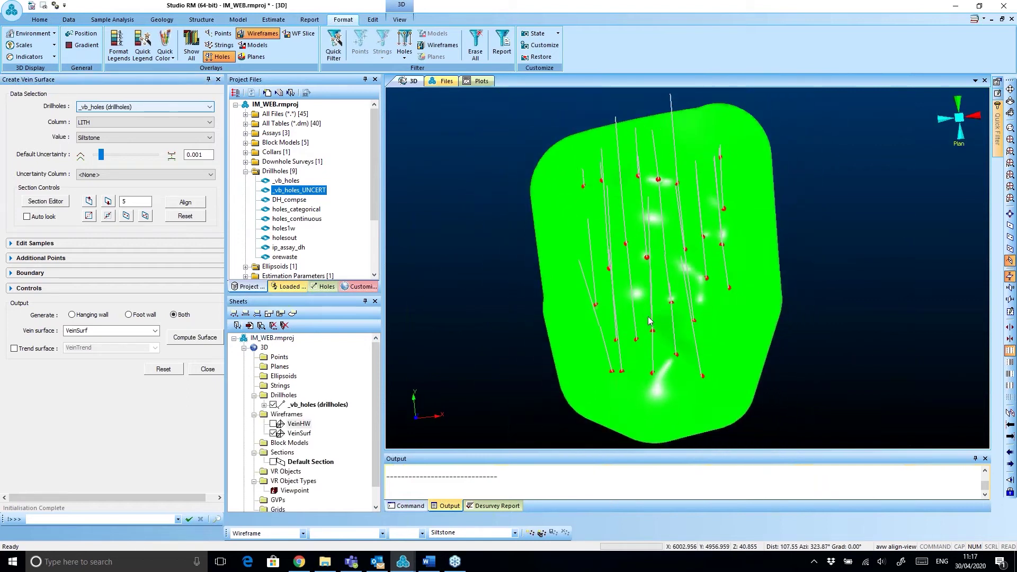
left_click(400, 20)
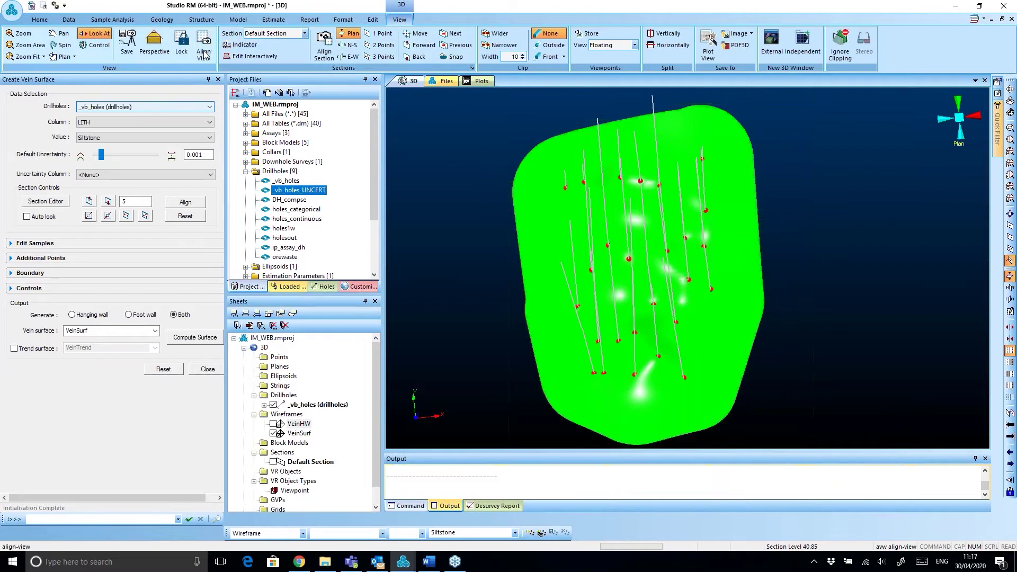
left_click_drag(553, 157, 640, 205)
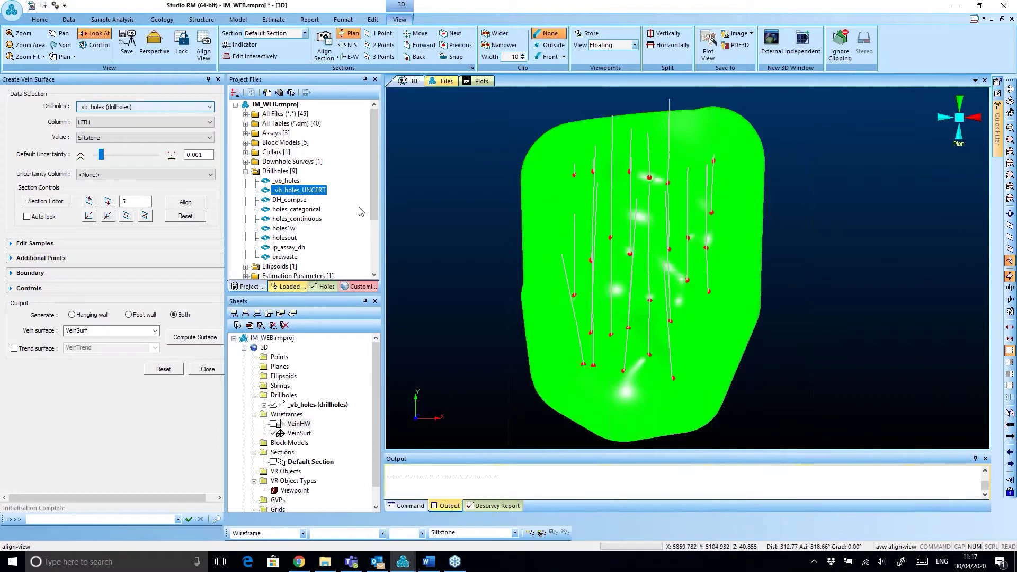
left_click(10, 245)
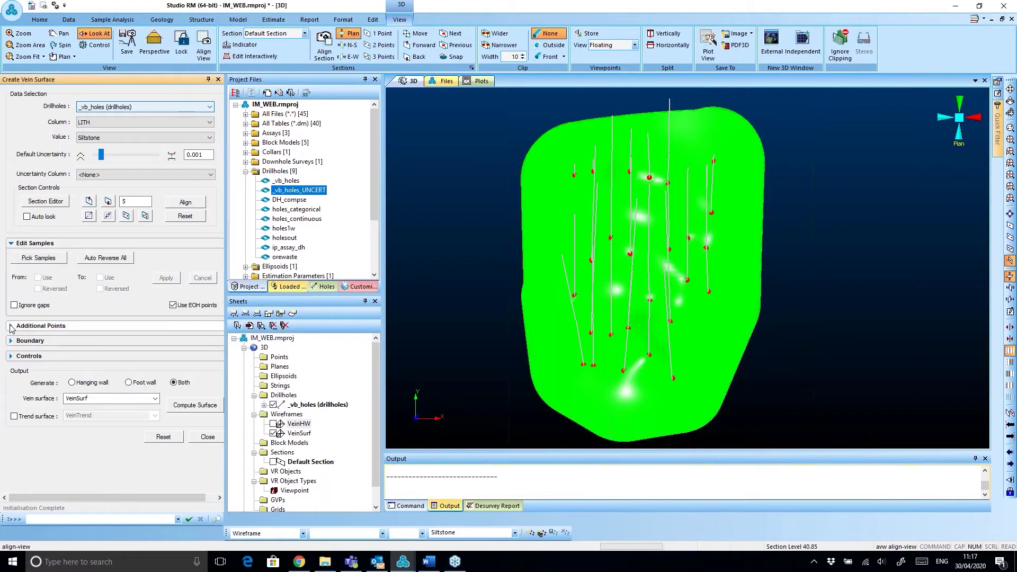
left_click(10, 327)
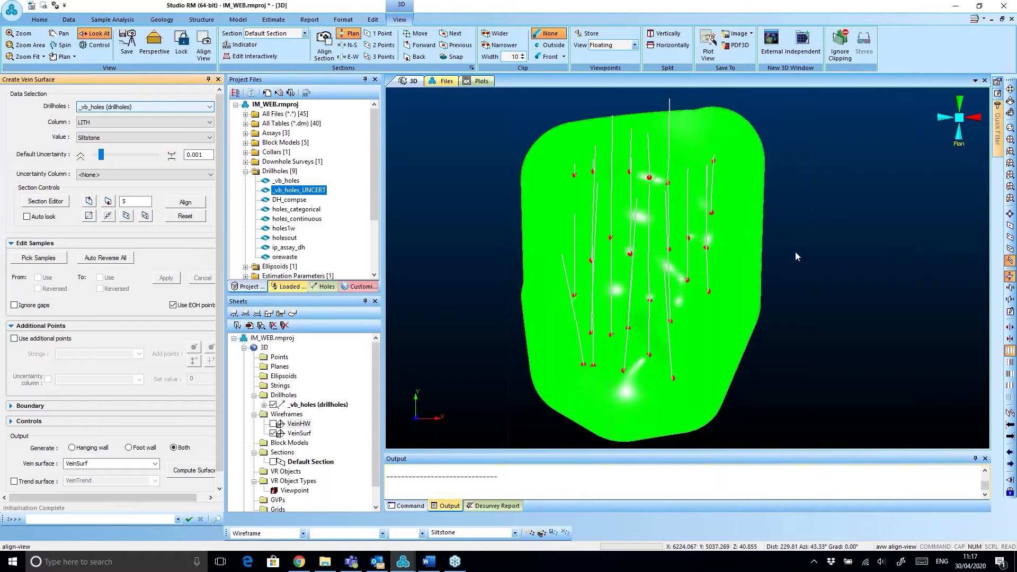
- Define a vertical section through two points along a north-south line of drillholes and view it face-on with outside clipping
key("2")
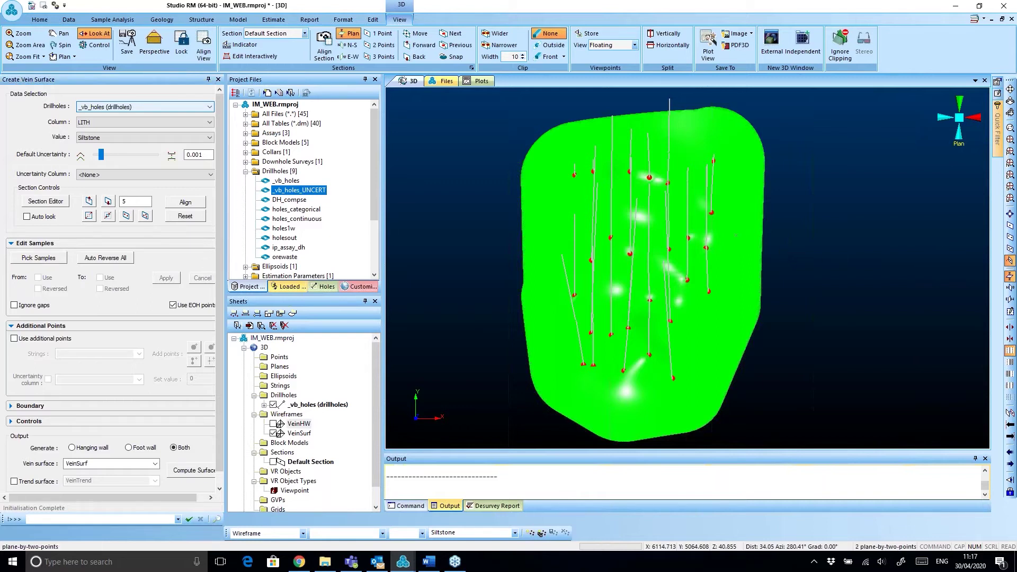
left_click(666, 159)
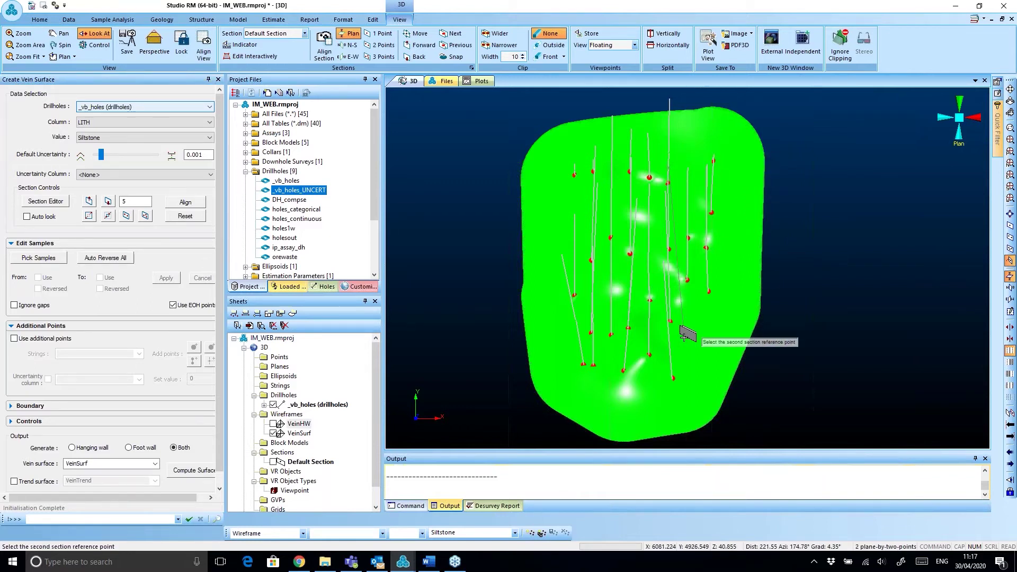
left_click(669, 315)
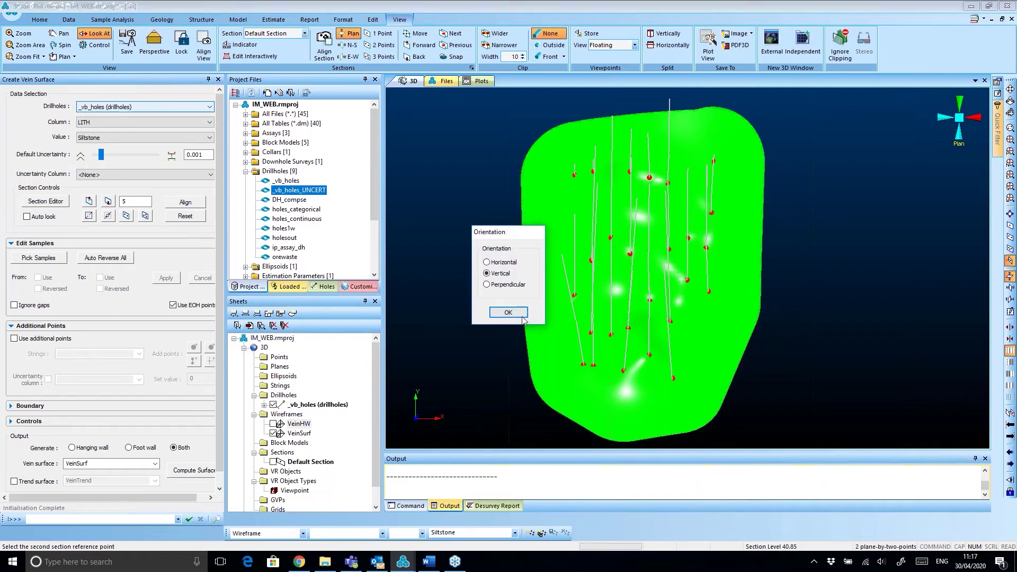
left_click(525, 320)
left_click(203, 45)
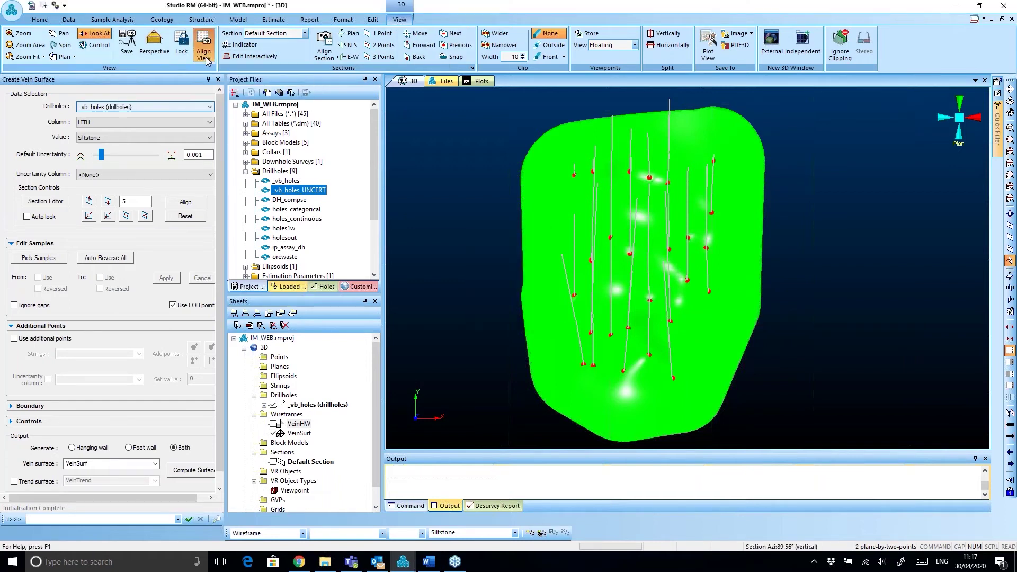
left_click(507, 45)
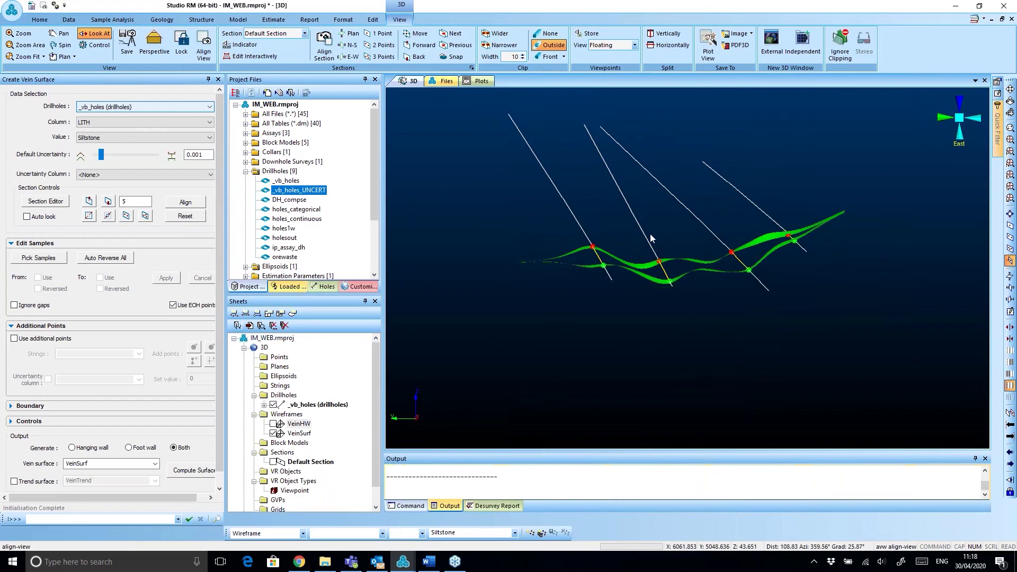
- Display the vein wireframe as slice outlines on the section around the drillhole contacts
left_click(343, 19)
left_click(303, 33)
scroll(654, 318, "up", 5)
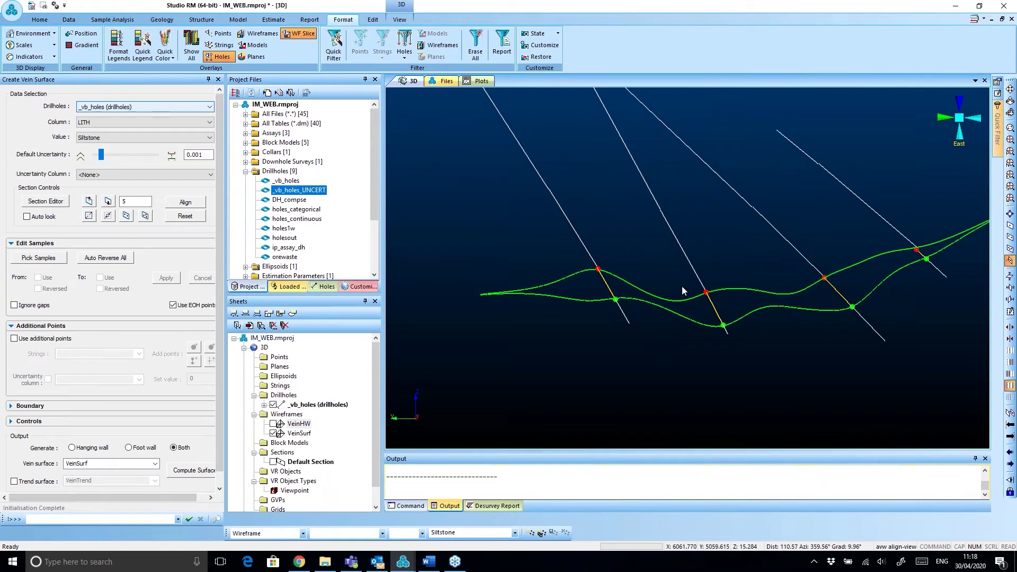
scroll(692, 317, "up", 3)
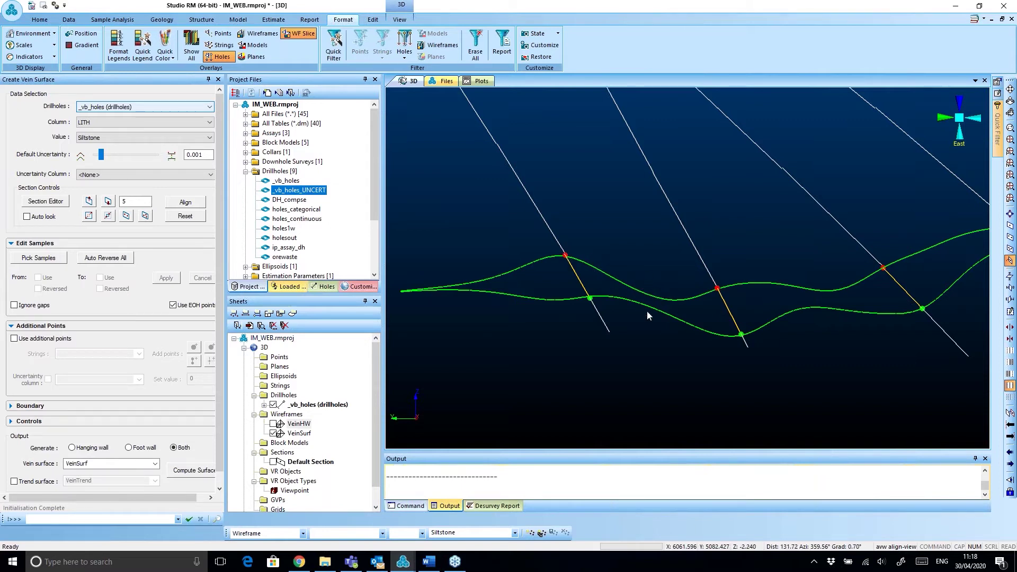
middle_click_drag(648, 300, 618, 257)
middle_click_drag(545, 337, 653, 339)
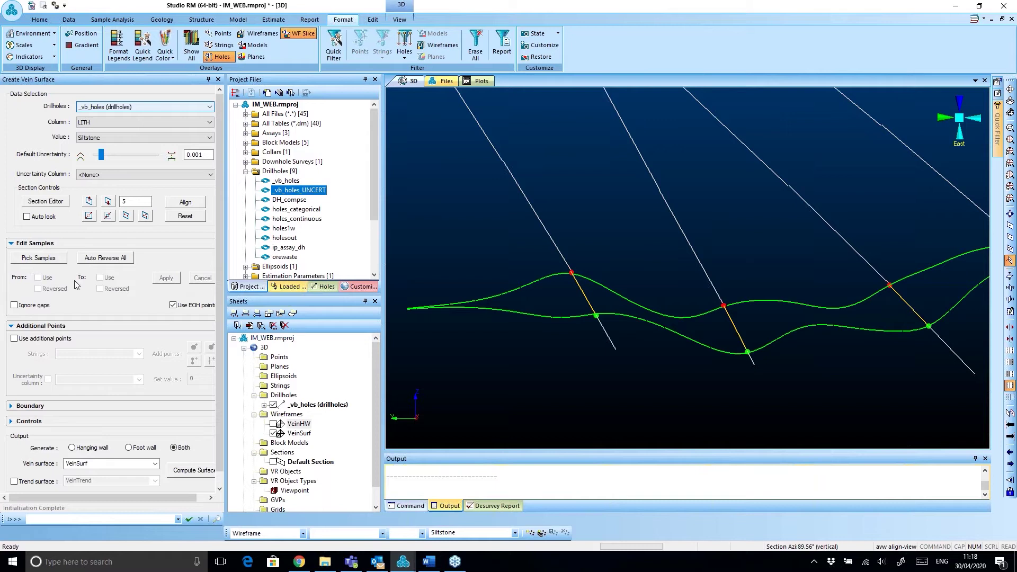
- Pick the siltstone sample in the second drillhole on the section and exclude its From contact from the vein modelling
left_click(47, 261)
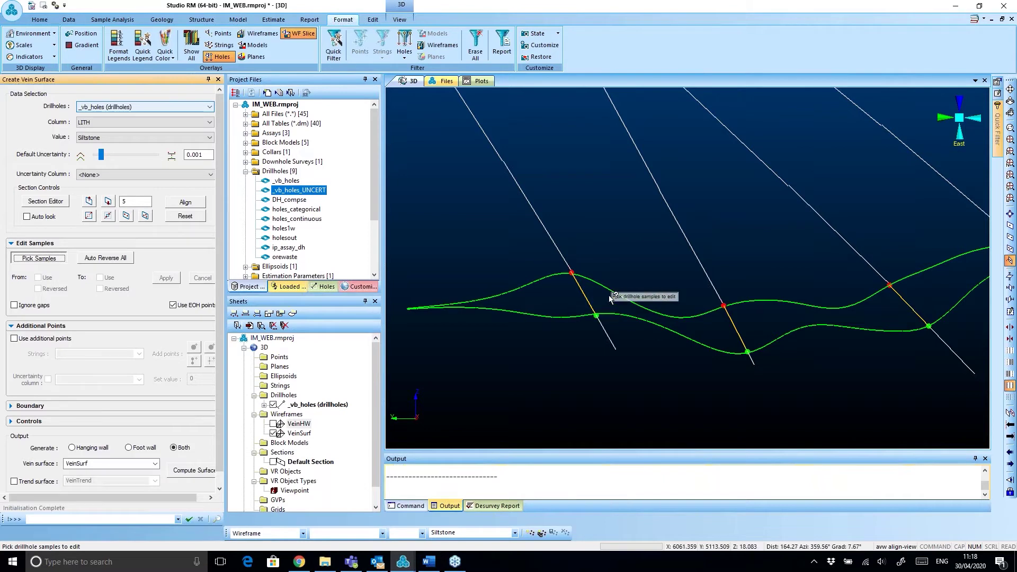
left_click(740, 331)
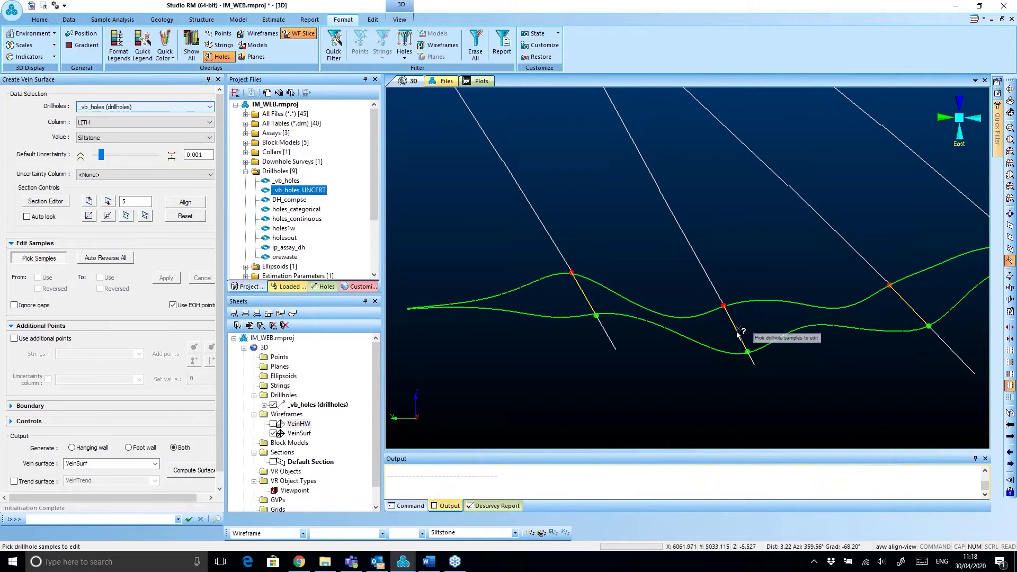
scroll(741, 329, "up", 3)
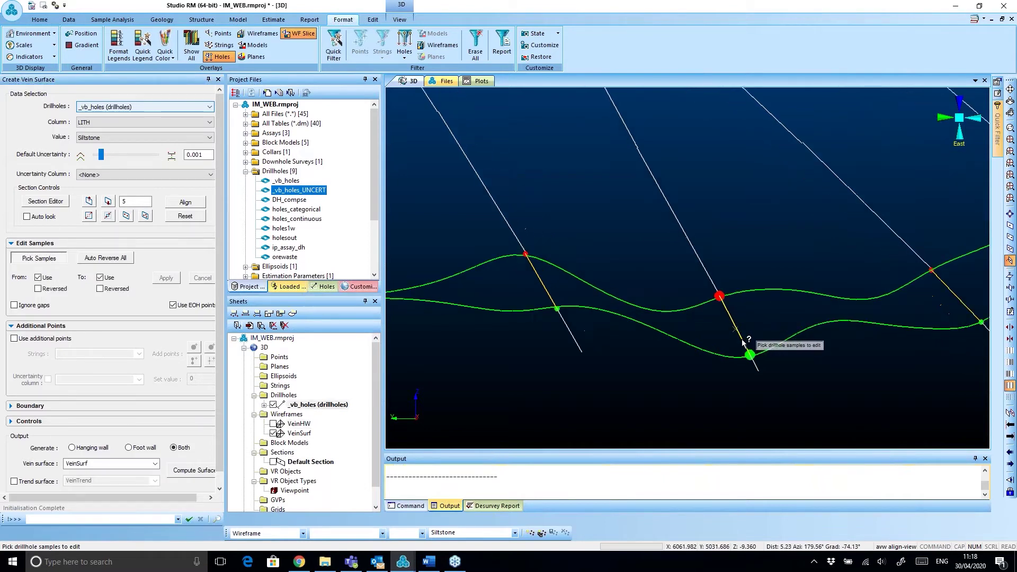
scroll(696, 260, "up", 3)
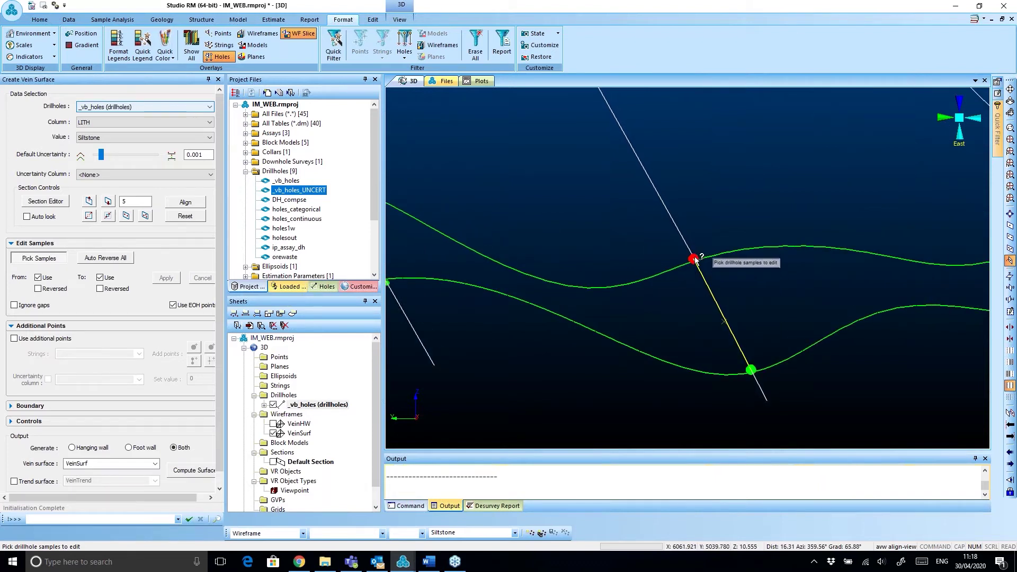
middle_click_drag(756, 342, 739, 326)
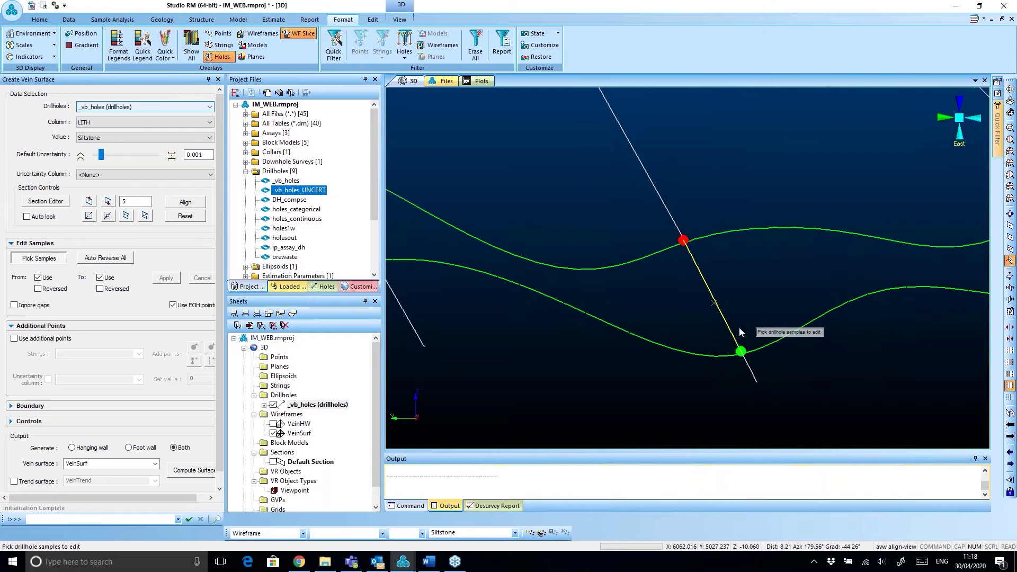
scroll(735, 333, "down", 2)
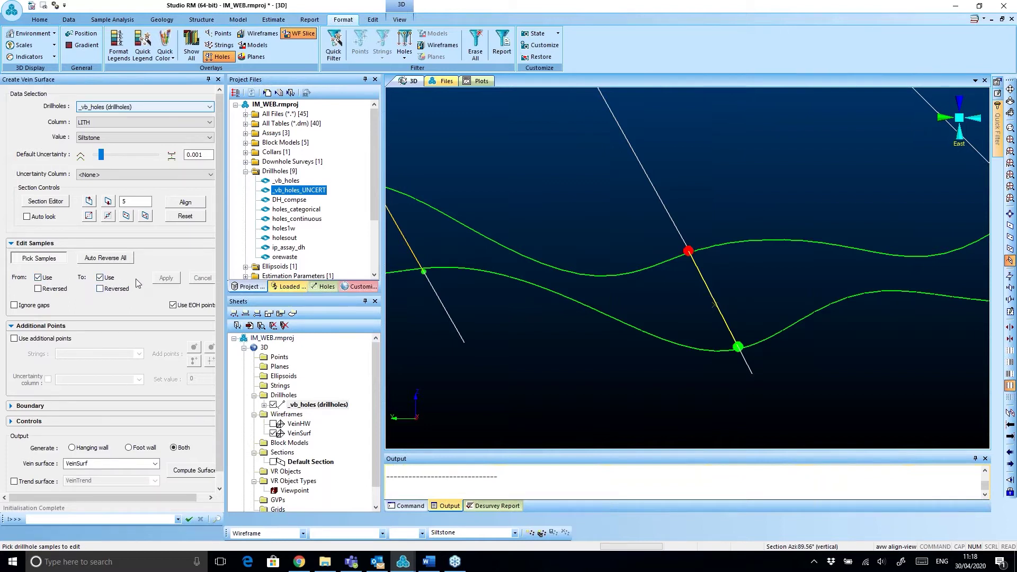
scroll(618, 315, "down", 2)
middle_click_drag(607, 319, 620, 329)
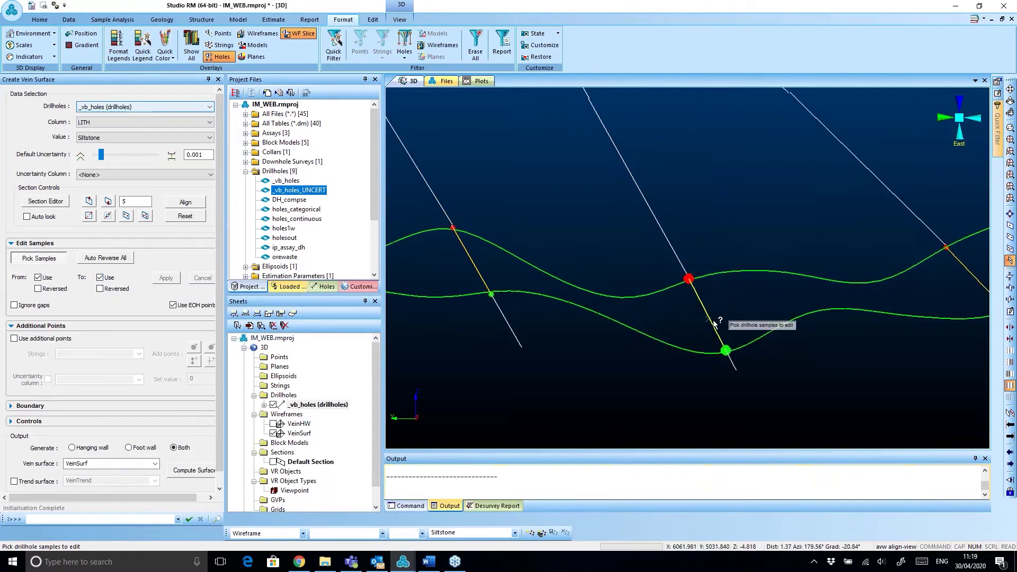
scroll(672, 324, "down", 2)
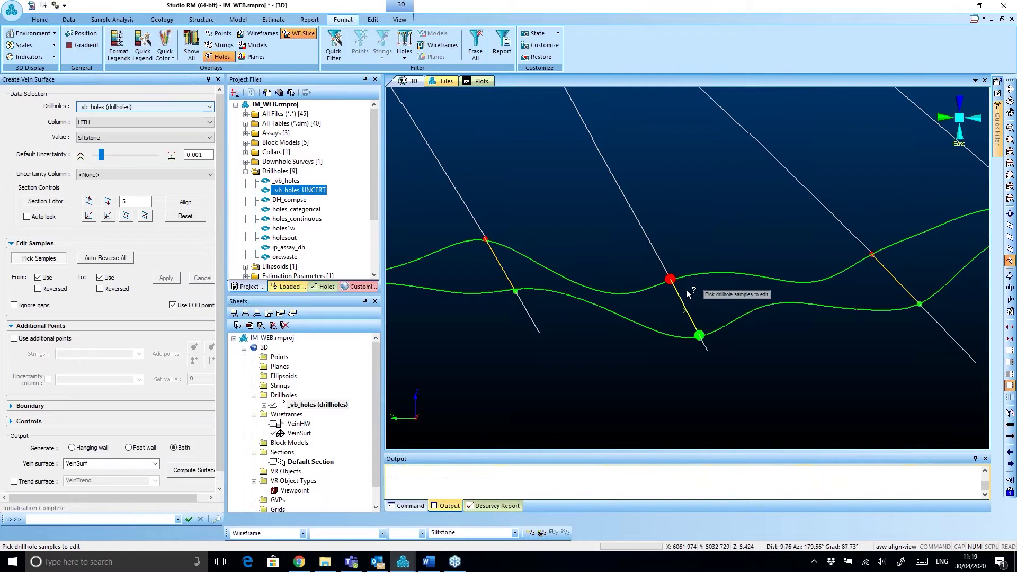
left_click(37, 278)
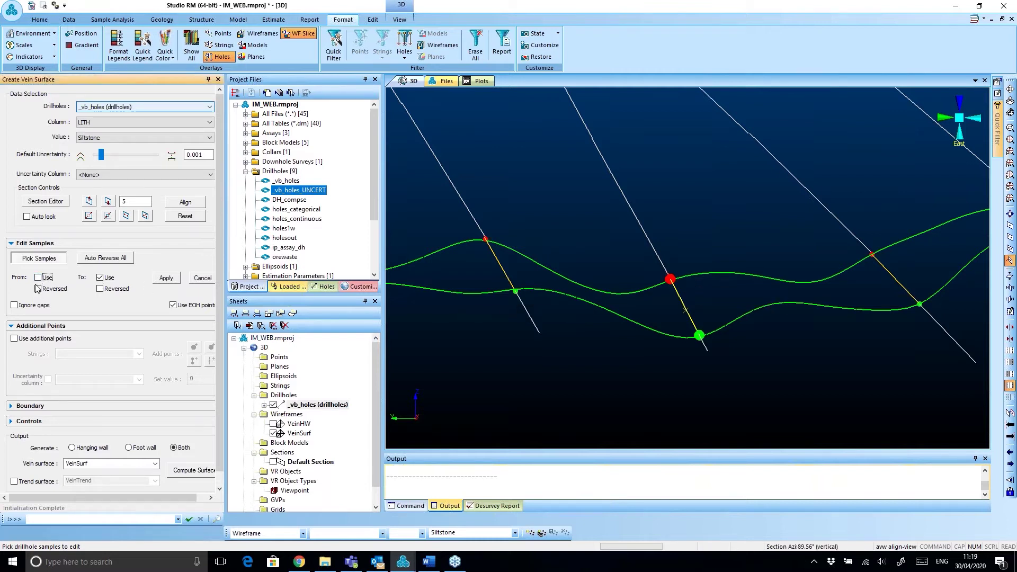
left_click(166, 279)
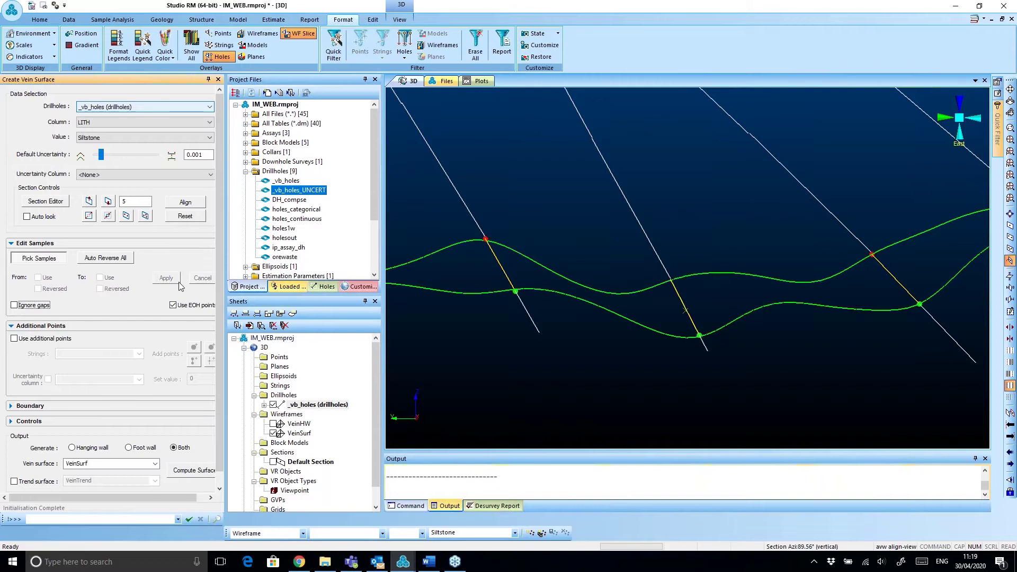
- Examine the existing vein outline at the edited drillhole's excluded upper contact and its lower contact
scroll(702, 328, "up", 3)
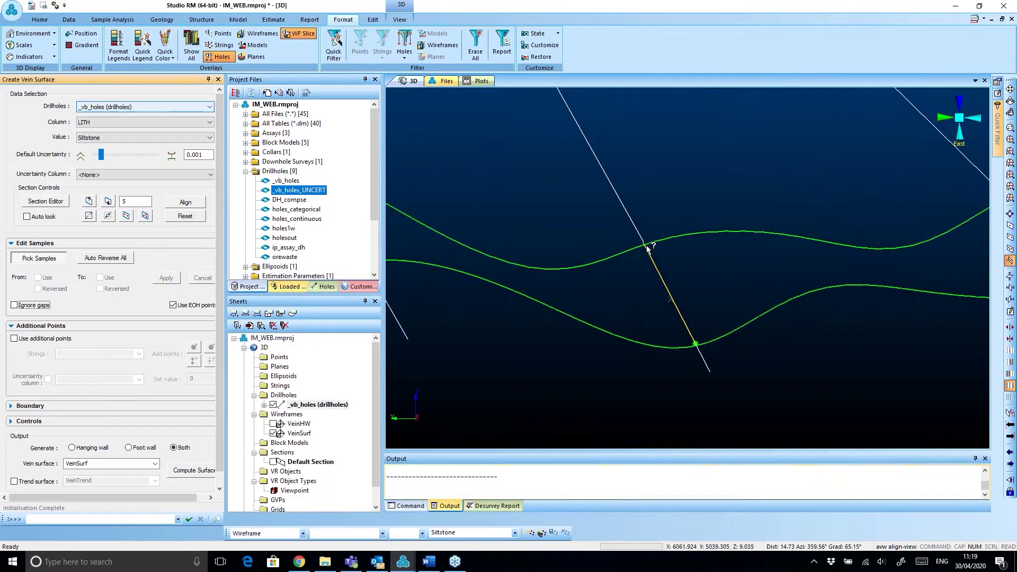
scroll(646, 251, "up", 2)
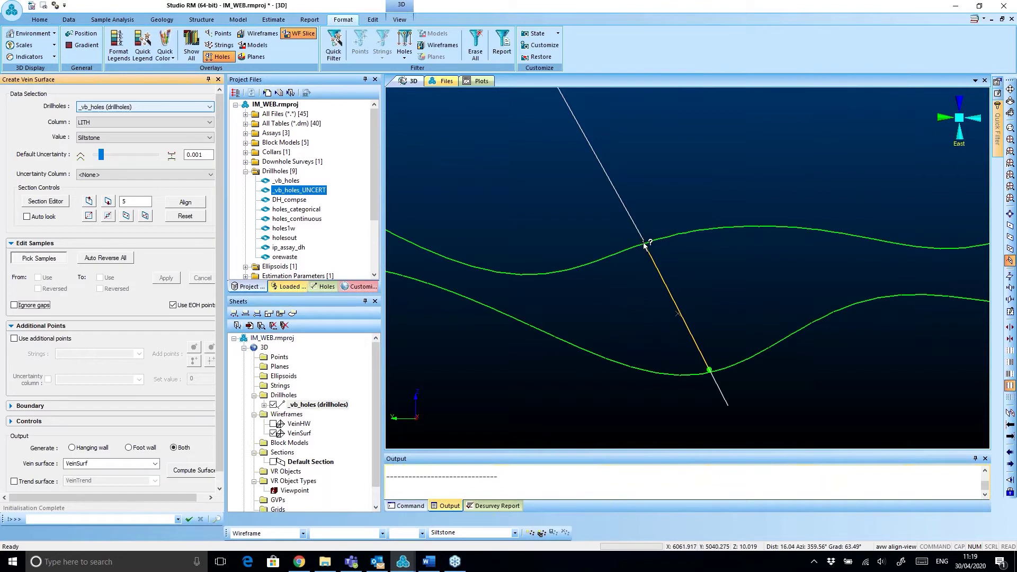
scroll(647, 256, "down", 2)
middle_click_drag(676, 280, 713, 281)
scroll(689, 251, "up", 2)
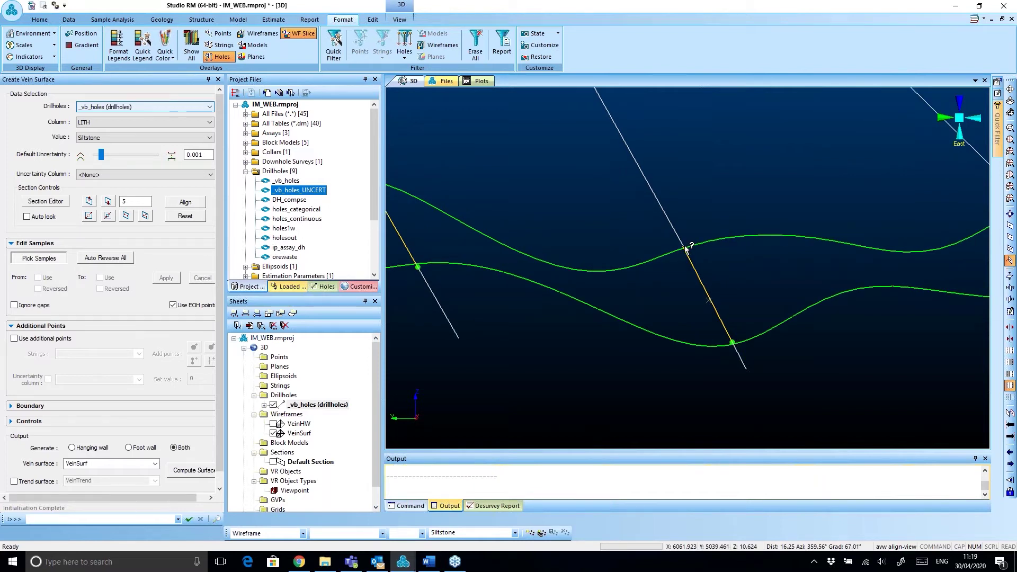
scroll(683, 255, "up", 1)
scroll(686, 250, "down", 2)
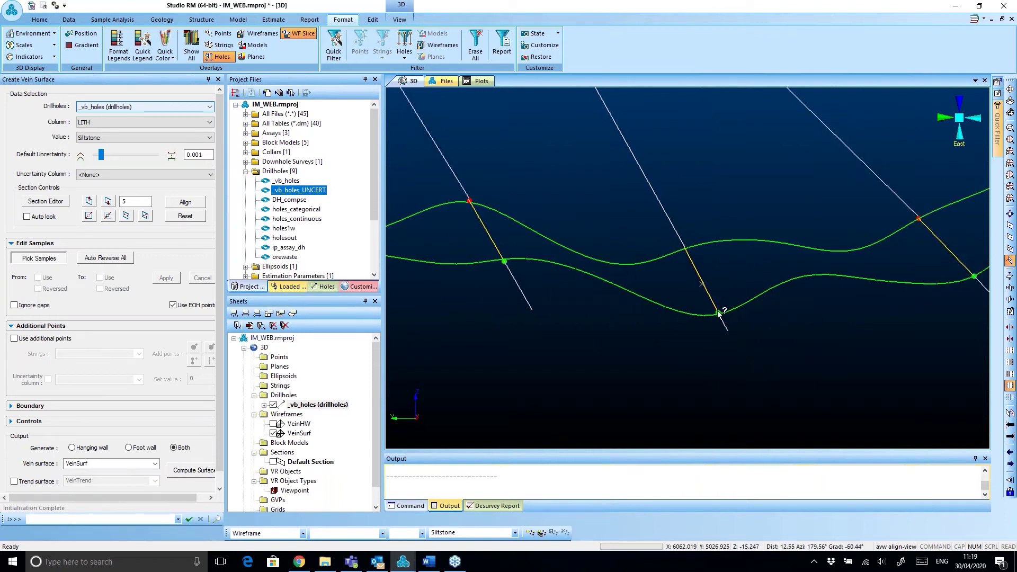
scroll(717, 316, "up", 1)
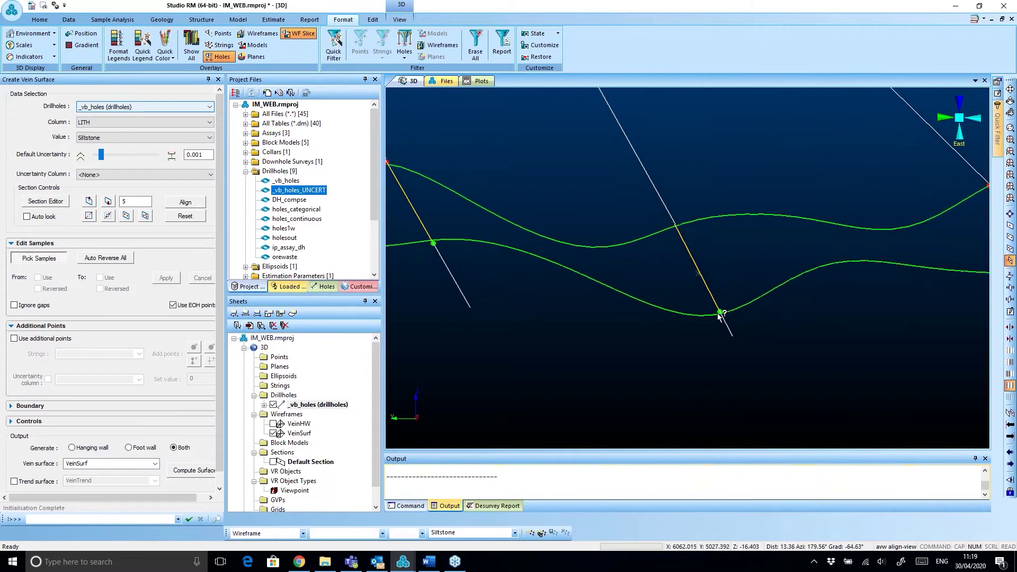
scroll(721, 315, "down", 3)
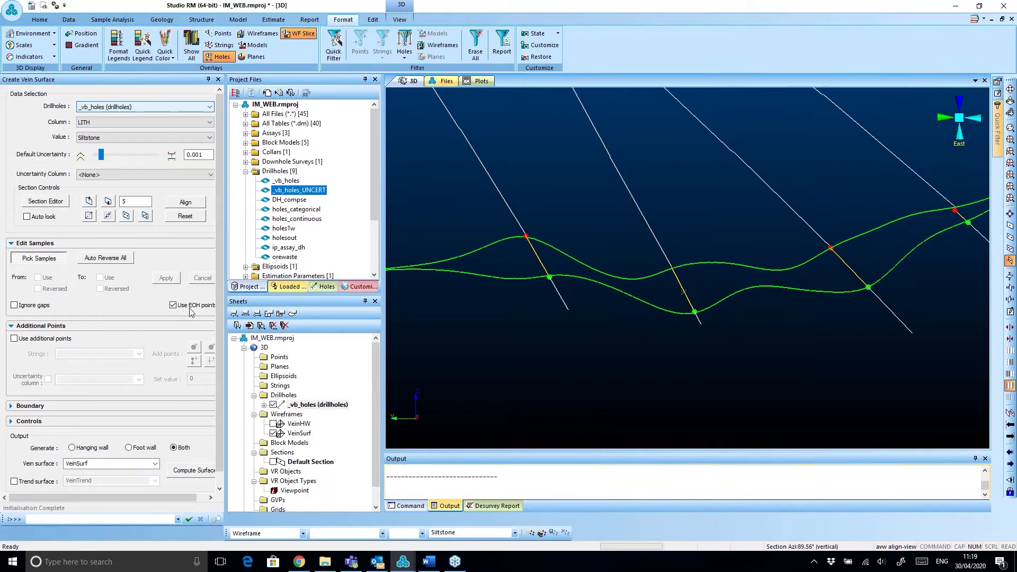
left_click_drag(578, 307, 570, 345)
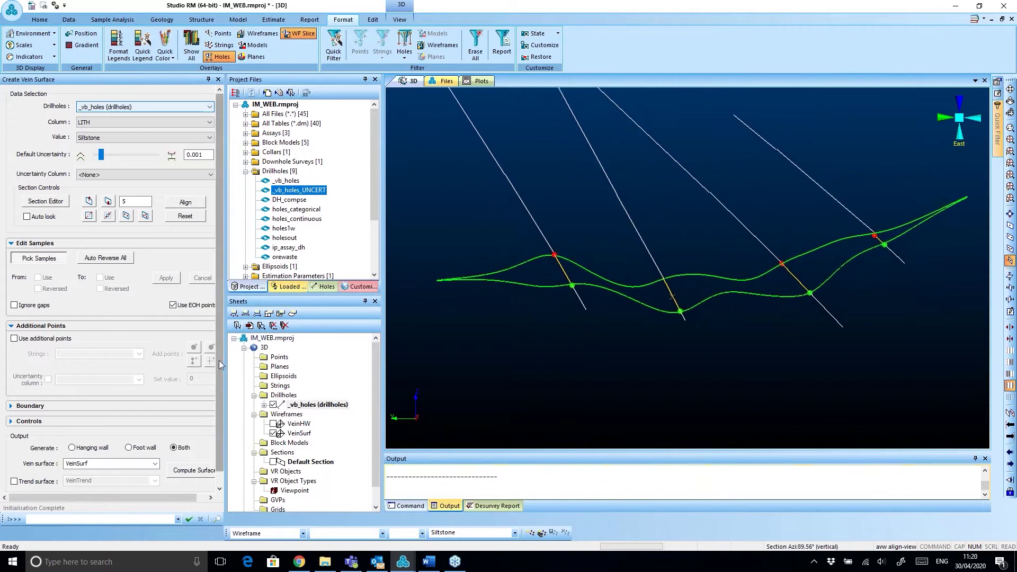
scroll(219, 360, "down", 1)
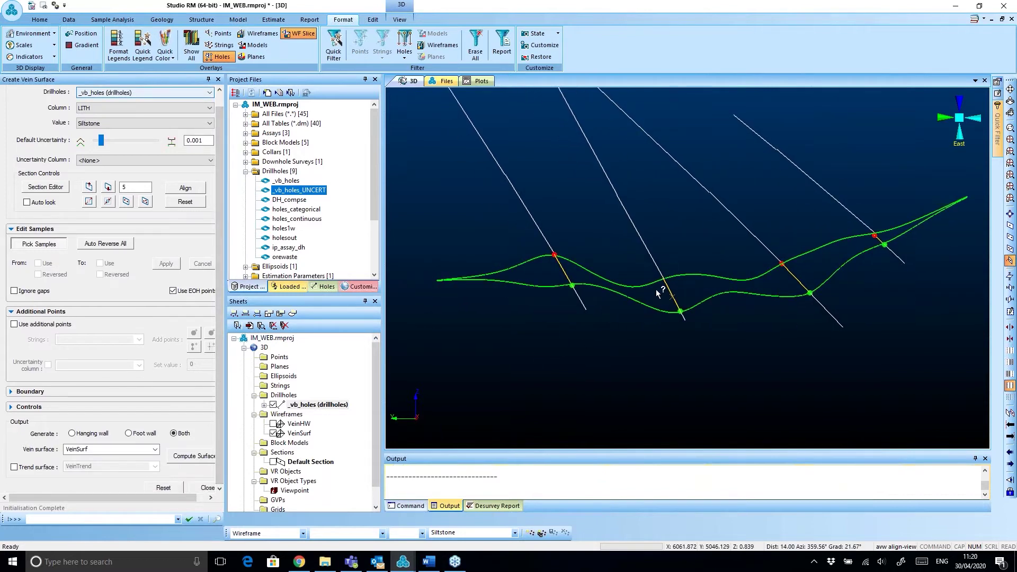
scroll(657, 293, "up", 2)
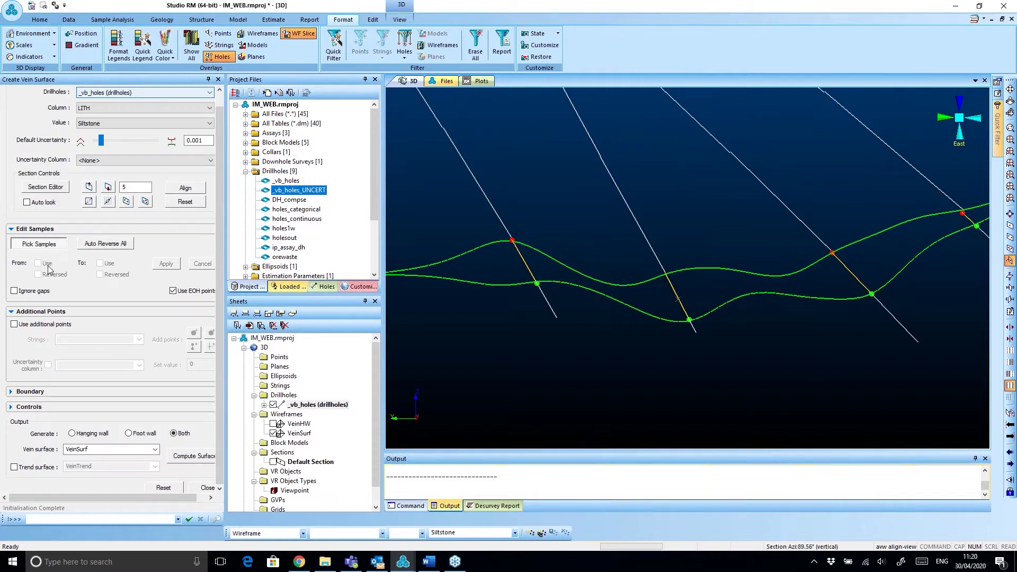
scroll(665, 272, "up", 1)
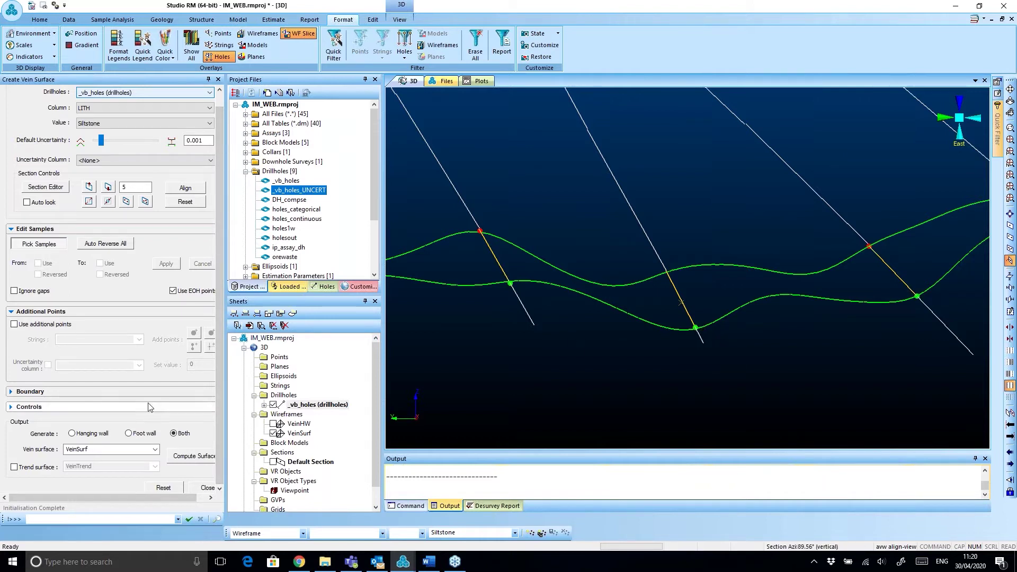
- Recompute the VeinSurf surface for both walls and inspect it as slice outlines around the edited drillhole
left_click(193, 458)
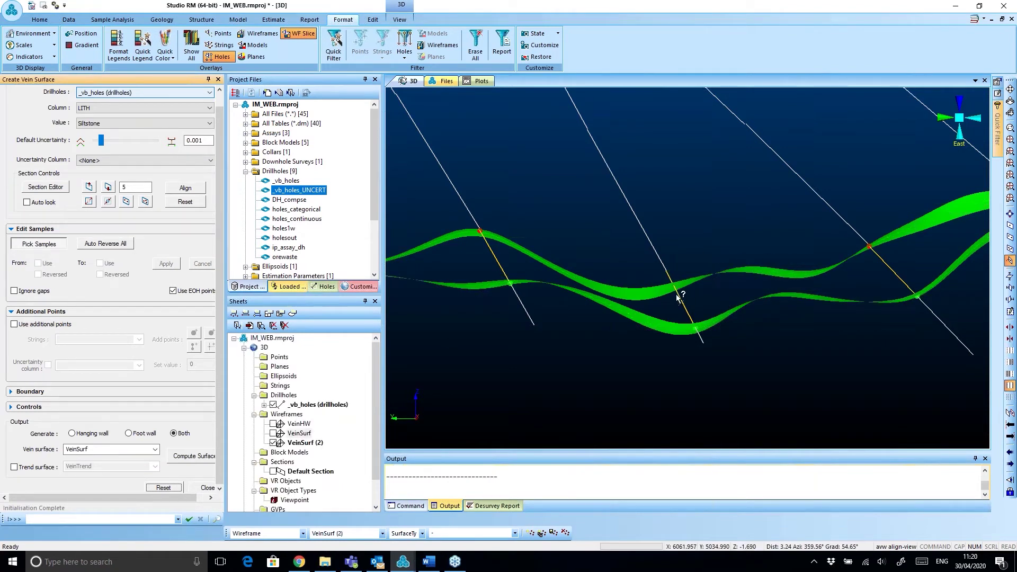
left_click(296, 35)
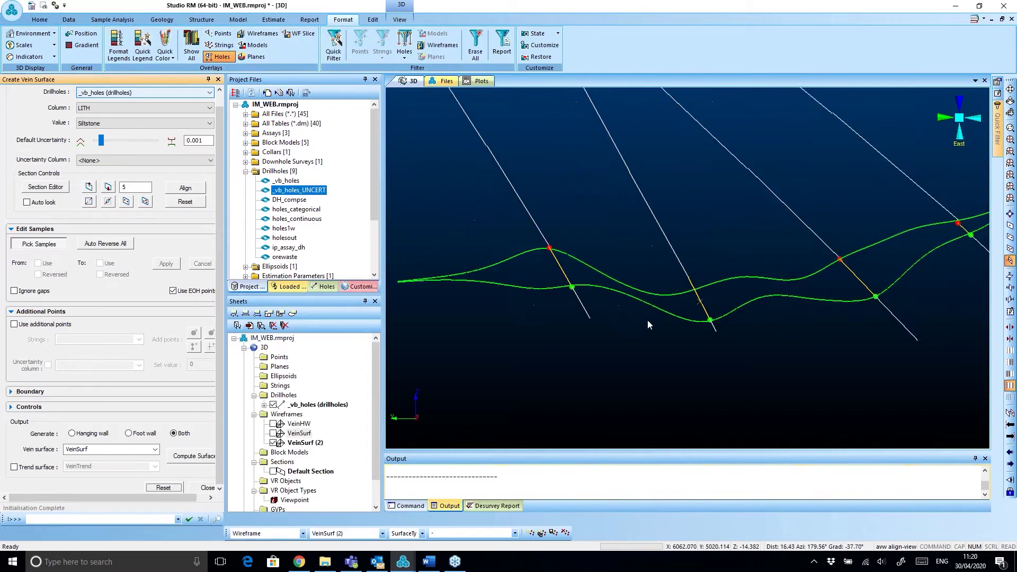
scroll(707, 291, "up", 2)
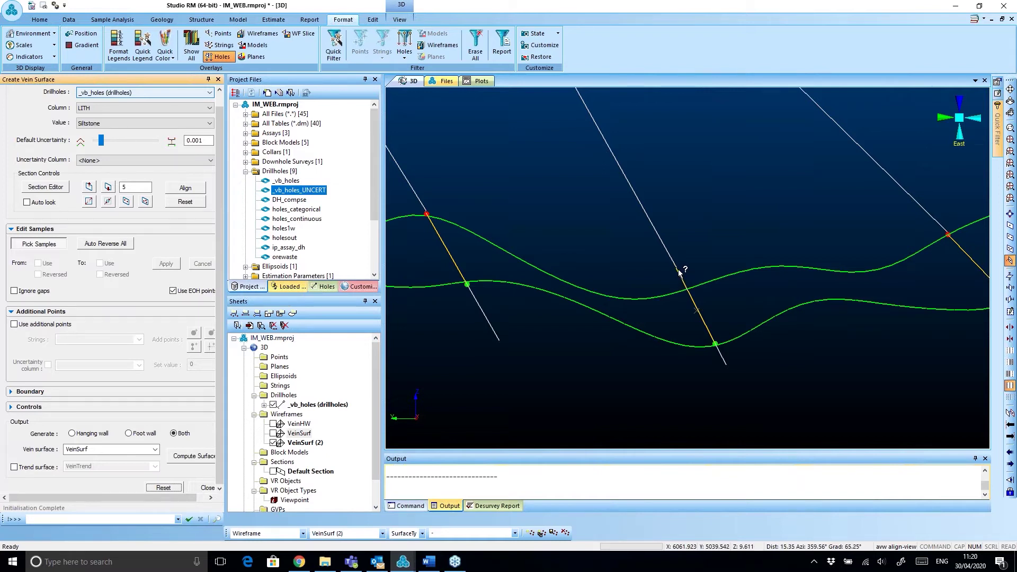
scroll(694, 290, "down", 5)
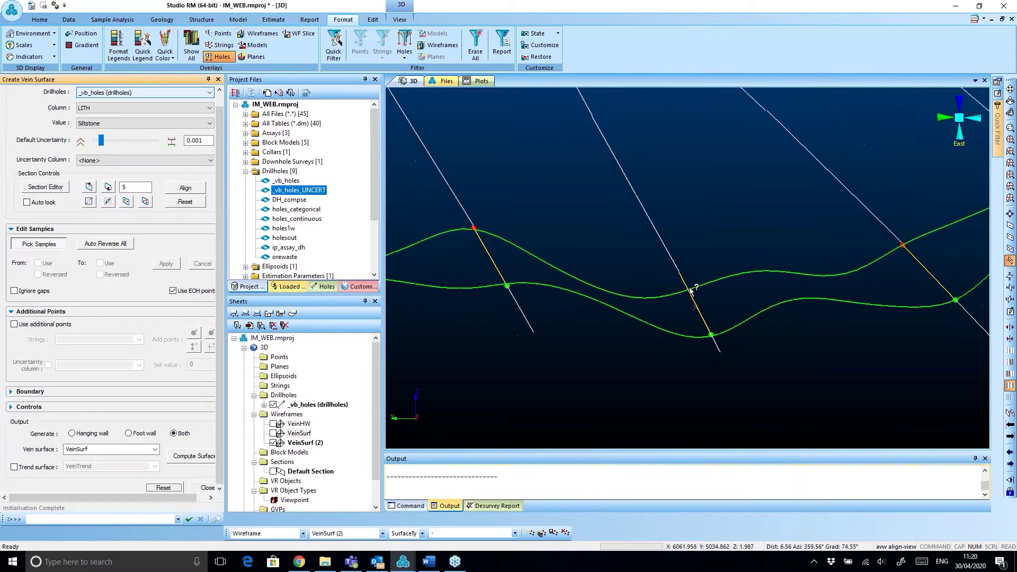
scroll(703, 290, "up", 3)
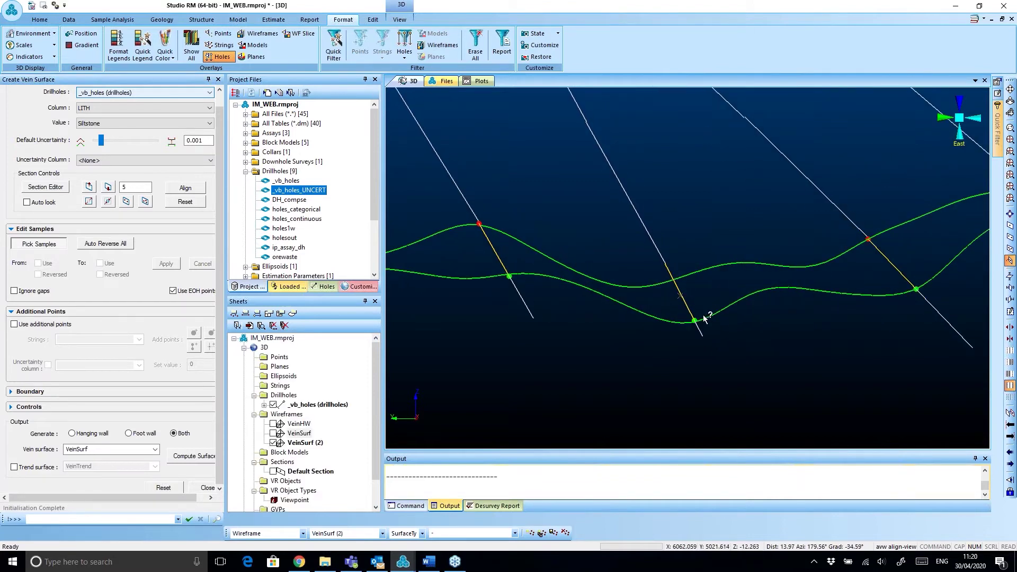
scroll(697, 319, "up", 3)
scroll(695, 316, "down", 3)
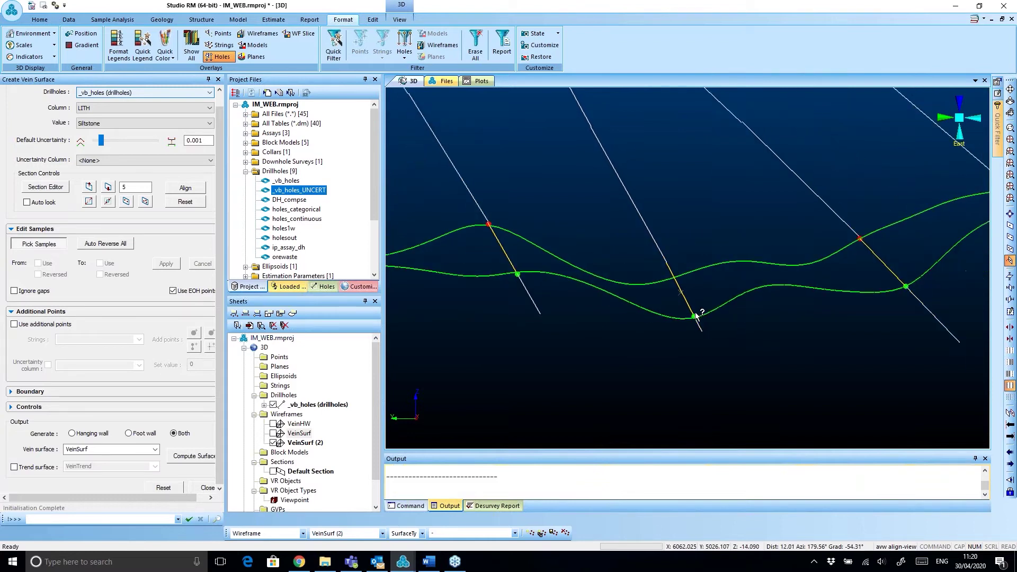
scroll(696, 317, "down", 2)
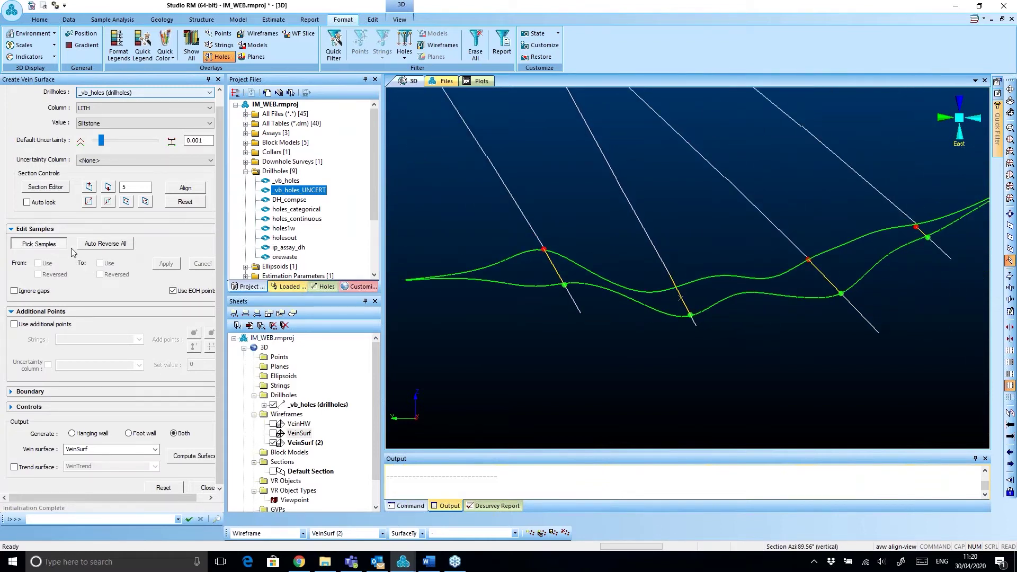
- Restore the From contact of the second drillhole's siltstone sample so it is used in the vein modelling
left_click(686, 303)
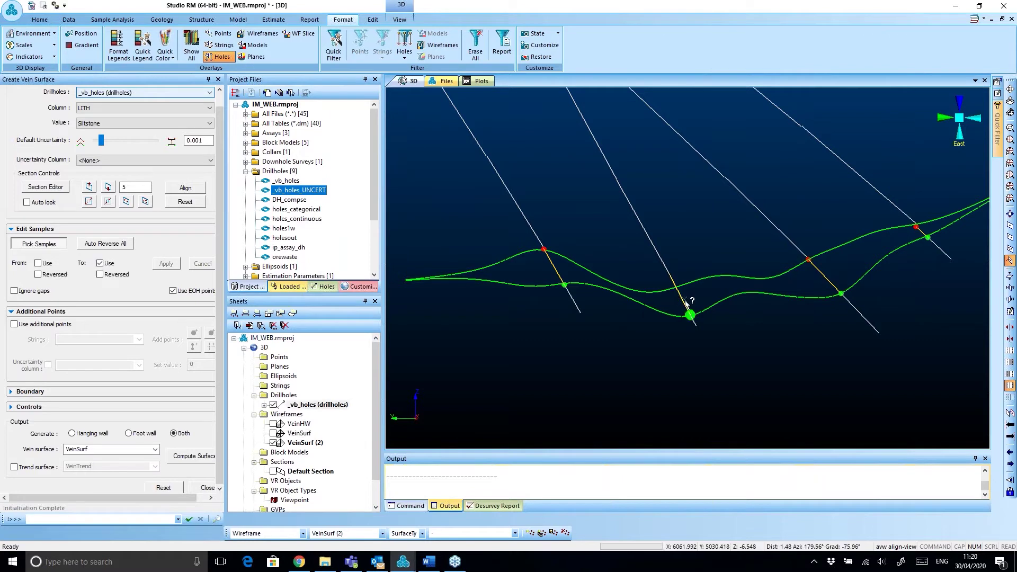
left_click(38, 263)
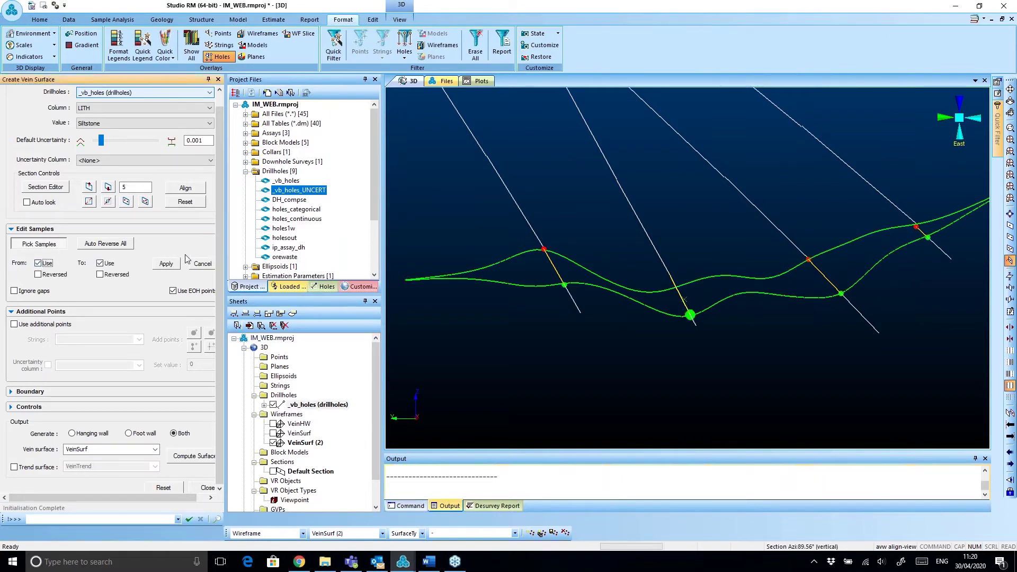
left_click(165, 264)
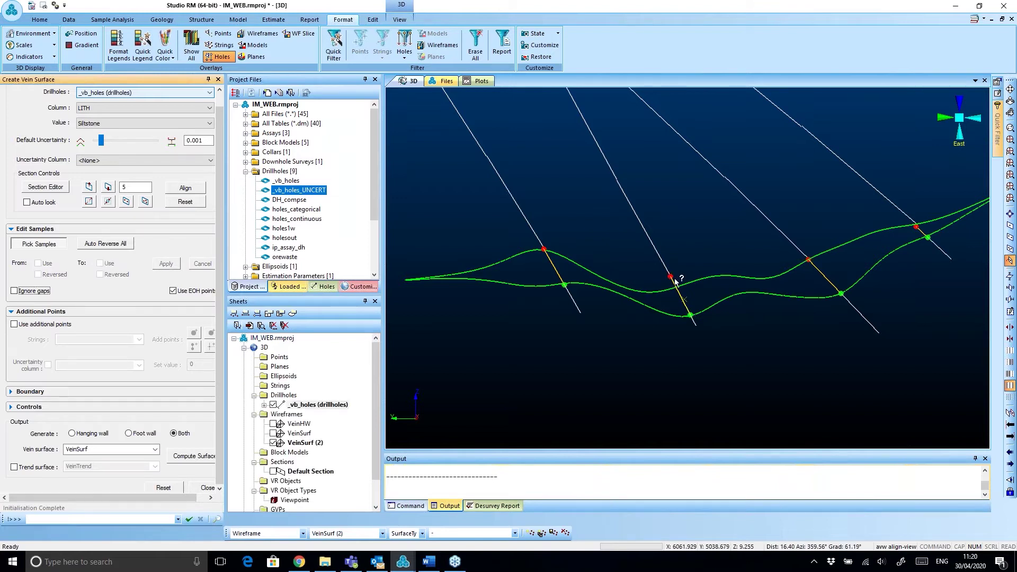
left_click_drag(595, 292, 612, 316)
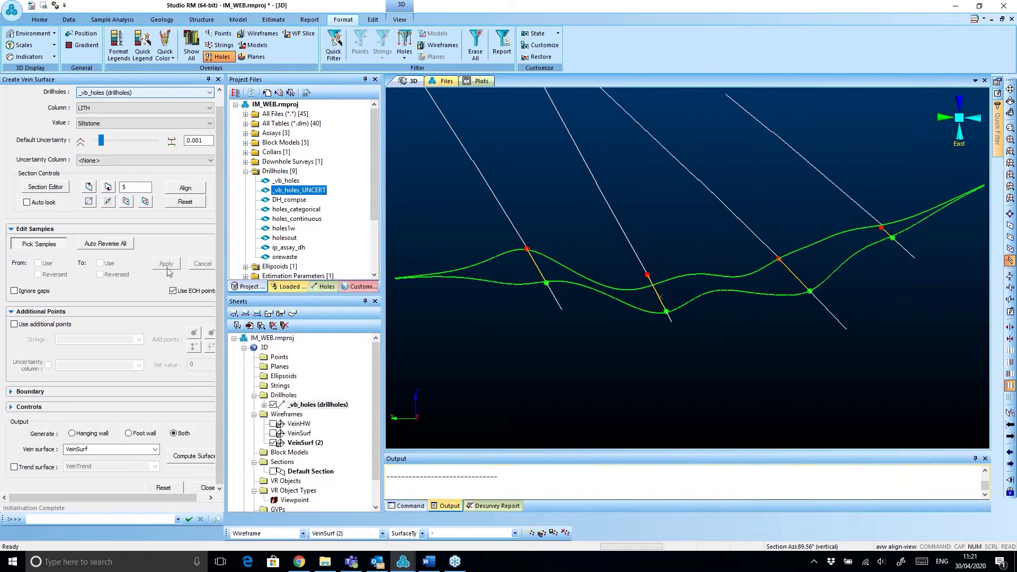
left_click(657, 291)
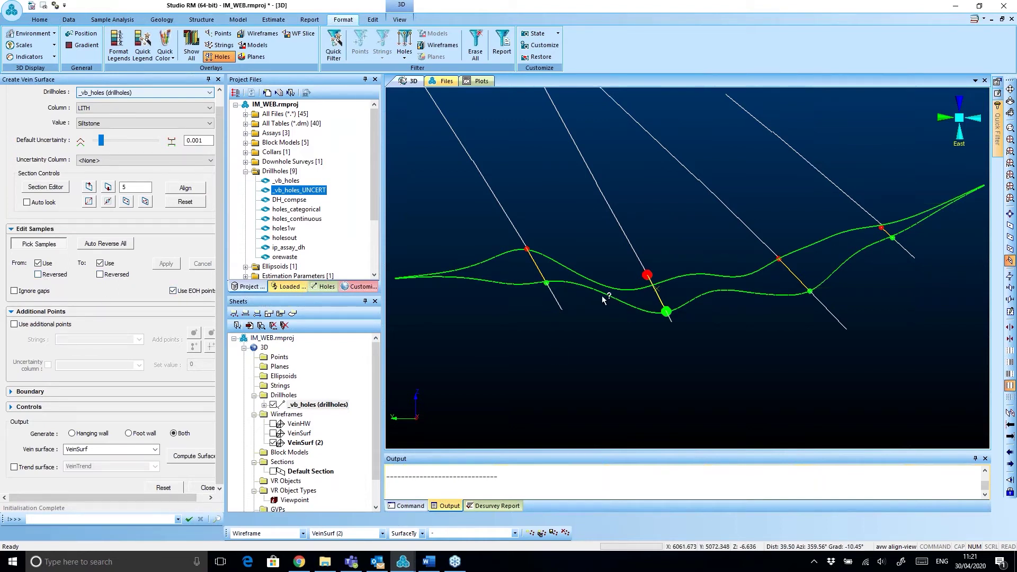
scroll(613, 306, "down", 5)
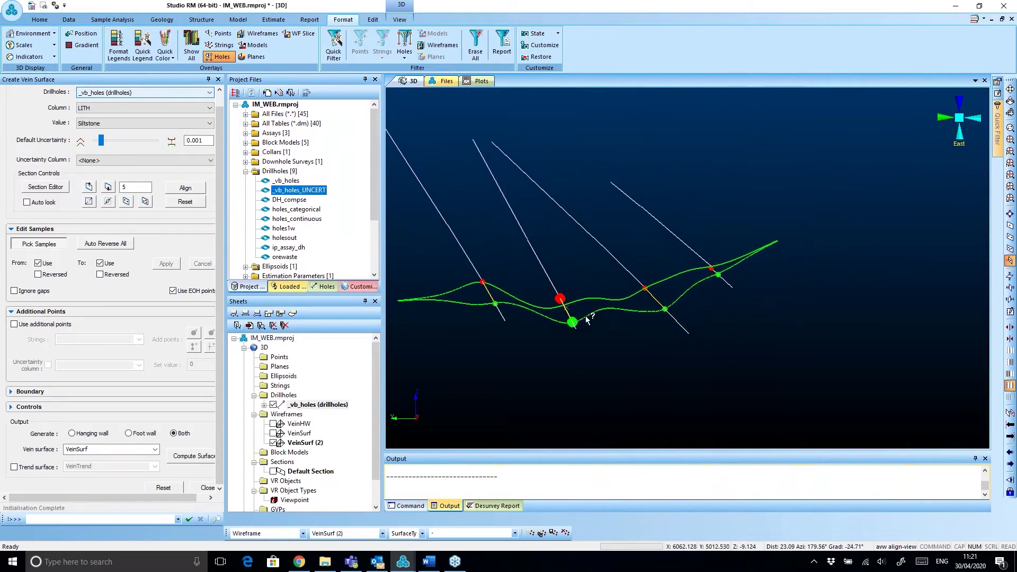
middle_click_drag(582, 334, 604, 320)
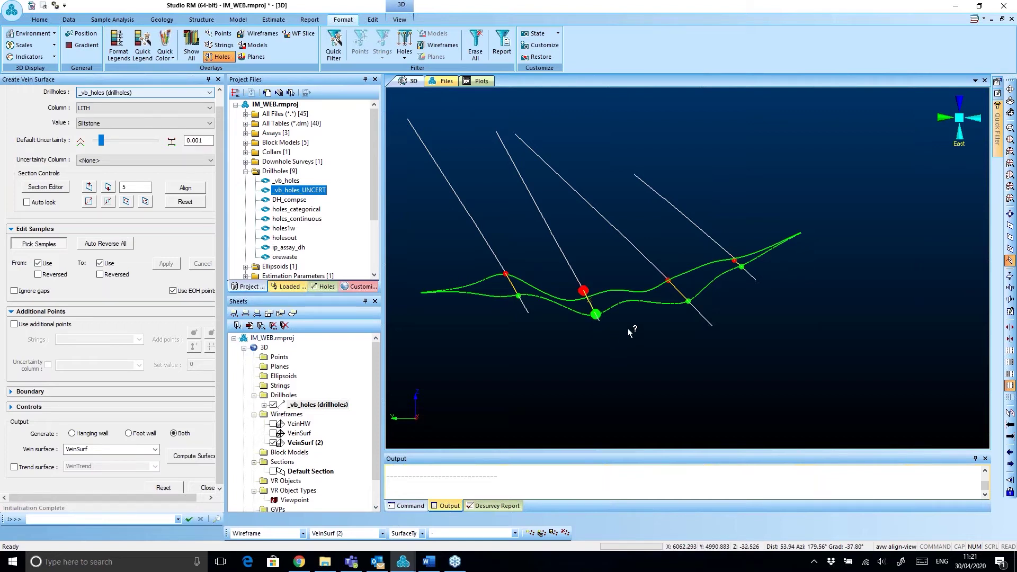
key("Escape")
- Create a new strings object and set the string colour to red, number 9
scroll(626, 295, "down", 2)
mouse_move(627, 294)
middle_mouse_down()
mouse_move(629, 323)
mouse_move(672, 309)
mouse_move(615, 307)
middle_mouse_up()
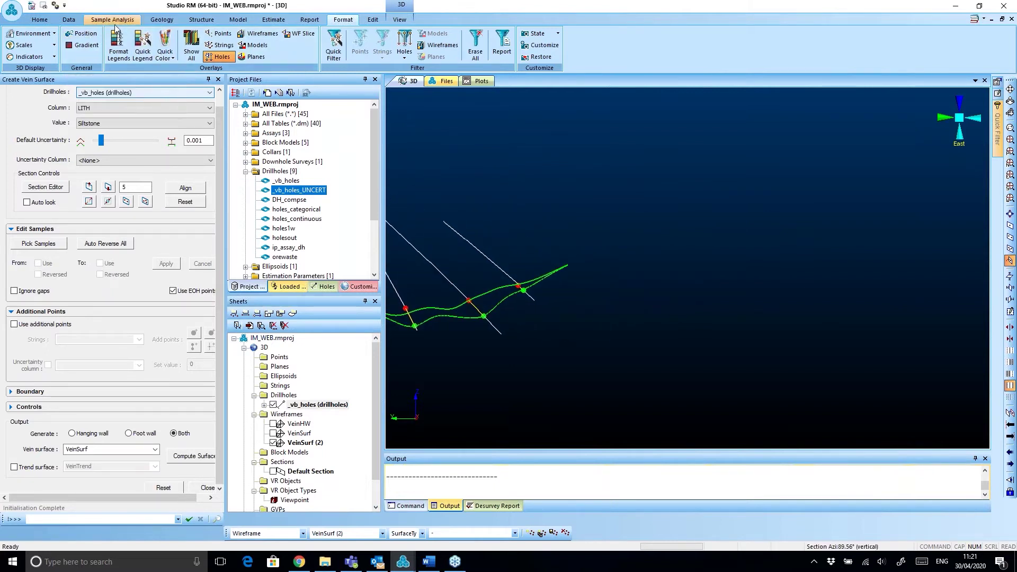
left_click(69, 20)
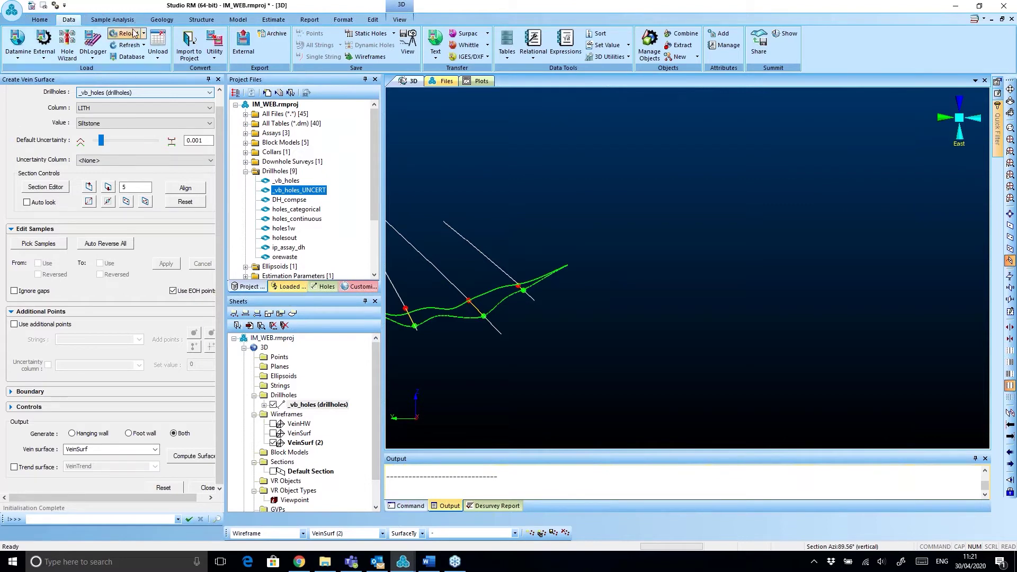
left_click(97, 21)
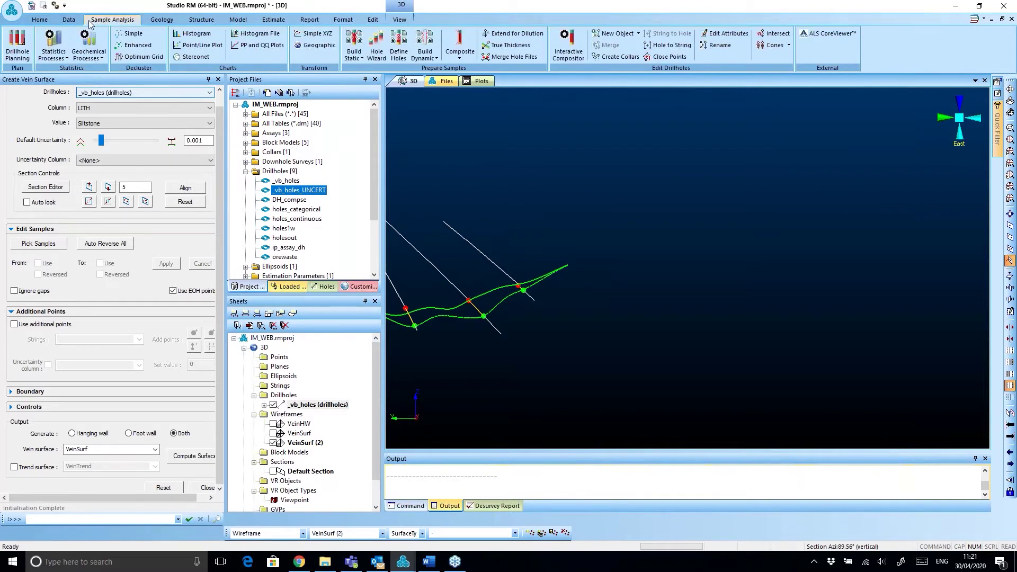
left_click(344, 20)
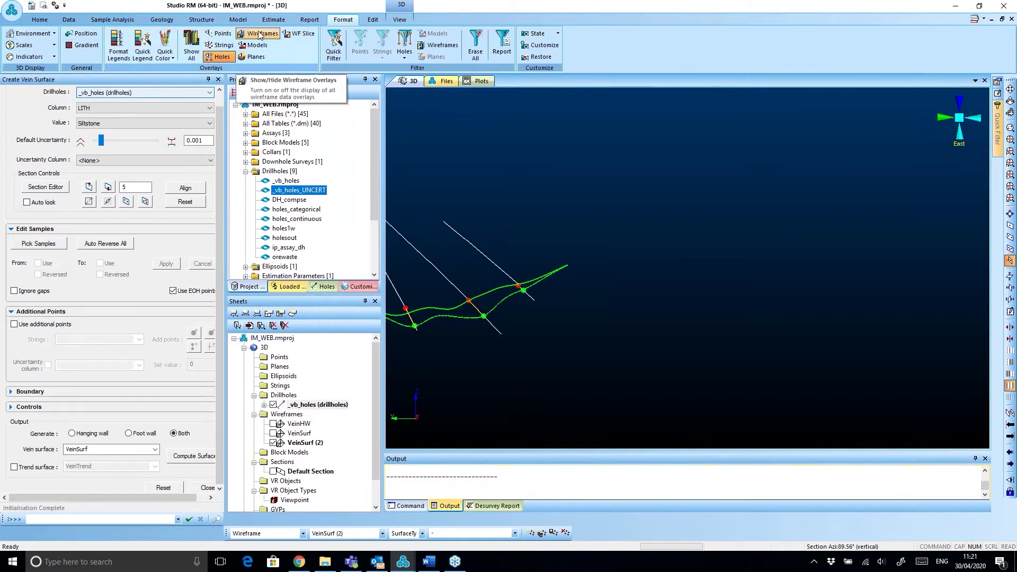
left_click(373, 19)
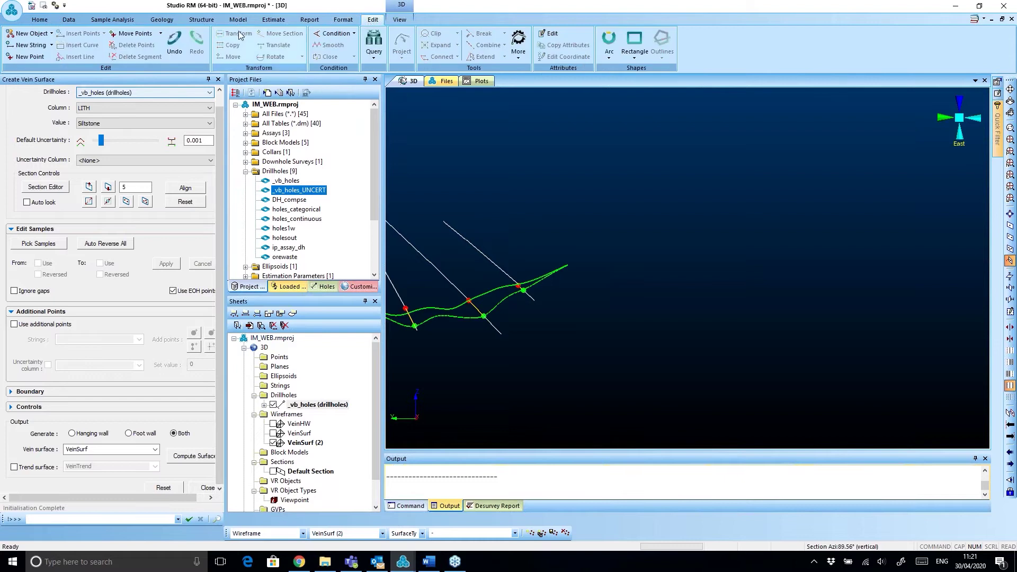
left_click(32, 33)
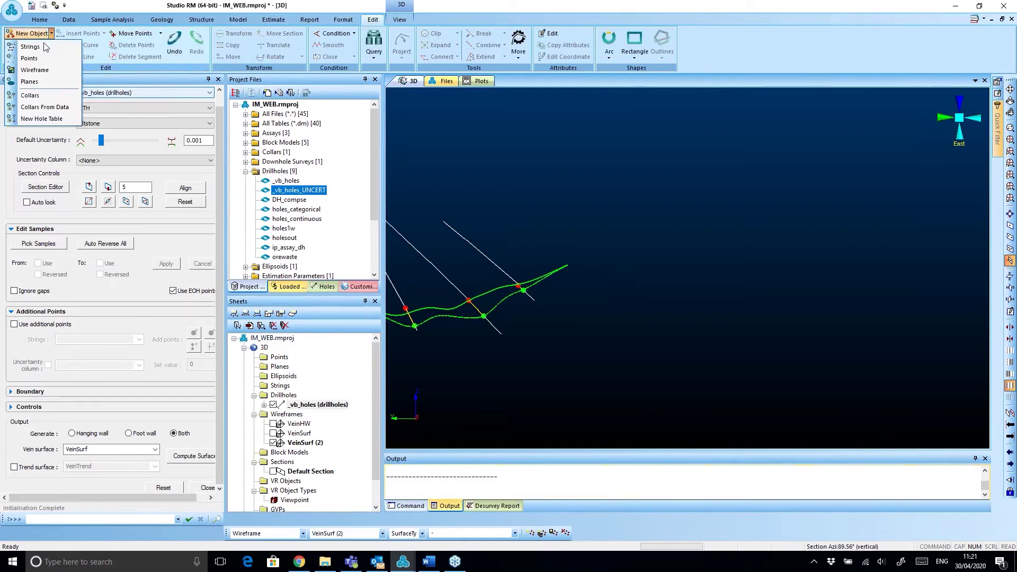
left_click(38, 48)
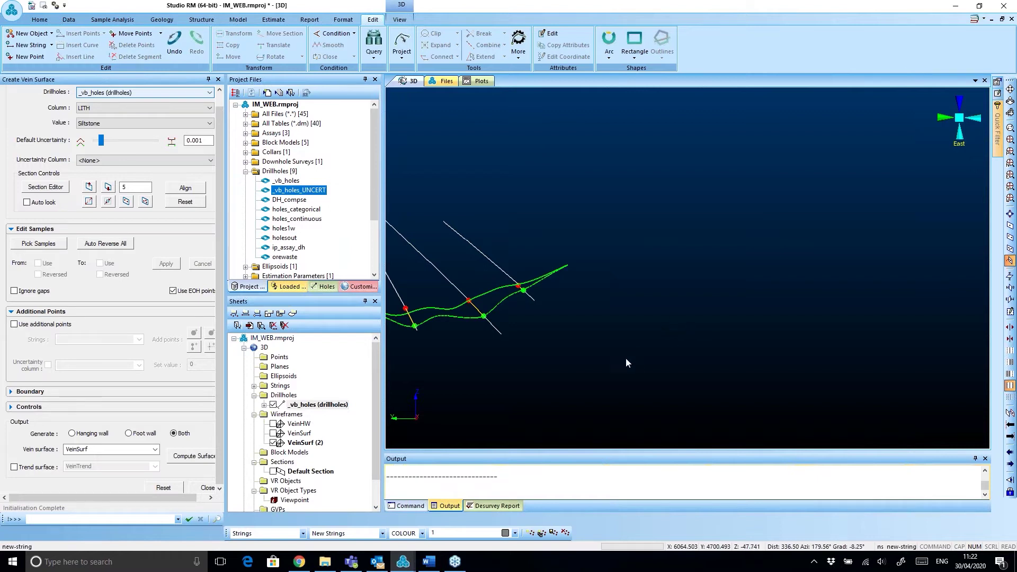
left_click(515, 533)
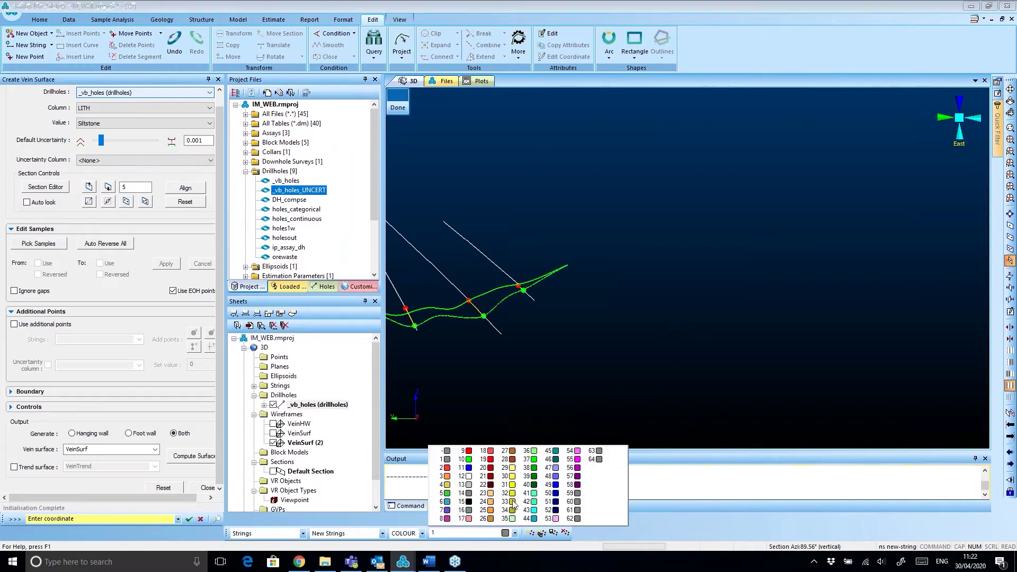
left_click(468, 452)
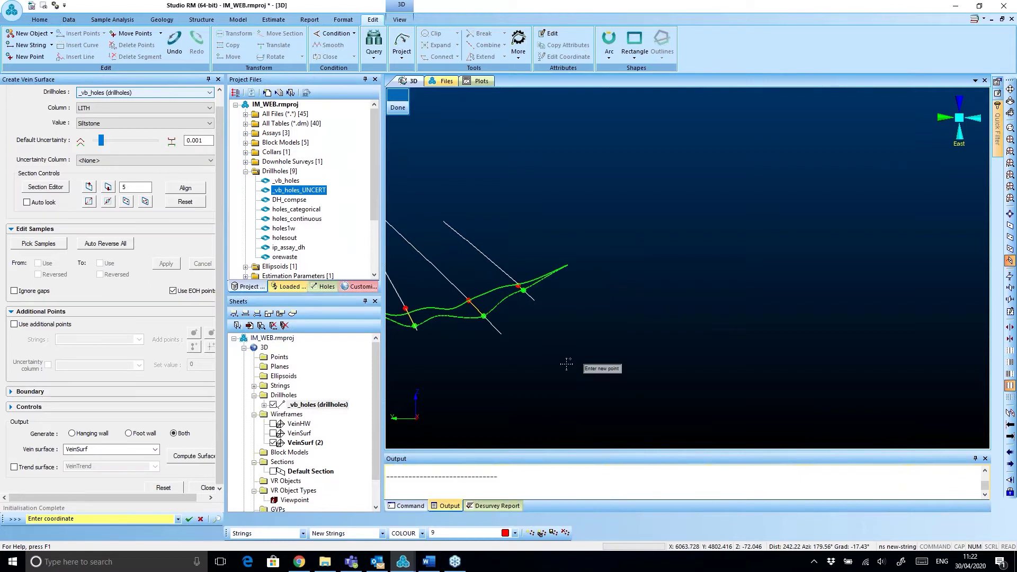
- Draw an open, arched red string across the empty area beyond the vein's tapered end on the section
middle_click_drag(645, 337, 479, 335)
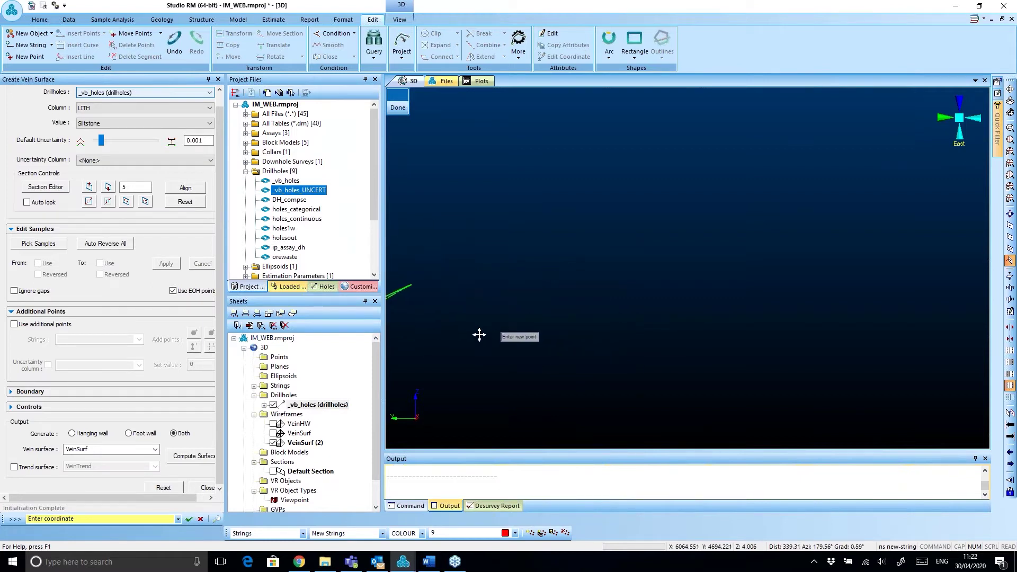
left_click(468, 294)
left_click(547, 232)
left_click(605, 216)
left_click(658, 217)
left_click(750, 248)
left_click(785, 274)
left_click(809, 303)
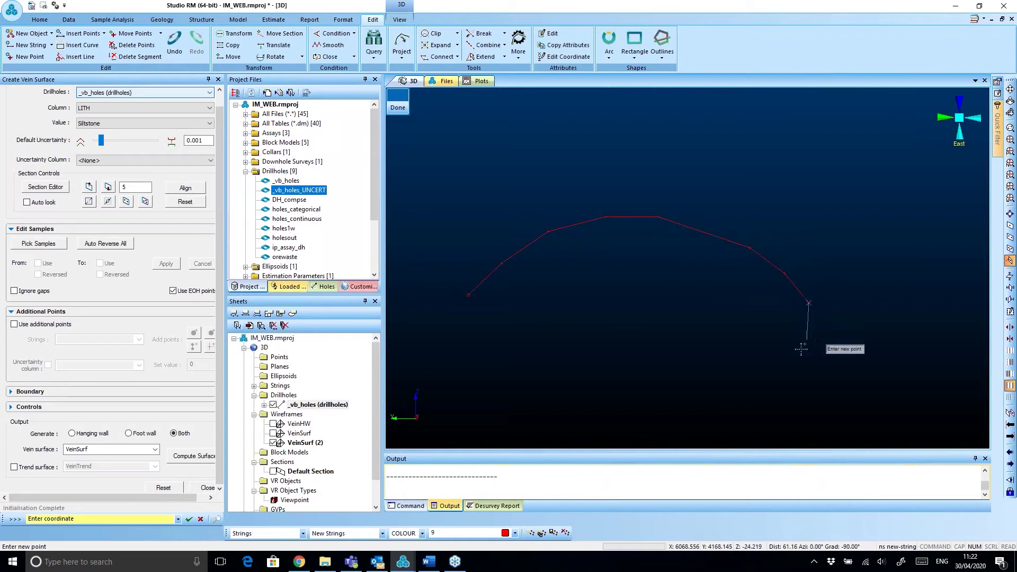
left_click(832, 332)
right_click(640, 381)
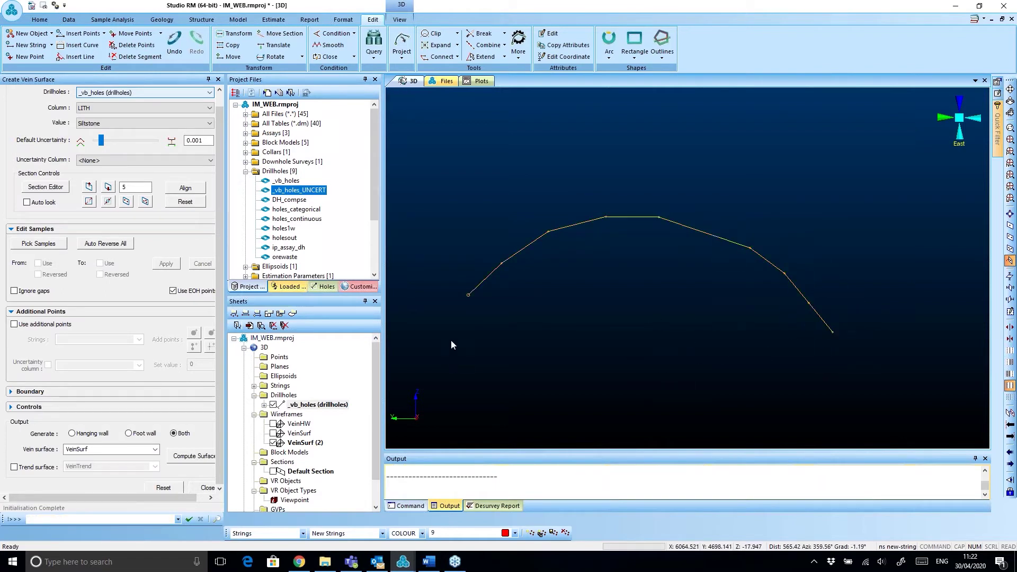
- Draw a second open, arched red string below and roughly parallel to the first arch
left_click(478, 355)
left_click(509, 324)
left_click(529, 303)
left_click(582, 288)
left_click(657, 291)
left_click(761, 334)
left_click(808, 370)
right_click(808, 370)
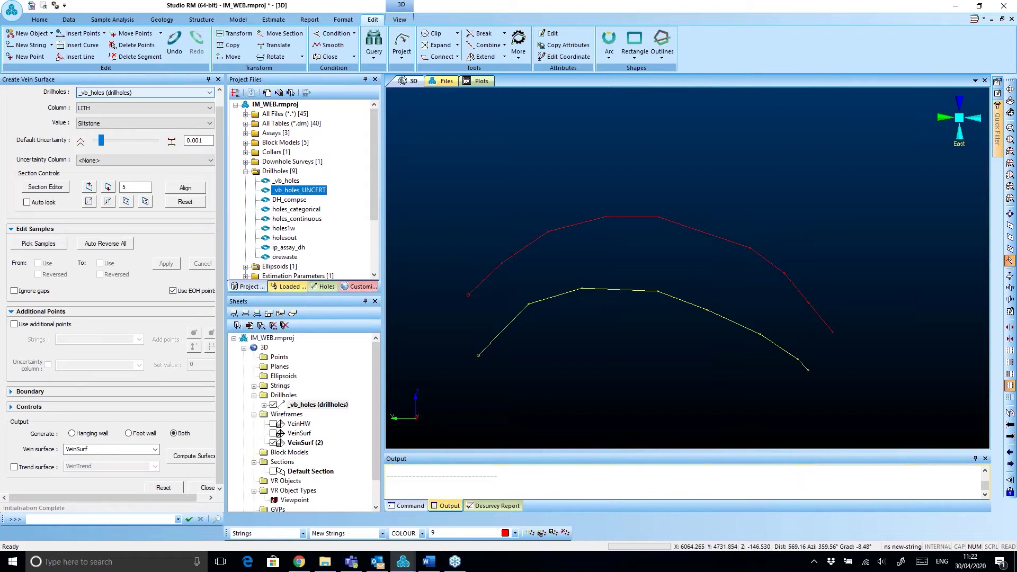
- Set the string colour to green, number 10, and draw a straight inclined string crossing the upper red arch
left_click(515, 534)
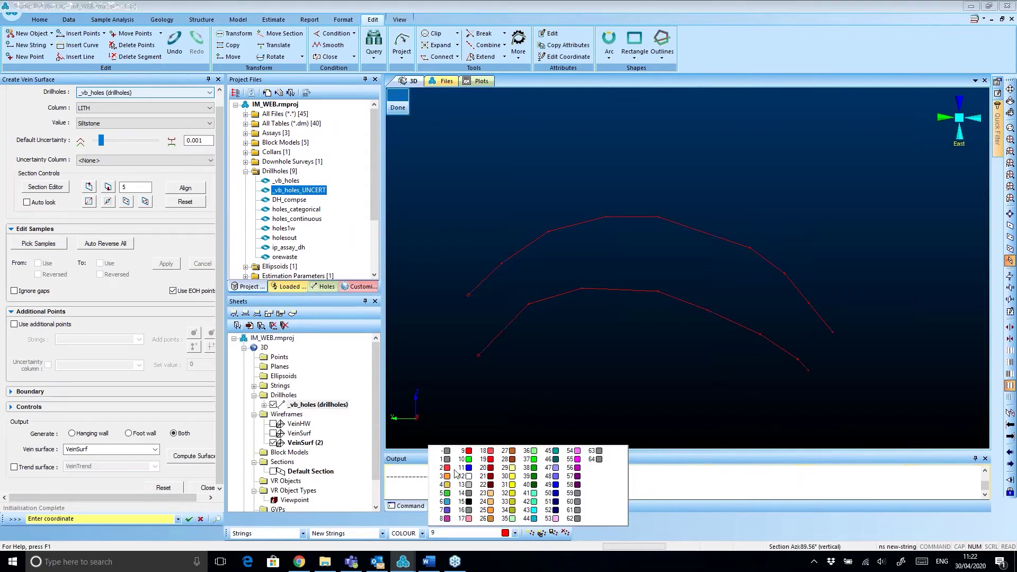
left_click(469, 460)
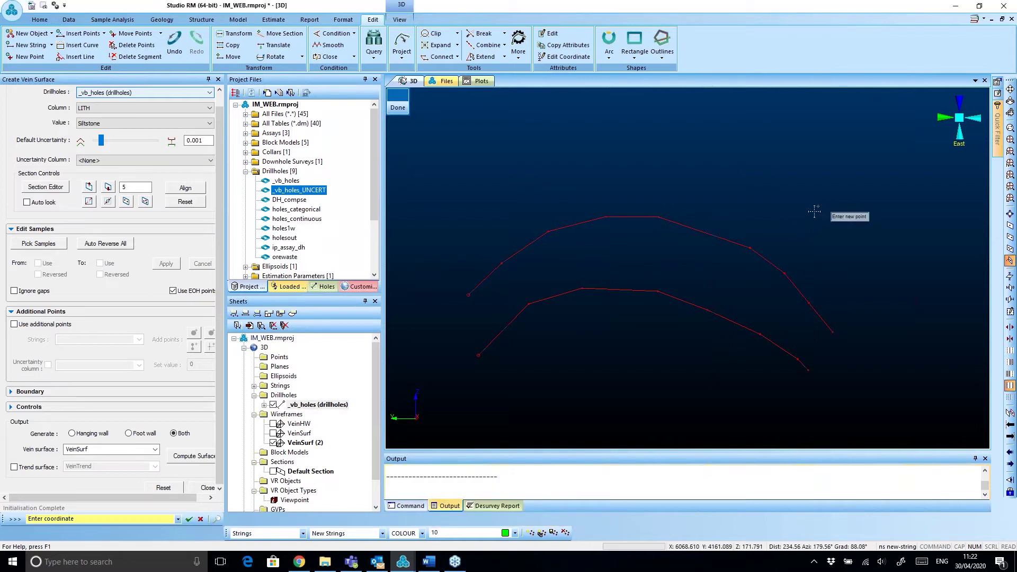
left_click(803, 208)
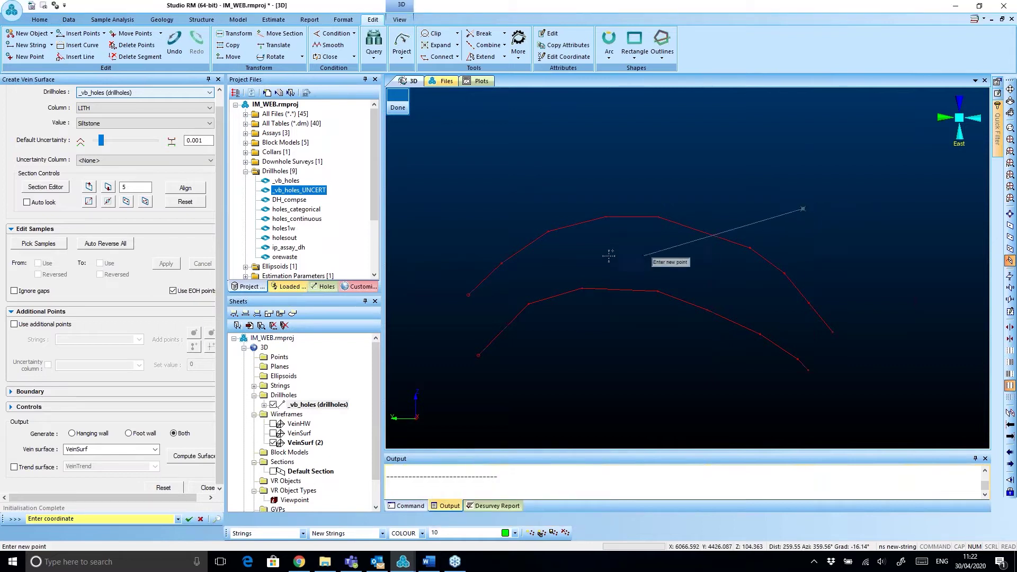
left_click(449, 286)
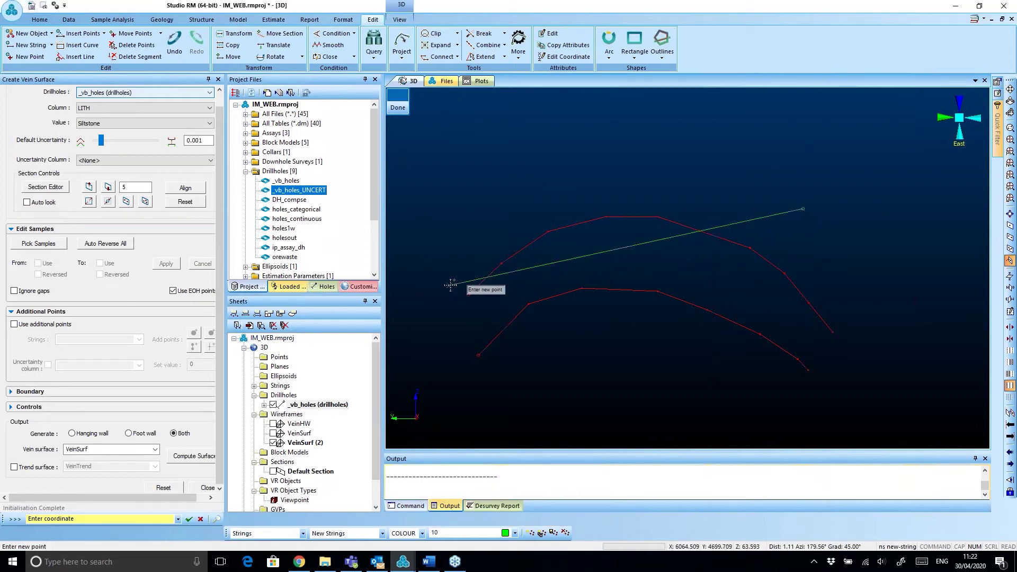
right_click(488, 249)
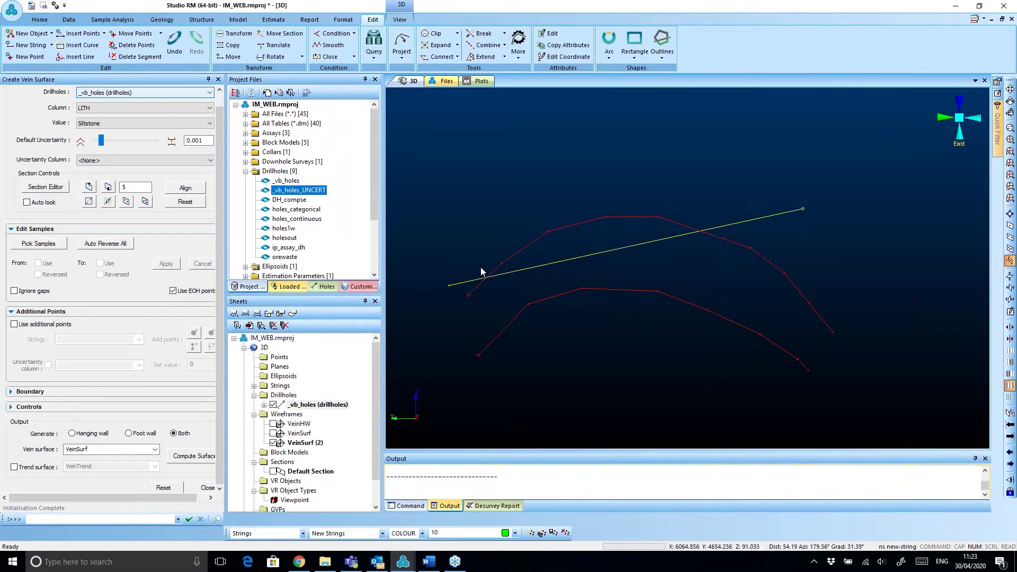
- Delete the three sketched strings and remove the New Strings object from the sheet
scroll(574, 286, "down", 5)
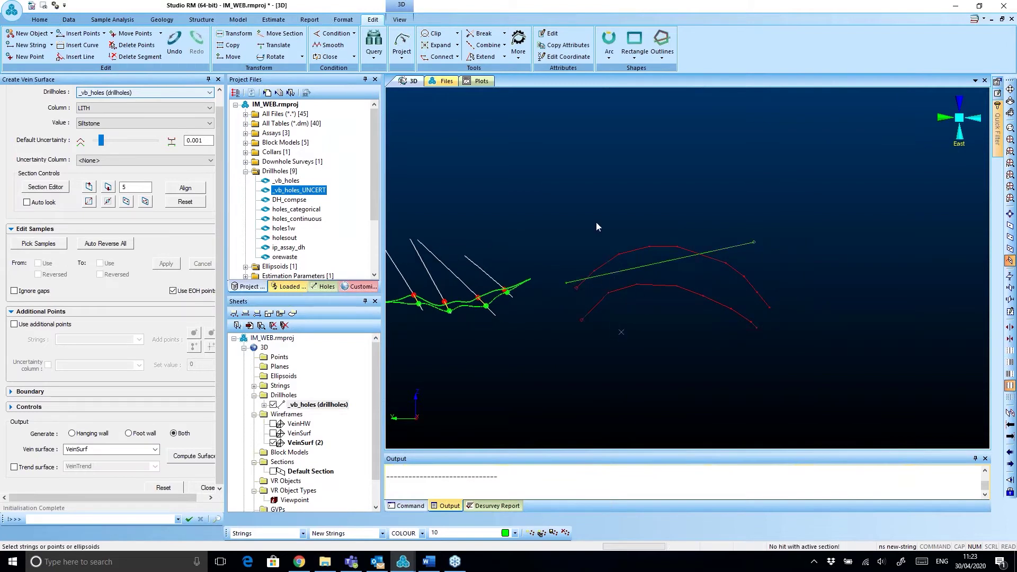
left_click(681, 321)
key("Delete")
left_click(305, 396)
key("Delete")
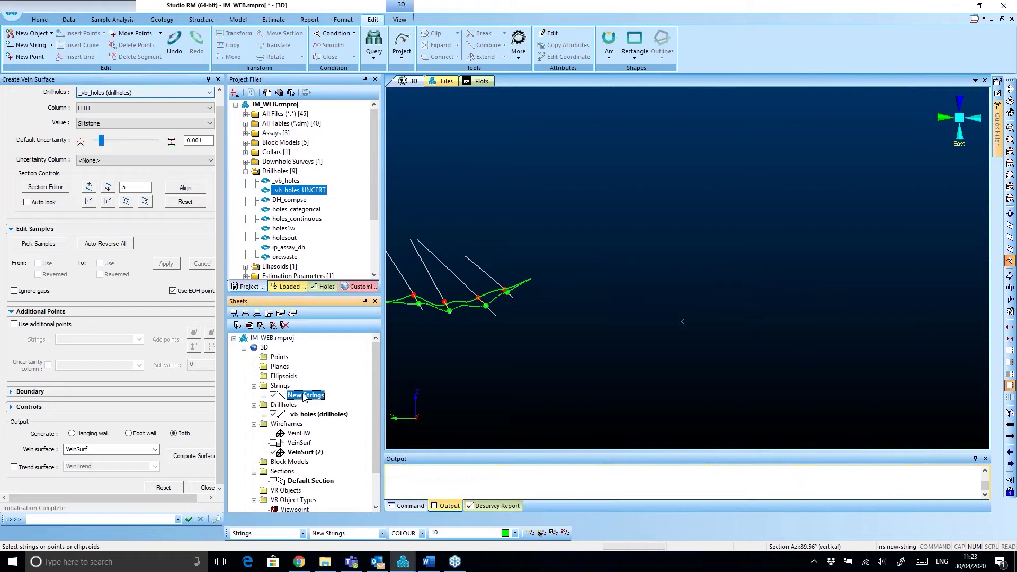
key("Return")
- Pick the second drillhole's siltstone sample on the section and reverse its From contact
middle_click_drag(485, 311, 592, 304)
scroll(559, 300, "up", 9)
scroll(586, 309, "up", 4)
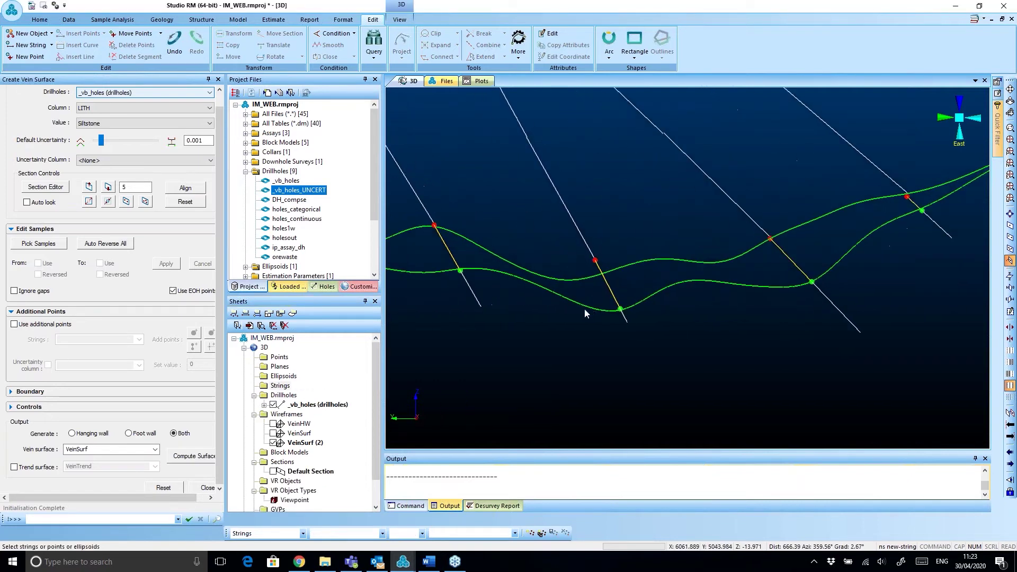
left_click(38, 244)
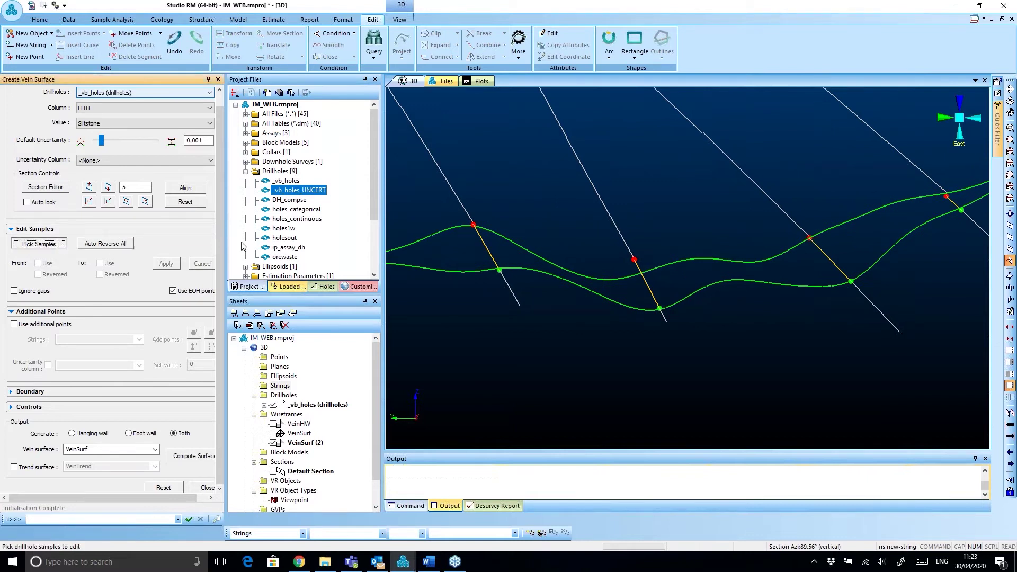
left_click(650, 288)
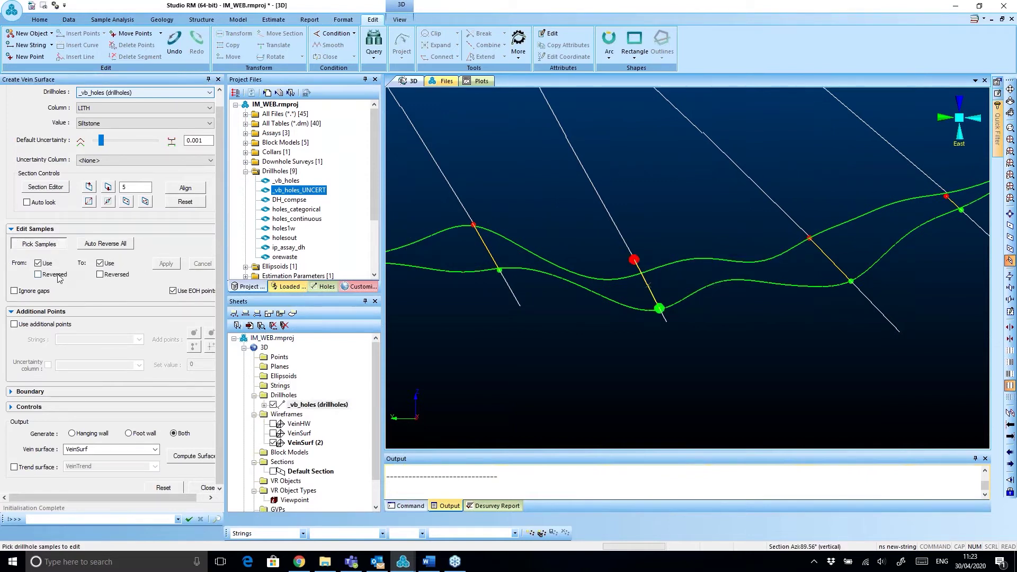
left_click(162, 266)
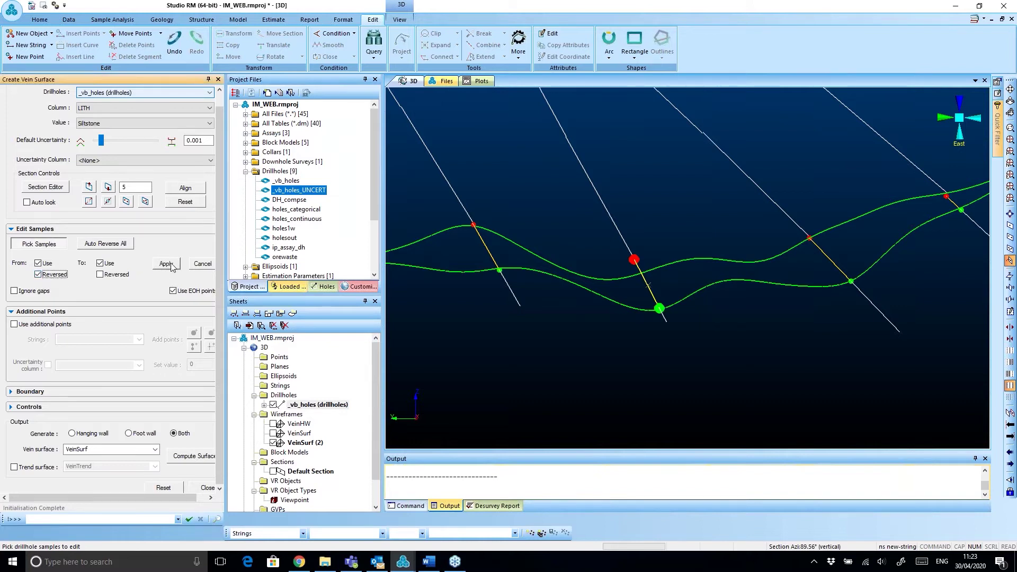
- Edit the second drillhole's siltstone sample so its From contact is not reversed and its To contact is reversed
scroll(583, 314, "up", 2)
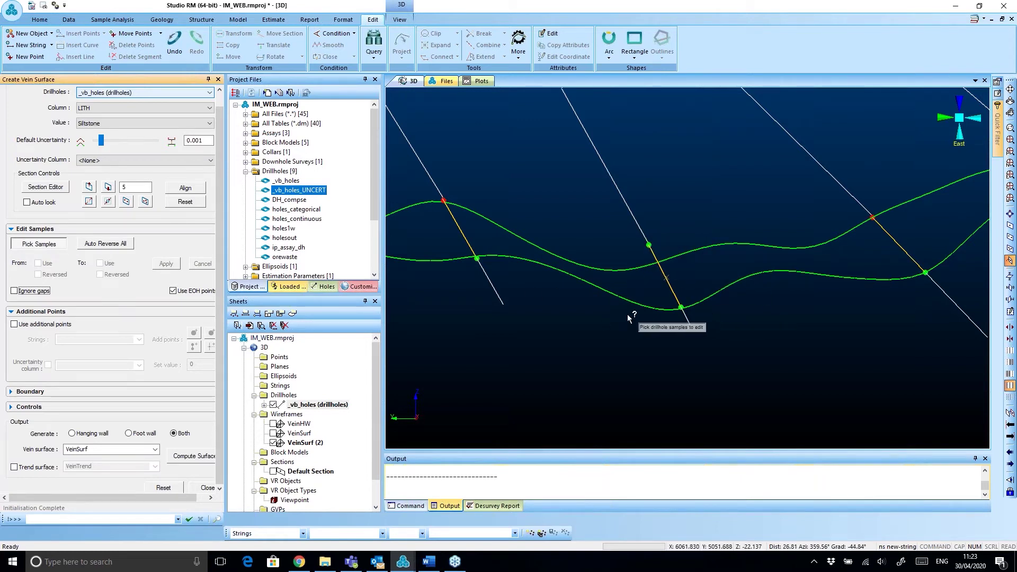
left_click(659, 269)
double_click(46, 276)
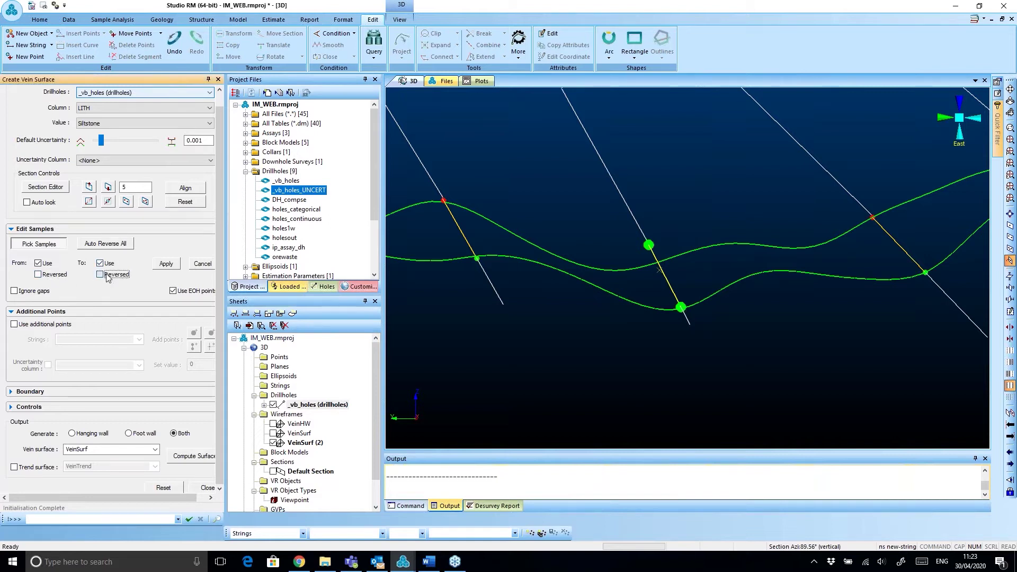
left_click(165, 263)
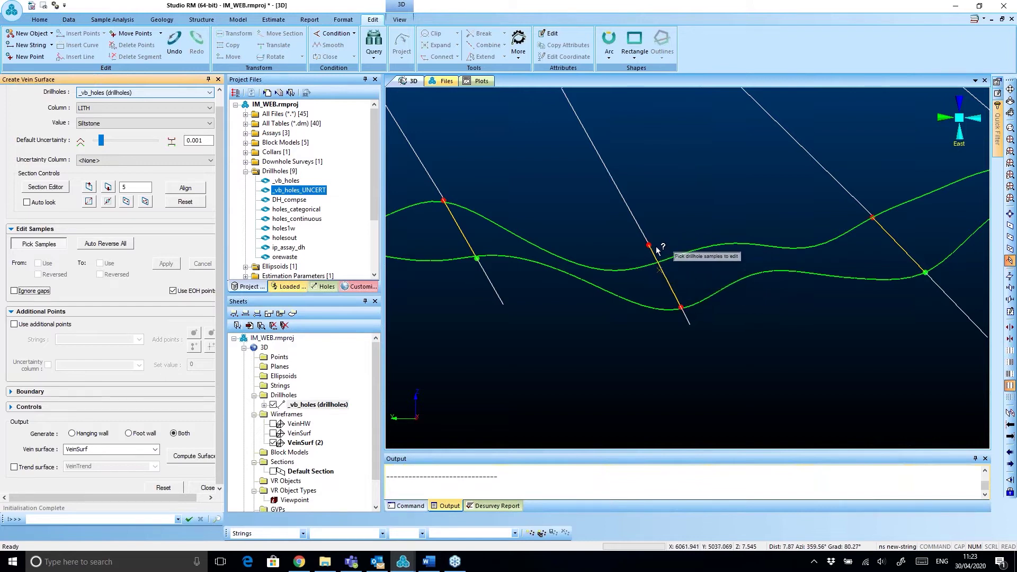
- Pick the second drillhole's siltstone sample and reverse its From contact, keeping the To contact reversed
left_click(663, 277)
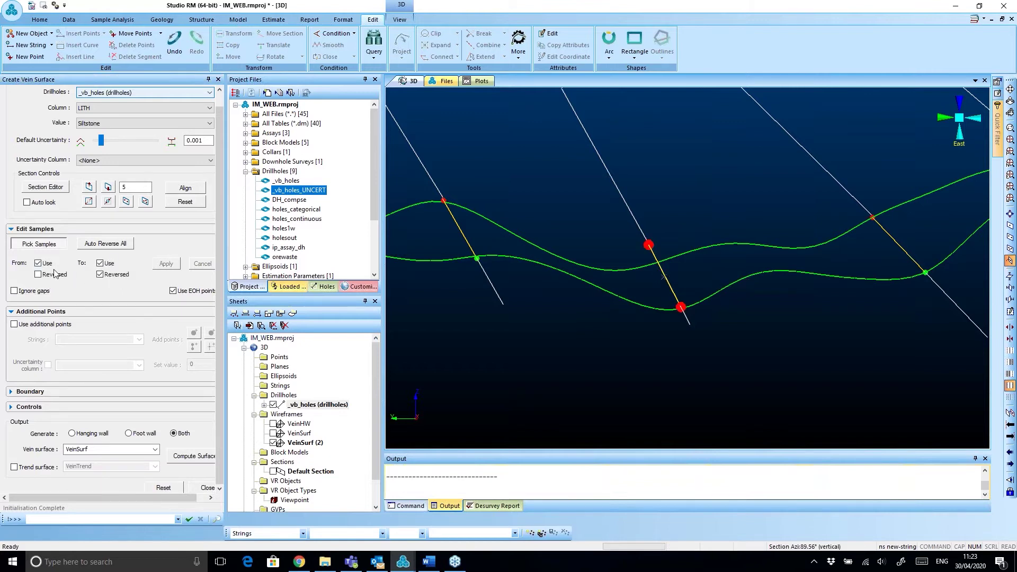
left_click(38, 274)
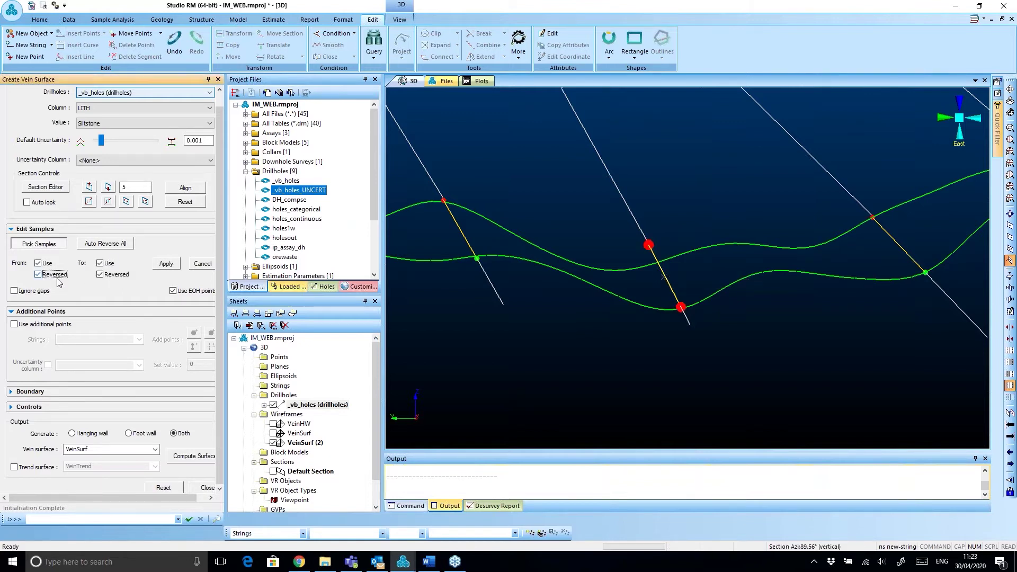
left_click(166, 264)
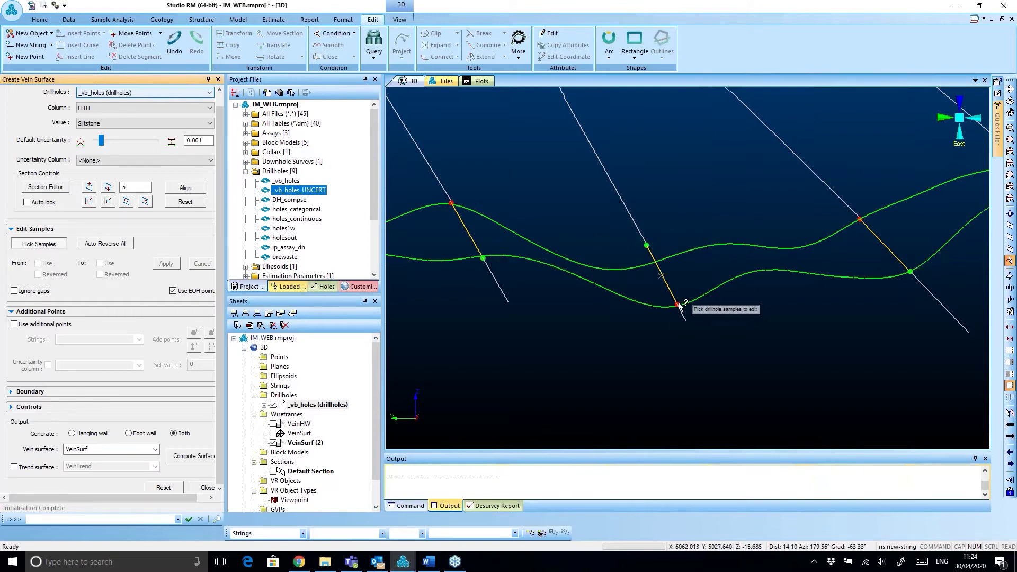
scroll(679, 307, "up", 2)
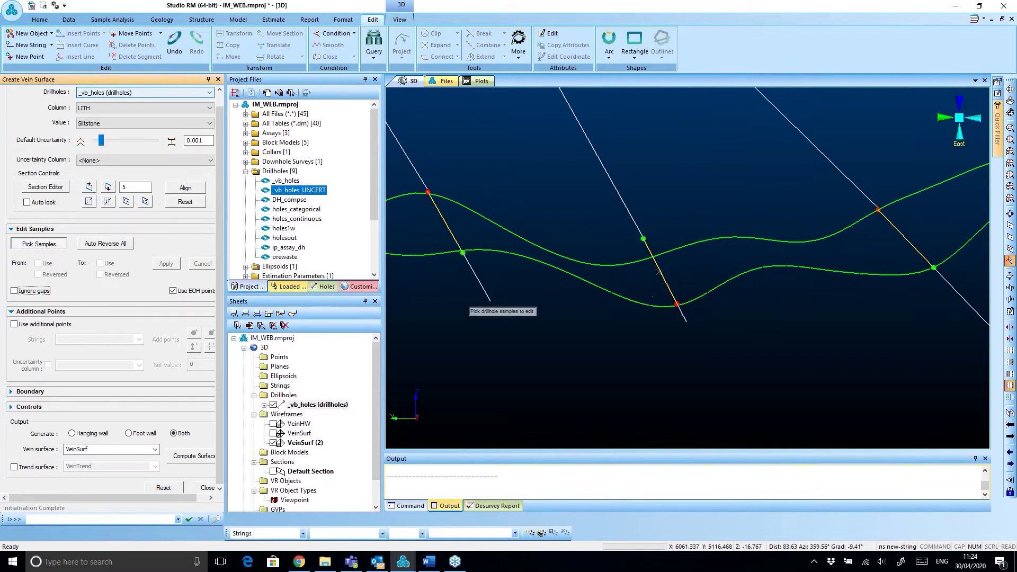
- Pick the second drillhole's siltstone sample again and turn off reversal for both its From and To contacts
left_click(662, 275)
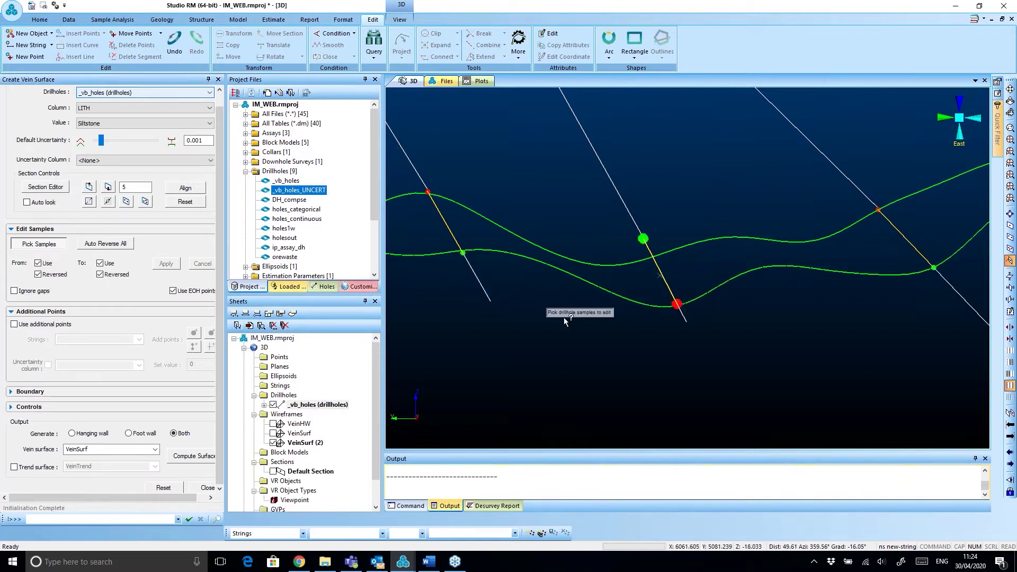
left_click(108, 276)
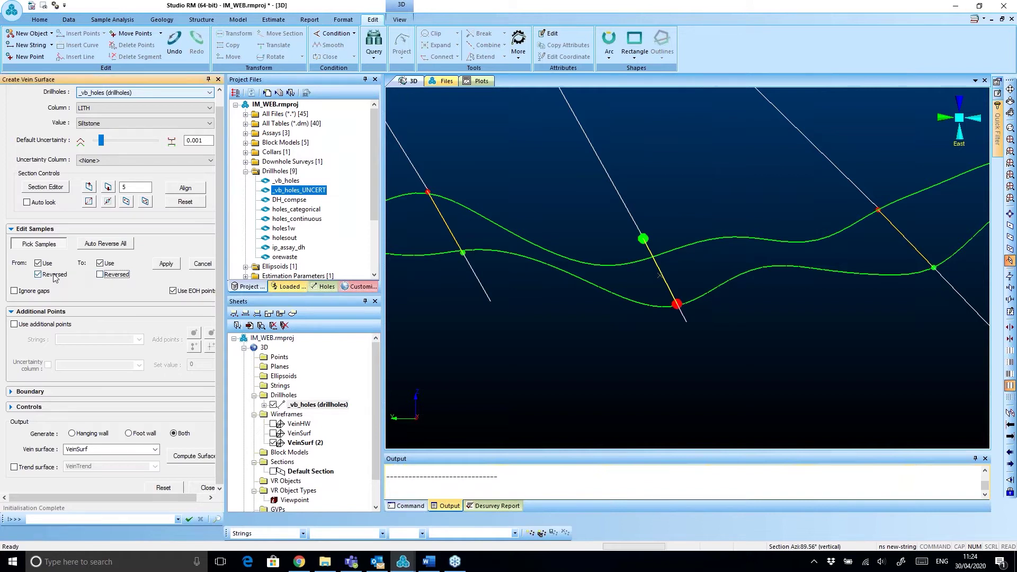
left_click(166, 264)
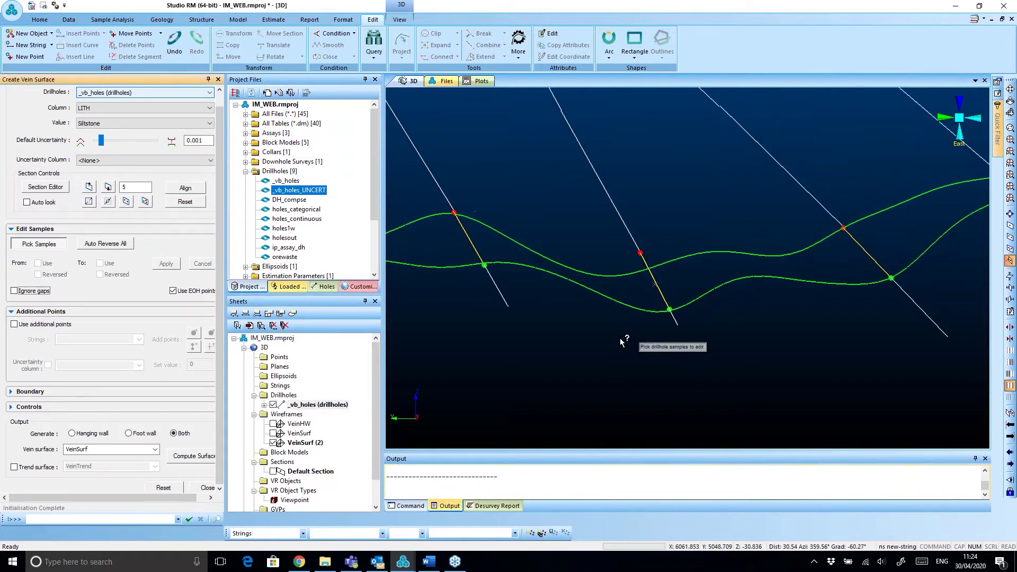
middle_click_drag(659, 298, 618, 296)
scroll(570, 298, "up", 2)
scroll(577, 295, "down", 3)
scroll(589, 317, "down", 3)
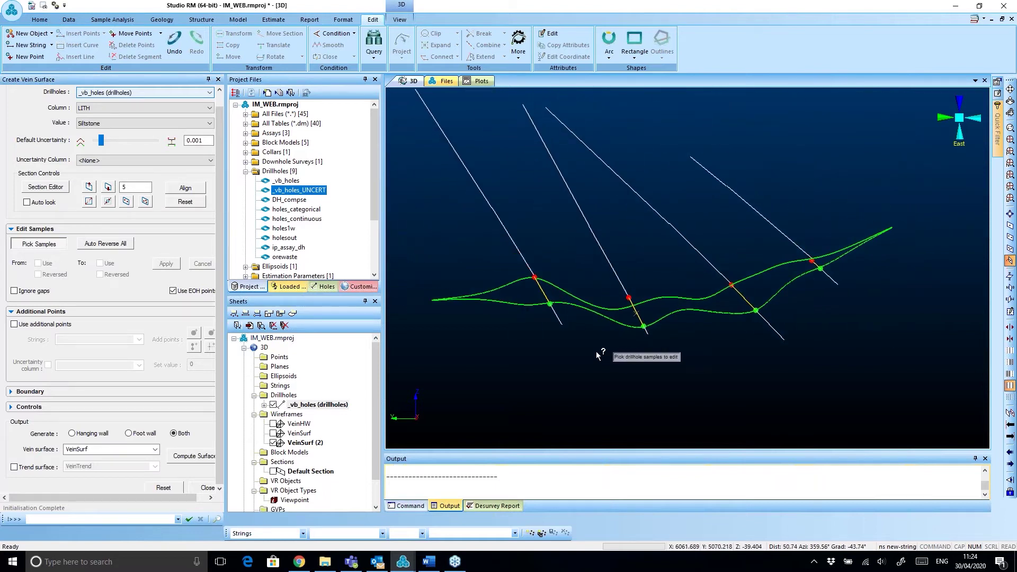
- Turn on Ignore gaps for the samples with the Merge option, and turn it off again
left_click(14, 291)
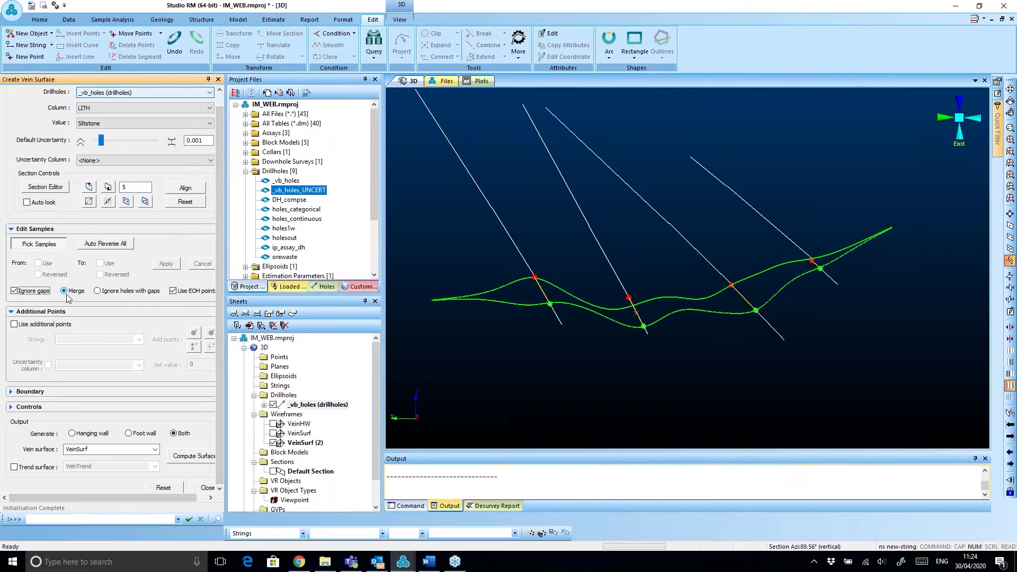
scroll(647, 297, "up", 5)
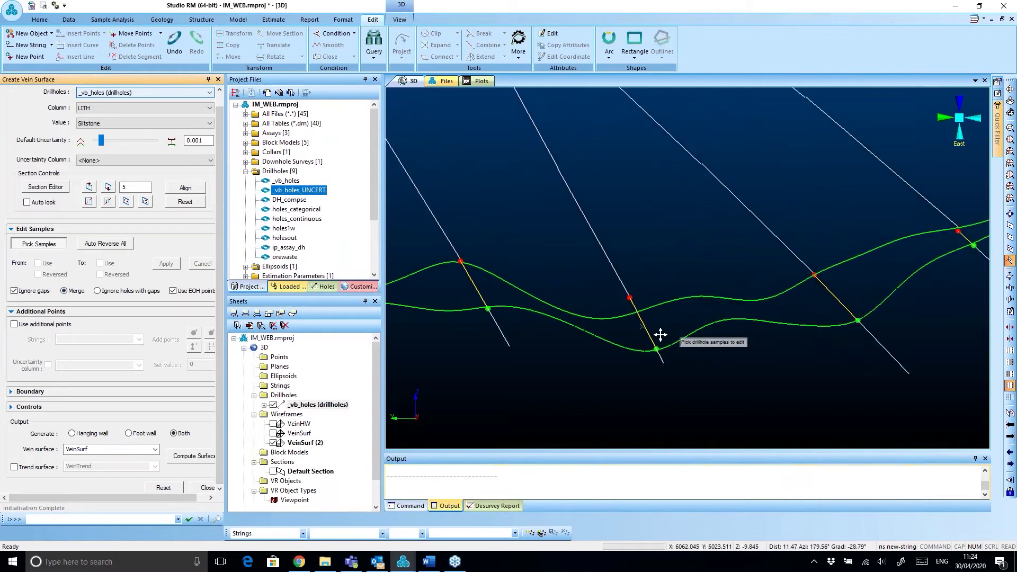
scroll(651, 276, "up", 2)
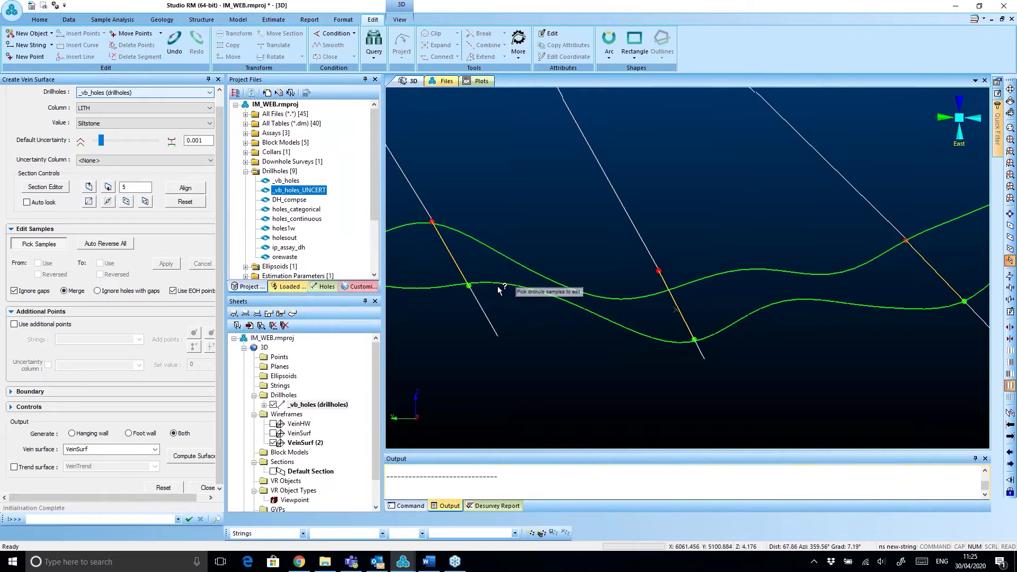
left_click_drag(477, 291, 536, 347)
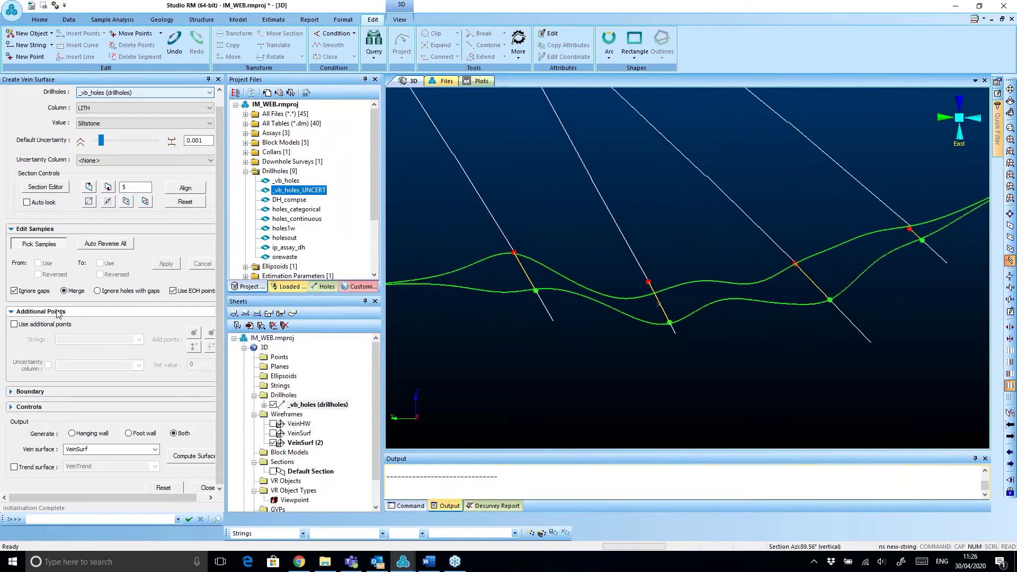
left_click(39, 293)
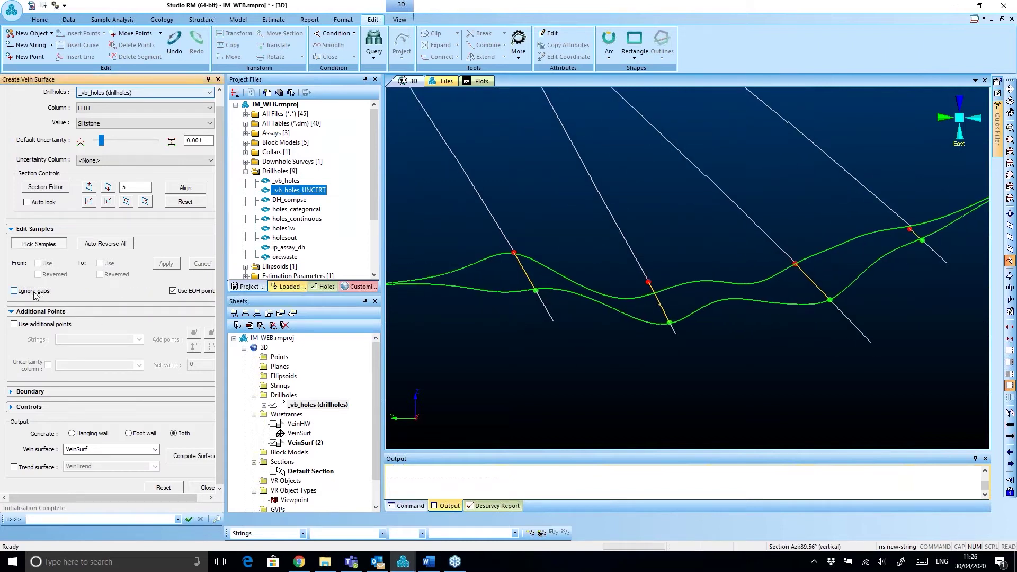
left_click(36, 292)
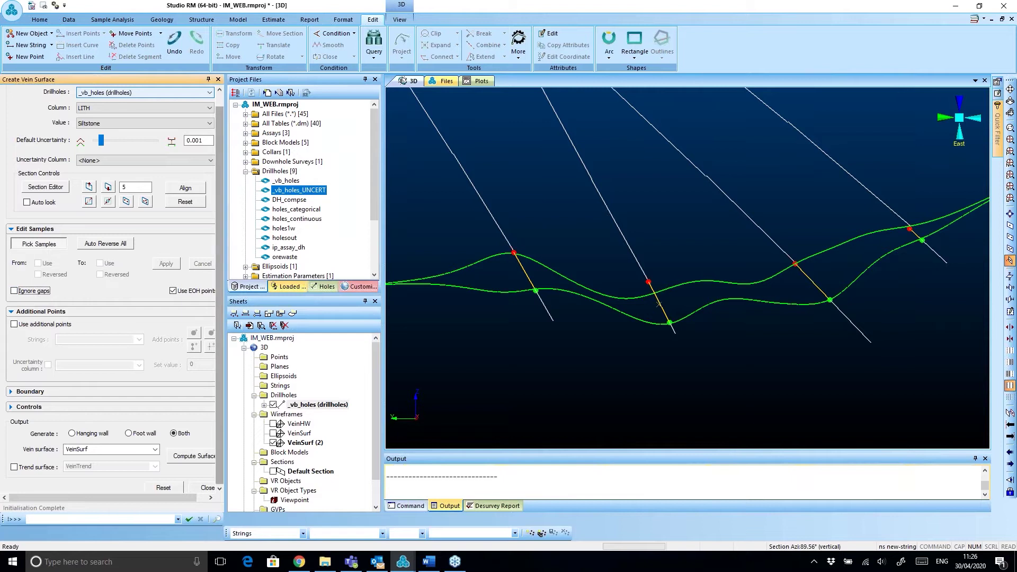
left_click_drag(454, 311, 544, 321)
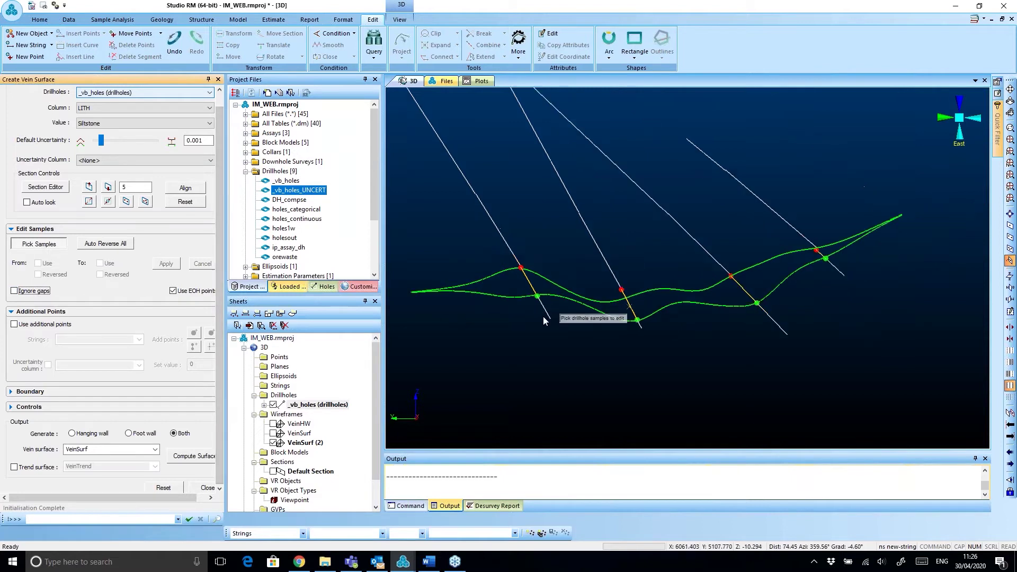
- Enable additional points and place three hanging wall points just above the upper vein line, starting beside the first drillhole
left_click(45, 324)
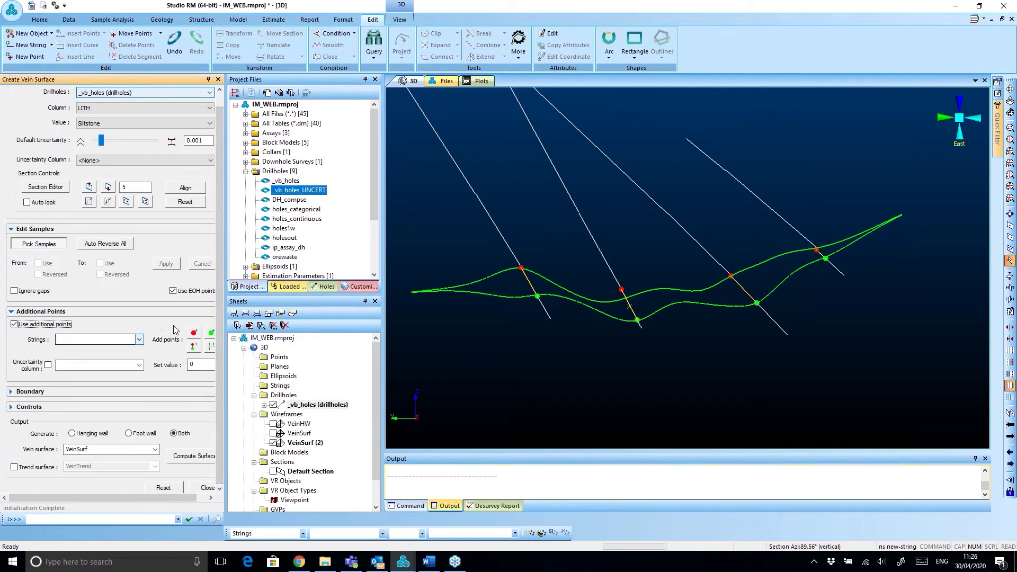
left_click_drag(226, 358, 237, 358)
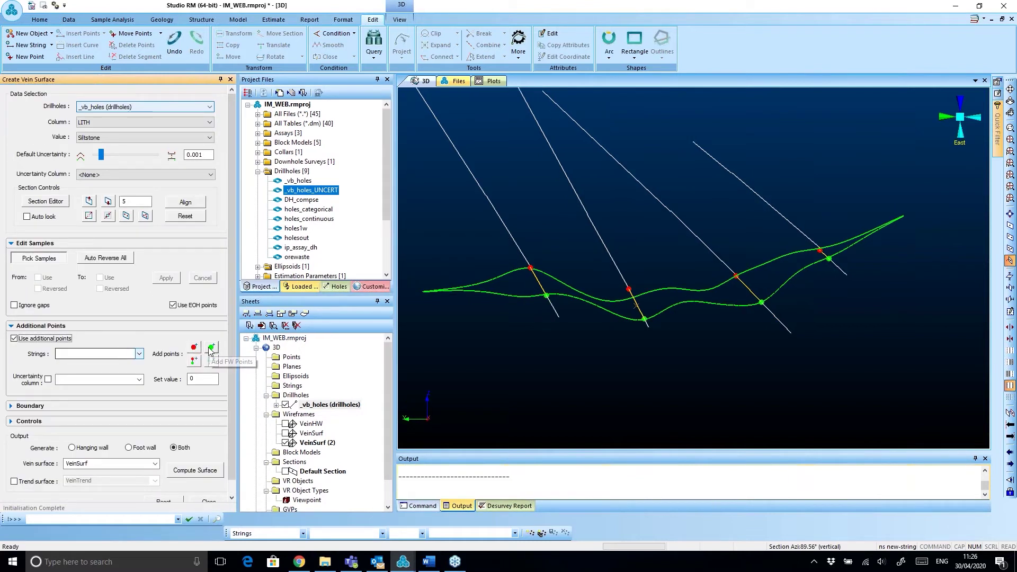
left_click(194, 353)
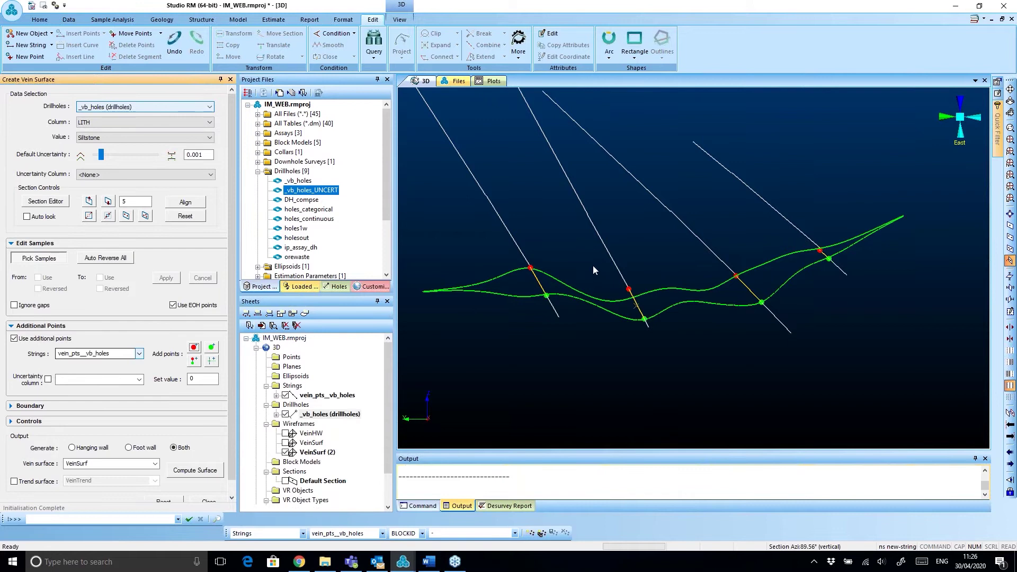
scroll(591, 282, "up", 3)
scroll(571, 285, "up", 1)
left_click(499, 254)
left_click(534, 270)
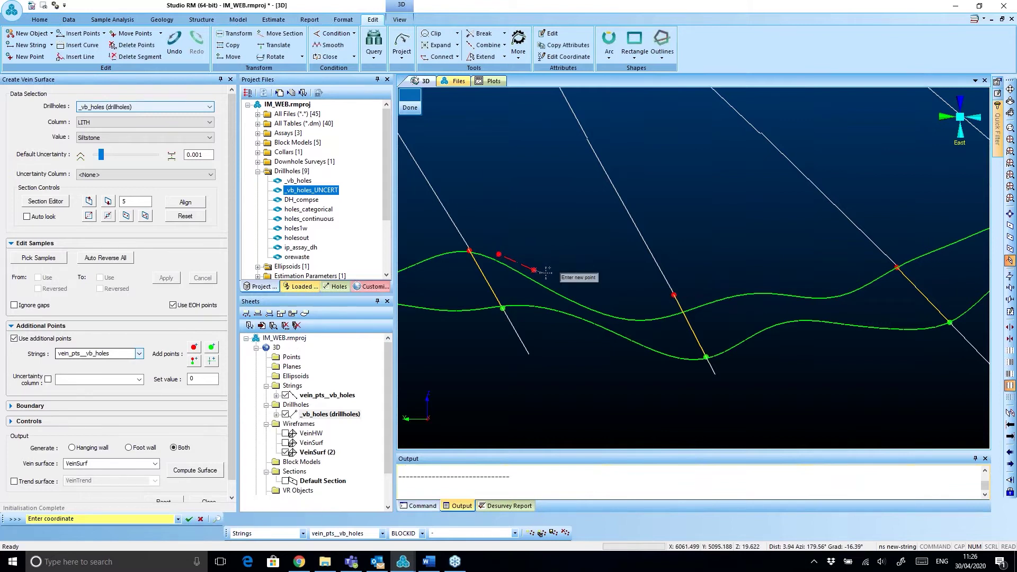
left_click(560, 286)
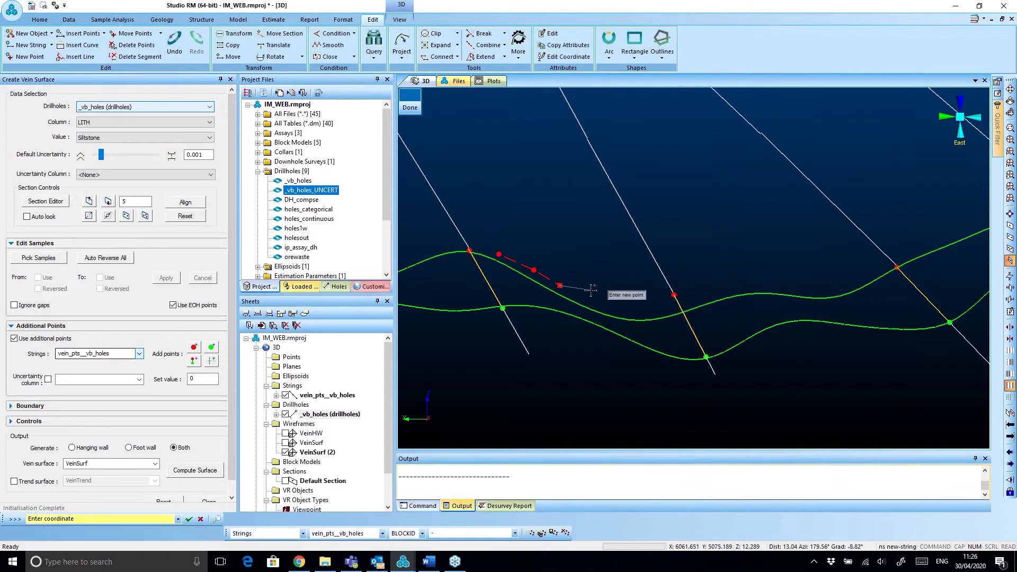
- Undo the last two hanging wall points and finish the string with three new points spaced further towards the second drillhole
key("ctrl+z")
key("ctrl+z")
left_click(542, 265)
left_click(583, 277)
left_click(612, 284)
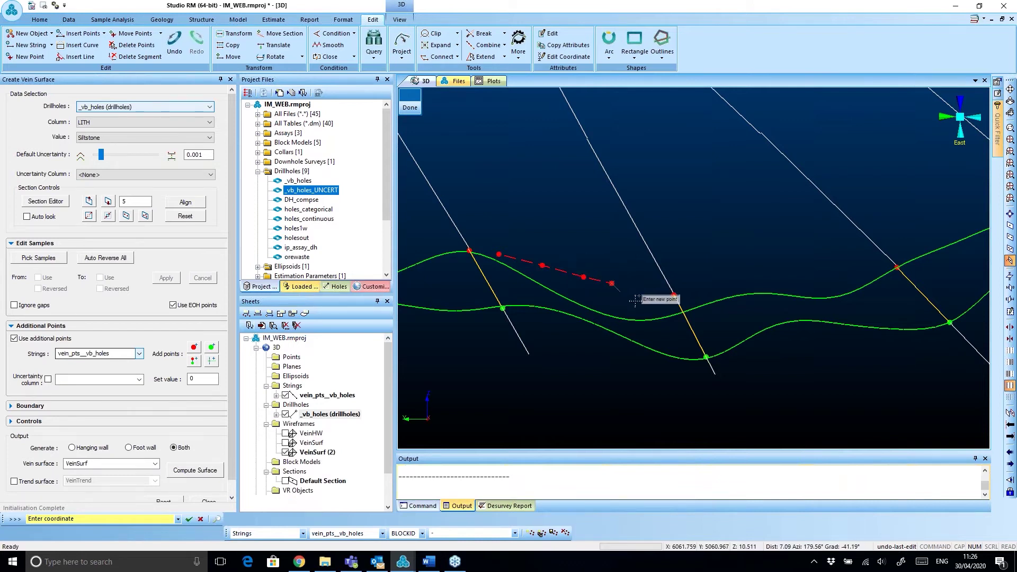
left_click(410, 103)
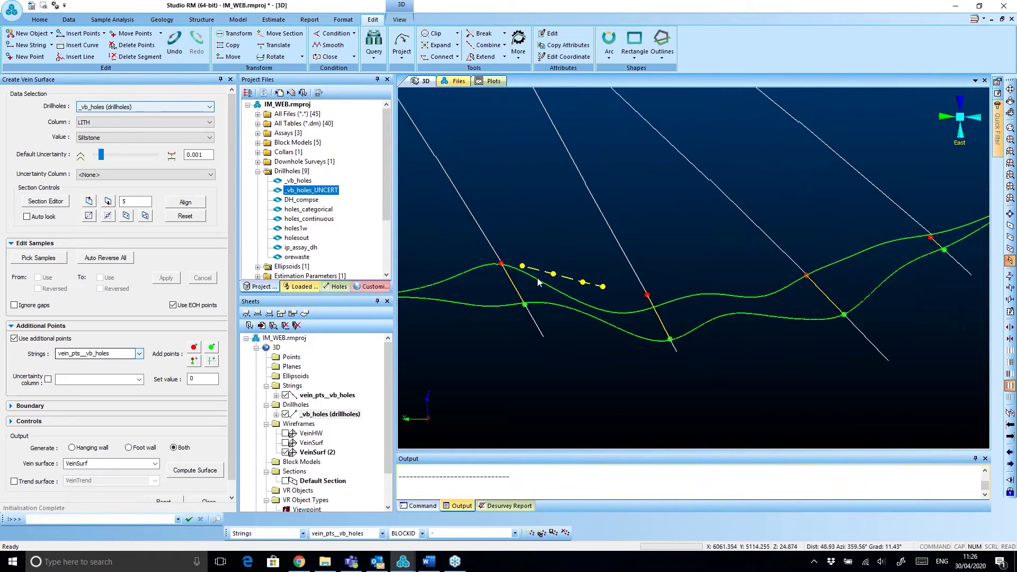
- Add a footwall string of three points just below the lower vein line between the first and second drillholes
left_click(210, 349)
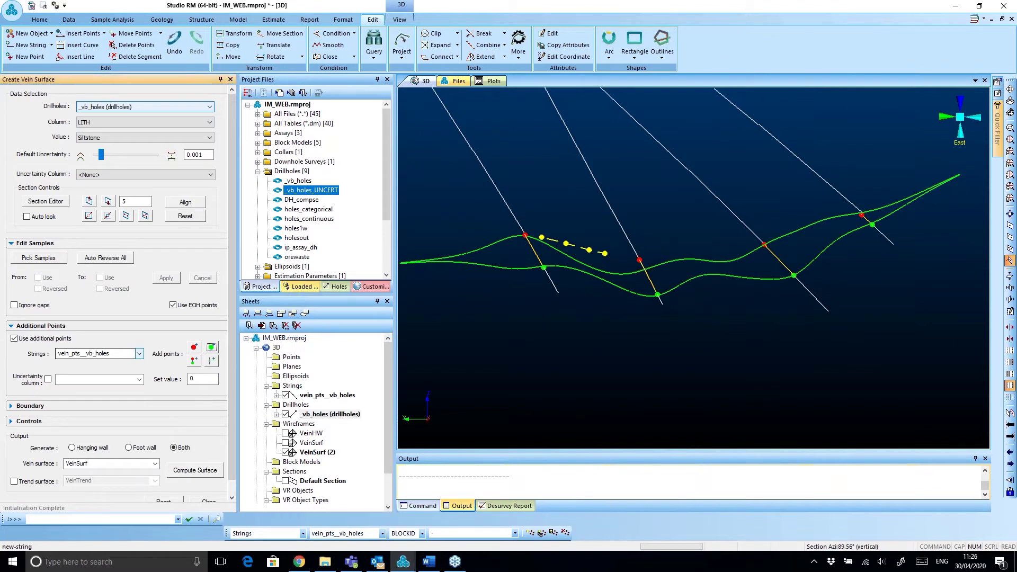
left_click(558, 272)
left_click(587, 279)
left_click(616, 291)
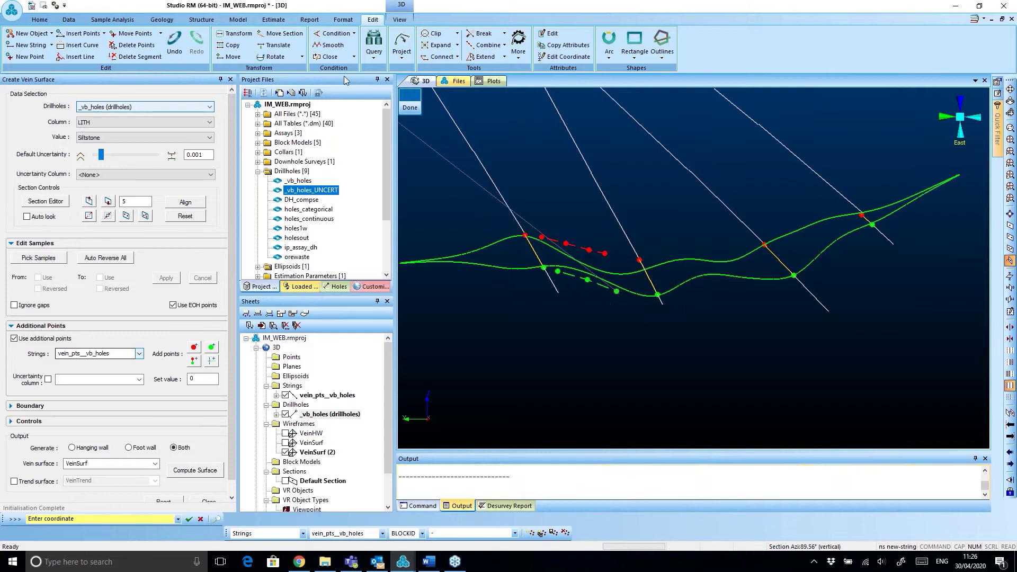
left_click(410, 107)
left_click_drag(609, 302, 638, 325)
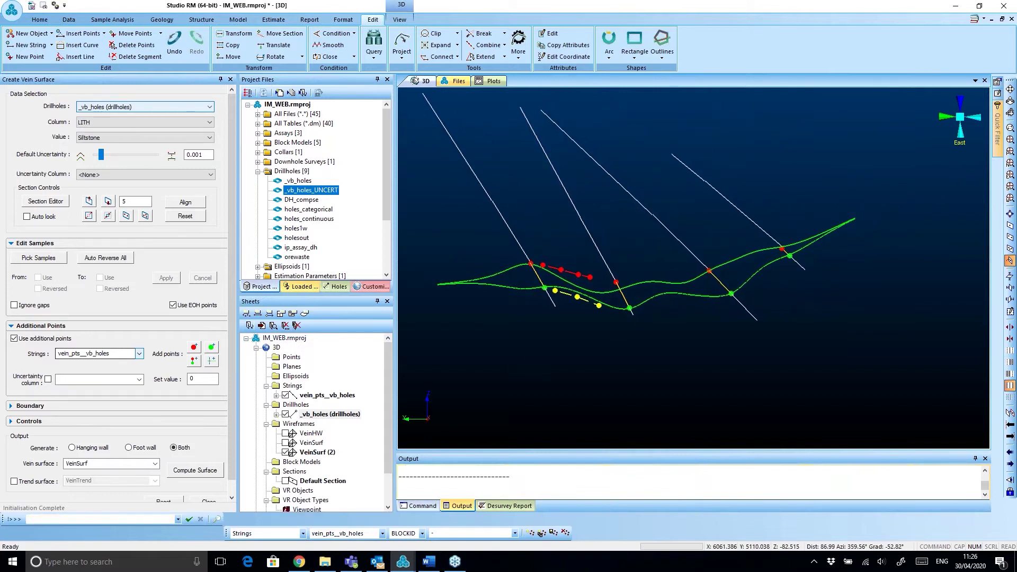
- Compute the vein surface with the additional points and display the wireframes as slices on the section
left_click(203, 470)
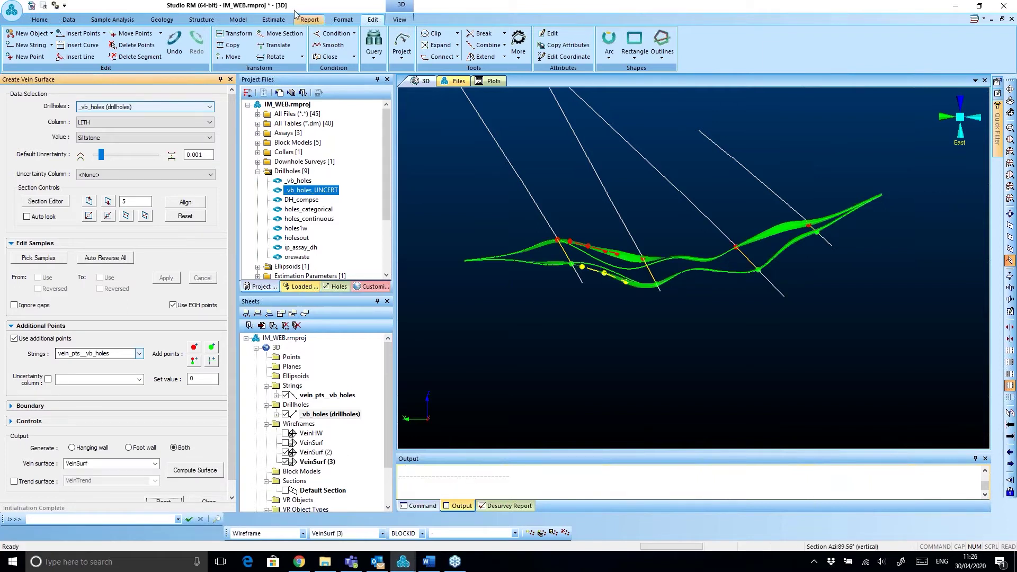
left_click(342, 20)
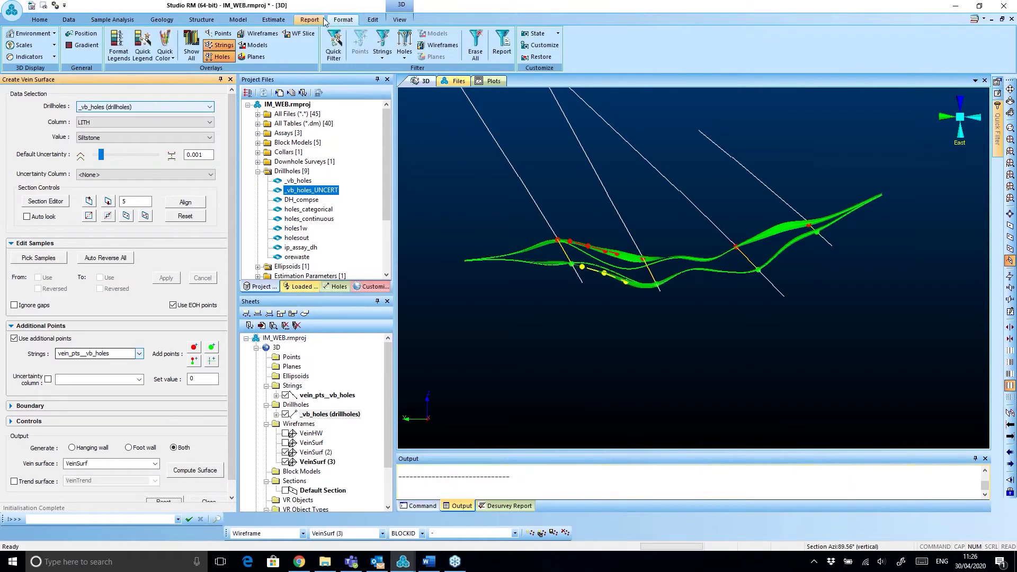
left_click(297, 34)
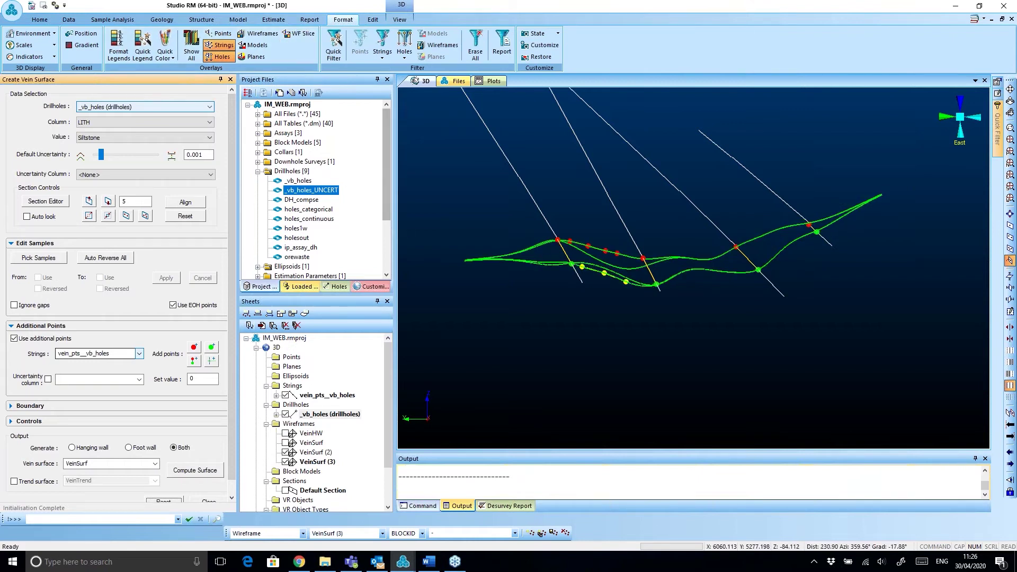
- Hide the VeinSurf (2) wireframe and examine how the new surface fits the added hanging wall and footwall points
left_click(286, 453)
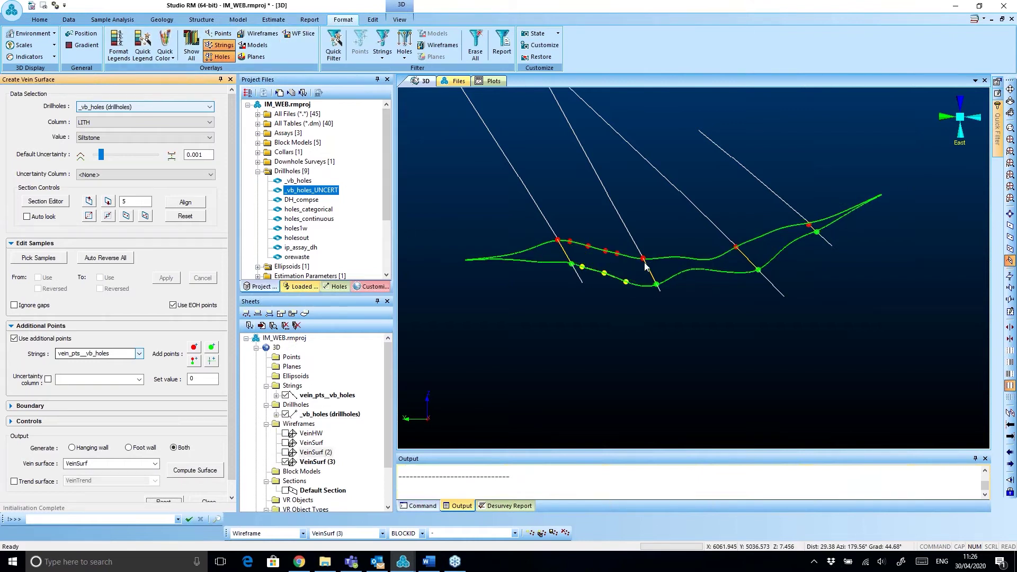
scroll(624, 264, "up", 5)
left_click_drag(613, 256, 568, 262)
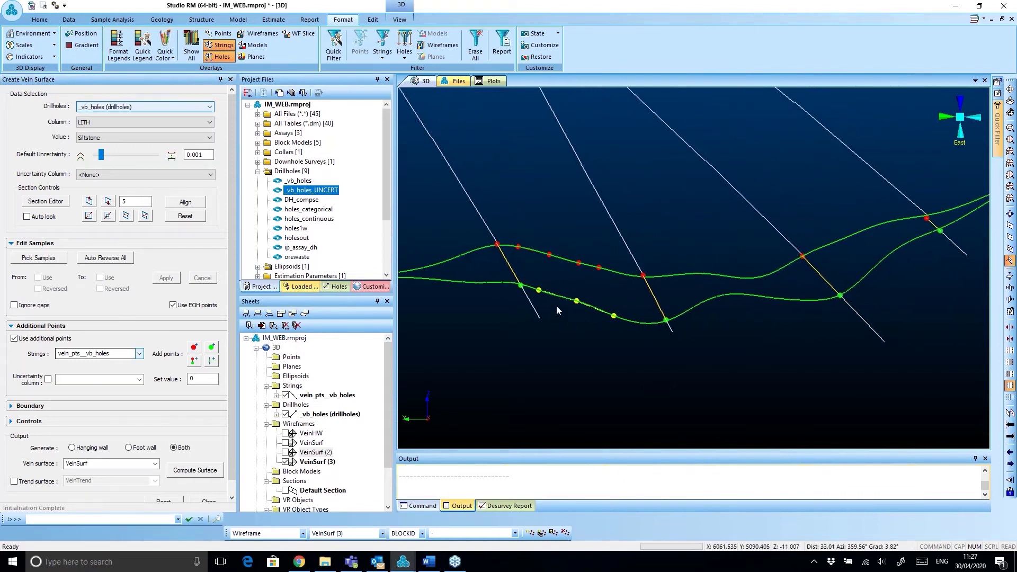
left_click_drag(601, 325, 626, 290)
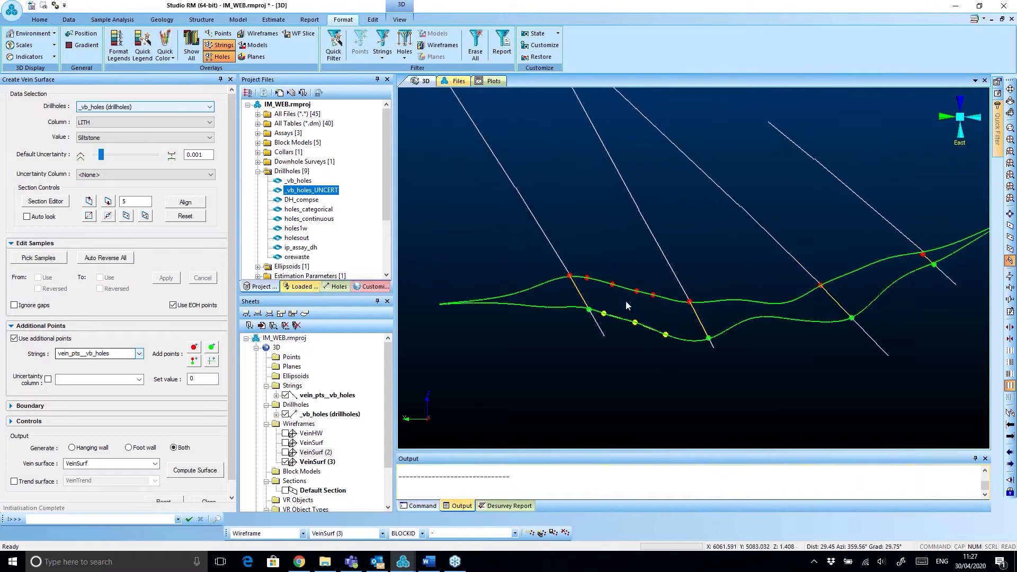
left_click_drag(641, 354, 580, 265)
left_click_drag(608, 319, 607, 281)
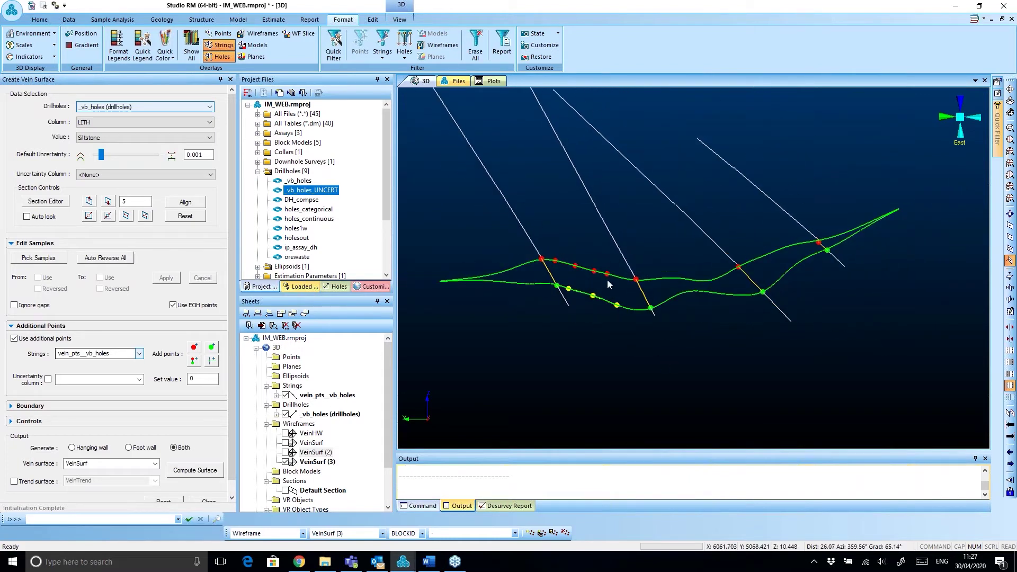
left_click_drag(705, 300, 612, 377)
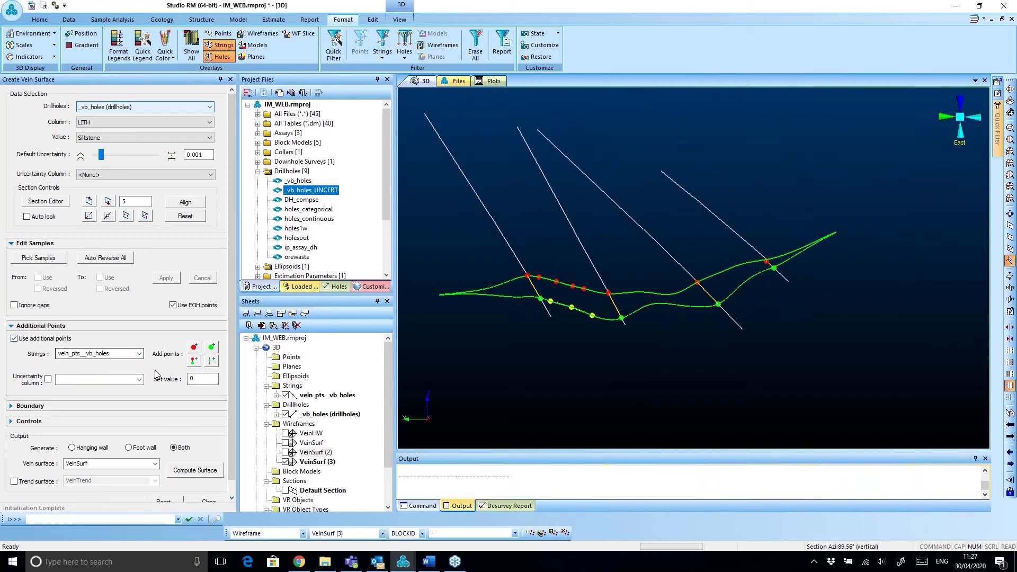
- Add a paired hanging wall and footwall sample between the second and third drillholes, slightly outside the upper and lower vein lines
left_click(194, 364)
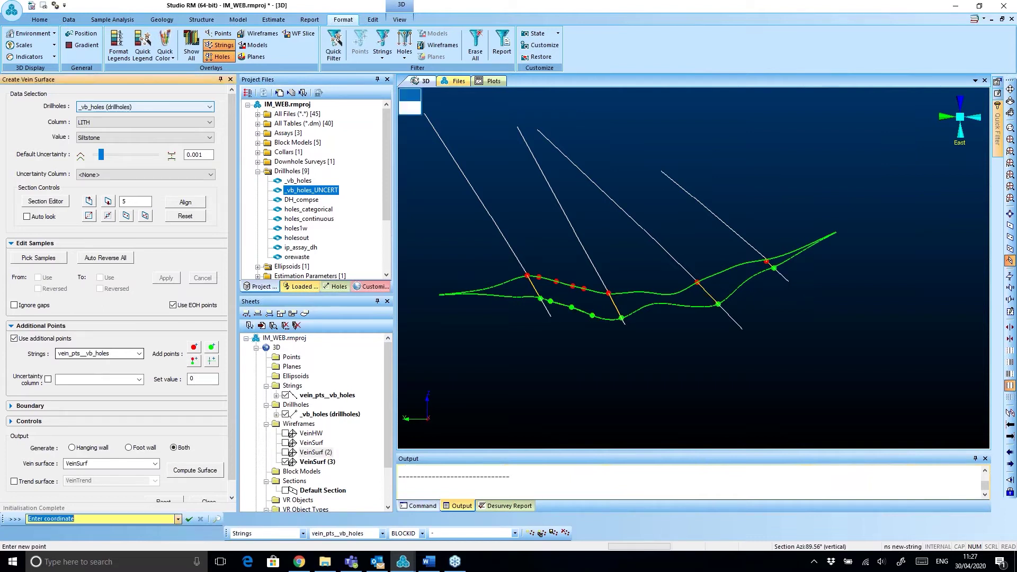
scroll(696, 313, "up", 1)
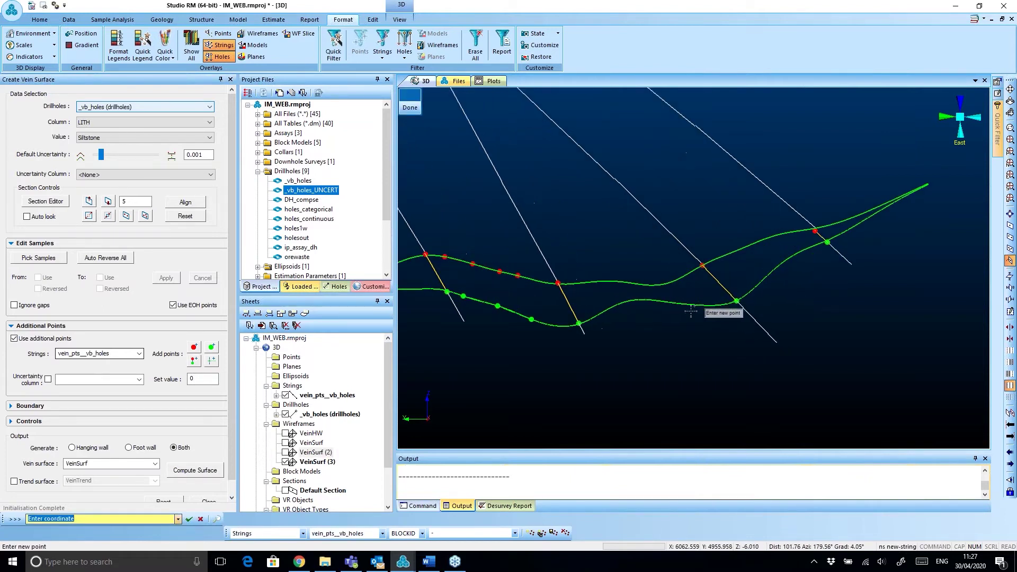
scroll(642, 303, "up", 2)
scroll(666, 320, "down", 2)
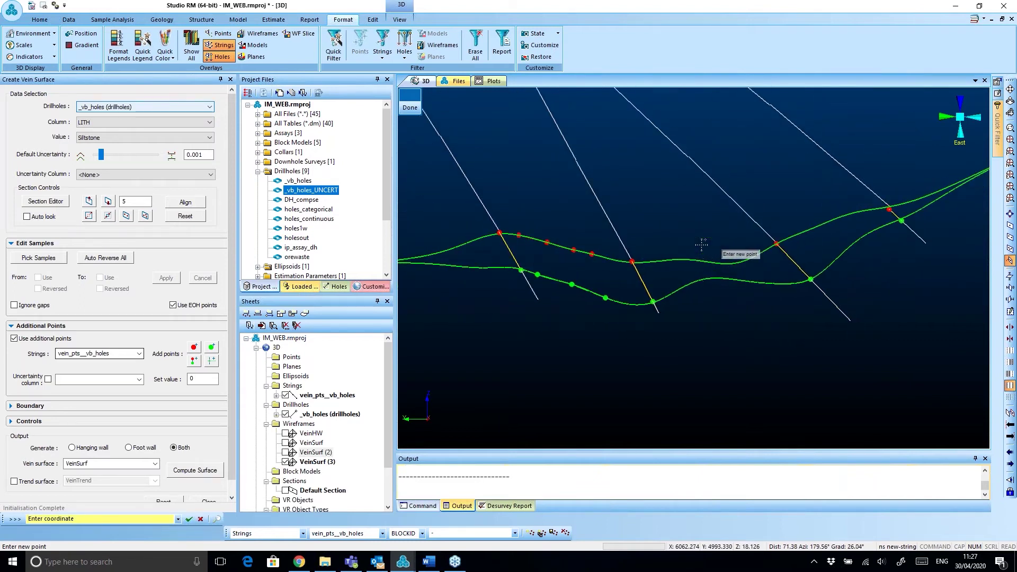
scroll(698, 257, "up", 1)
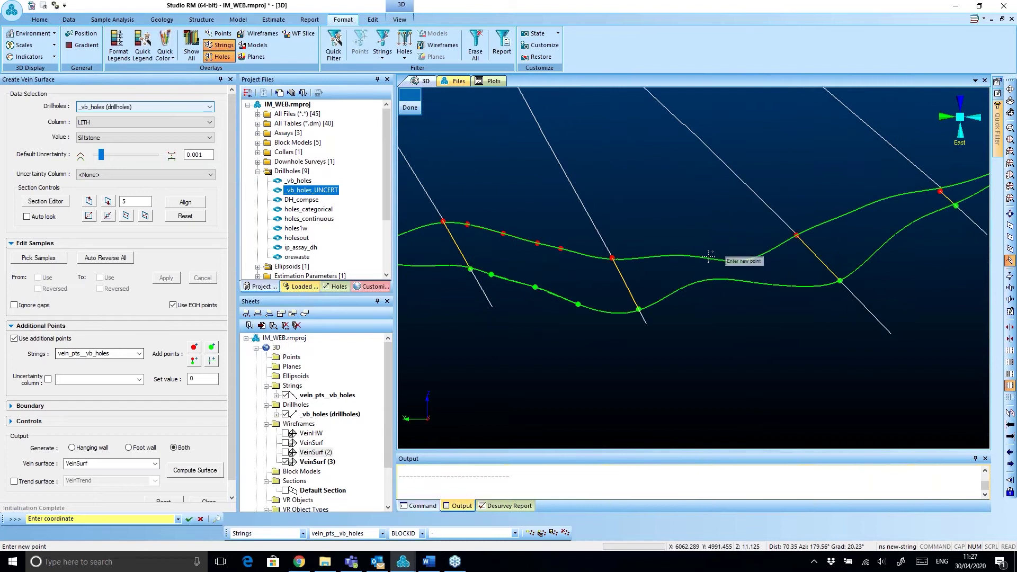
left_click(711, 249)
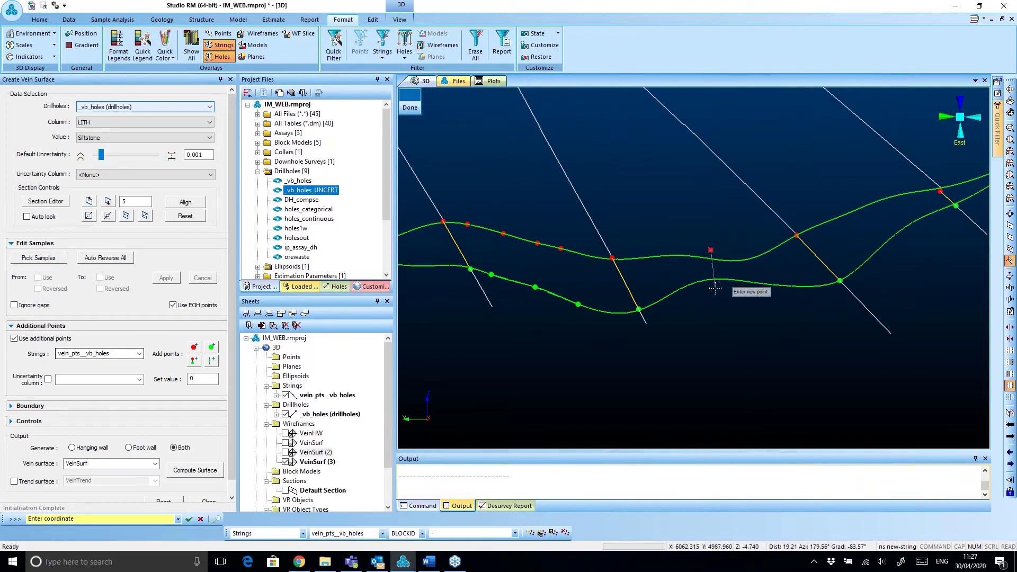
left_click(721, 290)
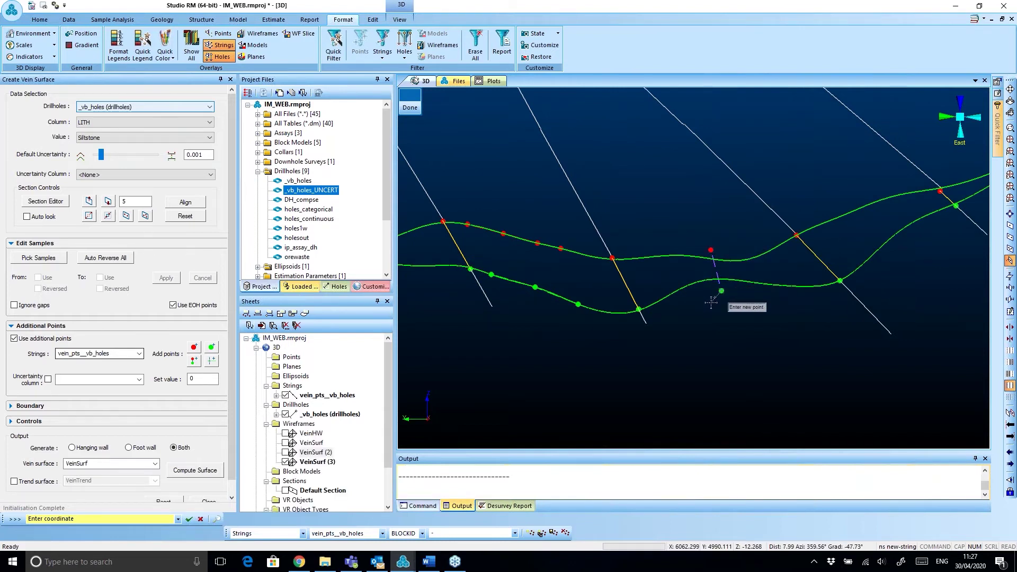
left_click(411, 109)
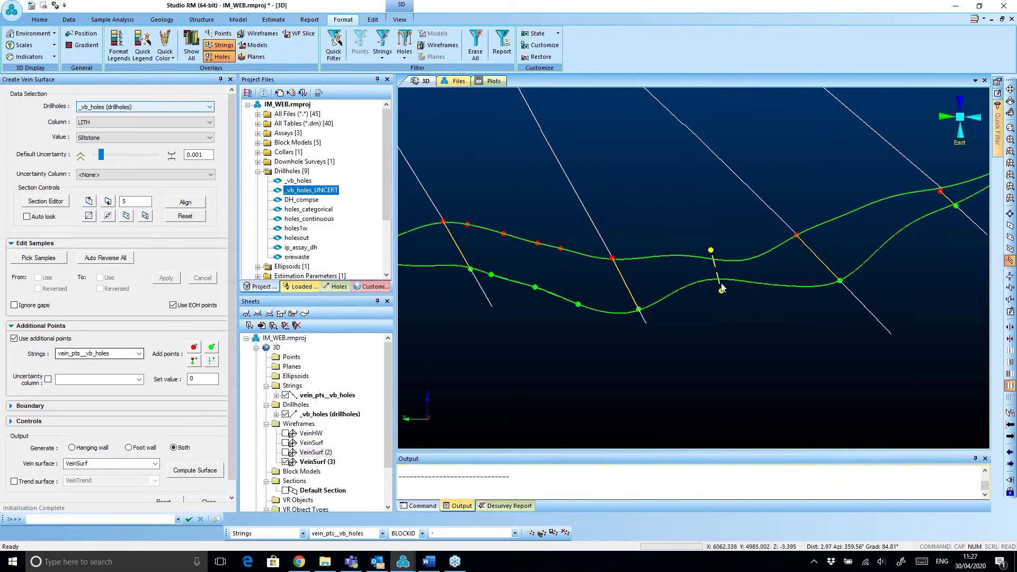
- Compute the vein surface with the added sample, display the wireframes as slices and hide the VeinSurf (3) wireframe
left_click(205, 475)
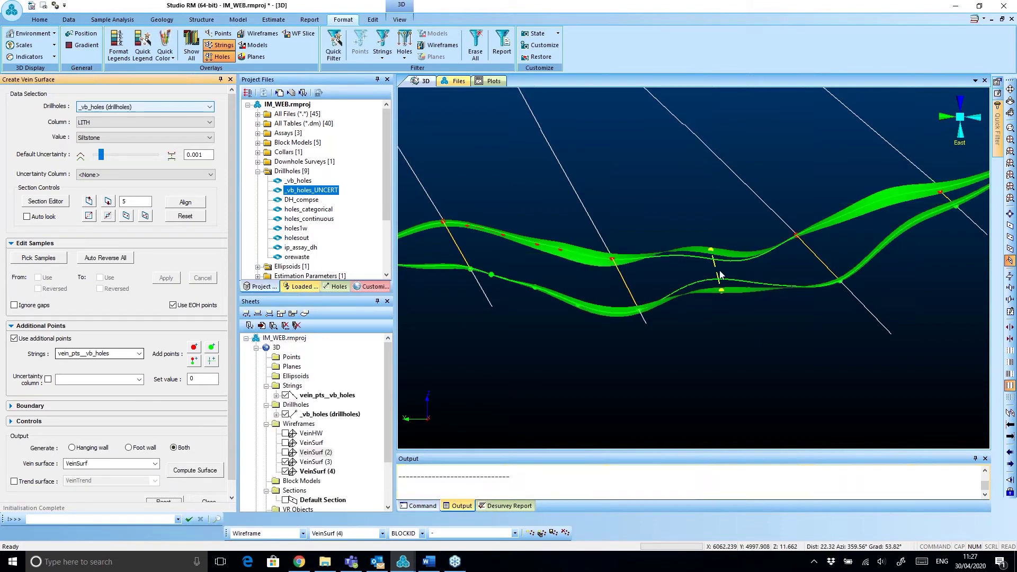
left_click(296, 35)
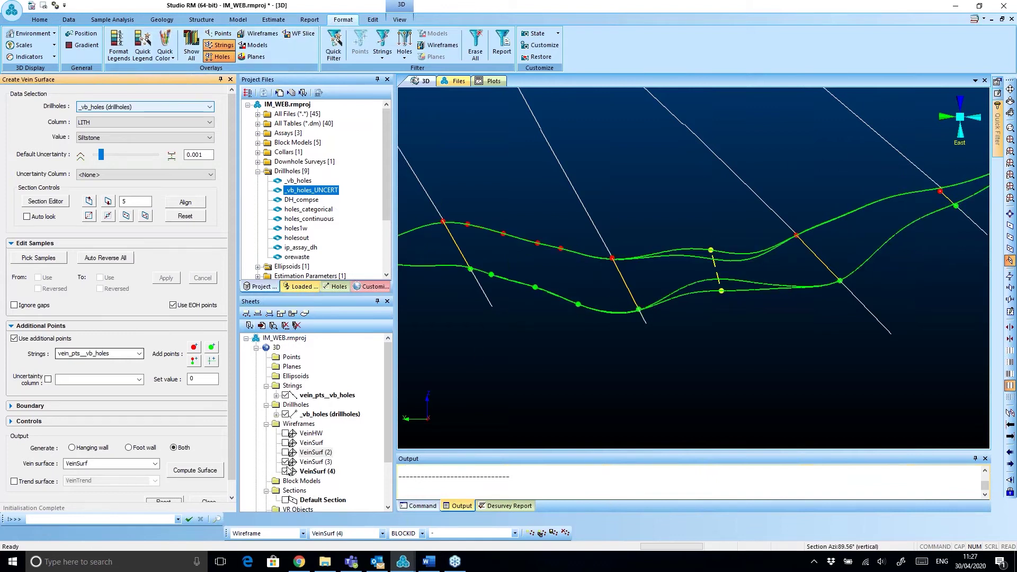
left_click(286, 462)
scroll(718, 317, "down", 2)
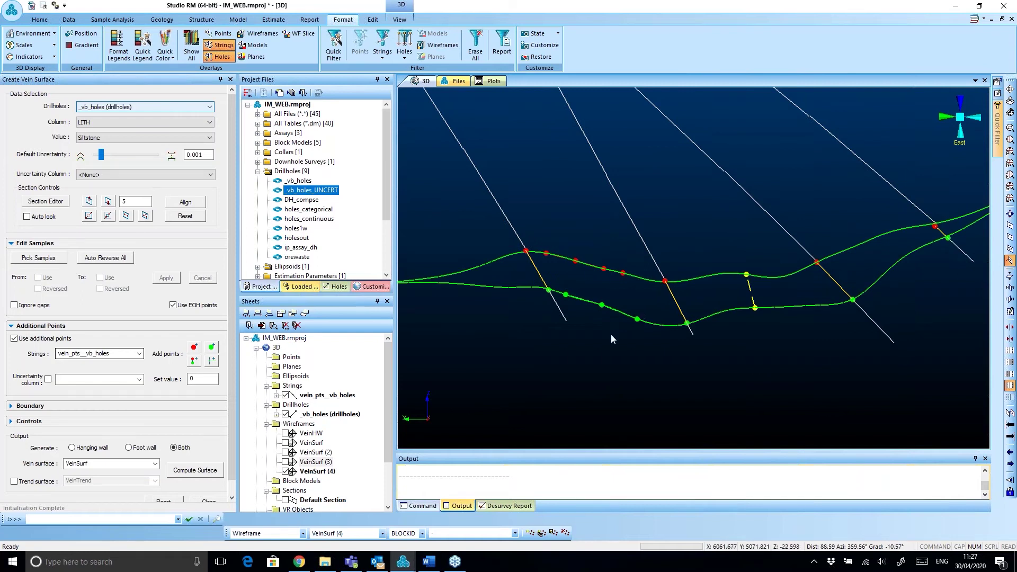
middle_click_drag(612, 335, 551, 281)
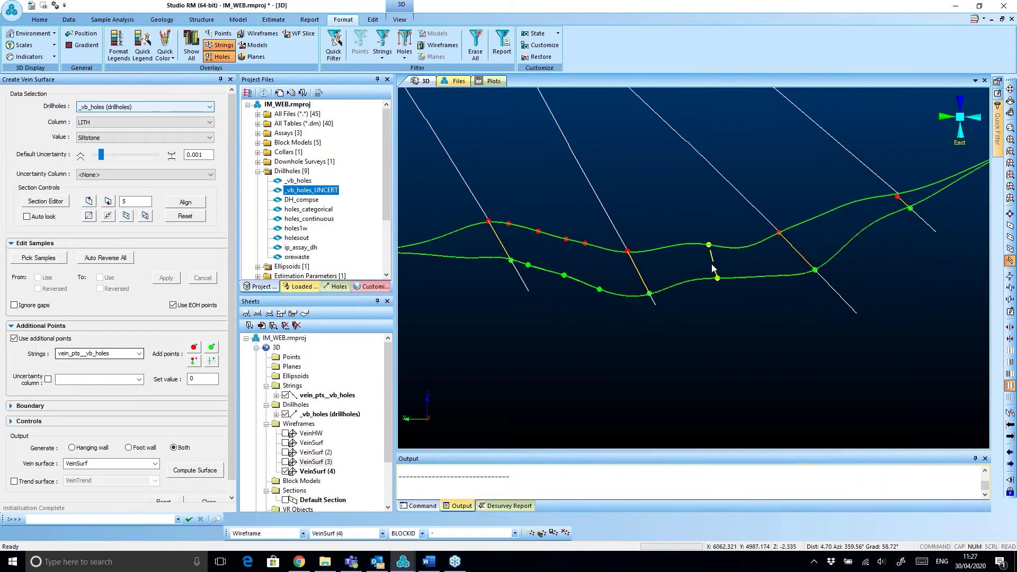
scroll(718, 302, "down", 2)
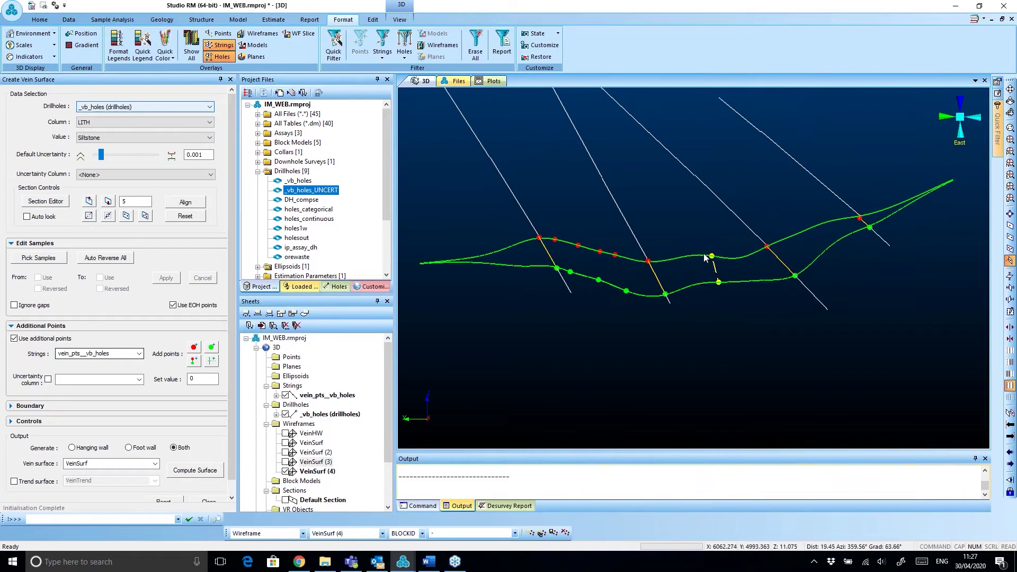
- Deselect the sample, remove the section clipping, show the full wireframe and examine the vein surface around the drillholes in 3D
left_click(735, 330)
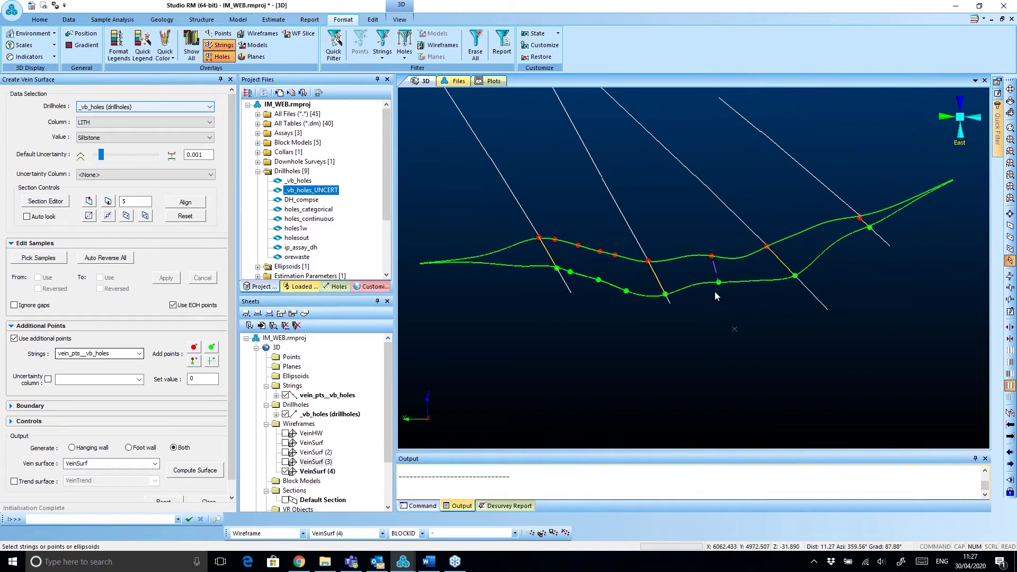
left_click_drag(815, 348, 699, 339)
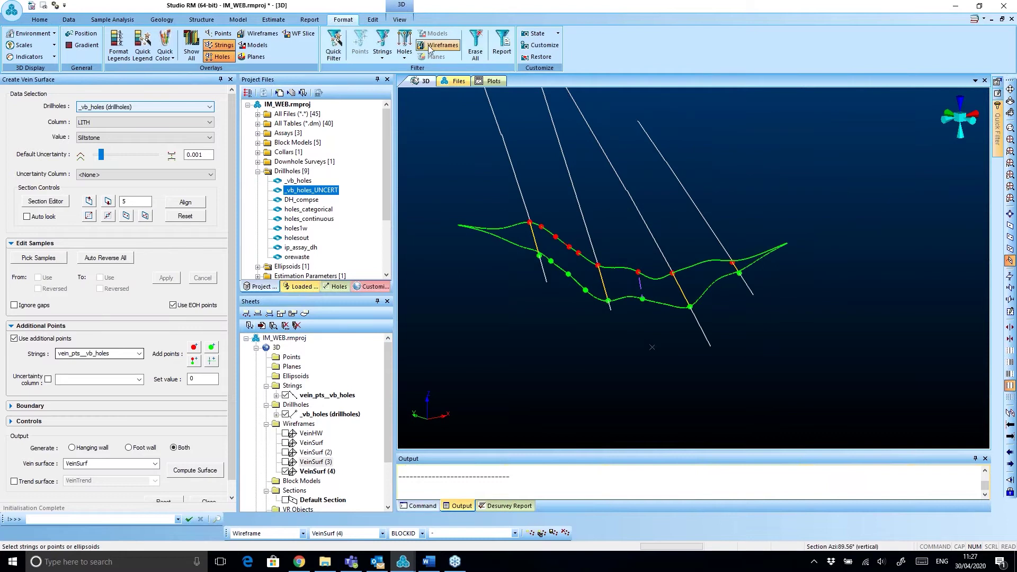
left_click(400, 20)
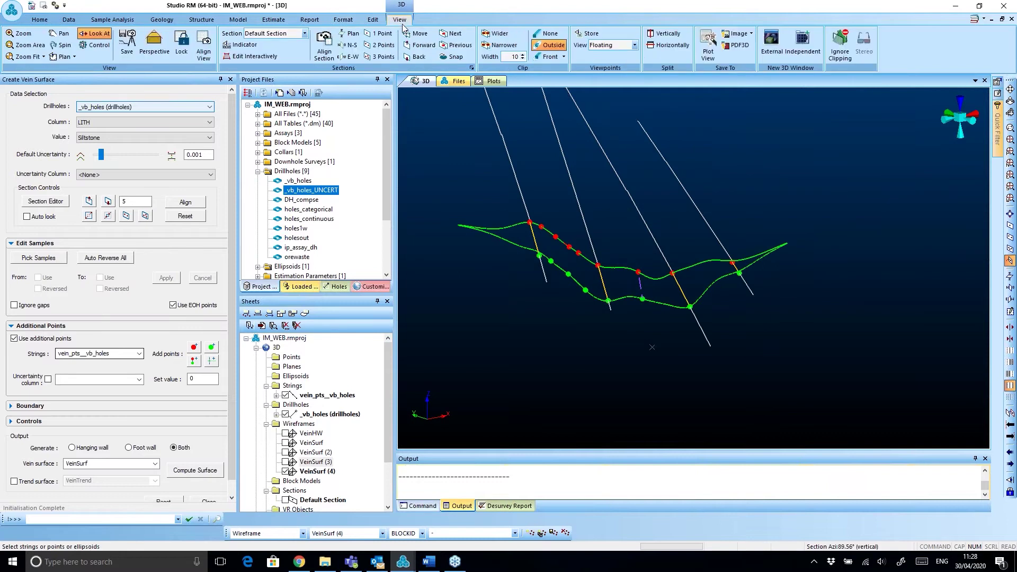
left_click(549, 33)
left_click(343, 20)
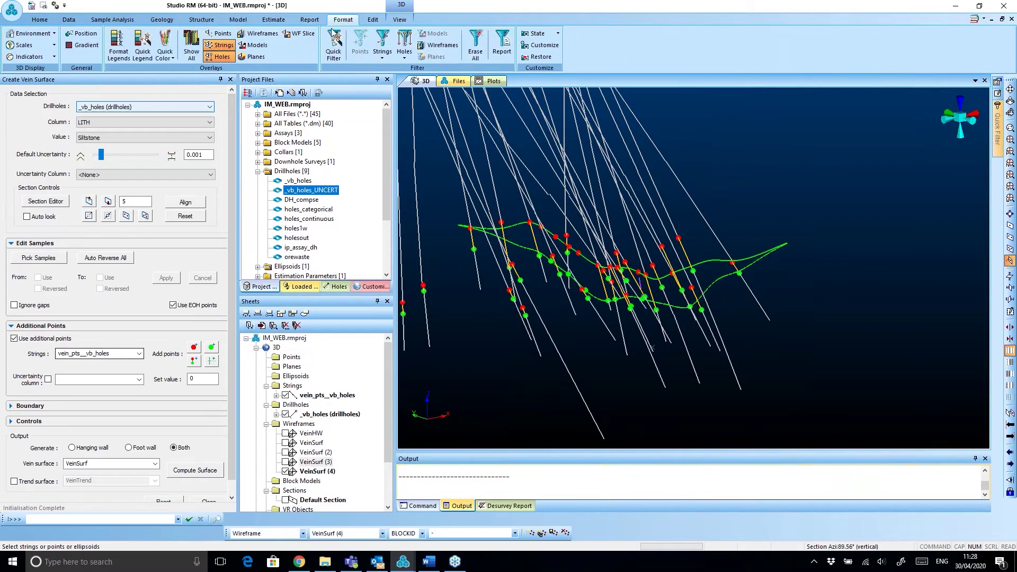
left_click(293, 34)
left_click_drag(503, 286, 713, 210)
left_click_drag(718, 297, 615, 139)
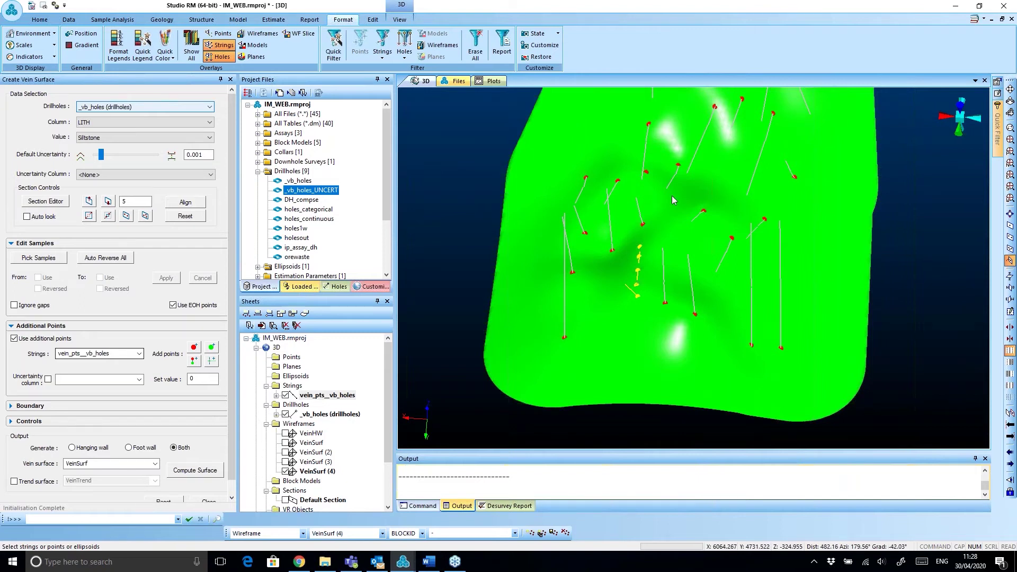
left_click_drag(686, 313, 631, 313)
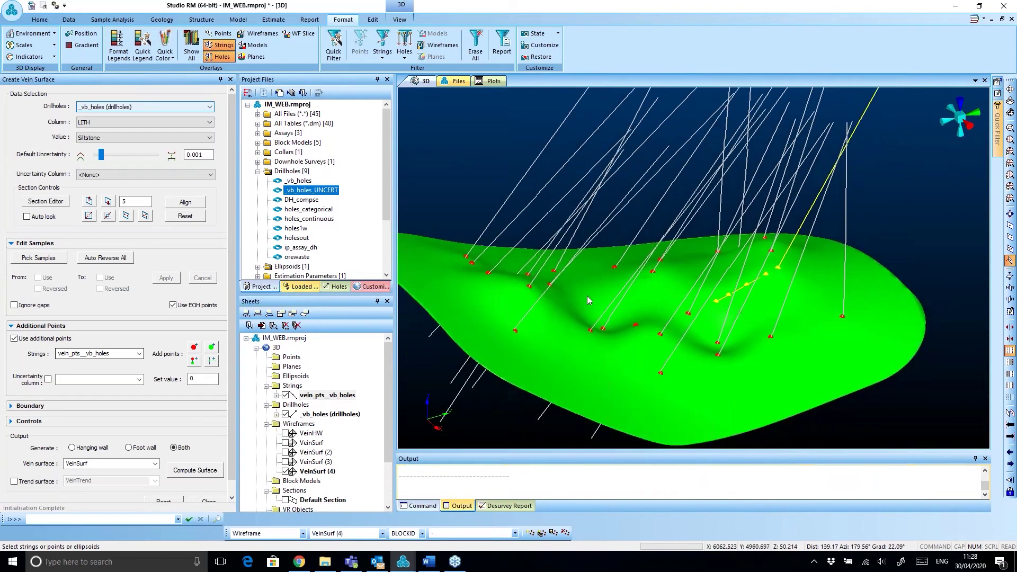
left_click_drag(662, 318, 726, 273)
- Restore clipping outside the section, align the view to it and display the wireframe as slices again
left_click(400, 19)
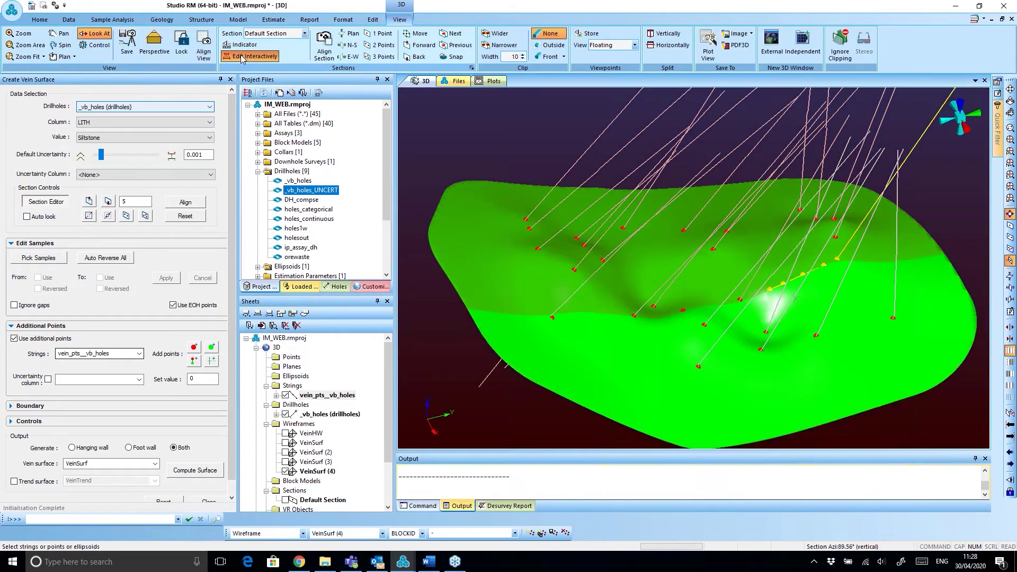
left_click(551, 45)
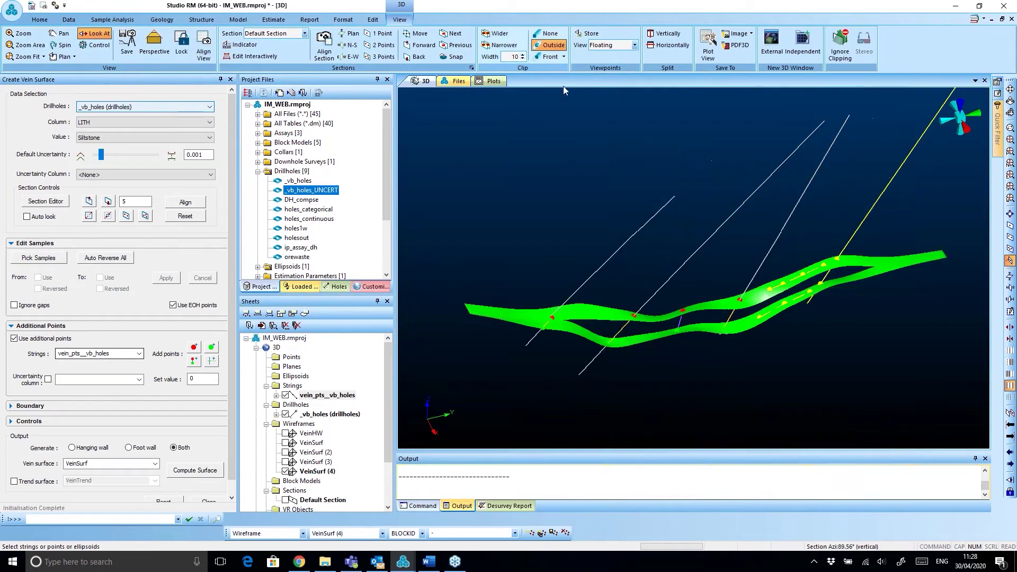
left_click(204, 51)
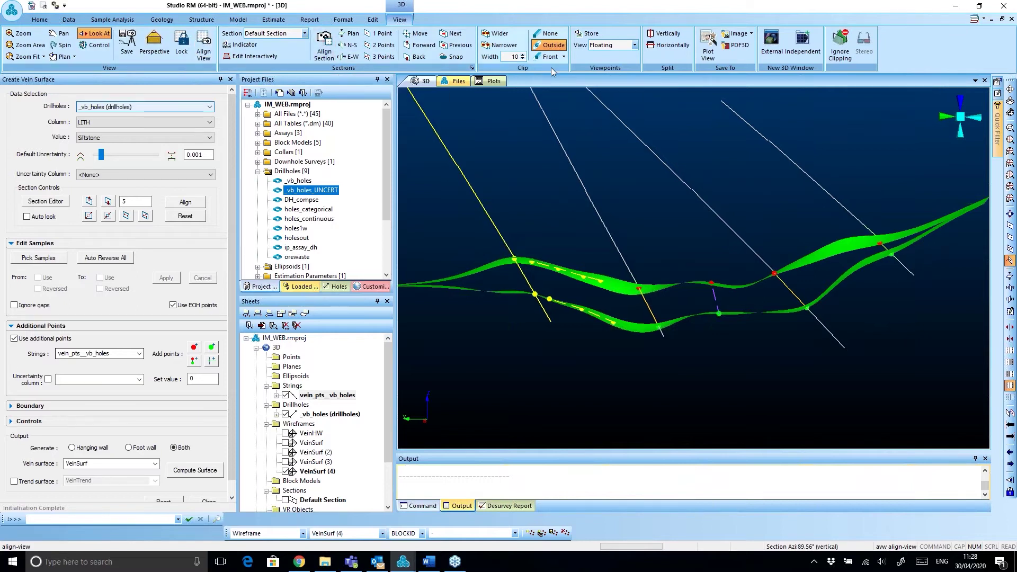
left_click(343, 19)
left_click_drag(395, 302, 411, 351)
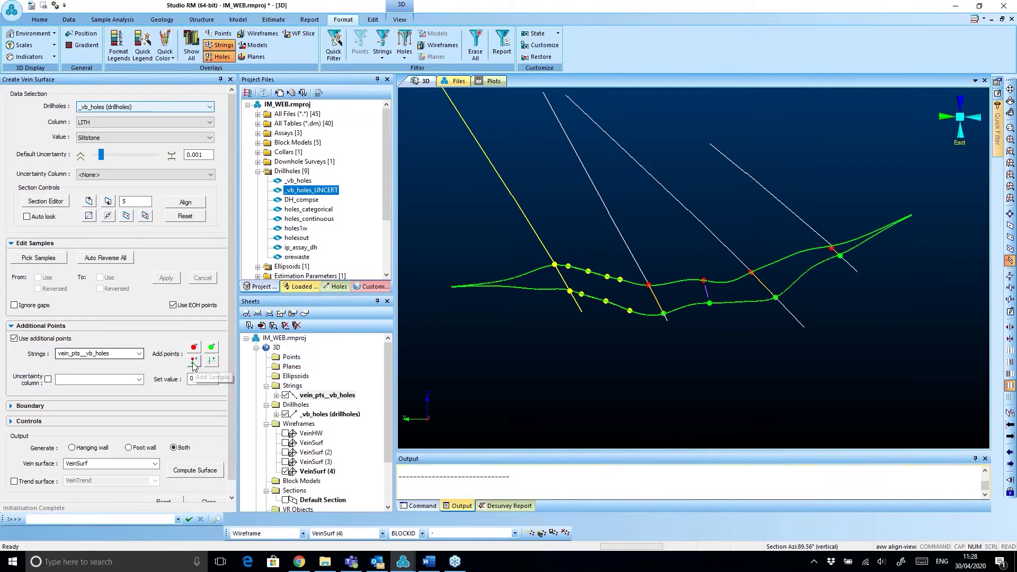
- Digitise a ten-point mid-vein guide string along the section, extending beyond the outer drillholes at both ends
left_click(212, 362)
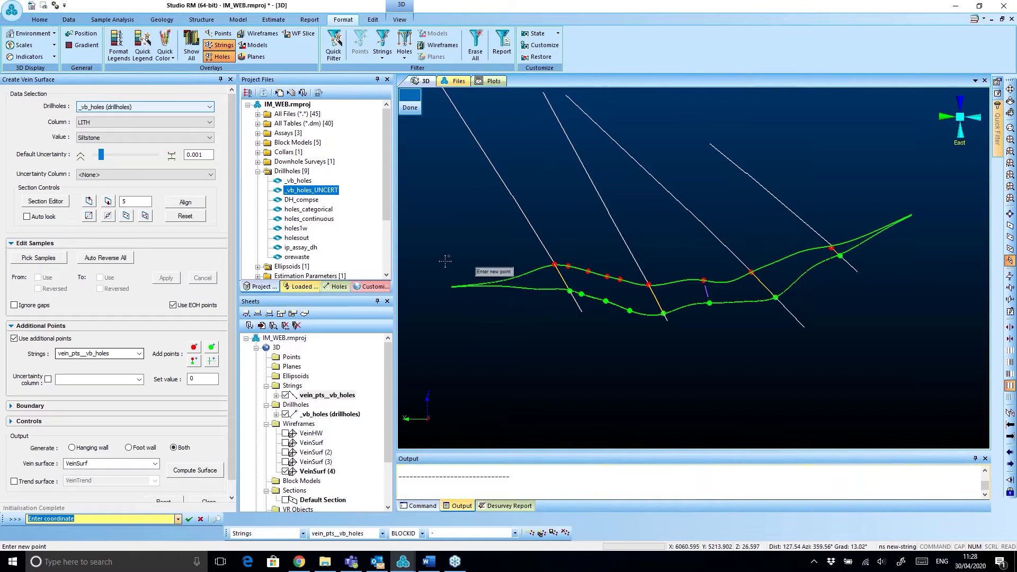
middle_click_drag(556, 307, 566, 348)
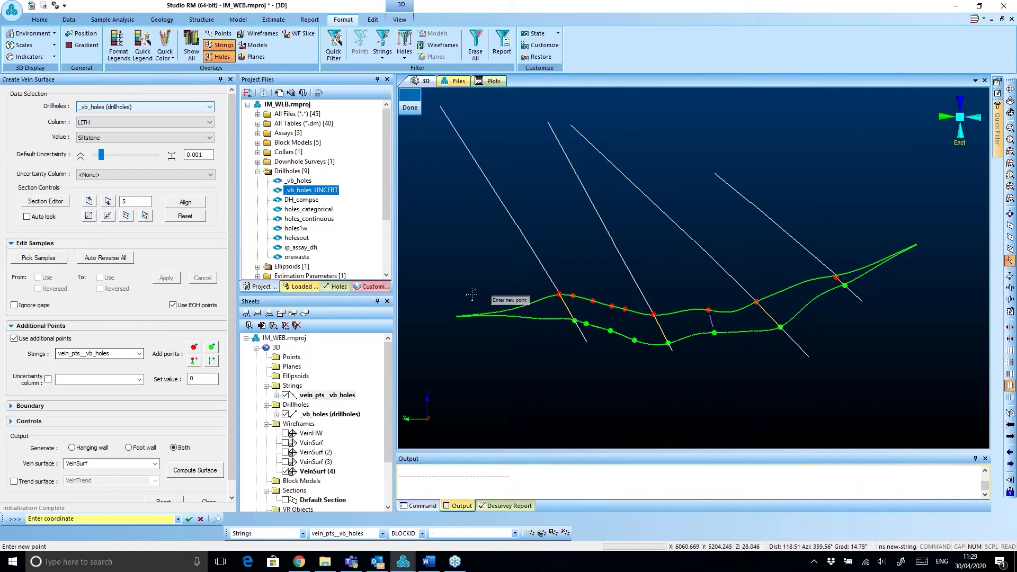
left_click(469, 293)
left_click(512, 302)
left_click(550, 306)
left_click(593, 314)
left_click(652, 327)
left_click(711, 320)
left_click(753, 318)
left_click(824, 286)
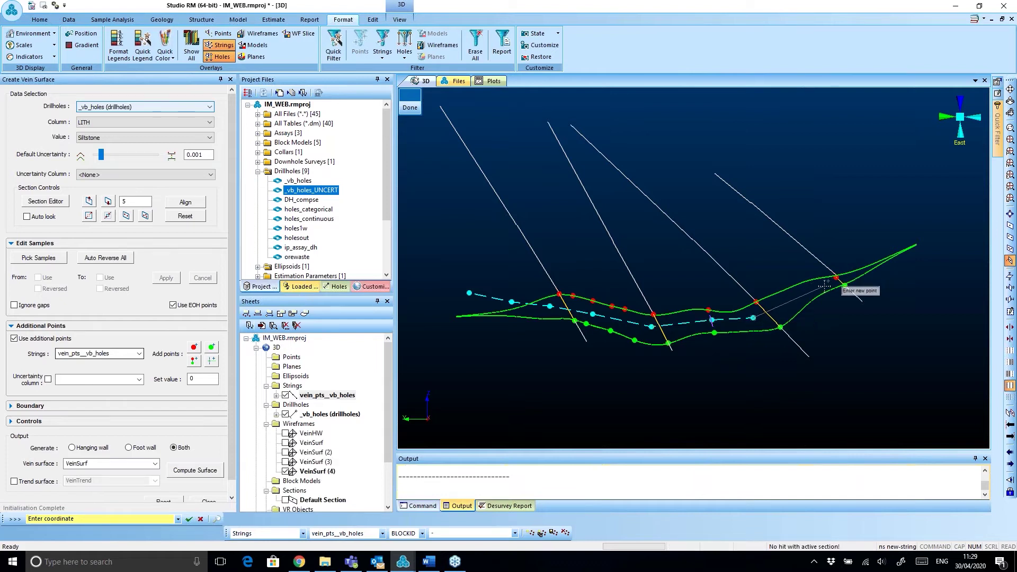
left_click(855, 261)
left_click(880, 232)
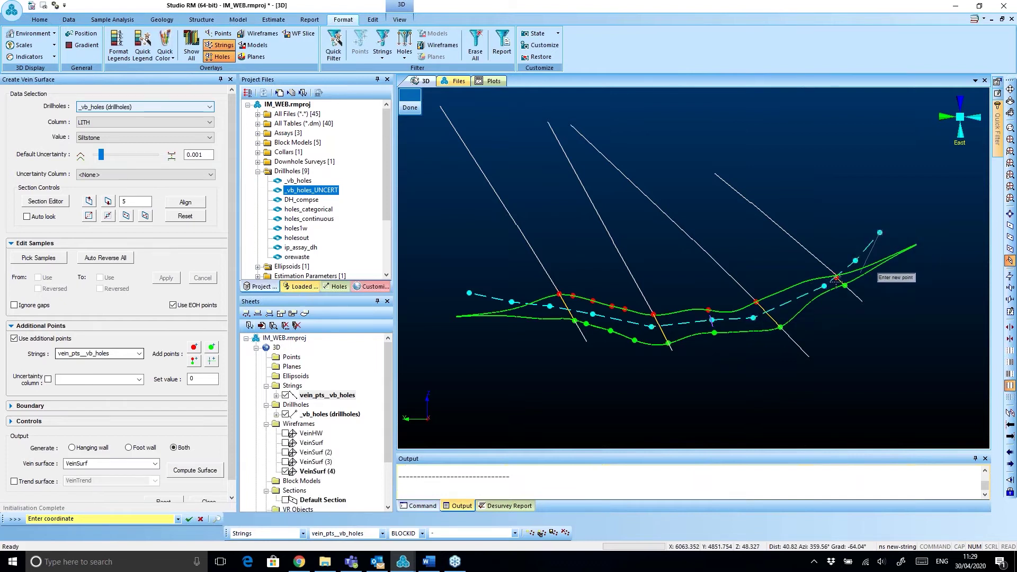
left_click(418, 110)
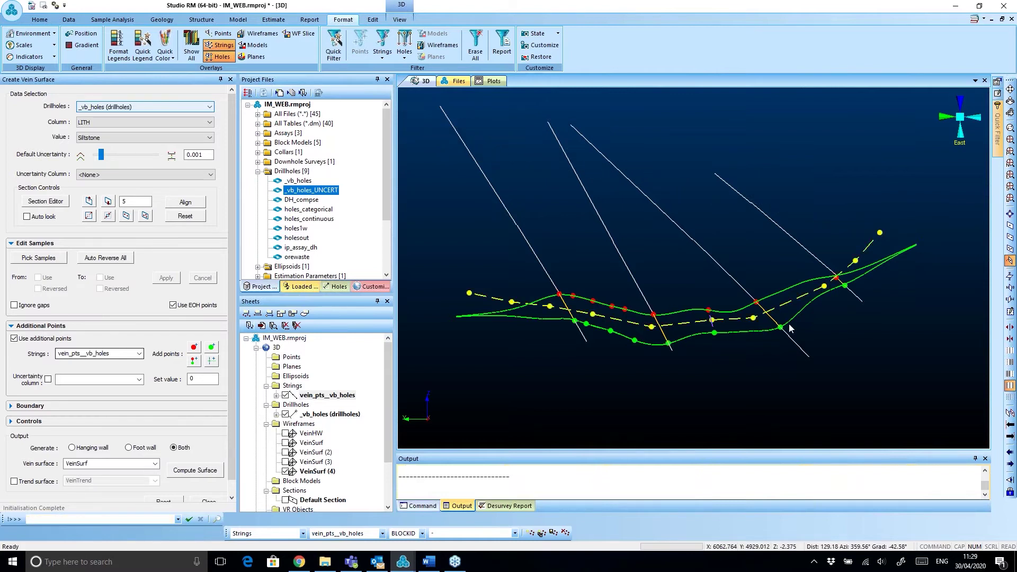
- Compute the vein surface with the mid-vein string, then delete the resulting VeinSurf (5) wireframe
scroll(796, 362, "down", 2)
left_click(773, 377)
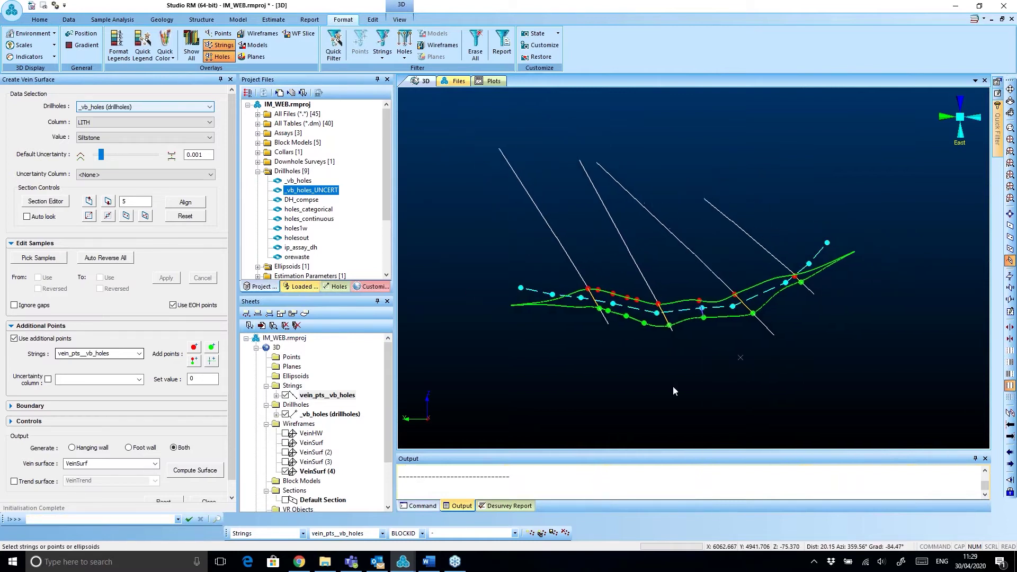
left_click(185, 473)
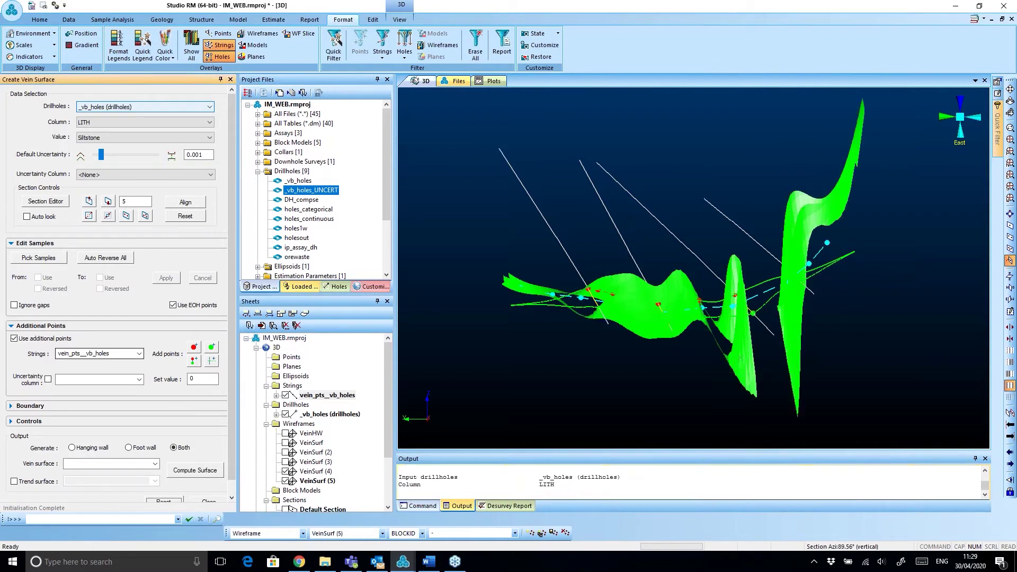
left_click_drag(466, 397, 683, 347)
left_click(317, 481)
key("Delete")
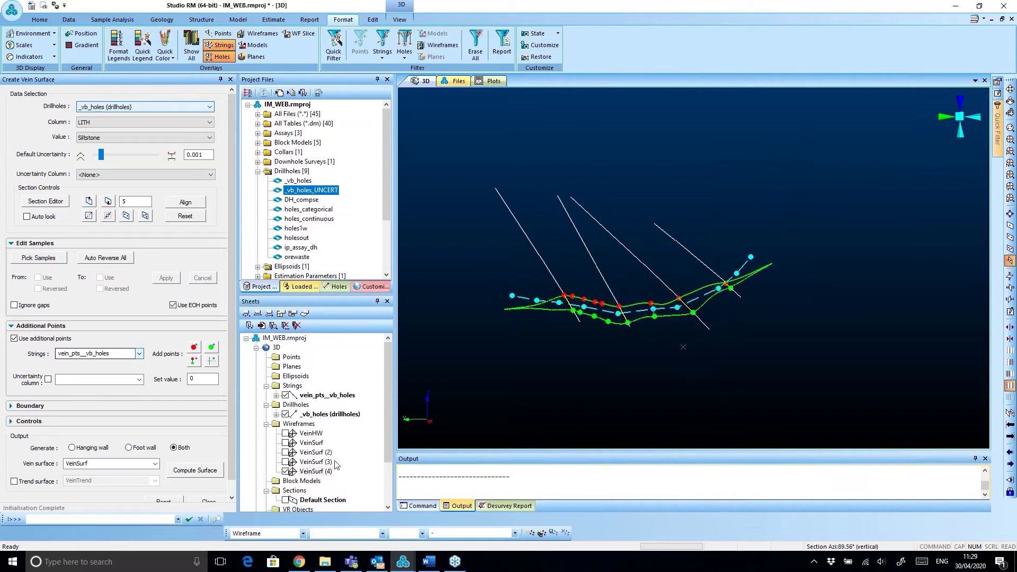
- Delete all the additional hanging wall, footwall, sample and mid-vein strings on the section
left_click_drag(583, 265, 728, 338)
key("Delete")
key("Return")
- Digitise a new nine-point mid-vein guide string through the four drillholes, curving upwards past the last one
scroll(603, 332, "down", 1)
left_click(211, 361)
scroll(611, 326, "up", 3)
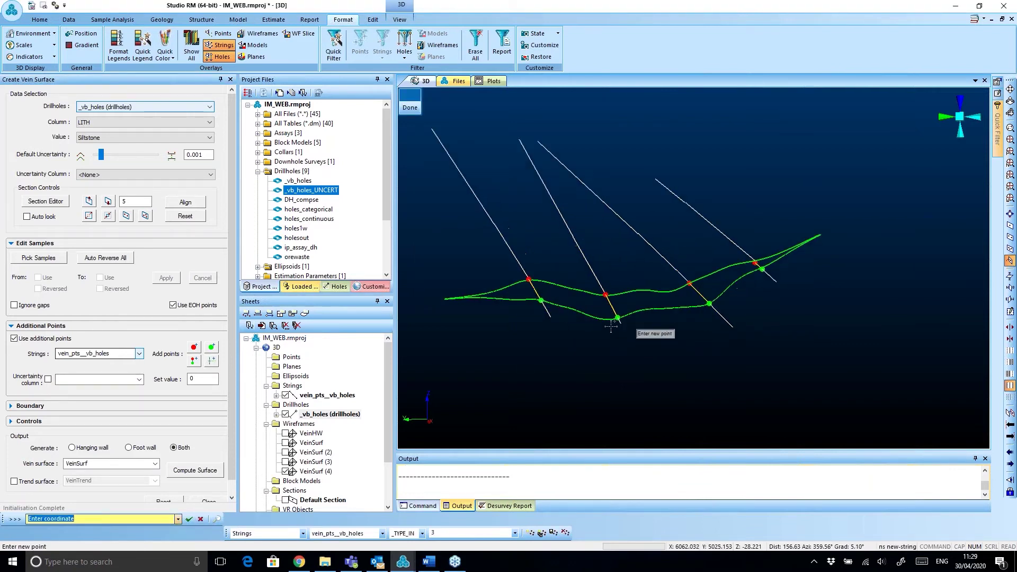
left_click(488, 281)
left_click(521, 291)
left_click(558, 295)
left_click(593, 306)
left_click(622, 304)
left_click(670, 299)
left_click(708, 287)
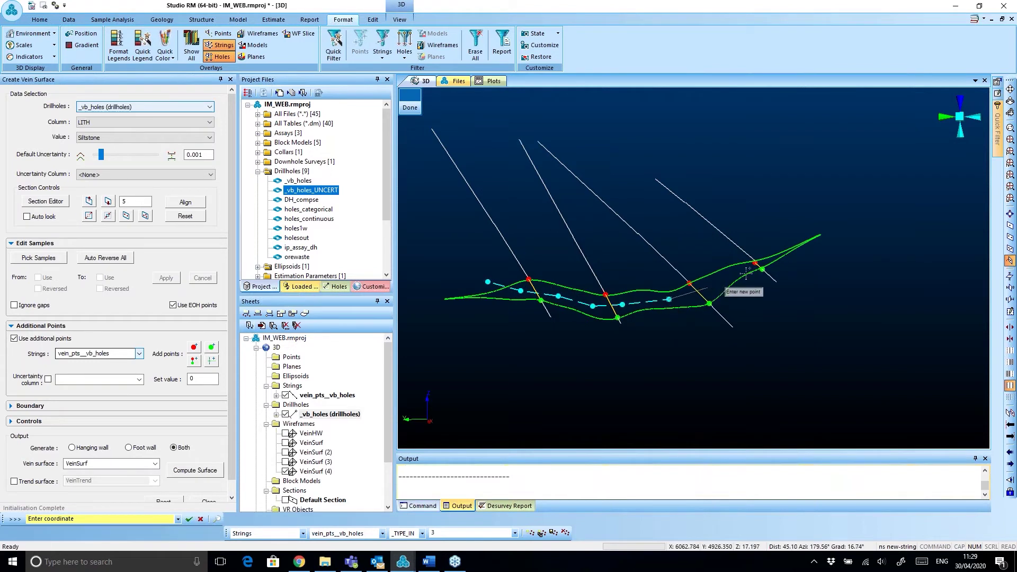
left_click(759, 260)
left_click(781, 243)
left_click(409, 109)
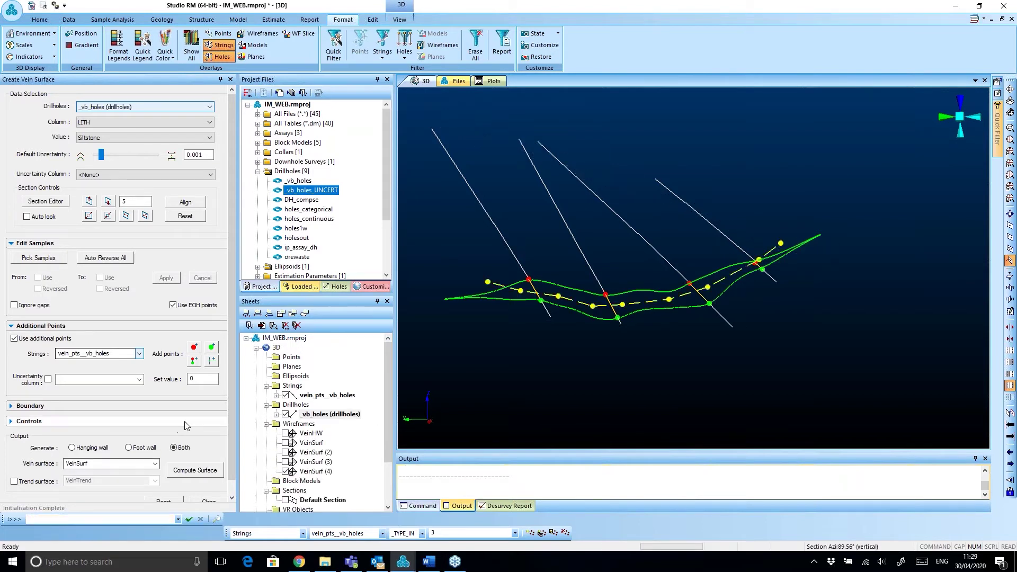
- Compute the vein surface using the nine-point mid-vein string and display the wireframes as slices on the section
left_click(194, 471)
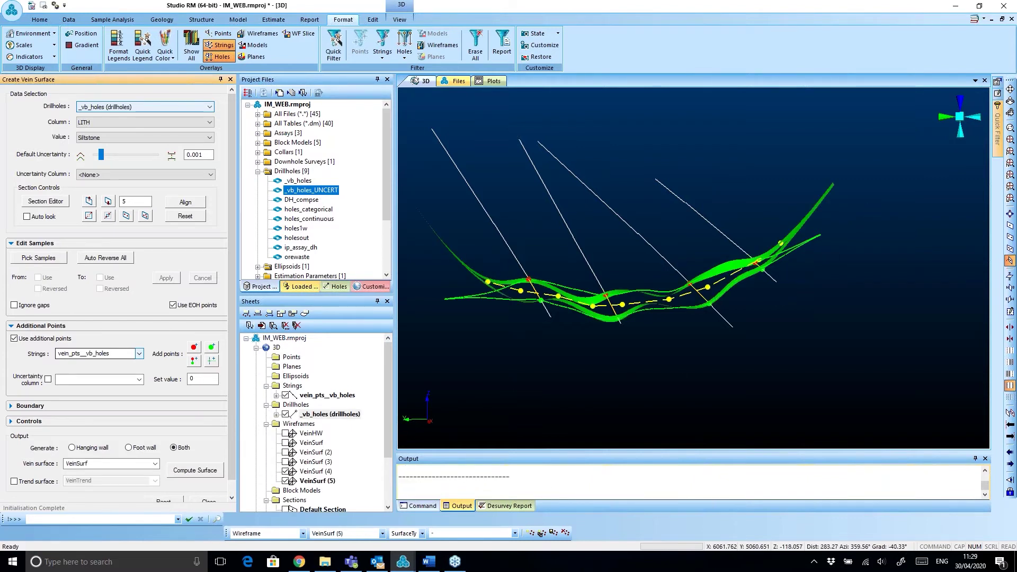
middle_click_drag(636, 265, 686, 241)
left_click(297, 33)
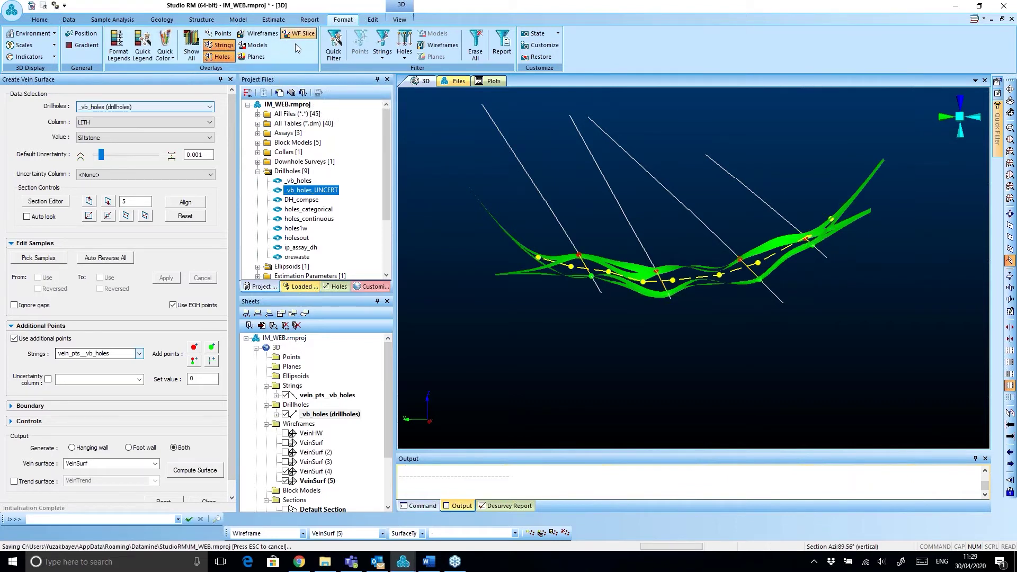
- Display only VeinSurf (5) as a section slice and select the mid-vein guide string to examine how the vein outline follows it
left_click(298, 33)
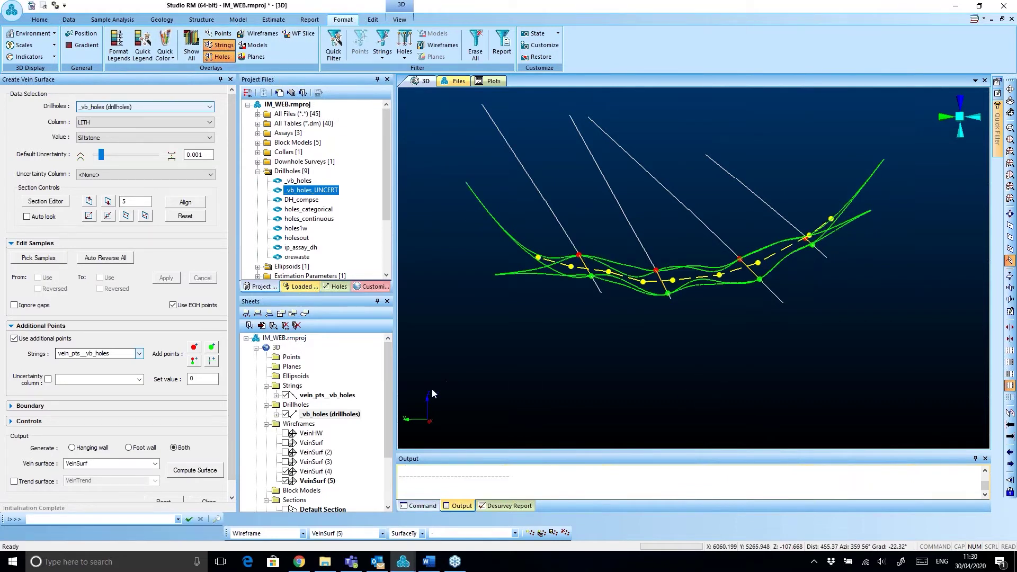
left_click_drag(686, 318, 692, 343)
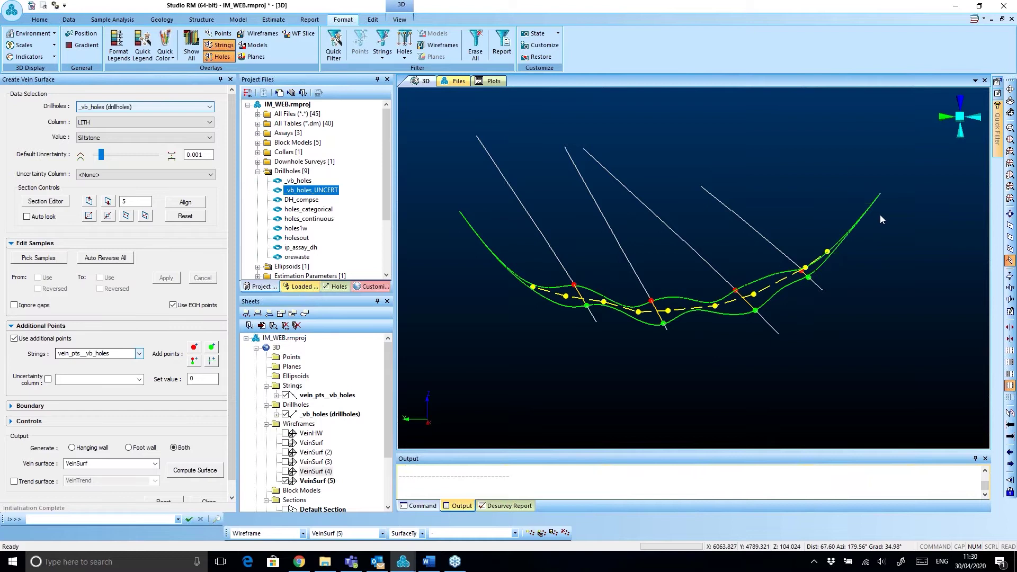
scroll(743, 332, "up", 2)
left_click(917, 170)
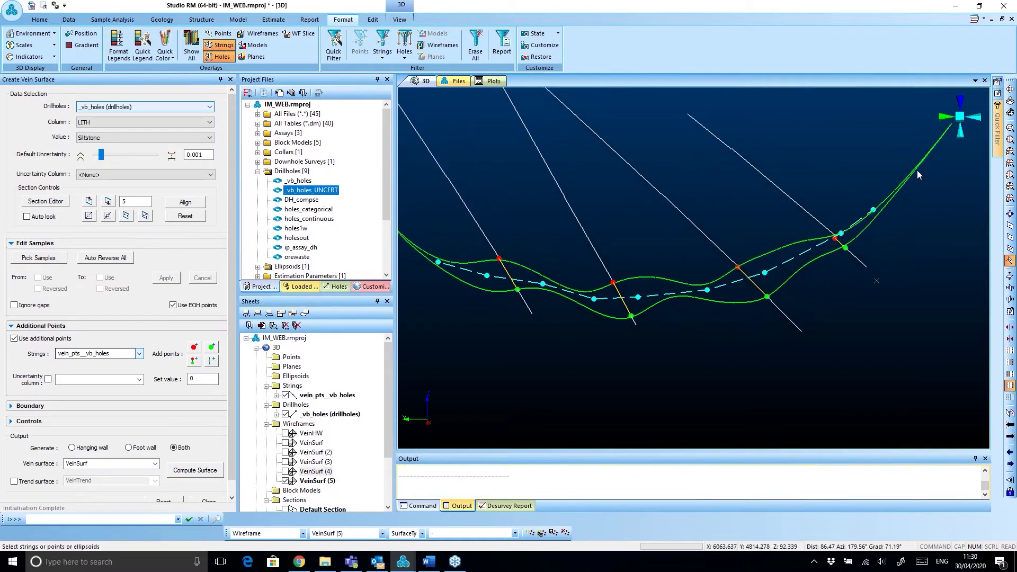
left_click_drag(875, 253, 833, 259)
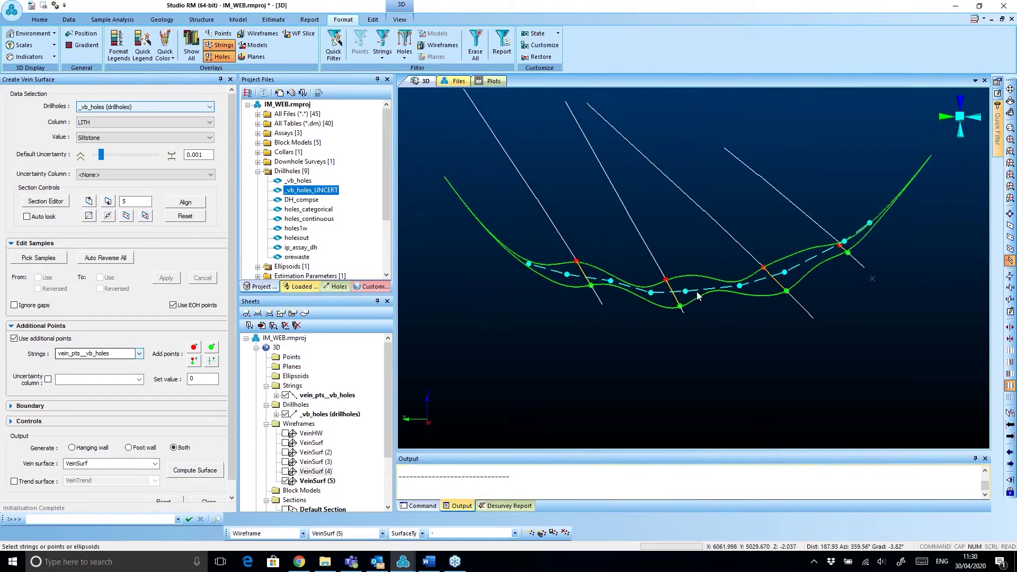
left_click_drag(809, 348, 842, 328)
- Turn off section clipping and display the full vein wireframe to examine its overall shape around all the drillholes in 3D
left_click(400, 20)
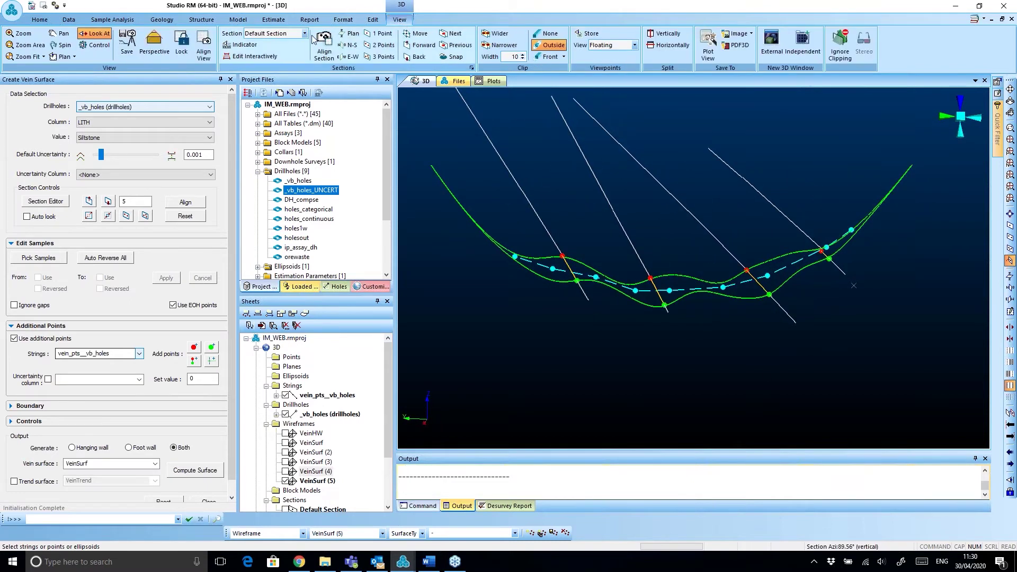
left_click(550, 34)
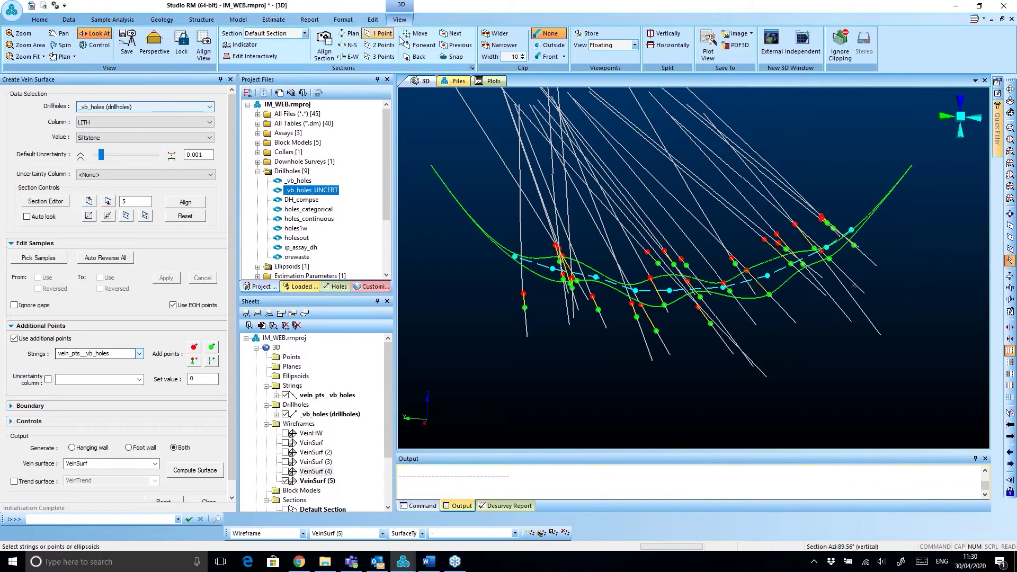
left_click(343, 20)
left_click(306, 37)
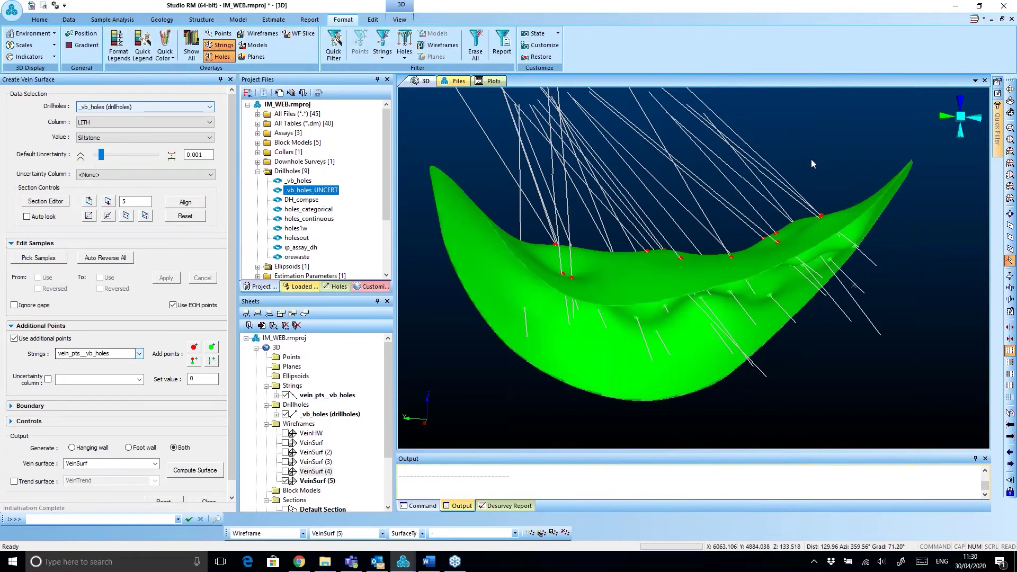
left_click_drag(799, 173, 872, 177)
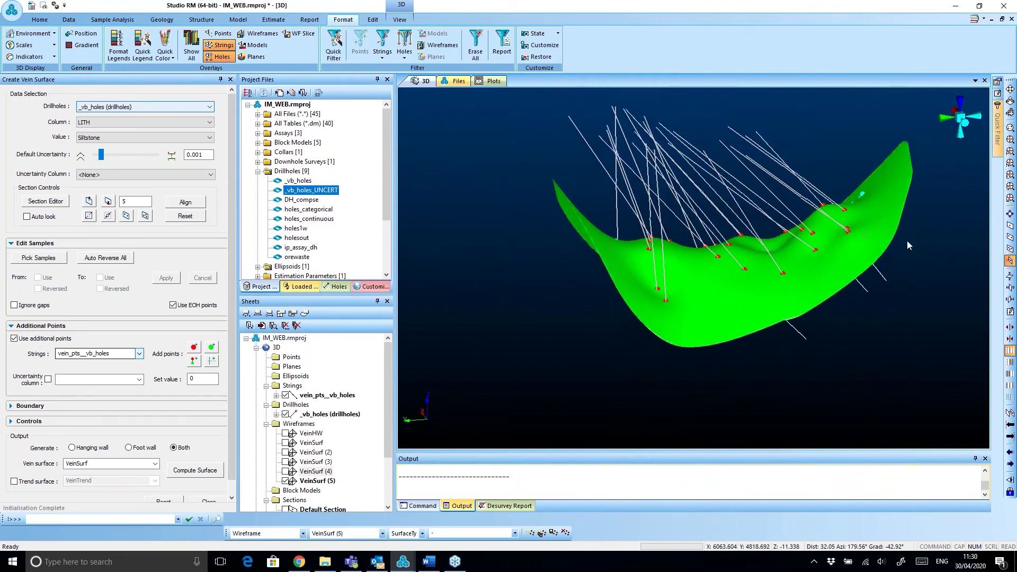
left_click_drag(826, 281, 663, 265)
- Restore the aligned, outside-clipped section with wireframes shown as slices, and delete the mid-vein guide string
left_click(399, 19)
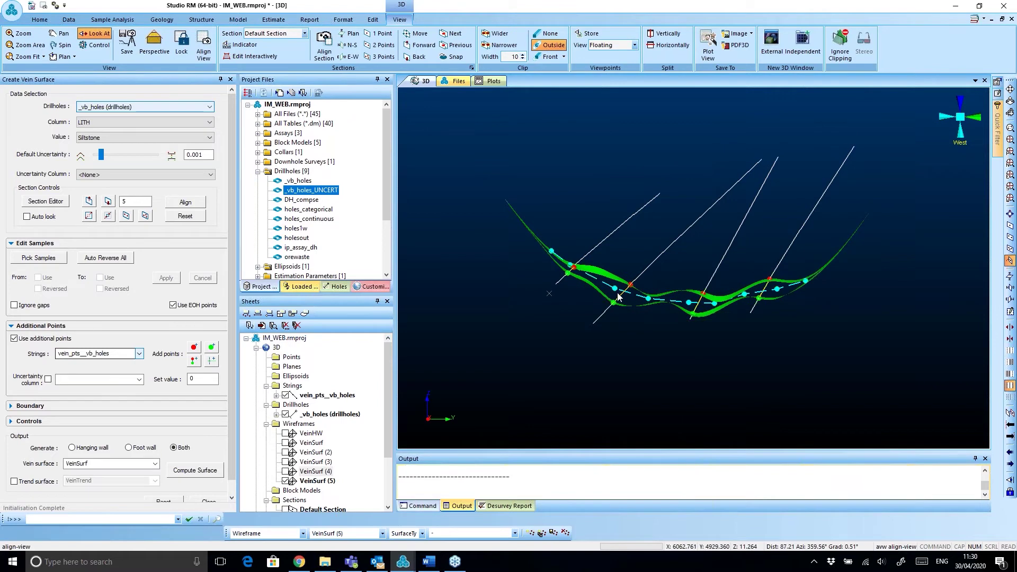
left_click(681, 347)
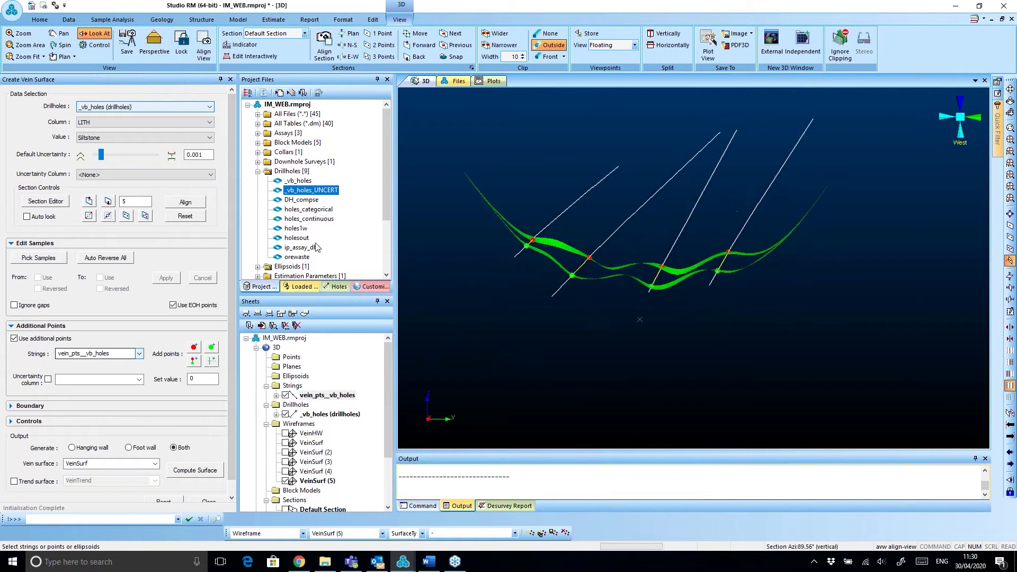
left_click(343, 20)
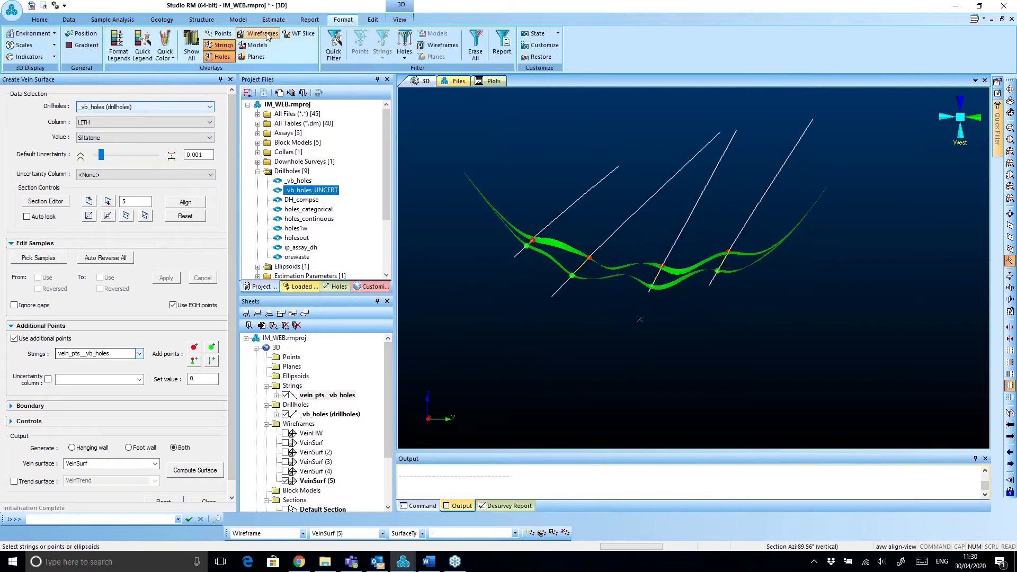
left_click(259, 34)
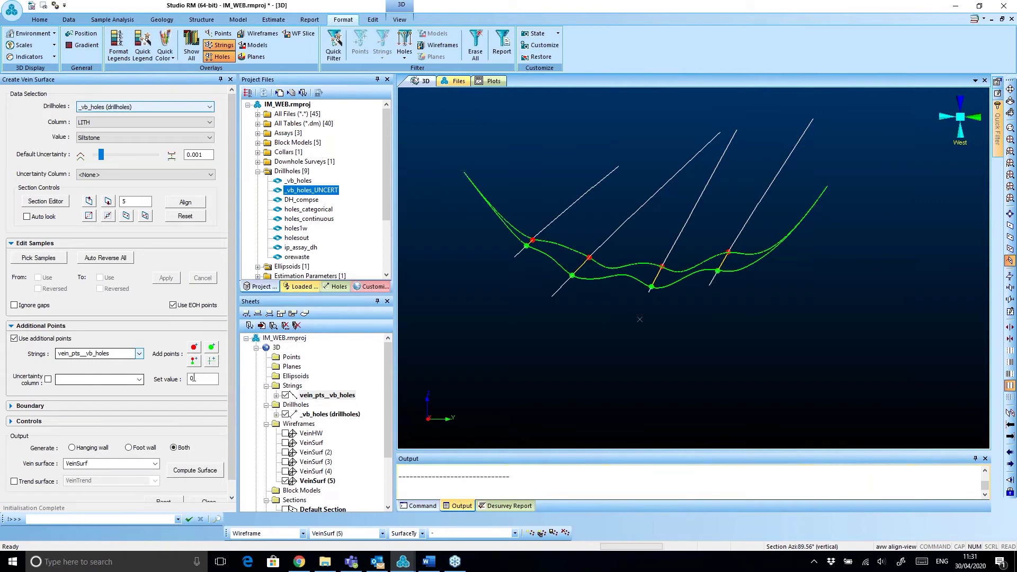
left_click_drag(583, 301, 586, 320)
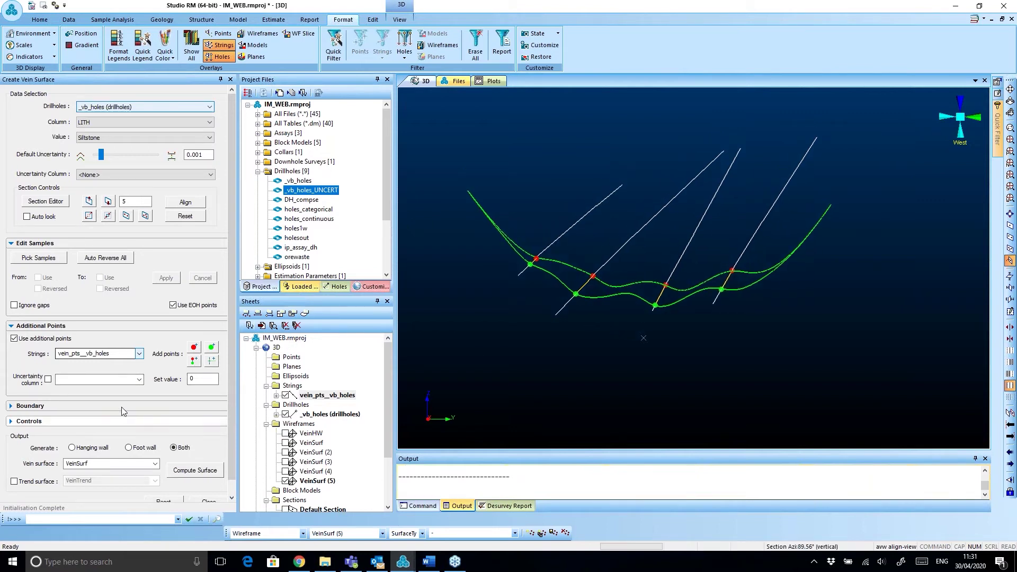
- Digitise a four-point hanging wall string between the second and third drillholes, close to the vein's upper outline
left_click(194, 347)
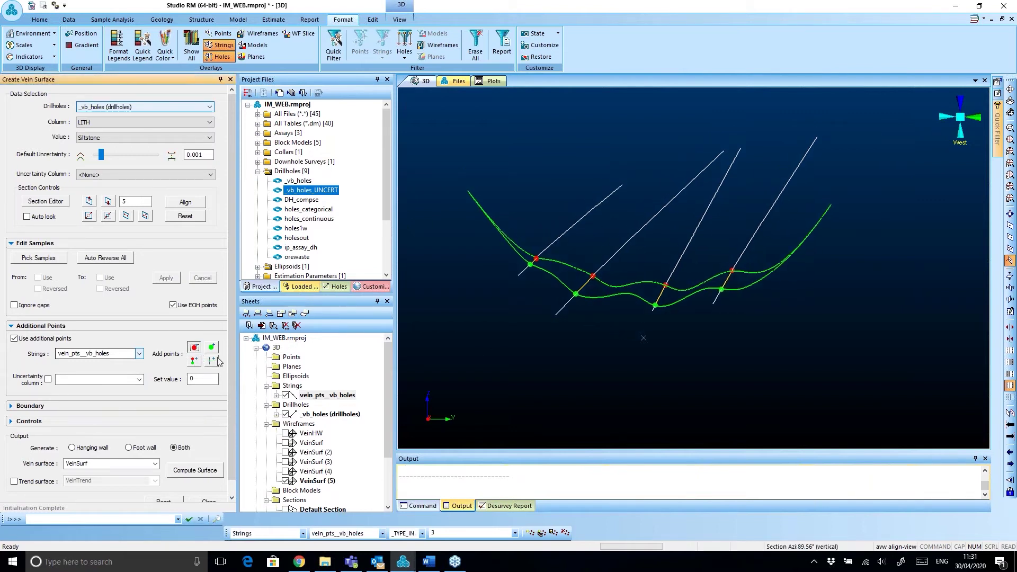
left_click(608, 275)
left_click(639, 279)
left_click(655, 278)
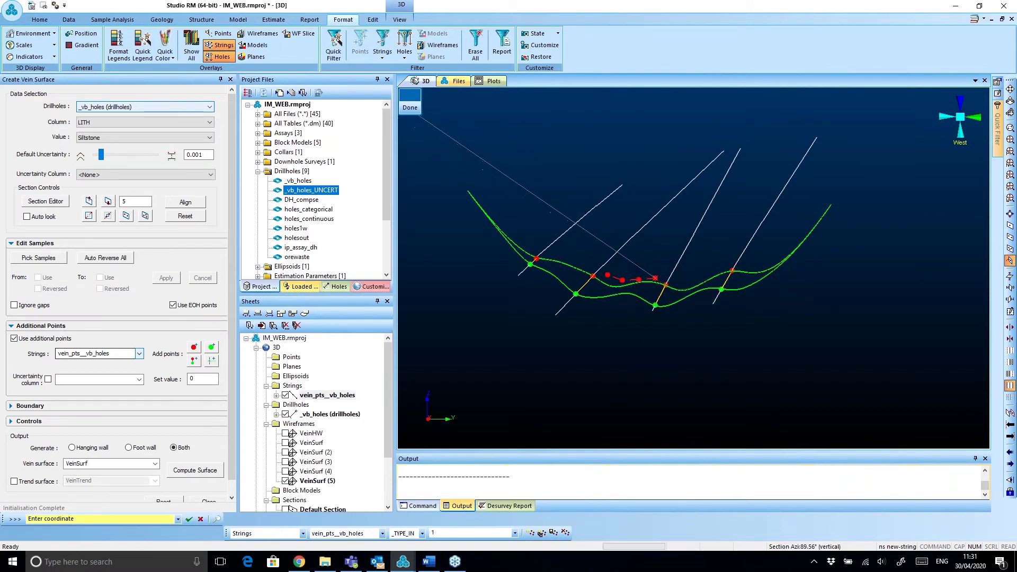
- Finish the string of additional hanging-wall points between the two middle drillholes and delete that string from the section
left_click(409, 103)
scroll(769, 319, "up", 3)
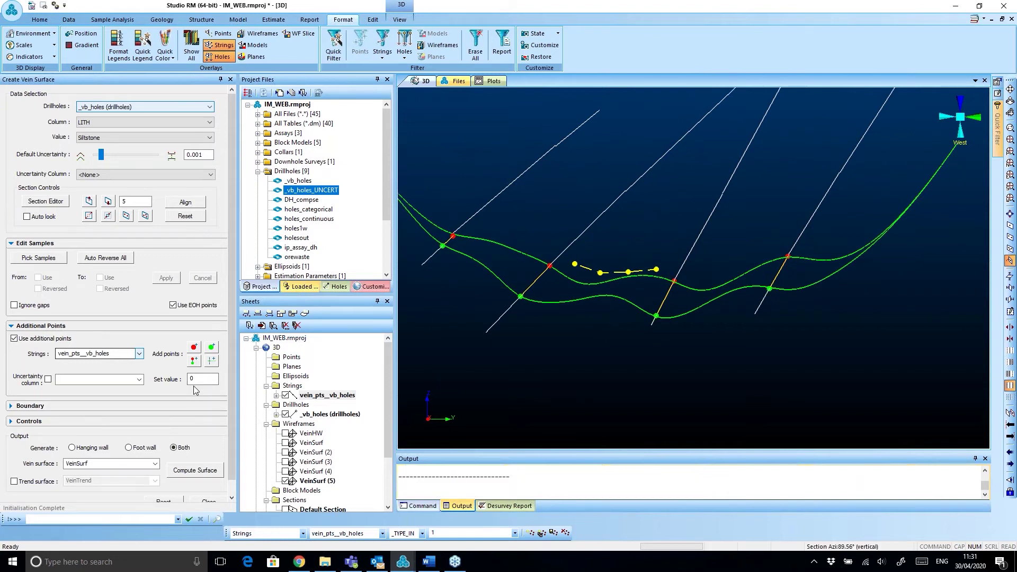
scroll(640, 256, "up", 2)
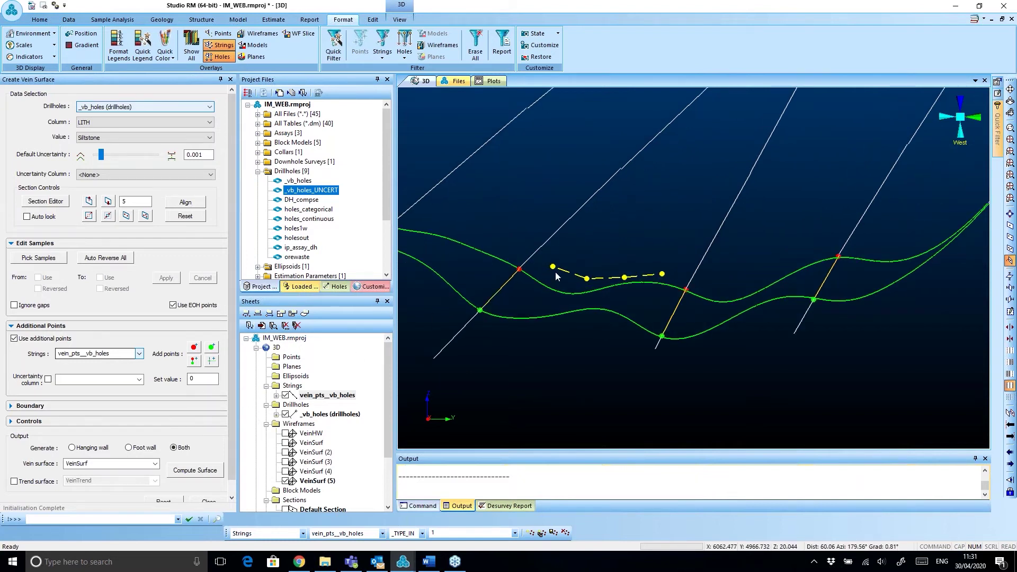
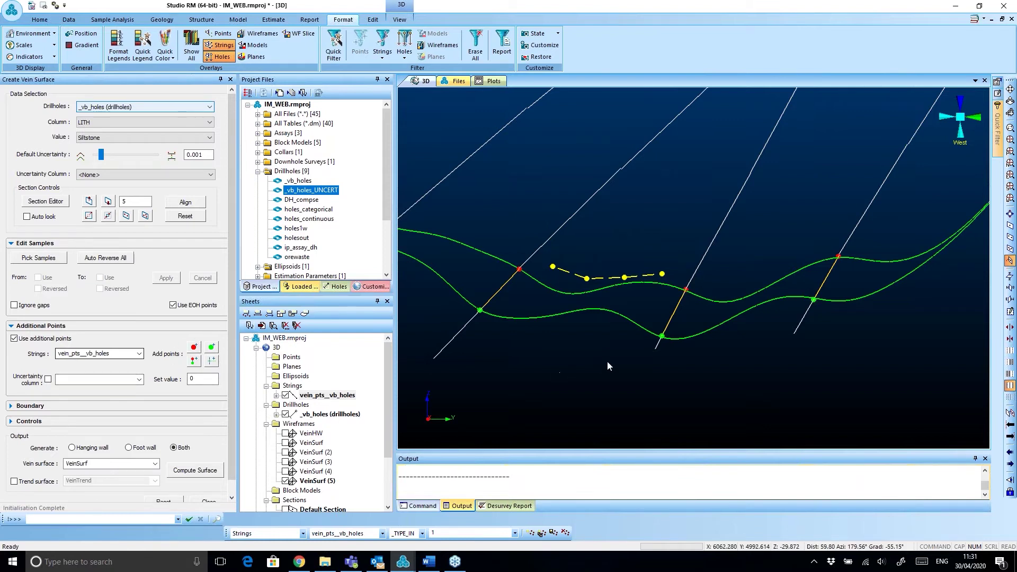
left_click_drag(576, 351, 613, 304)
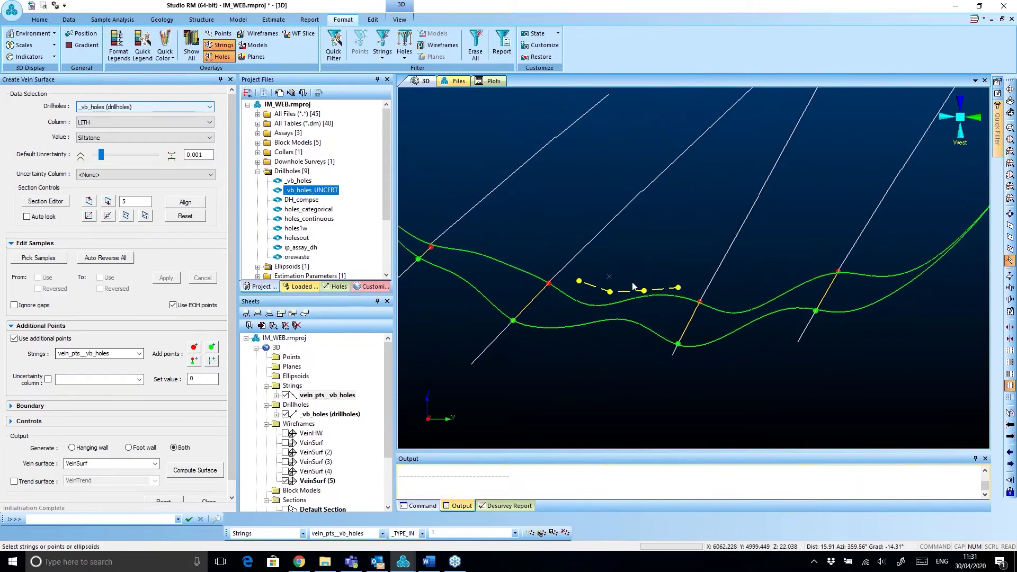
left_click(612, 279)
key("Escape")
left_click_drag(604, 293, 571, 346)
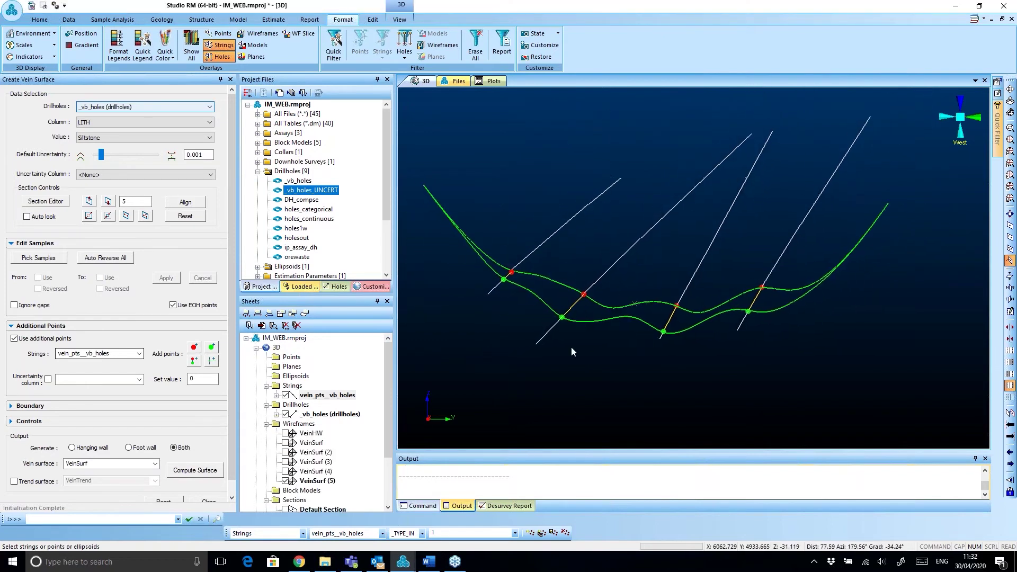
- Show the Boundary settings, hide the VeinSurf (5) wireframe and turn off section clipping so all drillholes display
left_click(10, 407)
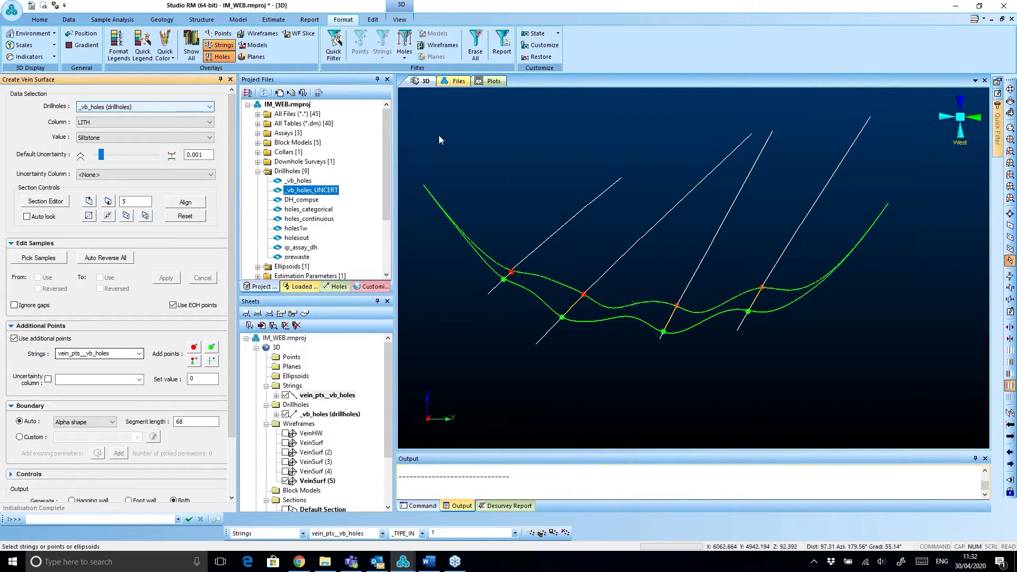
left_click(400, 19)
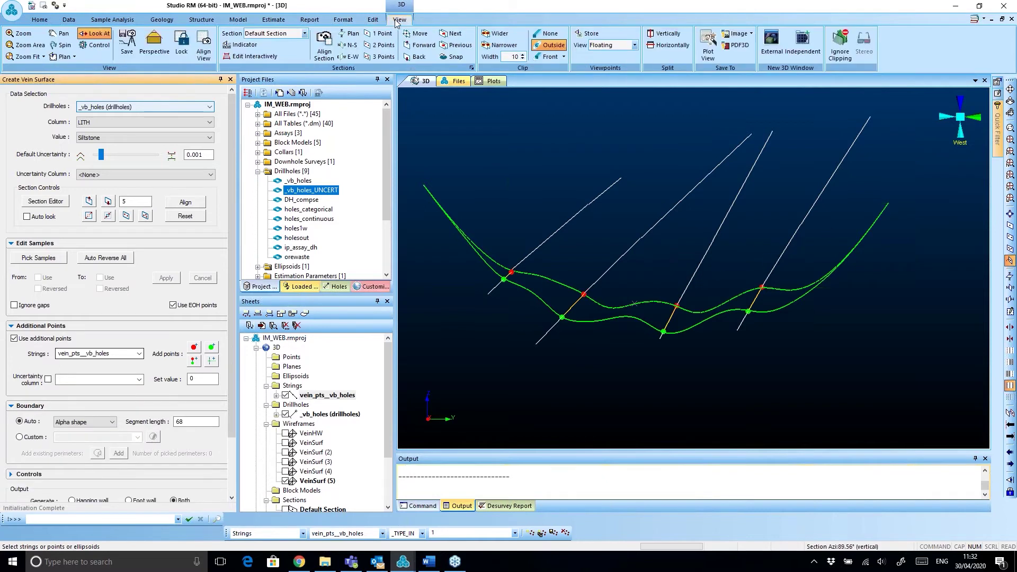
left_click(204, 47)
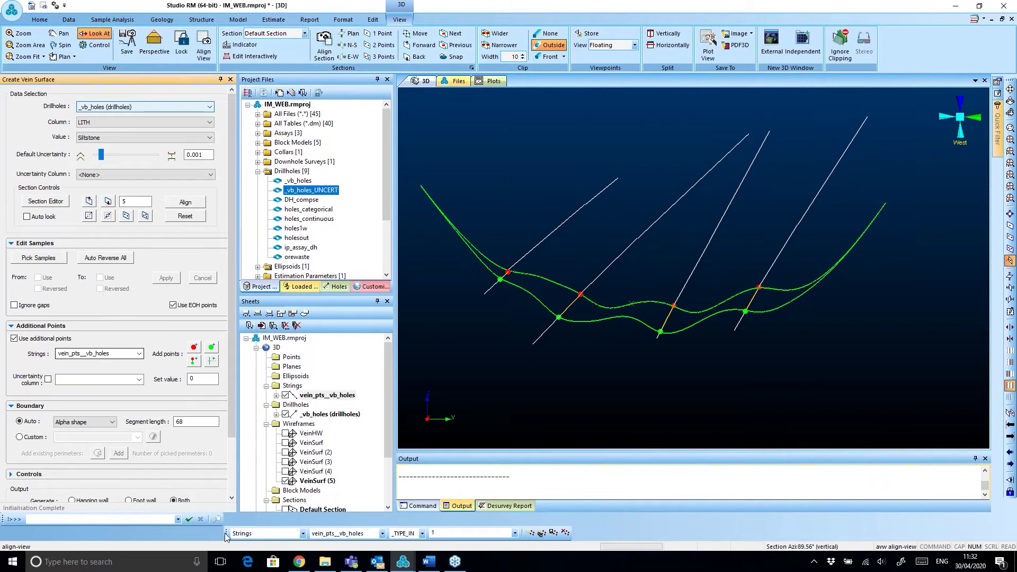
left_click(285, 481)
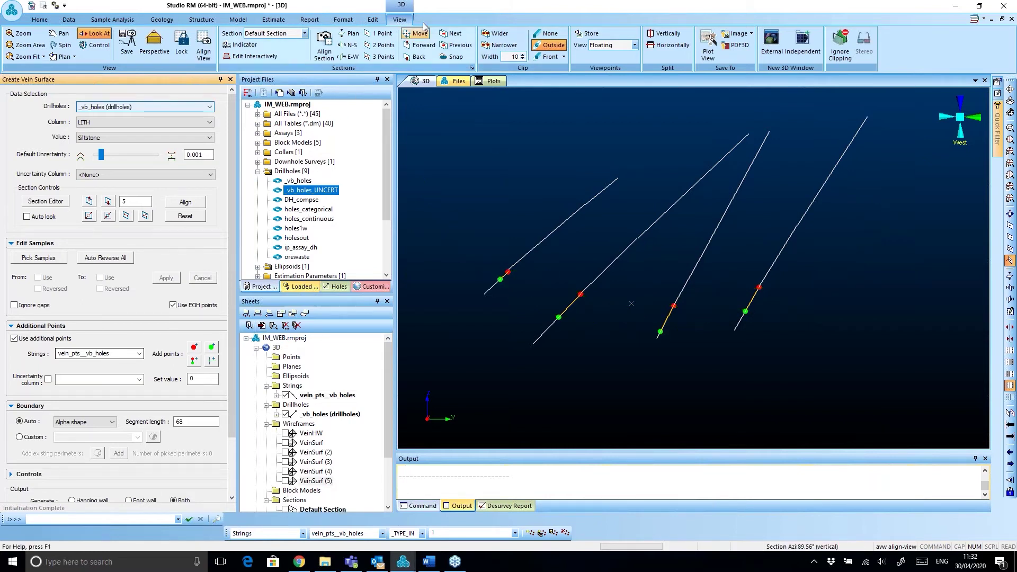
left_click(546, 35)
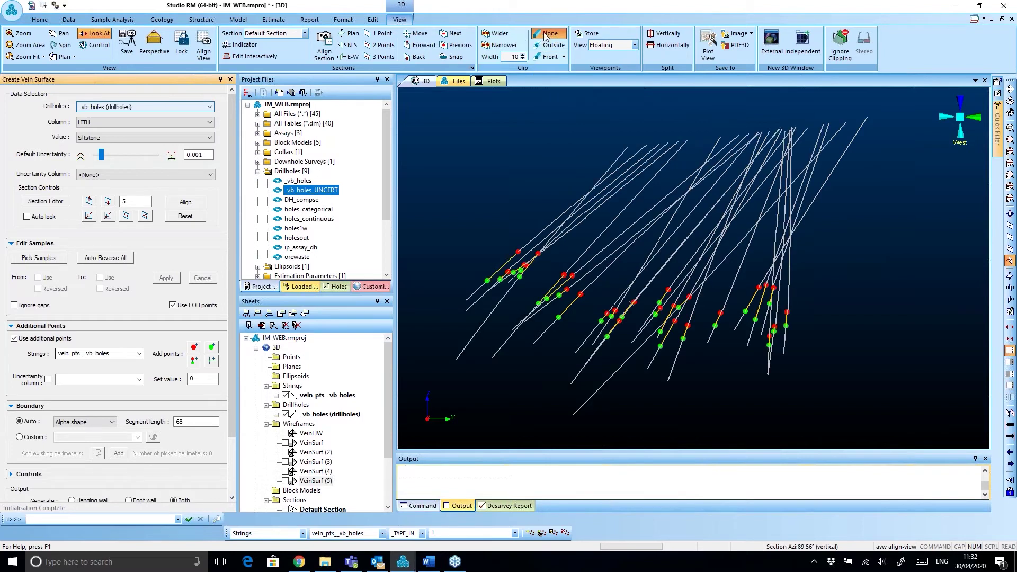
- Set the default section to plan orientation and align the 3D view to look down on the drillholes
left_click(350, 33)
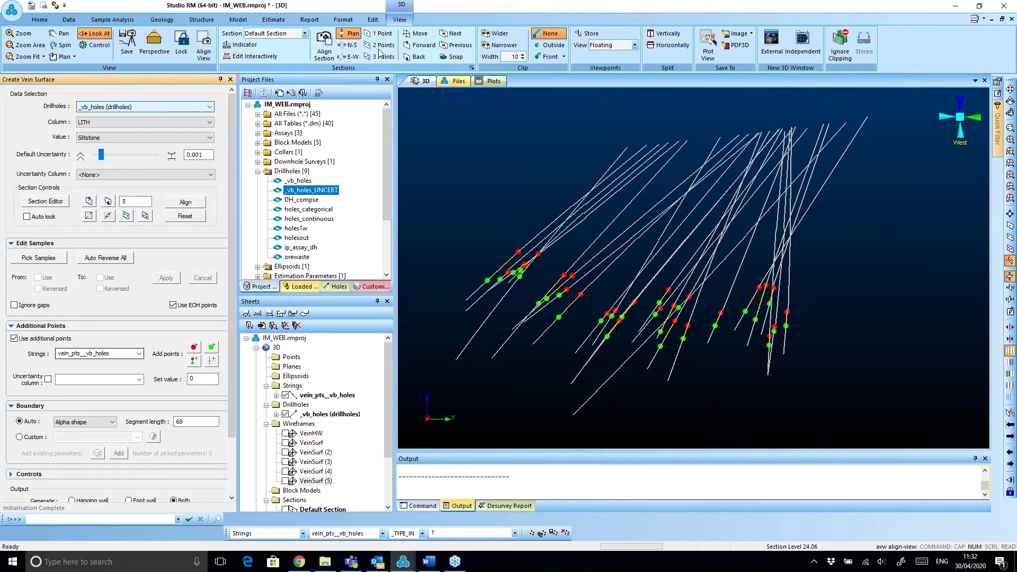
left_click(204, 47)
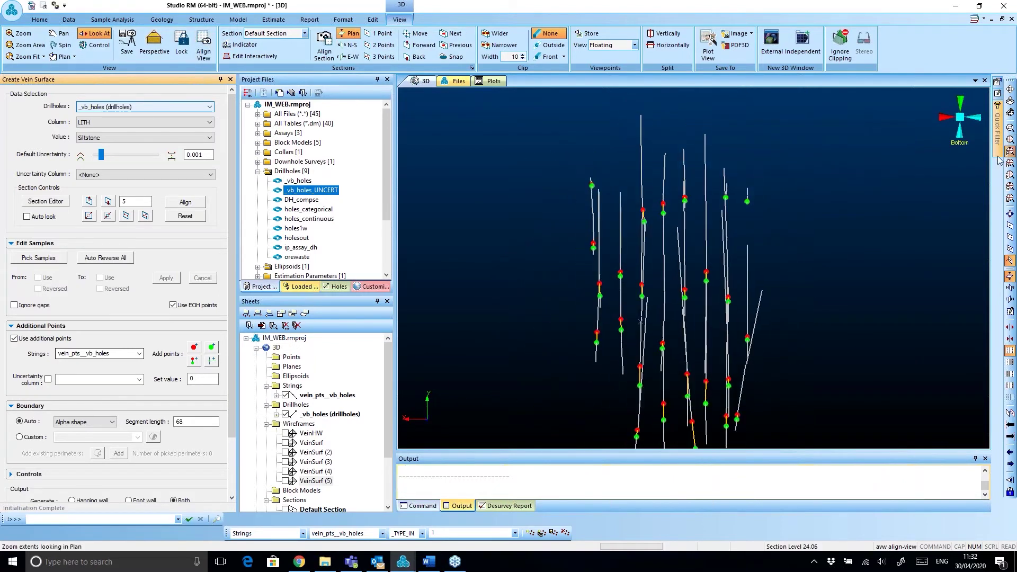
scroll(663, 317, "down", 2)
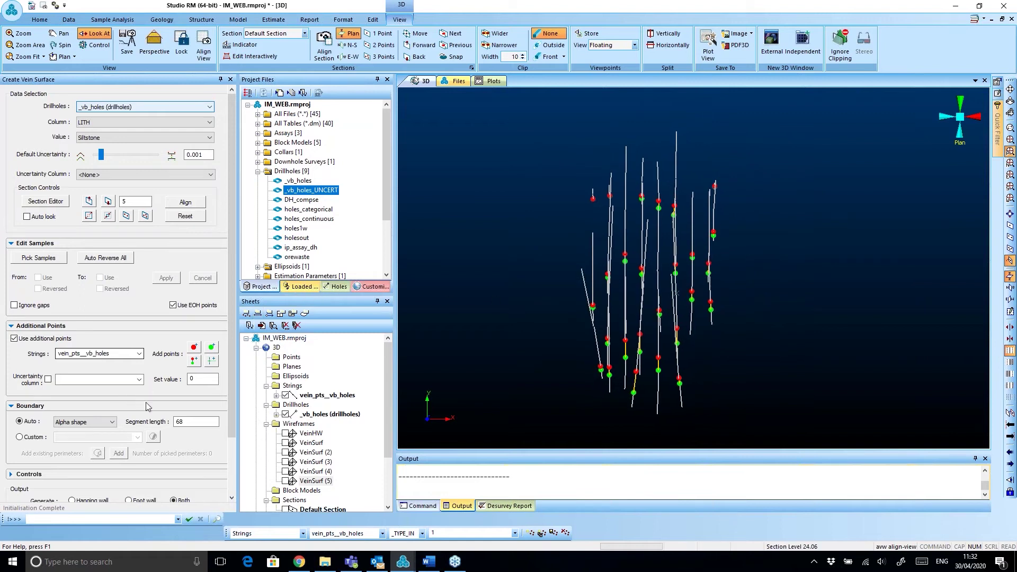
scroll(77, 348, "down", 3)
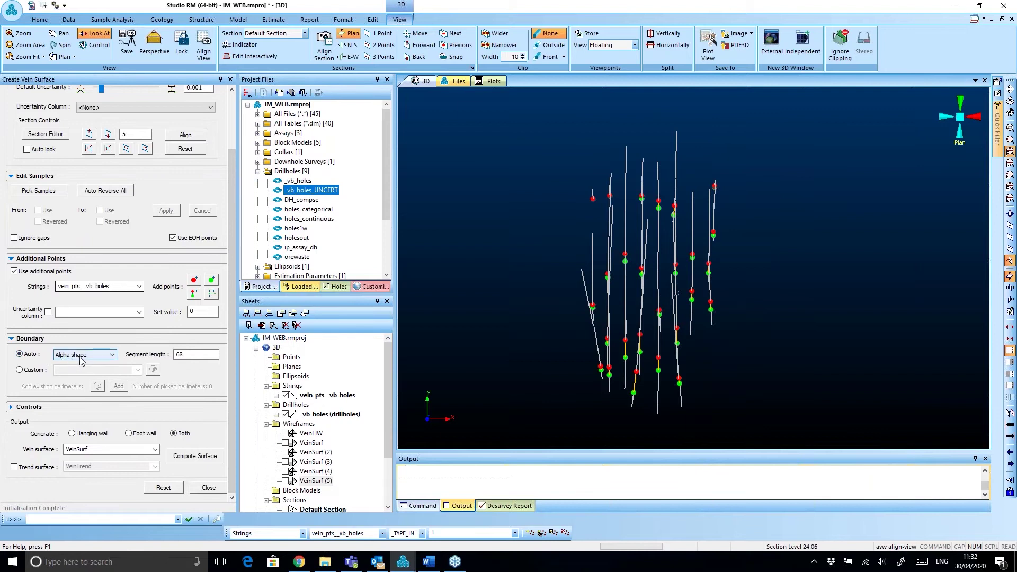
left_click(112, 356)
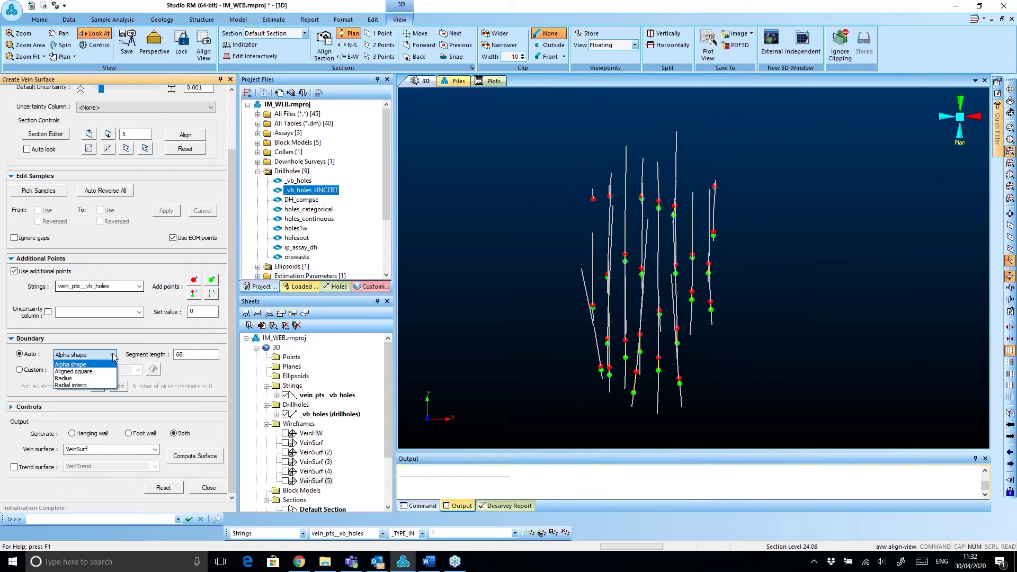
scroll(120, 340, "up", 2)
left_click(10, 408)
left_click(11, 406)
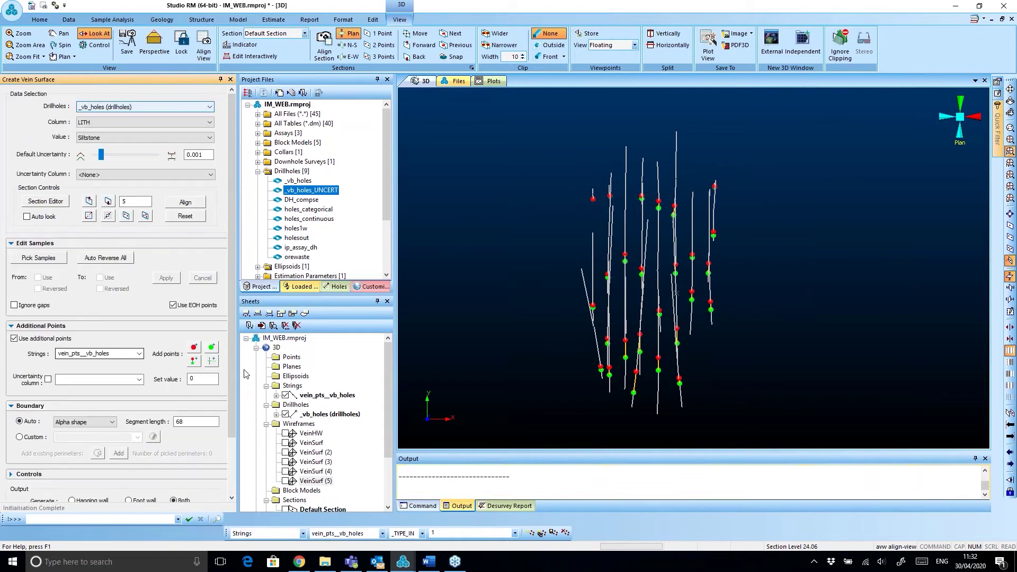
- Switch the vein boundary to Custom and digitise a closed 11-point perimeter around the drillhole intercepts in plan
scroll(227, 383, "down", 3)
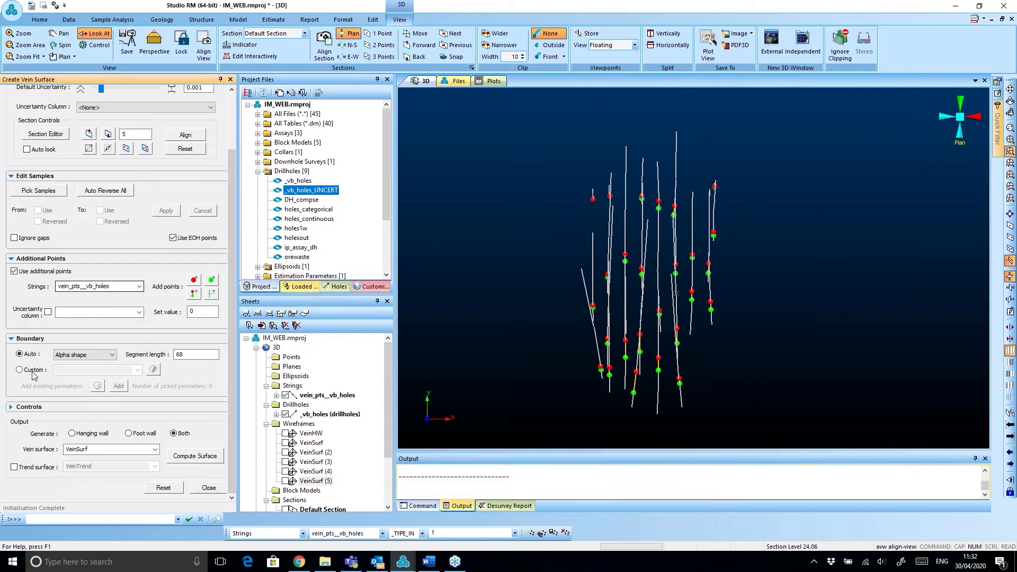
left_click(33, 371)
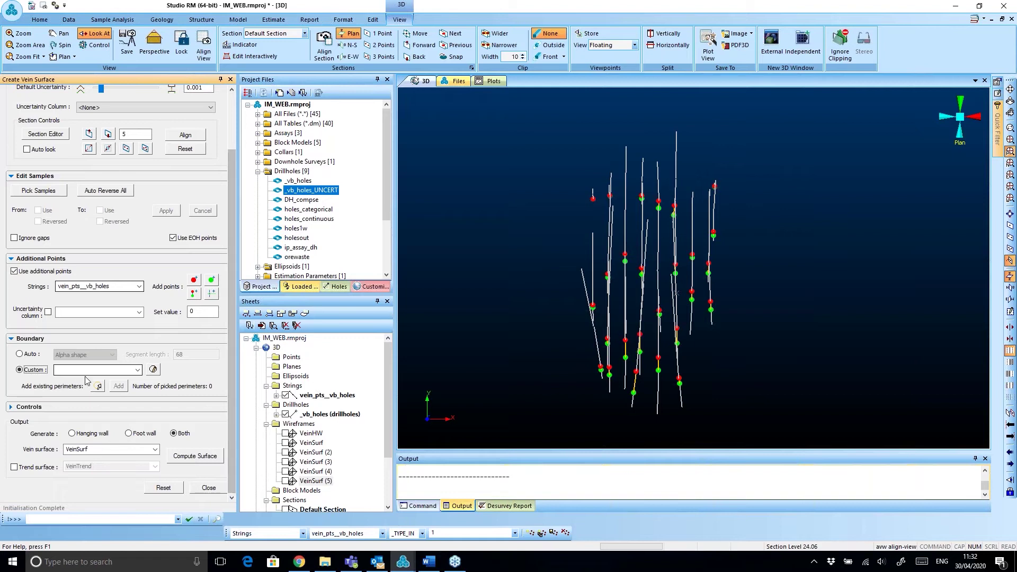
left_click(153, 370)
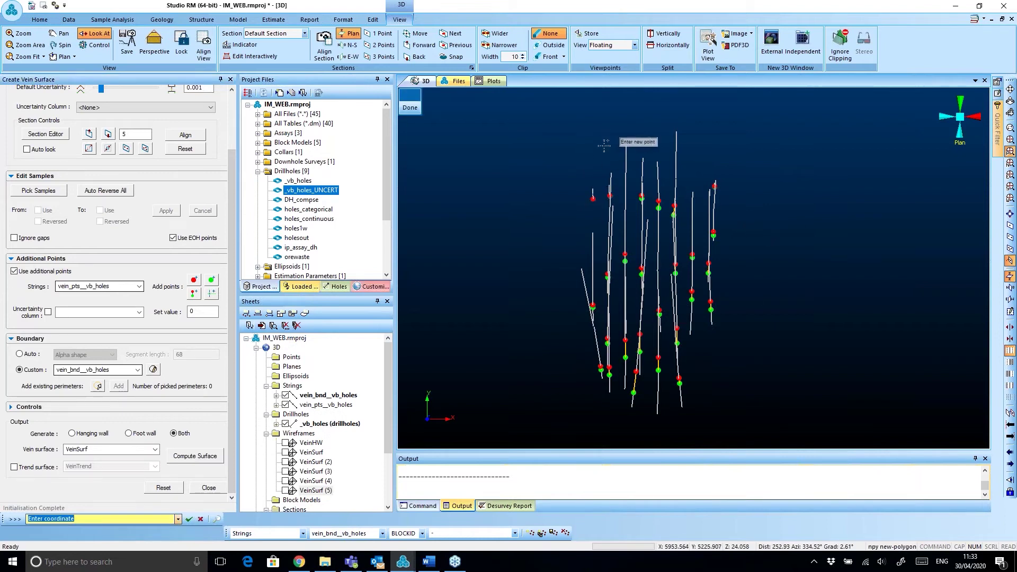
left_click(584, 214)
left_click(589, 183)
left_click(627, 164)
left_click(672, 170)
left_click(712, 205)
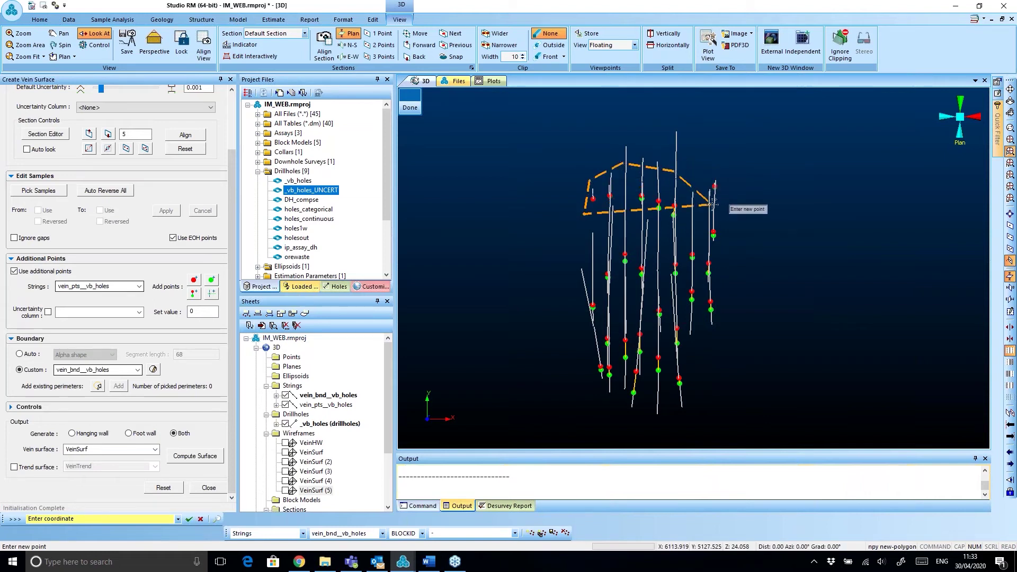
left_click(726, 253)
left_click(716, 340)
left_click(695, 391)
left_click(658, 414)
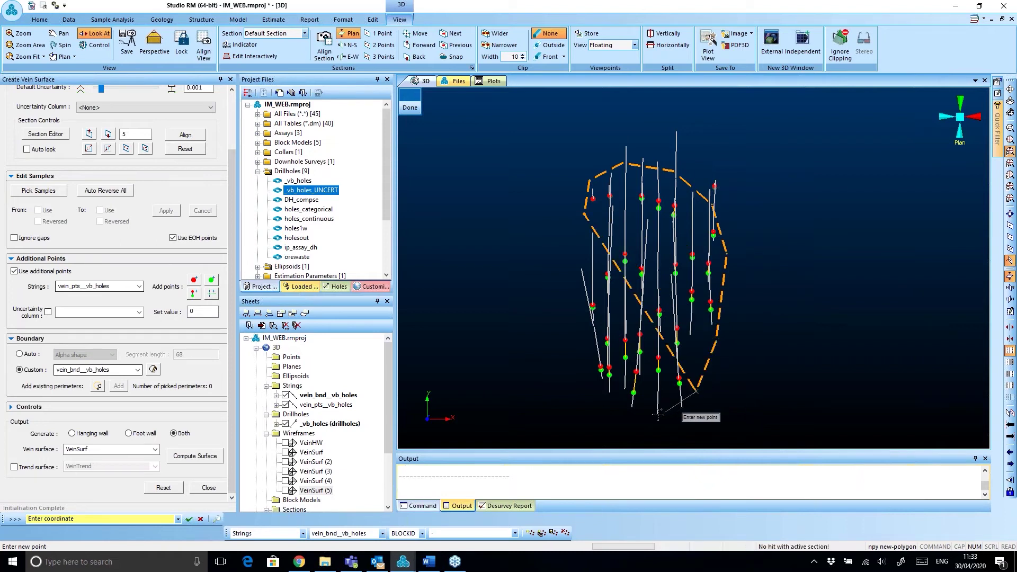
left_click(599, 412)
left_click(576, 378)
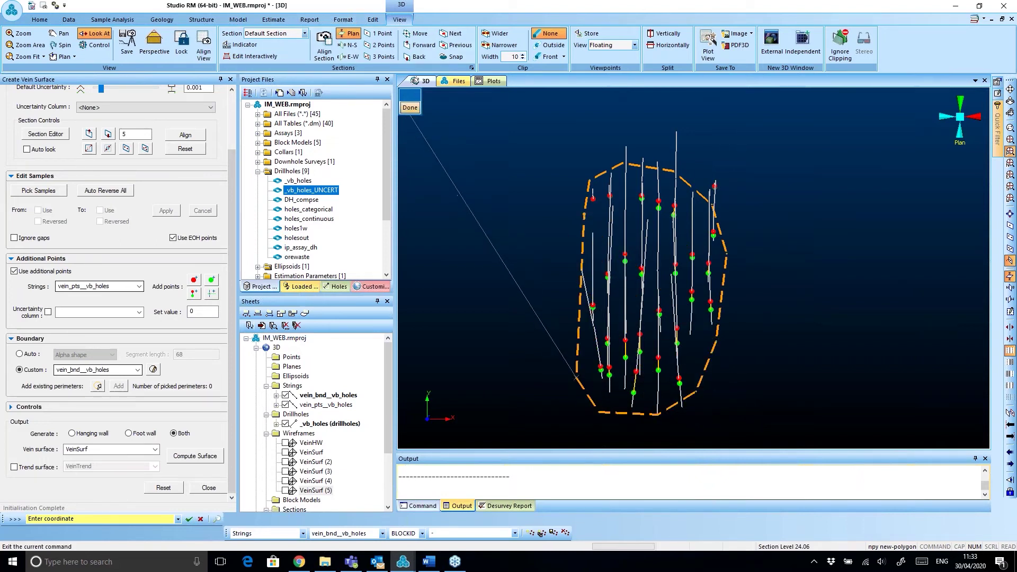
left_click(410, 103)
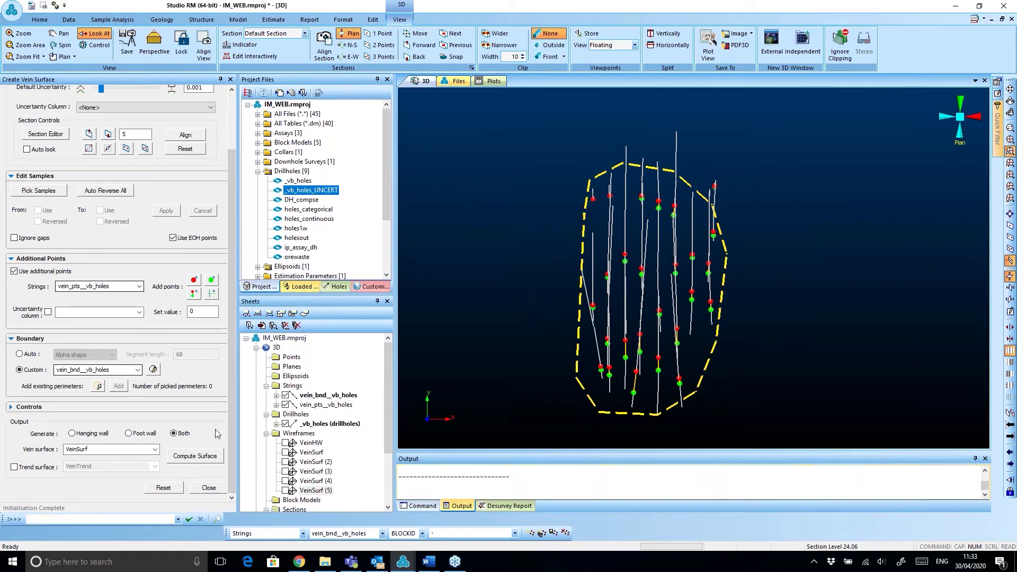
- Compute the vein surface for both hanging wall and footwall within the custom boundary
left_click(200, 457)
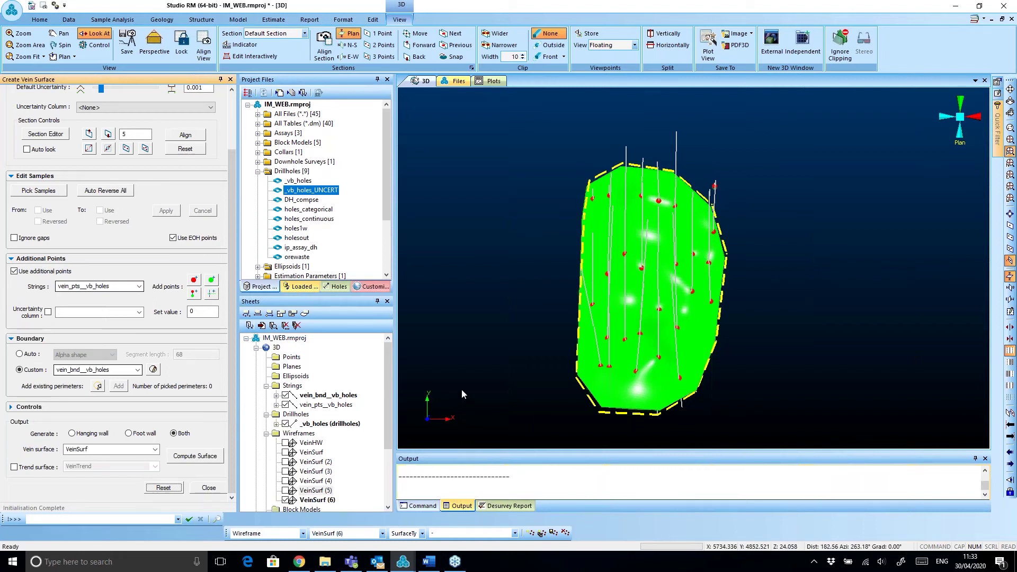
left_click_drag(693, 301, 652, 340)
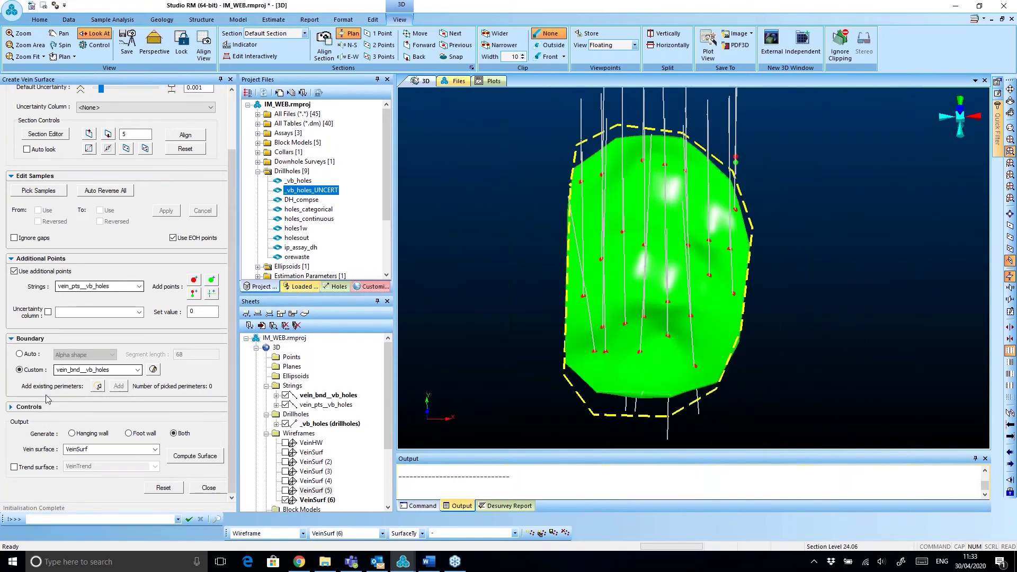
- Expand the Controls settings and examine the continuity, thickness and resolution options along with the computed surface's shape from several angles
left_click(10, 407)
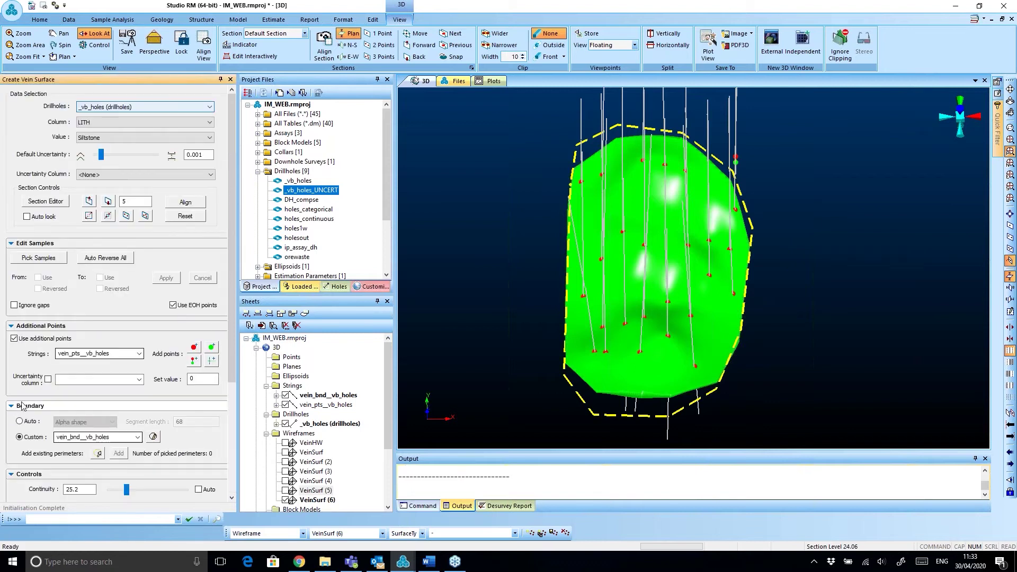
scroll(62, 392, "down", 3)
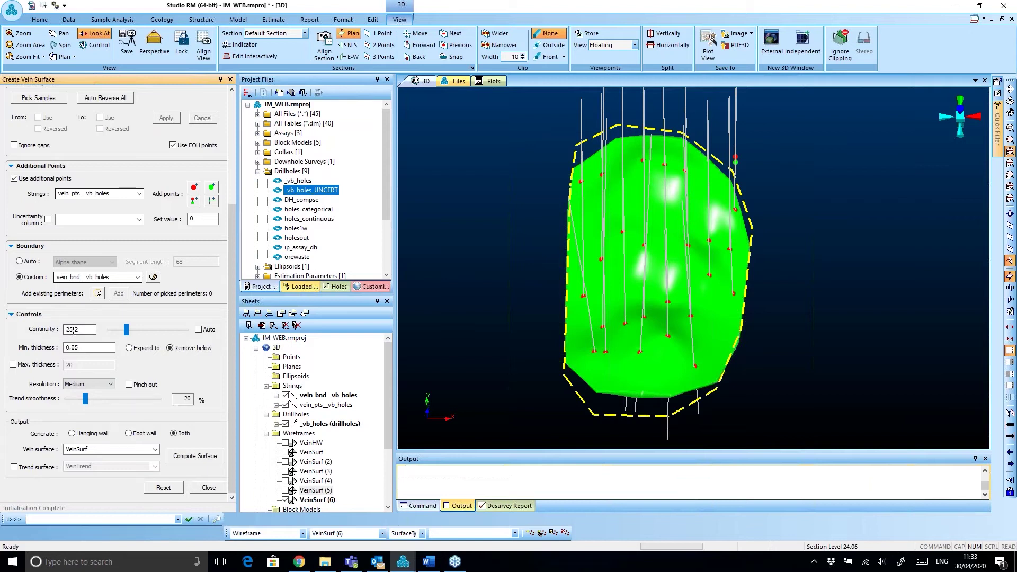
left_click(74, 329)
left_click(66, 347)
left_click(32, 366)
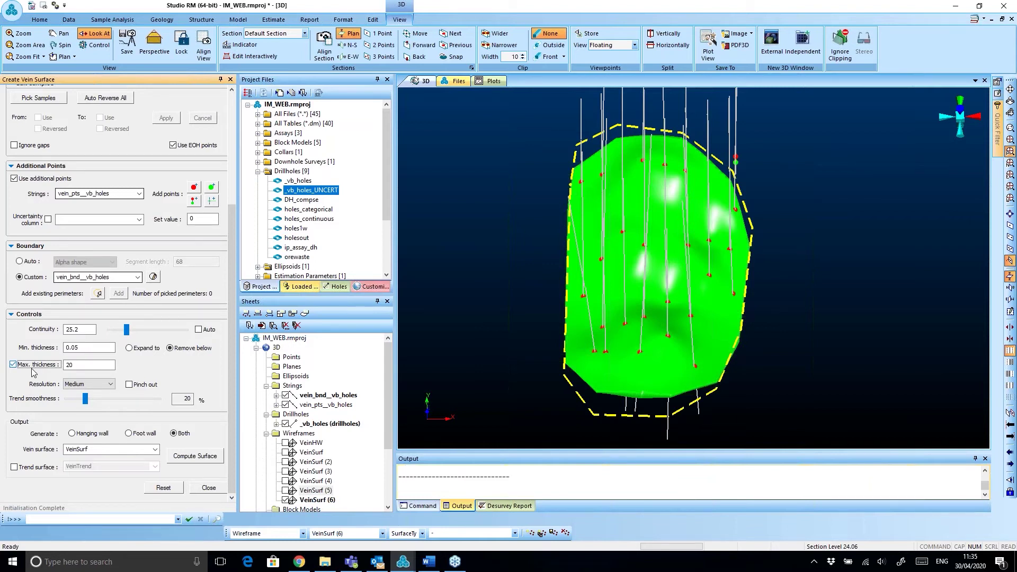
left_click(34, 368)
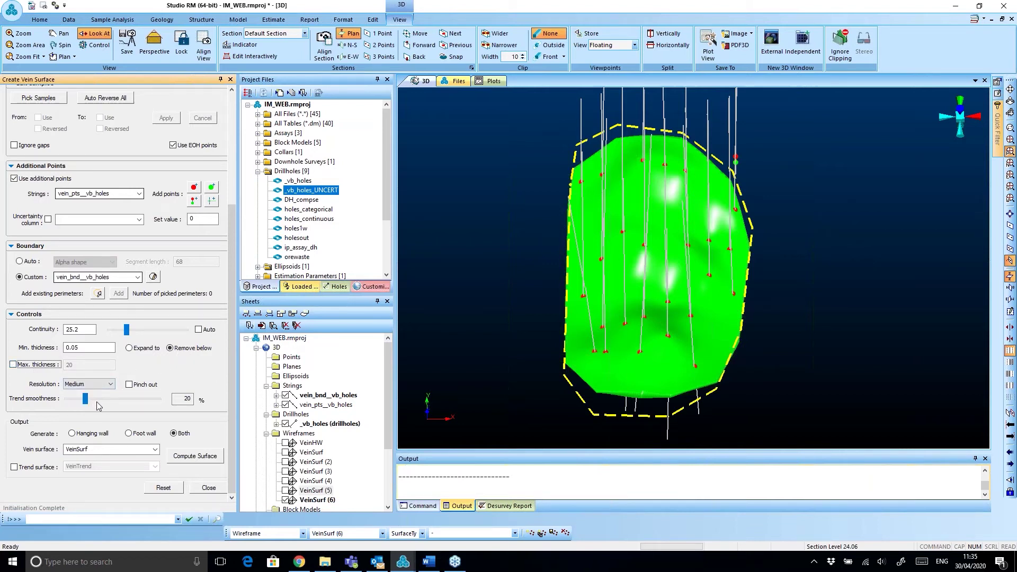
left_click_drag(706, 300, 700, 238)
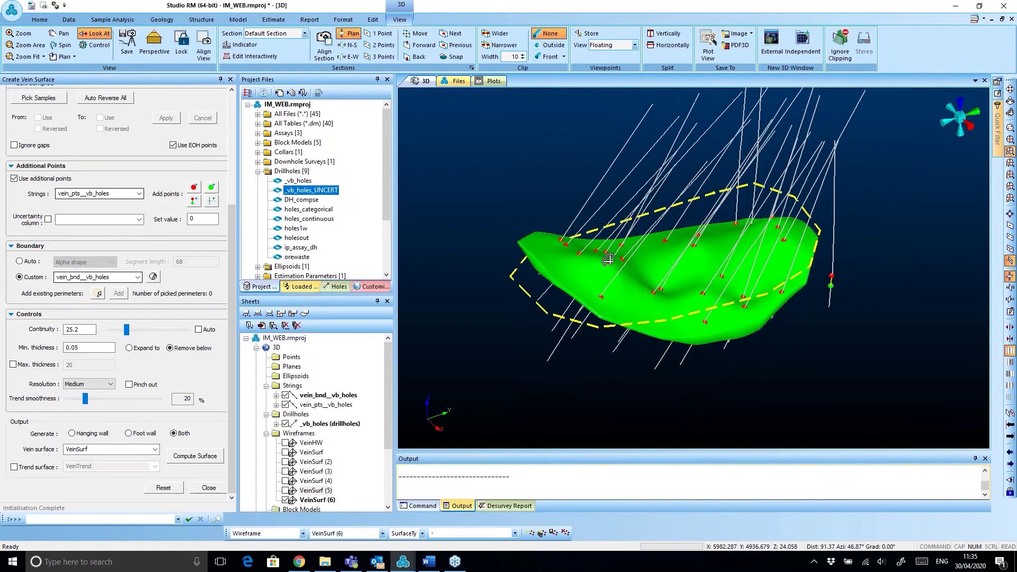
left_click(97, 385)
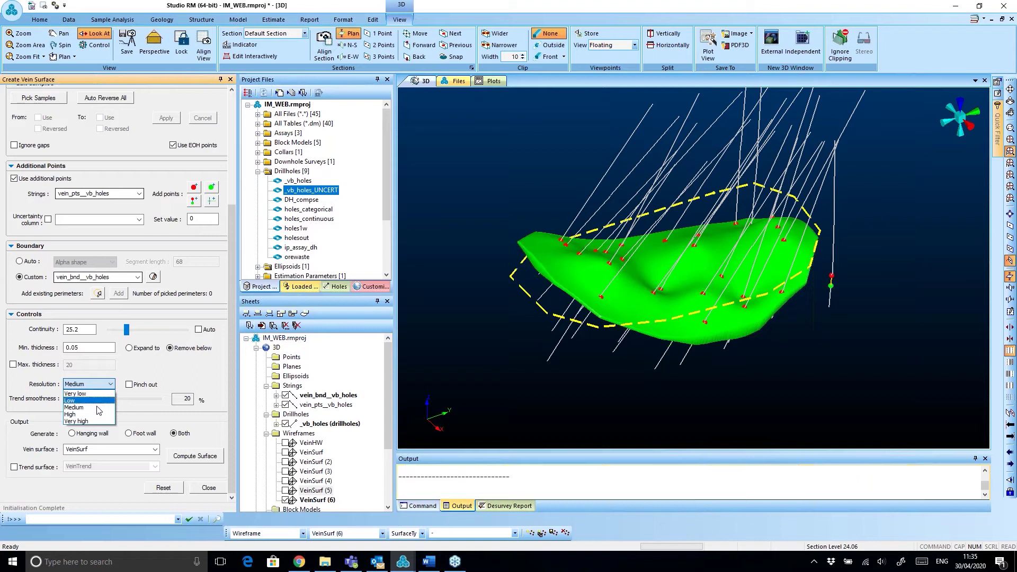
left_click(202, 379)
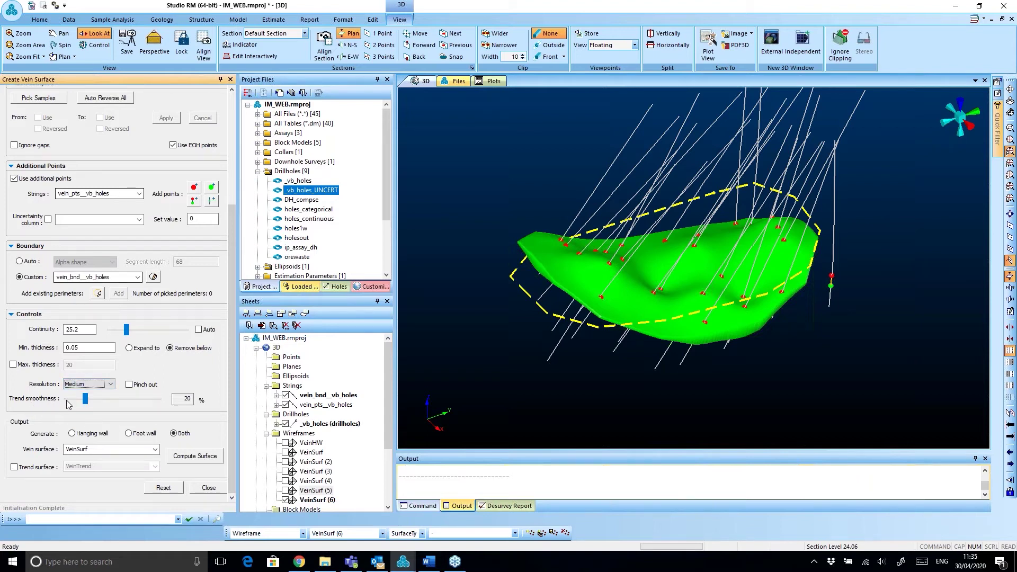
left_click_drag(506, 365, 571, 341)
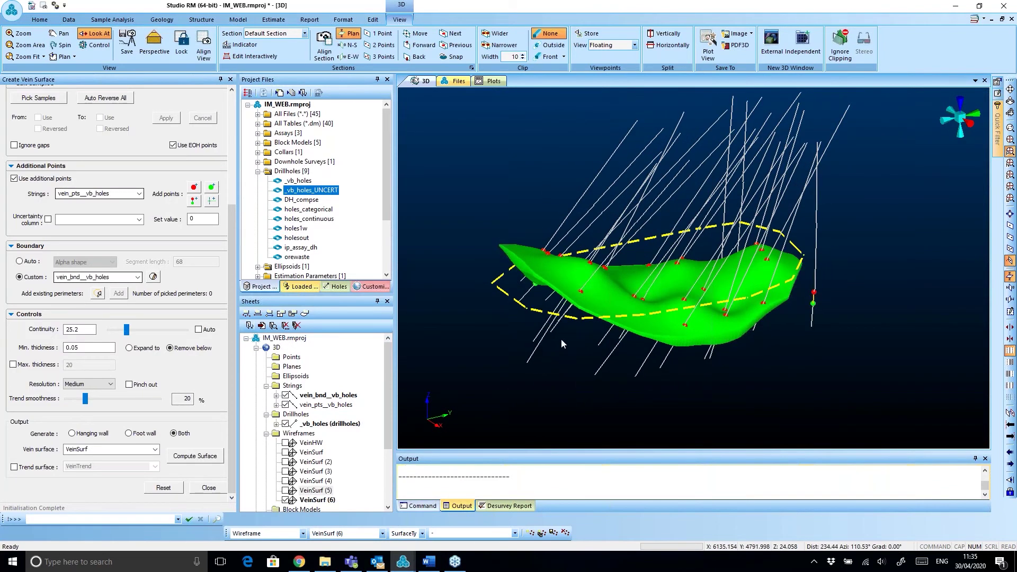
left_click_drag(657, 314, 621, 296)
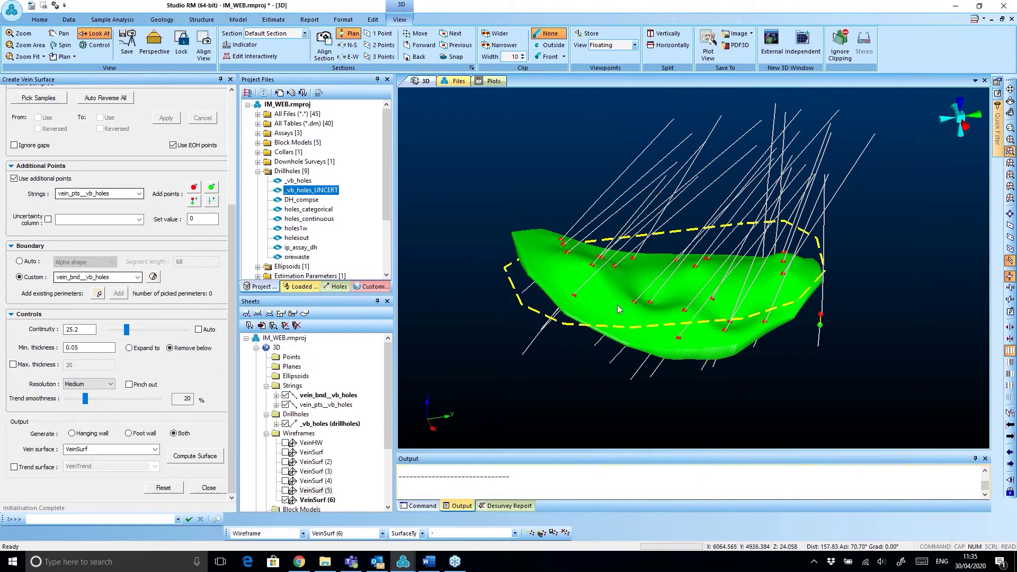
left_click_drag(616, 306, 638, 315)
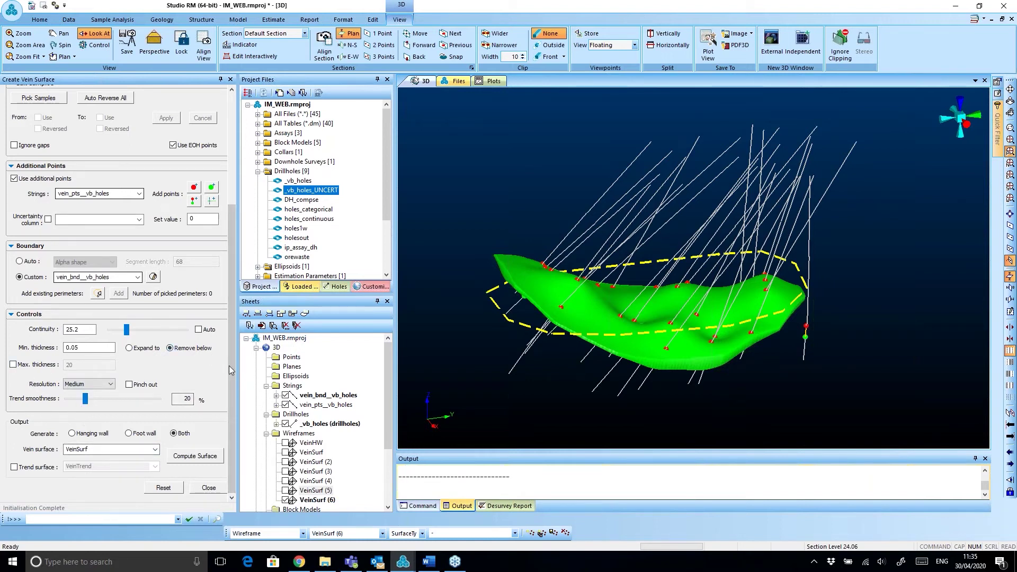
- Switch the vein boundary to Auto with Alpha shape and unload the vein_bnd__vb_holes and vein_pts__vb_holes strings
scroll(222, 391, "up", 2)
scroll(221, 391, "down", 2)
left_click_drag(652, 382, 617, 383)
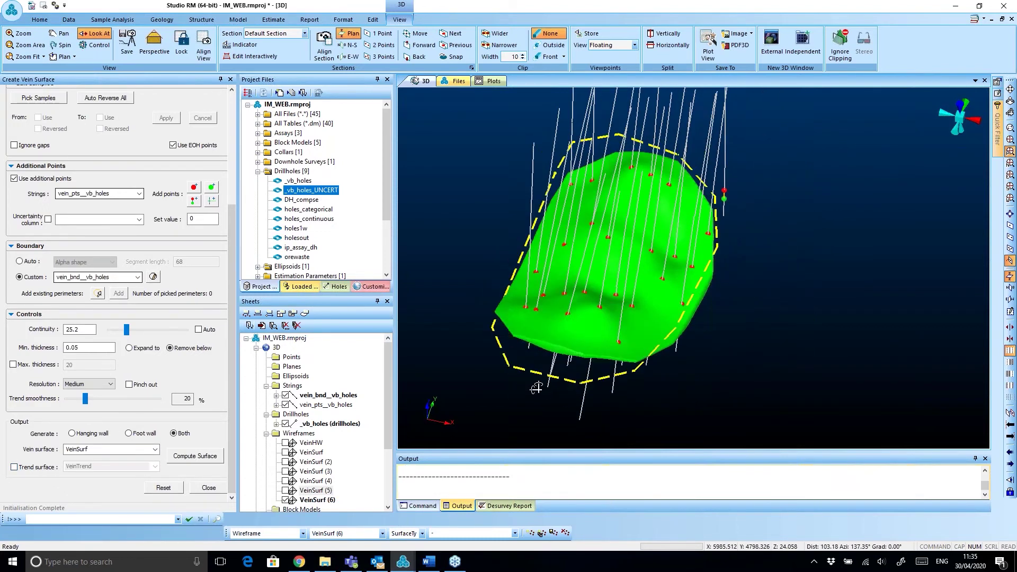
left_click(33, 262)
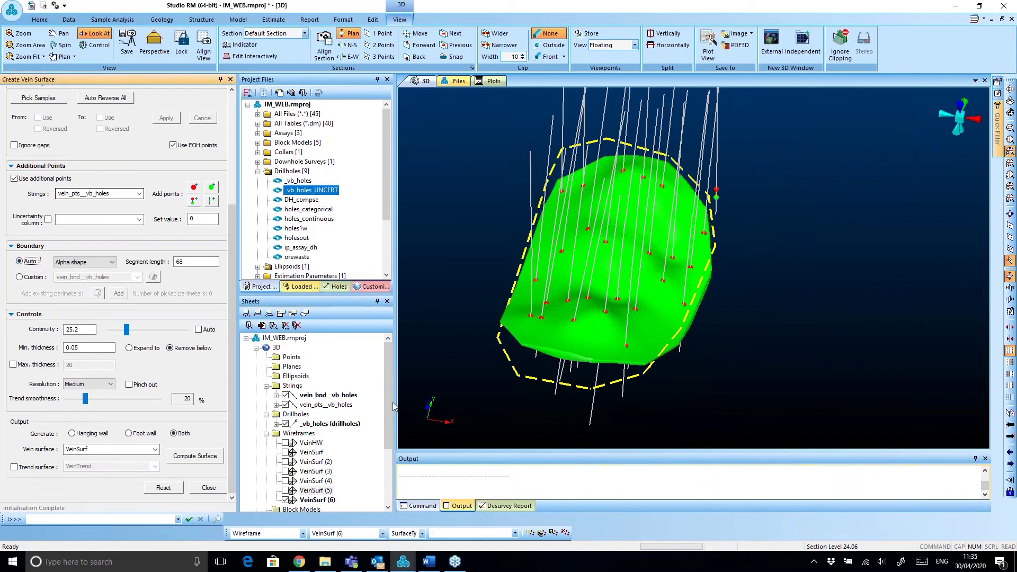
left_click(320, 395)
key("Delete")
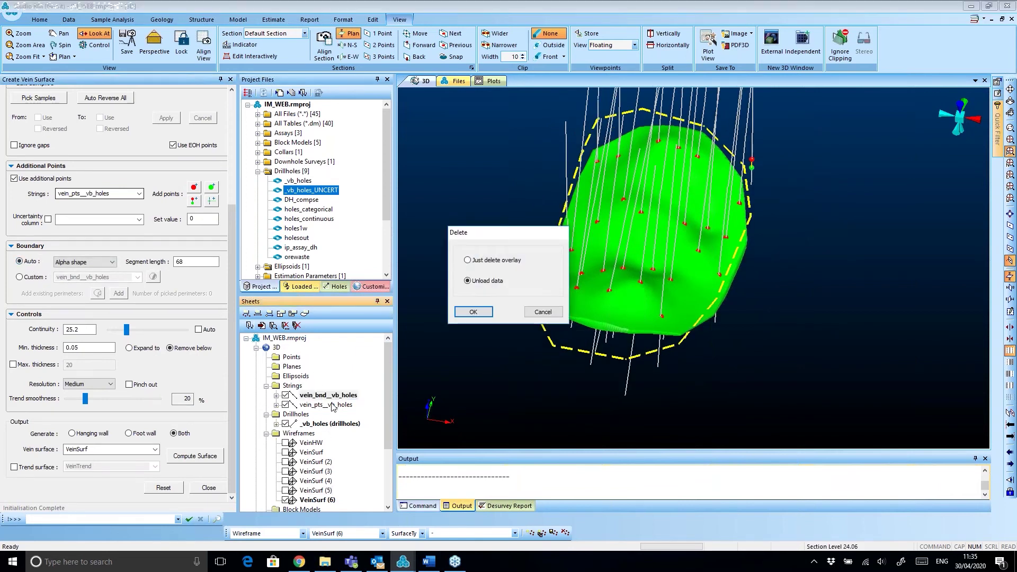
left_click(476, 312)
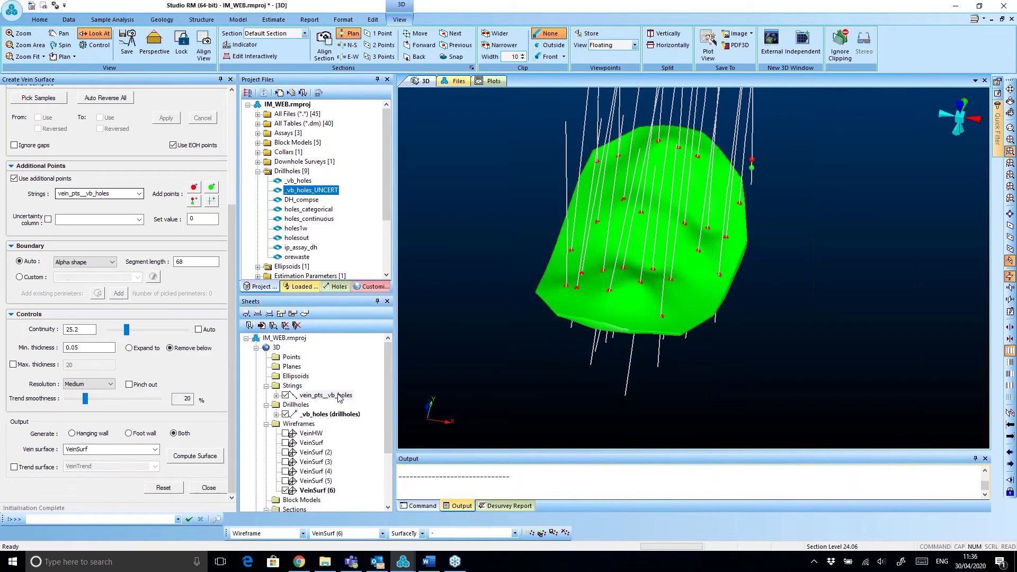
left_click(338, 397)
key("Delete")
left_click(473, 313)
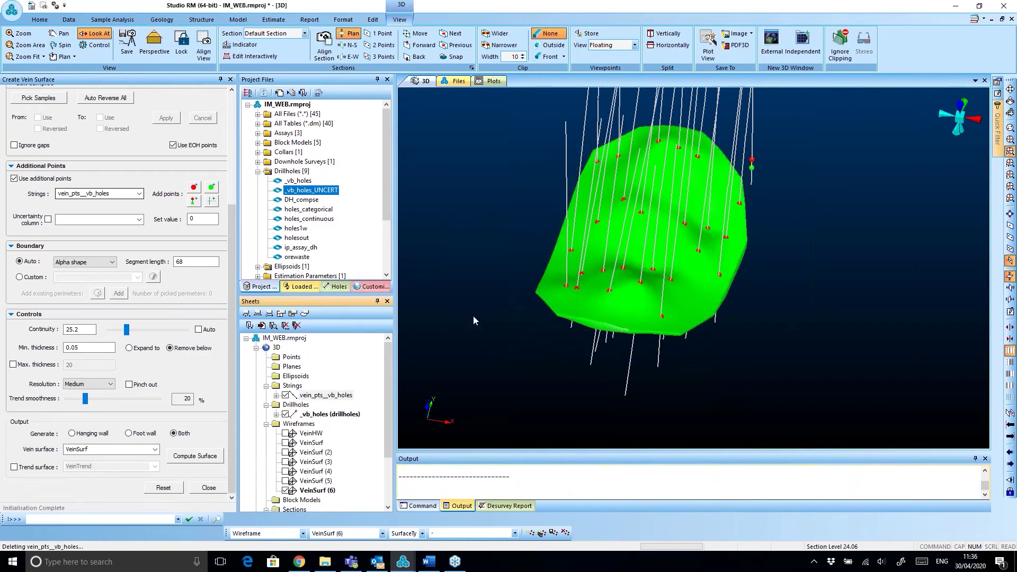
- Enable the VeinTrend trend surface output and recompute the vein surface for both hanging wall and footwall
left_click_drag(530, 326, 498, 337)
left_click(36, 468)
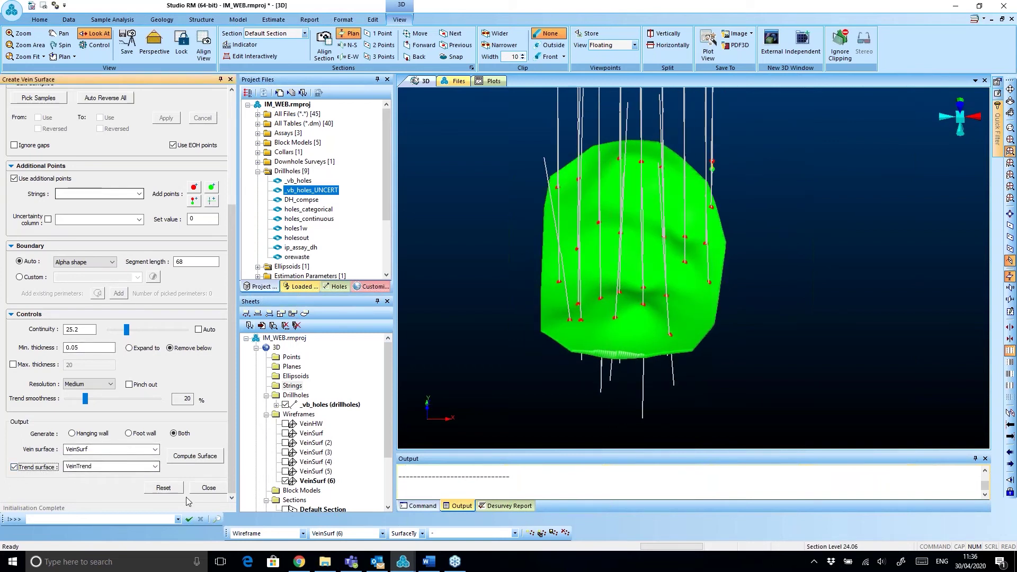
left_click(194, 458)
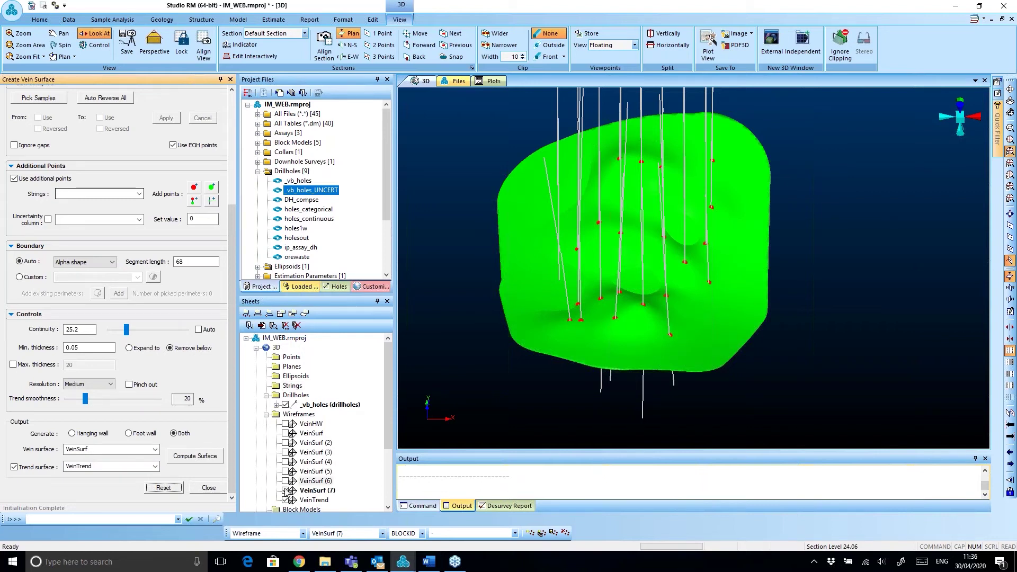
- Hide the VeinSurf (7) wireframe, display only VeinTrend and examine the trend surface against the drillhole intercepts from several angles
mouse_move(710, 318)
left_mouse_down()
mouse_move(642, 193)
mouse_move(710, 333)
left_mouse_up()
left_click(285, 491)
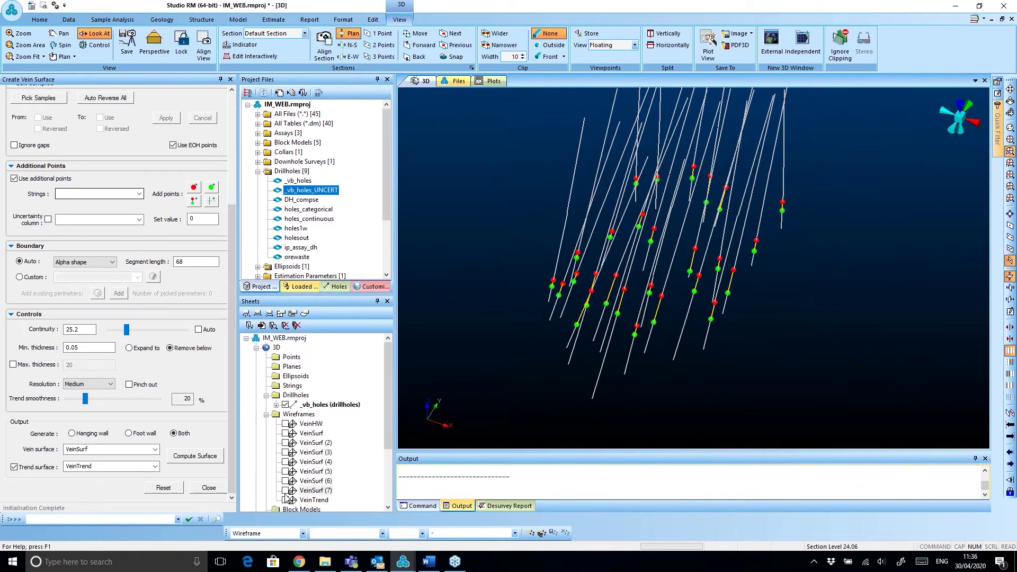
left_click(285, 500)
left_click_drag(608, 392, 625, 375)
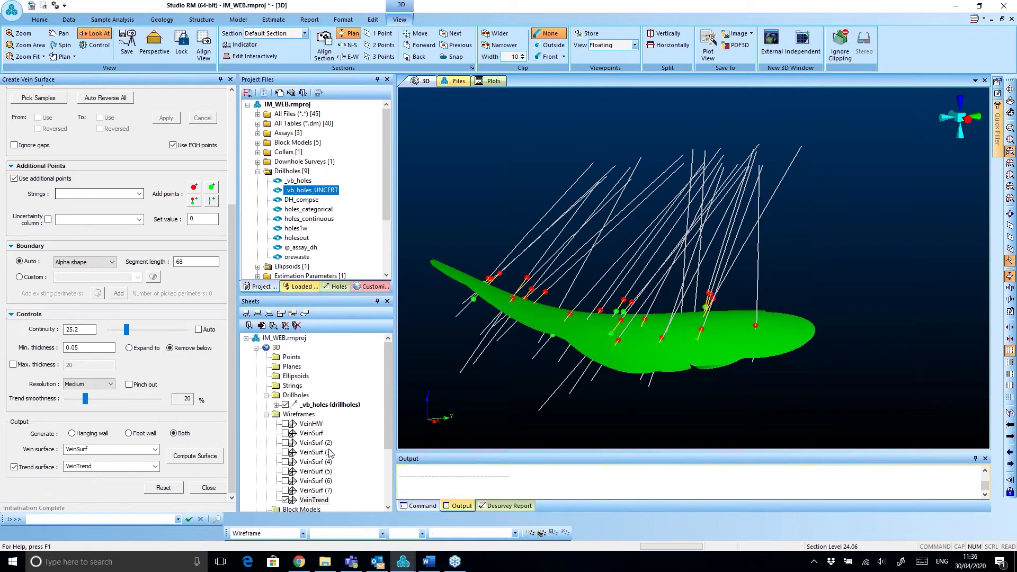
left_click_drag(493, 299, 709, 347)
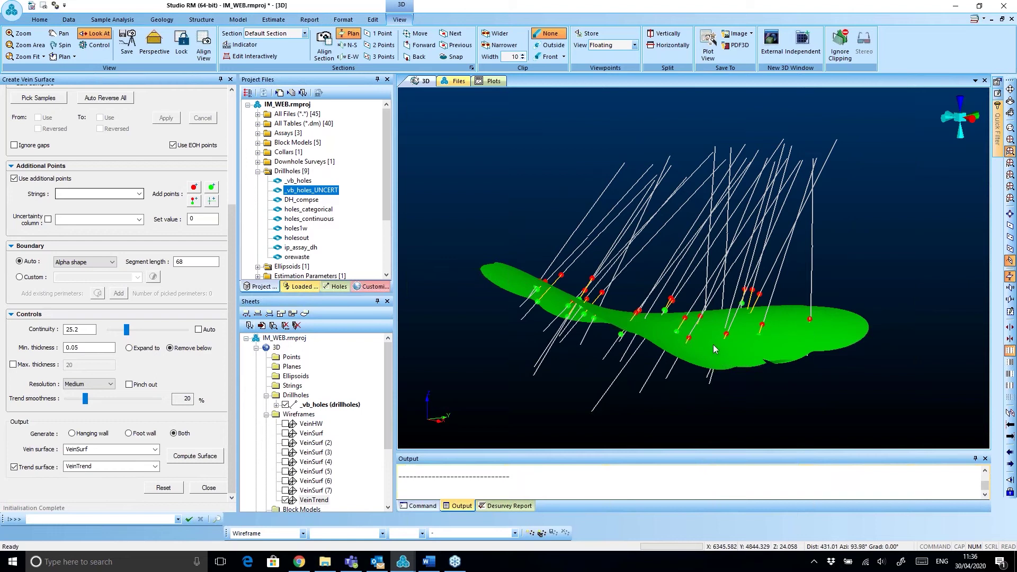
left_click_drag(765, 345, 792, 339)
left_click_drag(710, 347, 628, 339)
- Turn off the trend surface output and review the vein surface settings from data selection through output
left_click(47, 467)
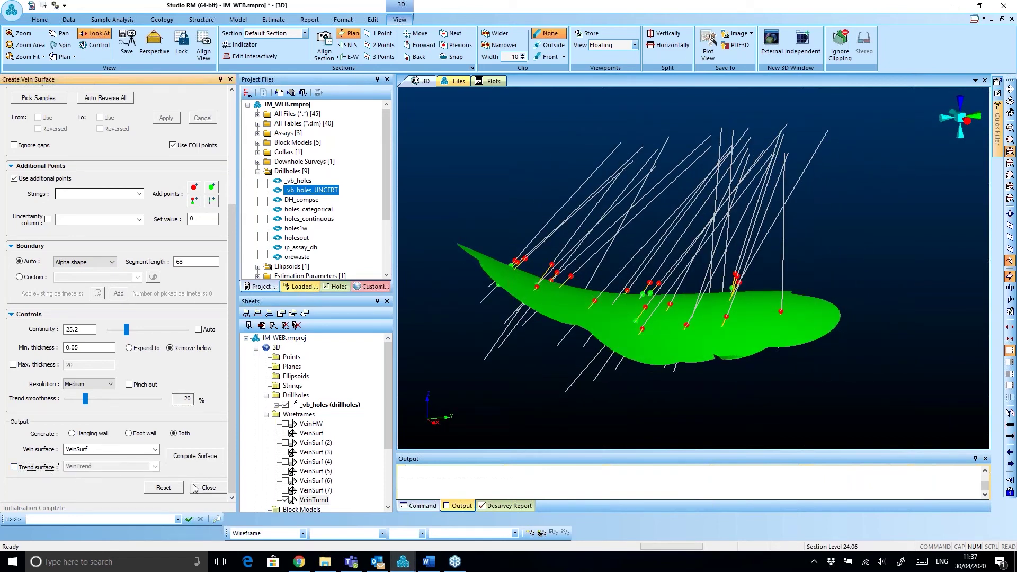
left_click_drag(662, 317, 557, 331)
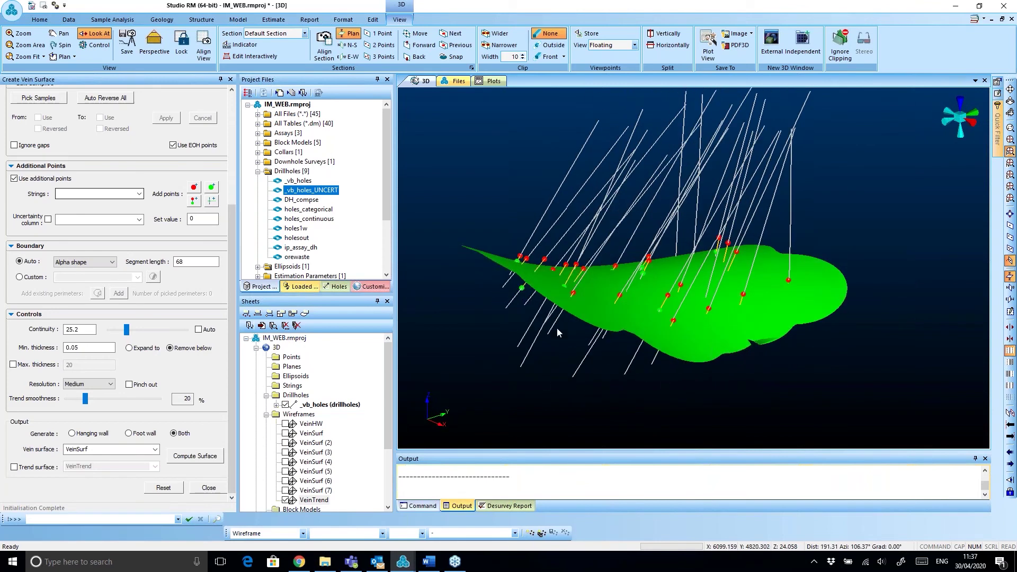
left_click_drag(232, 409, 222, 296)
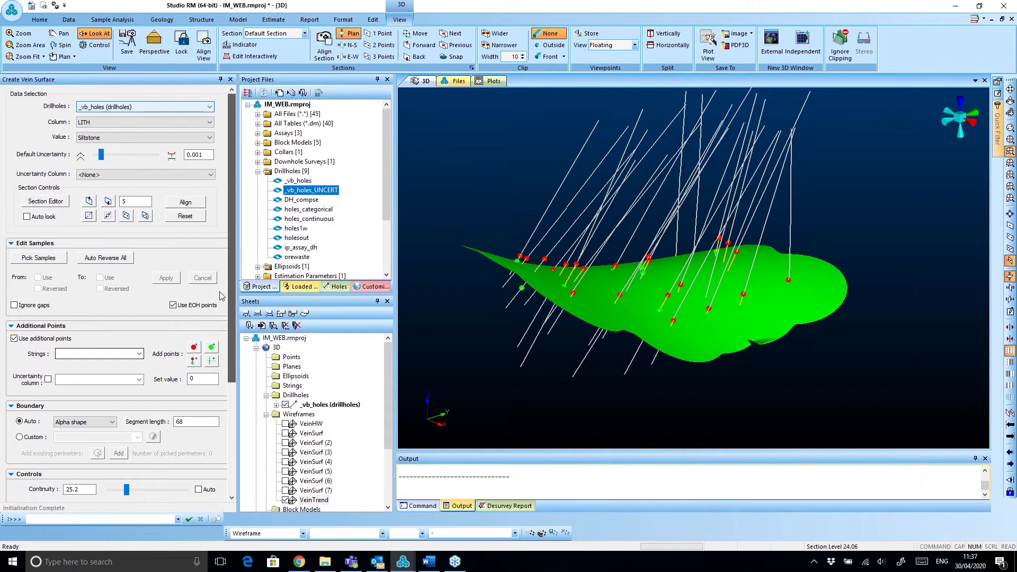
left_click(161, 20)
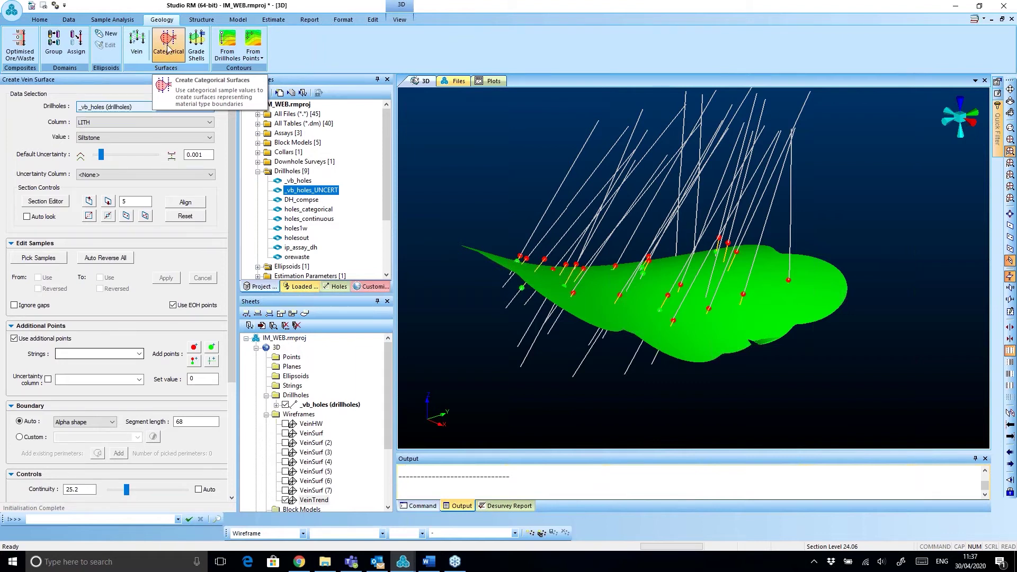
left_click_drag(688, 265, 668, 275)
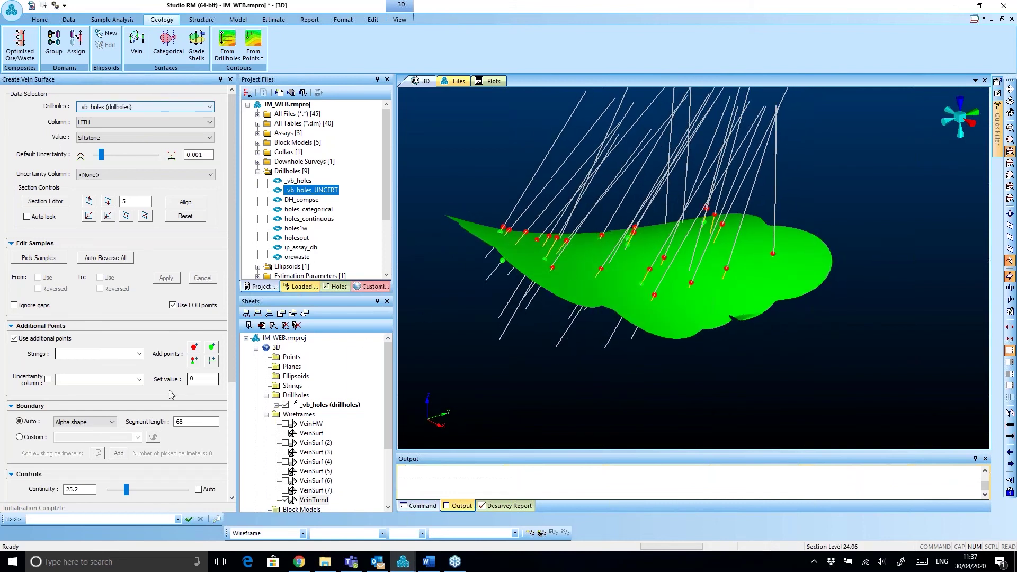
scroll(226, 384, "down", 1)
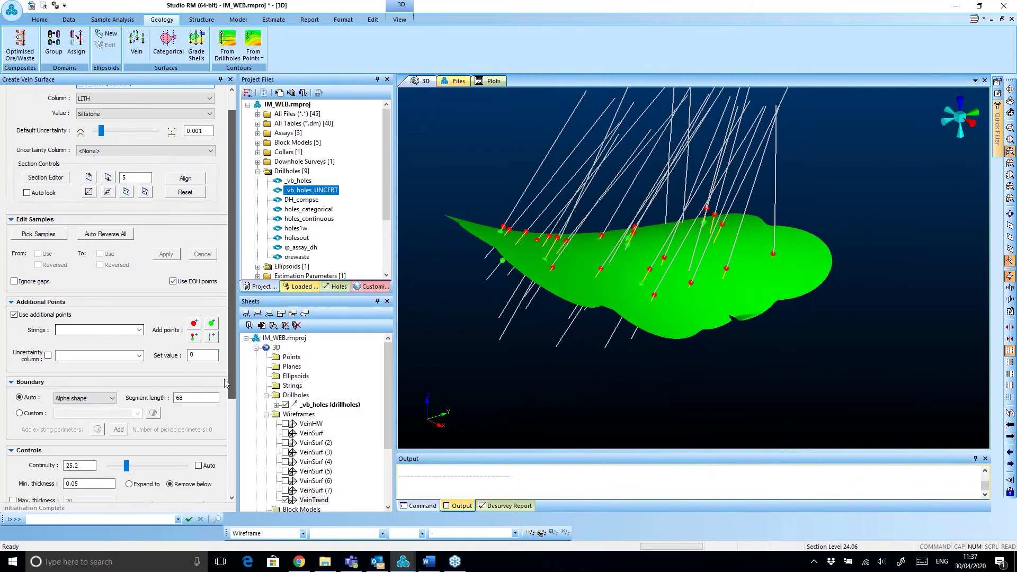
scroll(226, 384, "down", 5)
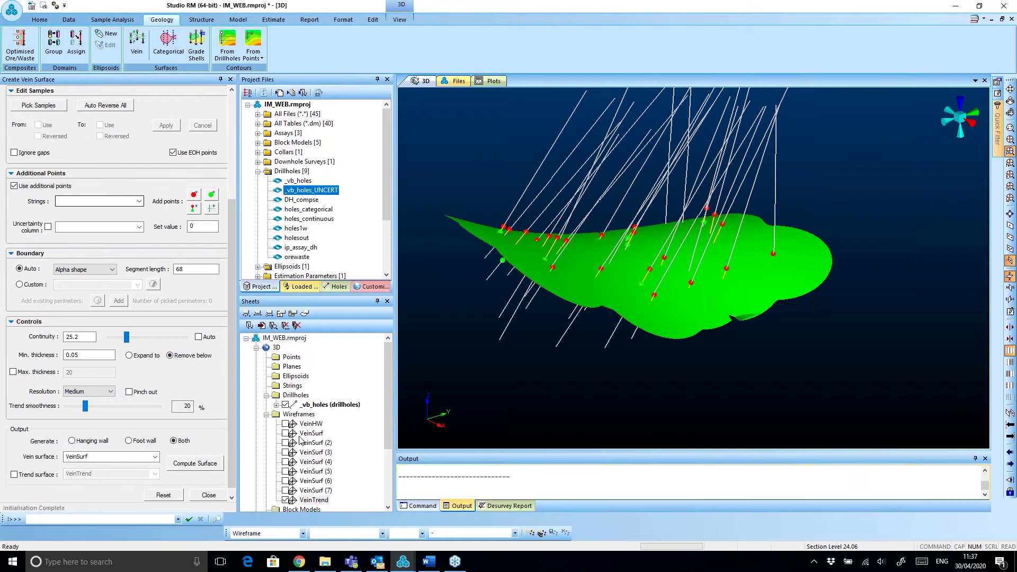
- Look through the generated vein wireframes and inspect the data saving and export options for VeinSurf (7)
left_click(302, 461)
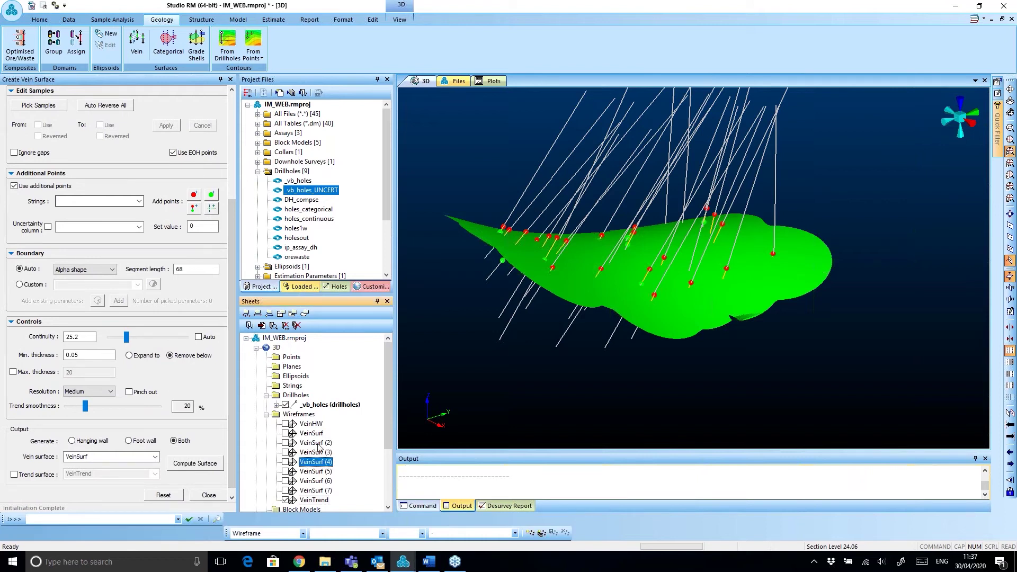
scroll(319, 448, "down", 2)
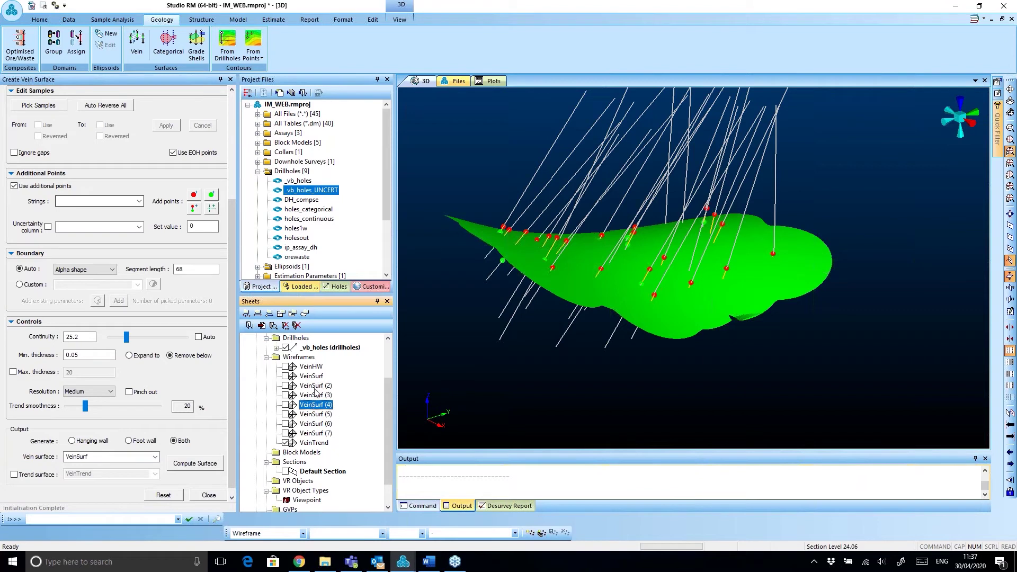
left_click(317, 424)
left_click(318, 434)
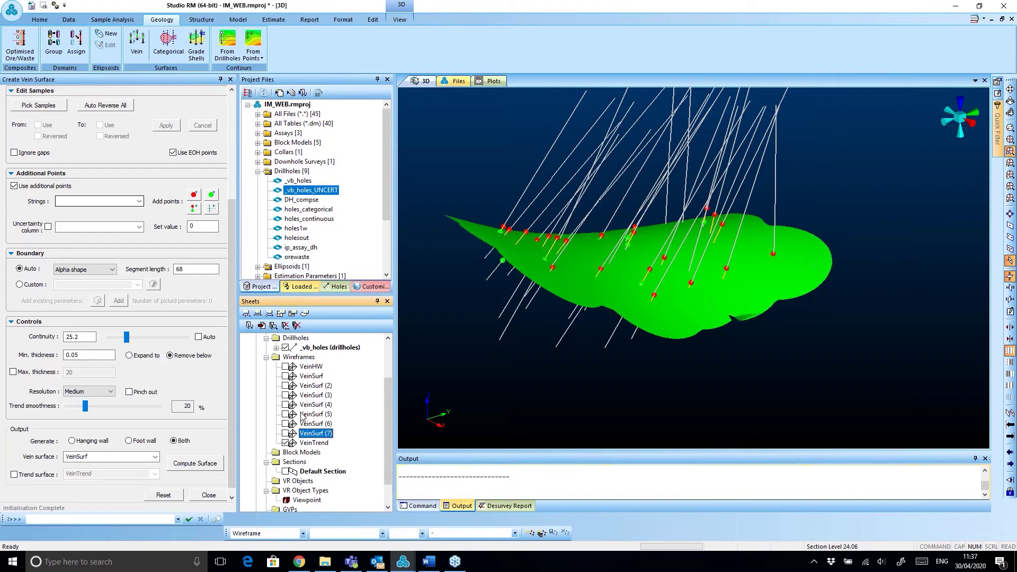
right_click(318, 433)
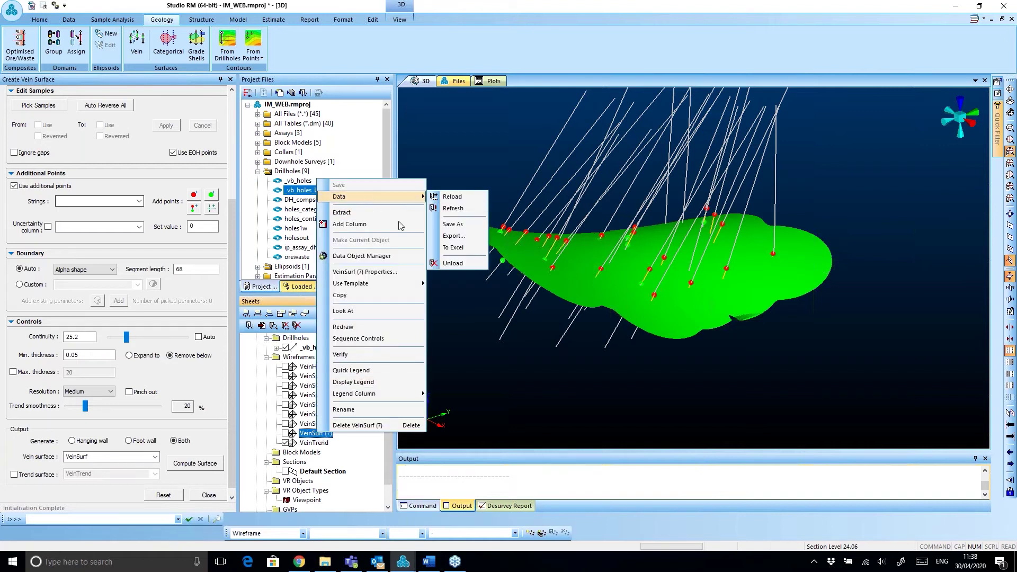
left_click(516, 402)
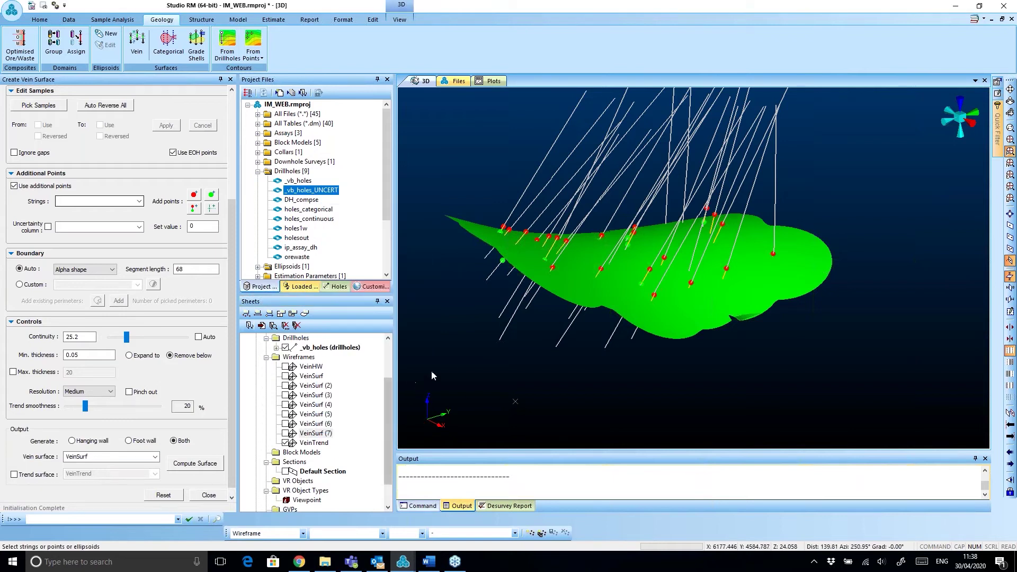
- Unload all data without saving and close the vein surface tool
key("Delete")
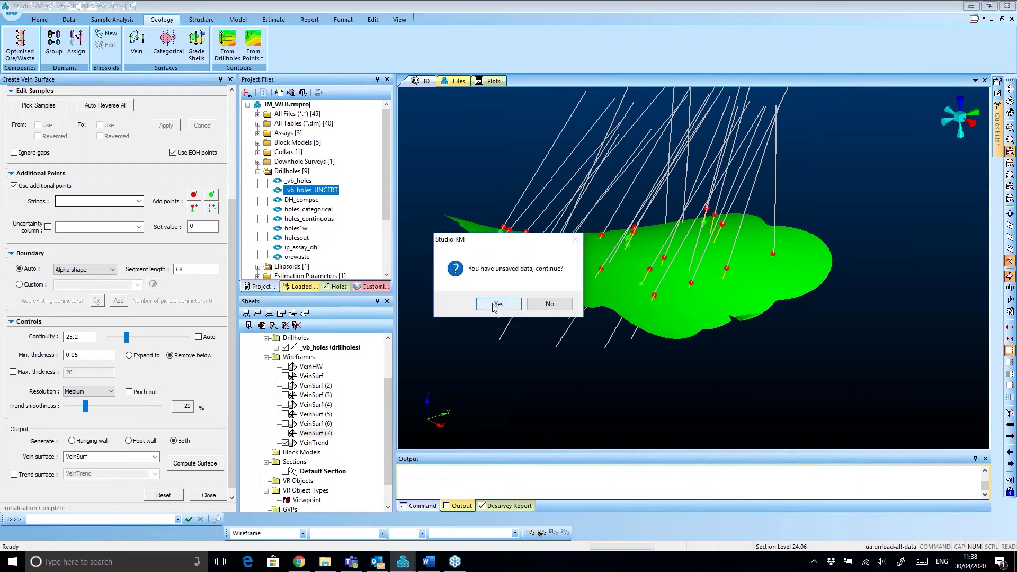
key("Return")
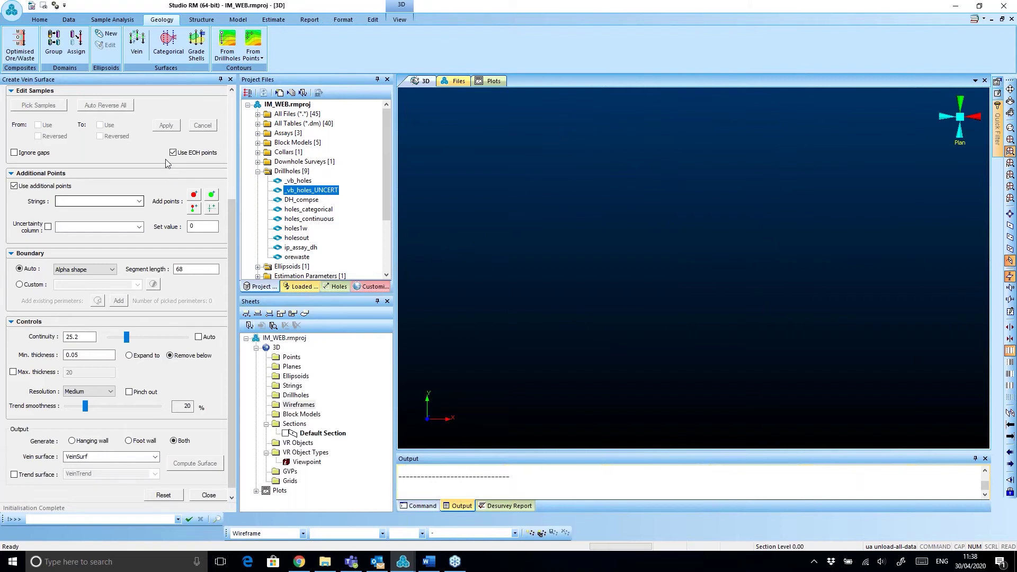
left_click(230, 79)
- Open the Create Categorical Surfaces tool and select the holes_categorical drillhole file in the project
left_click(59, 181)
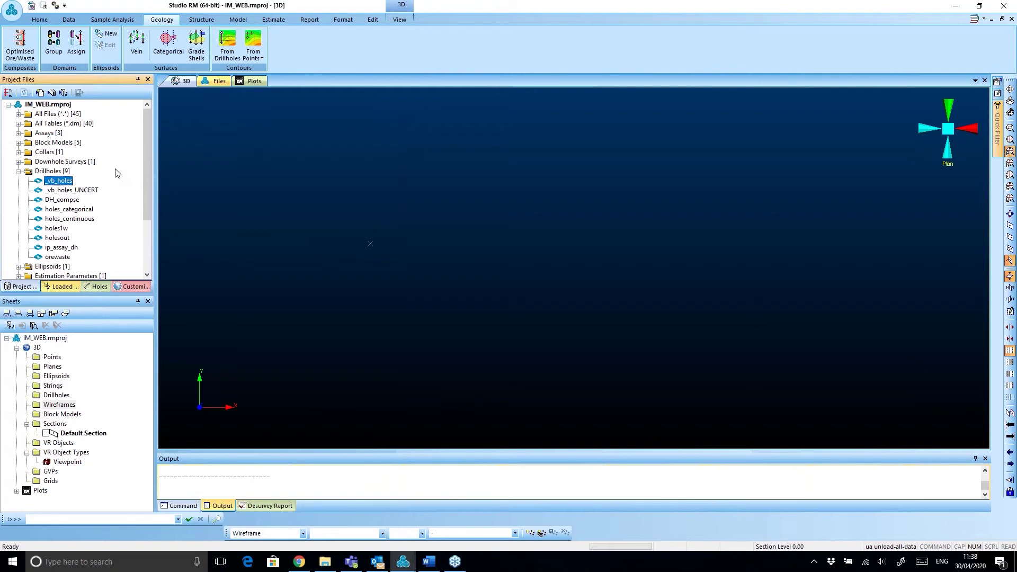
left_click(168, 48)
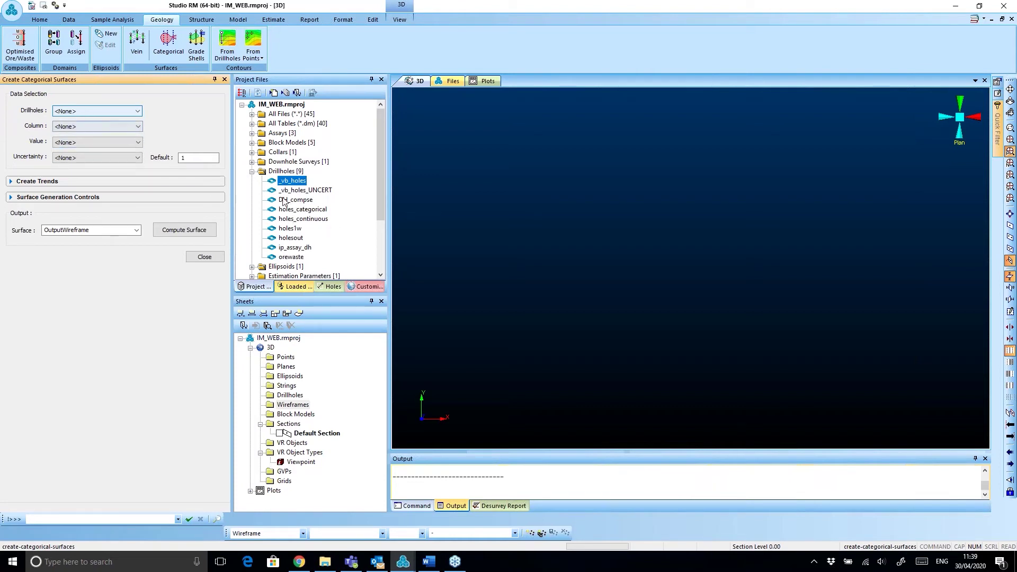
left_click(299, 210)
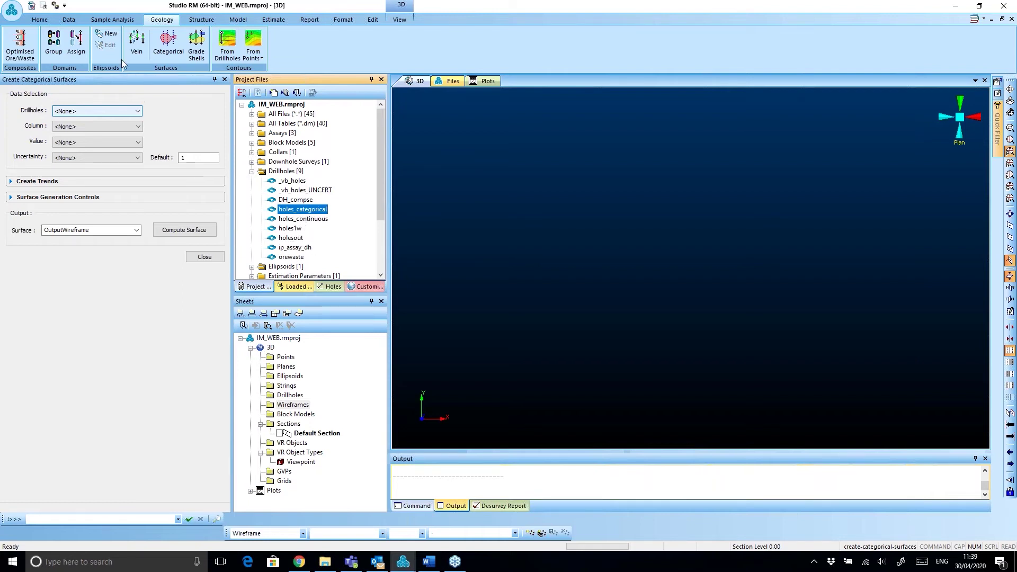
- Start the Optimised Ore/Waste compositing process and restore its saved settings, with _vb_holes as input and DH_compse as output
left_click(17, 49)
left_click(20, 50)
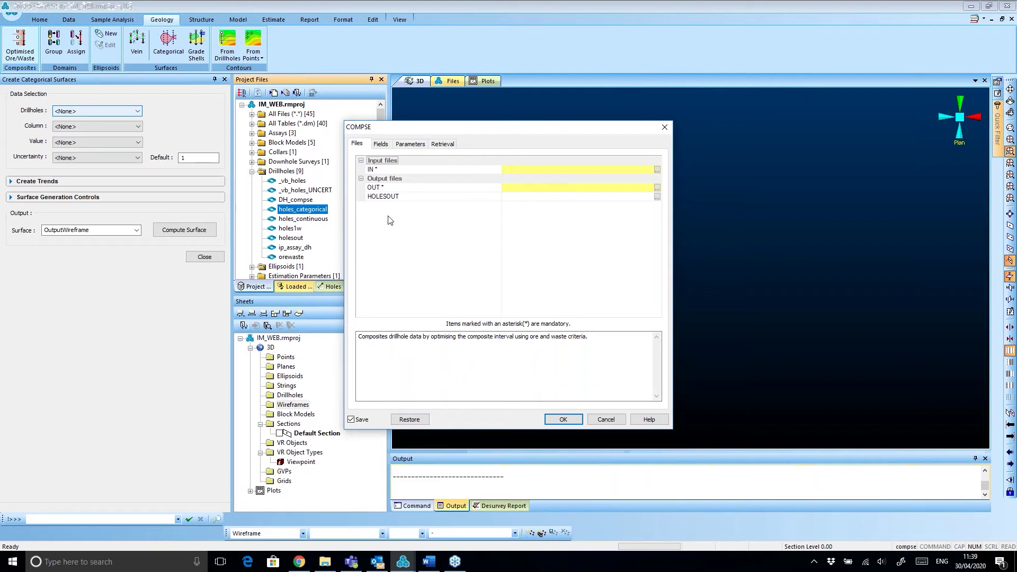
left_click(409, 420)
mouse_move(479, 127)
left_mouse_down()
mouse_move(528, 126)
mouse_move(552, 107)
left_mouse_up()
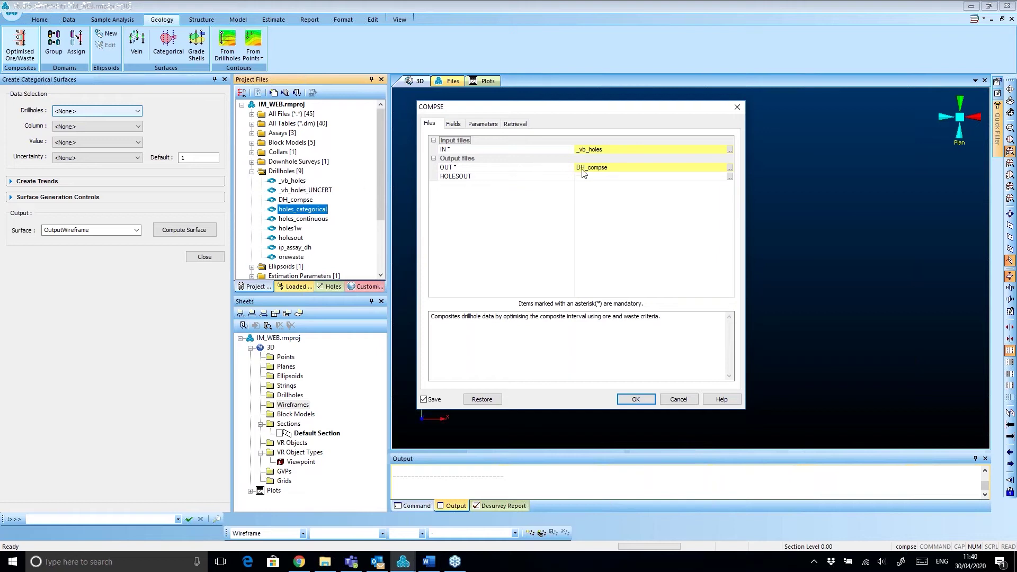
- Check the AU value field and the cutoff of 1, then run the compositing and replace the existing DH_compse file
left_click(454, 123)
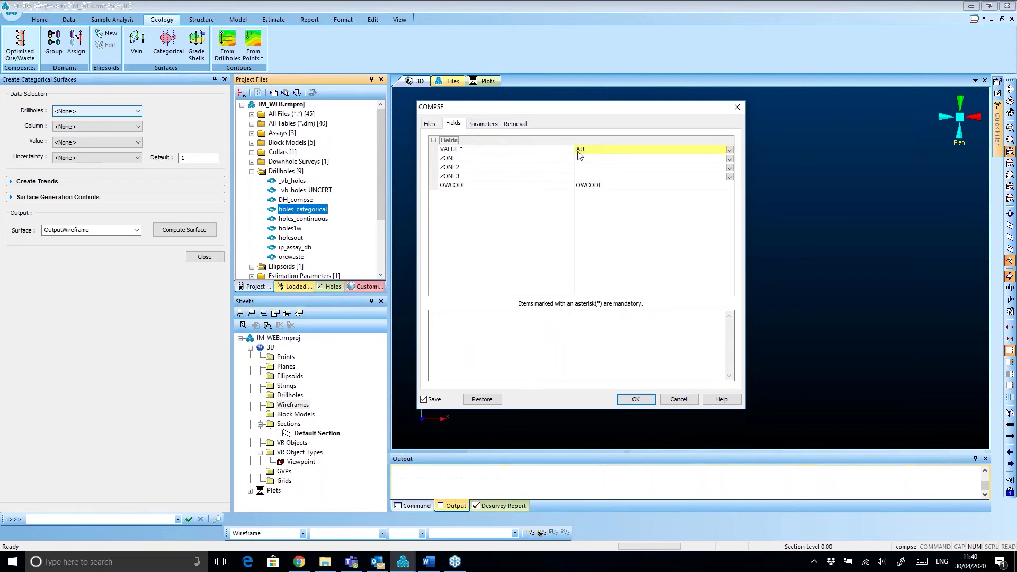
left_click(480, 125)
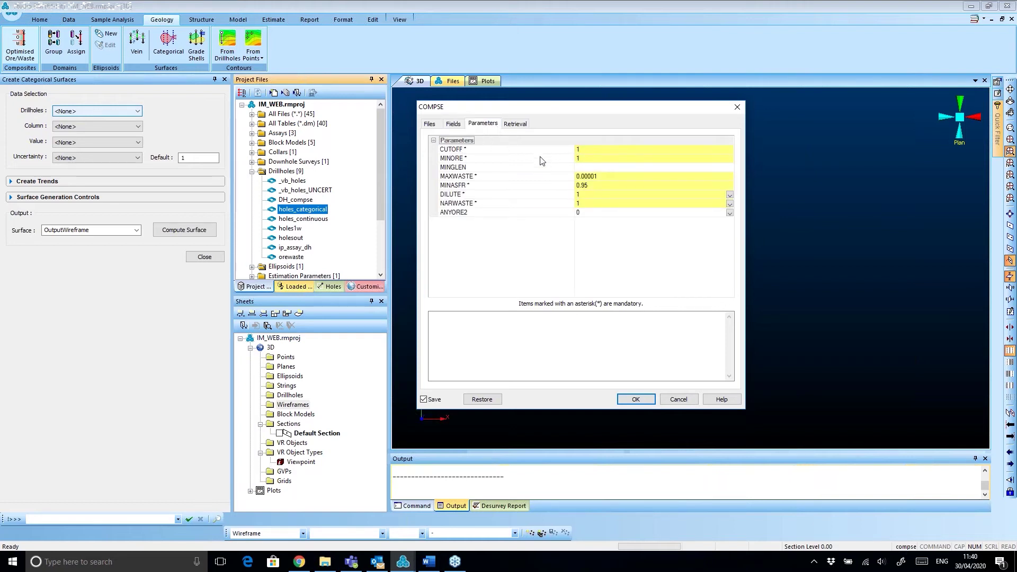
left_click(588, 151)
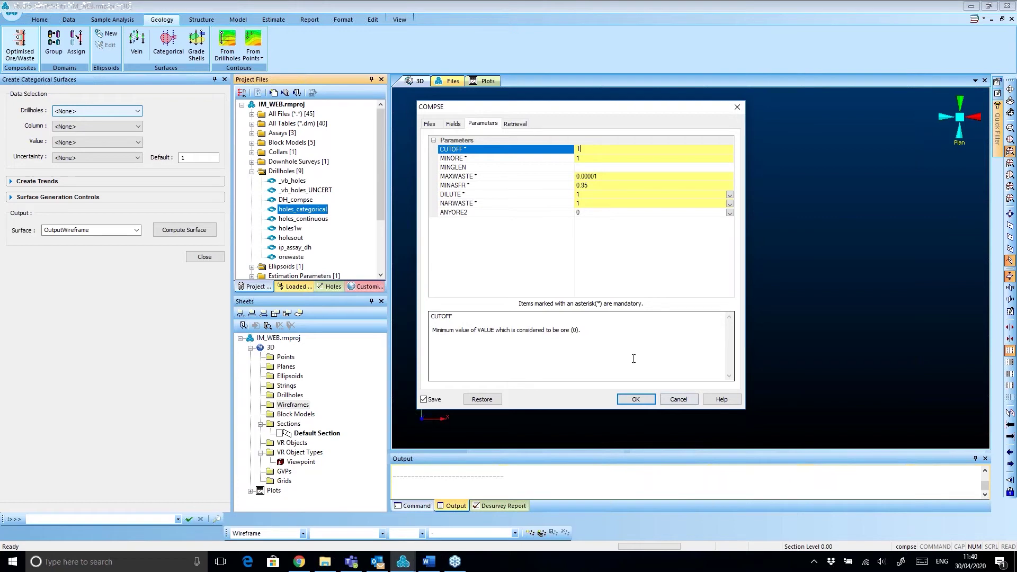
left_click(647, 402)
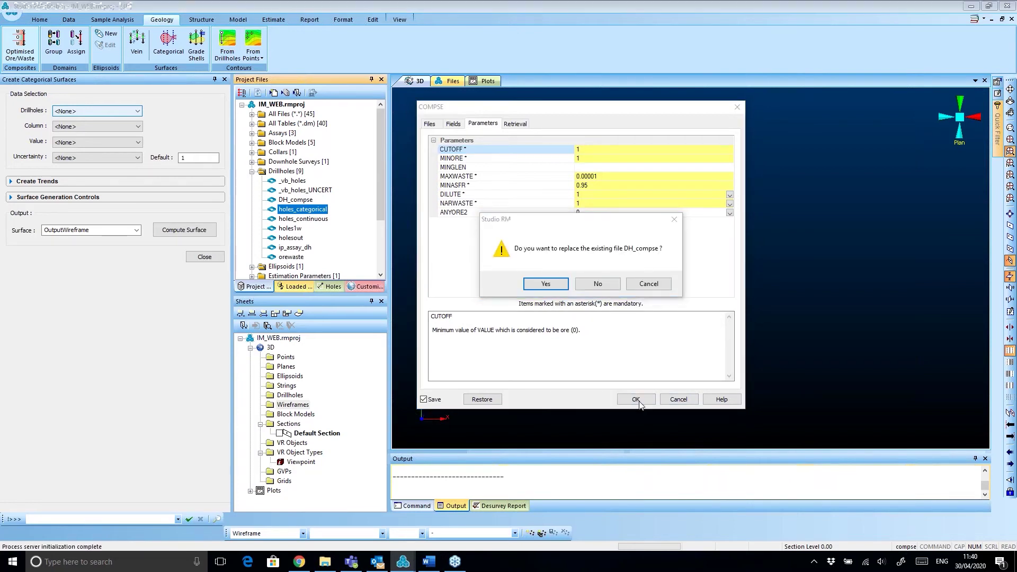
left_click(547, 285)
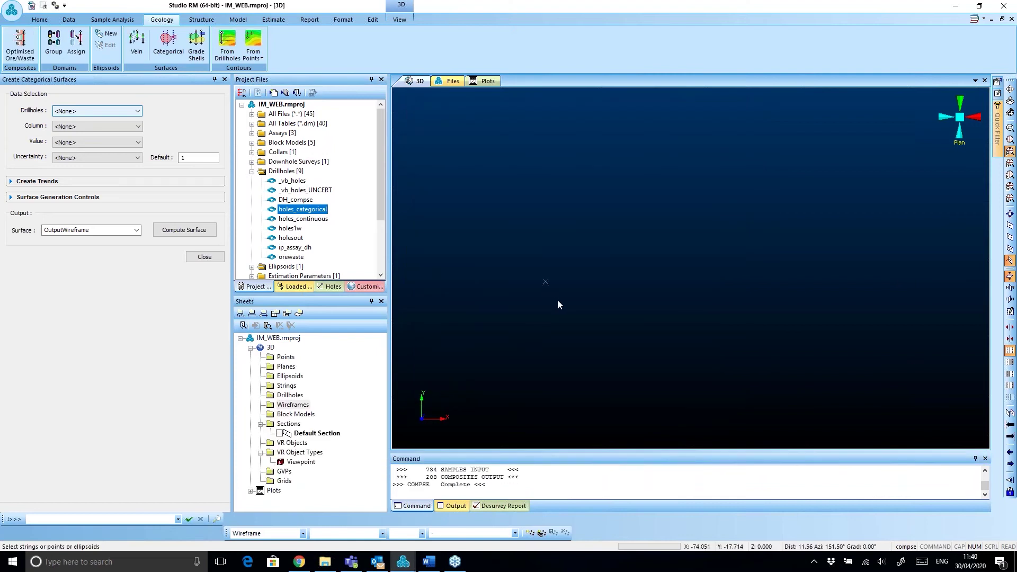
left_click(319, 243)
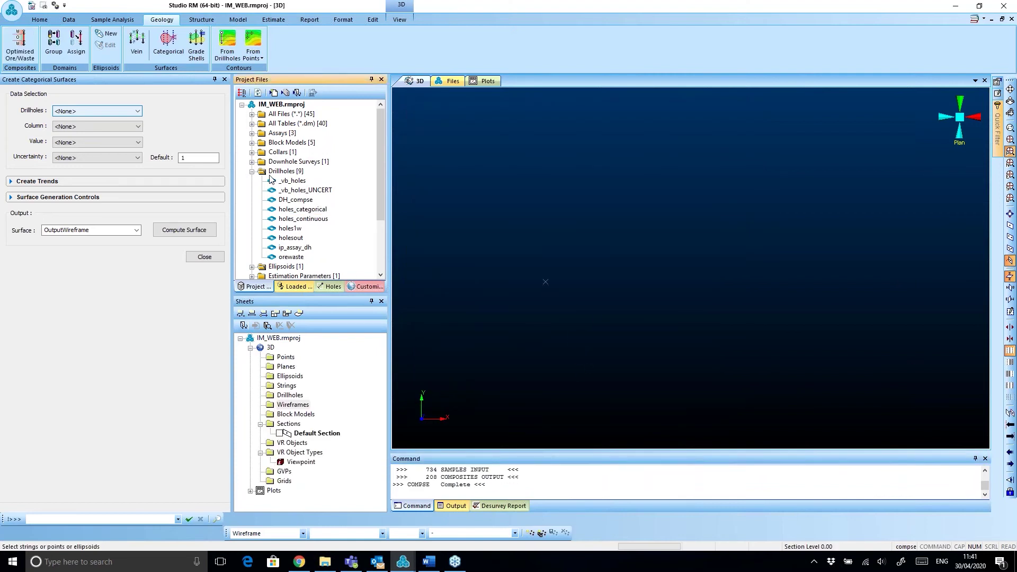
- Open the DH_compse drillhole file in the table editor and move the editor window aside
left_click(289, 211)
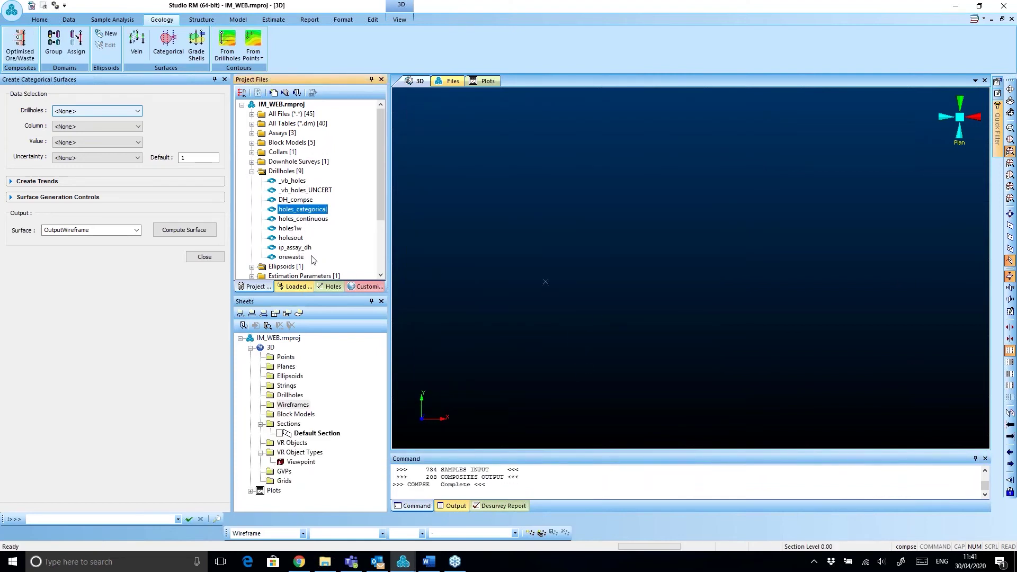
left_click(295, 235)
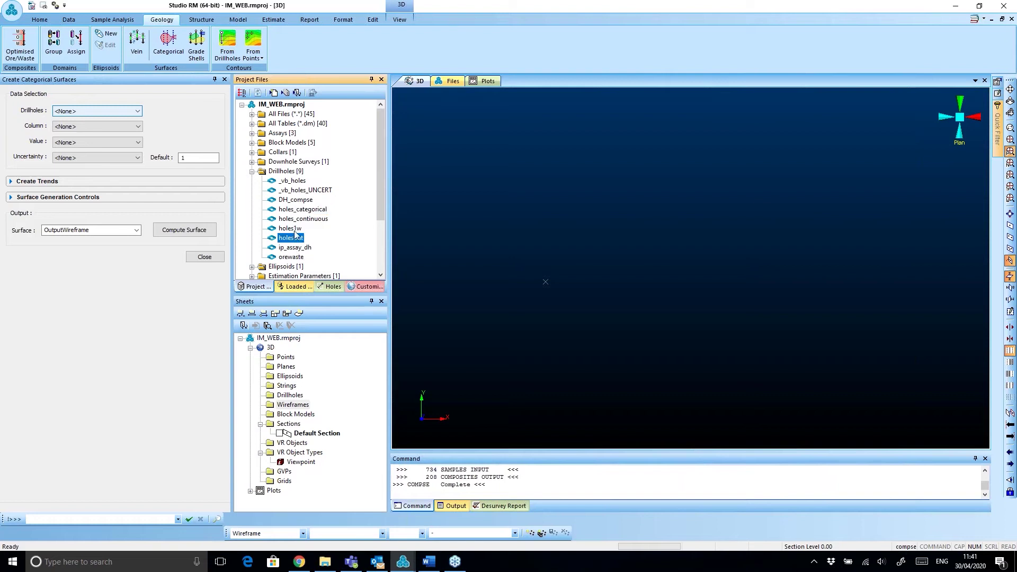
left_click(291, 201)
double_click(296, 200)
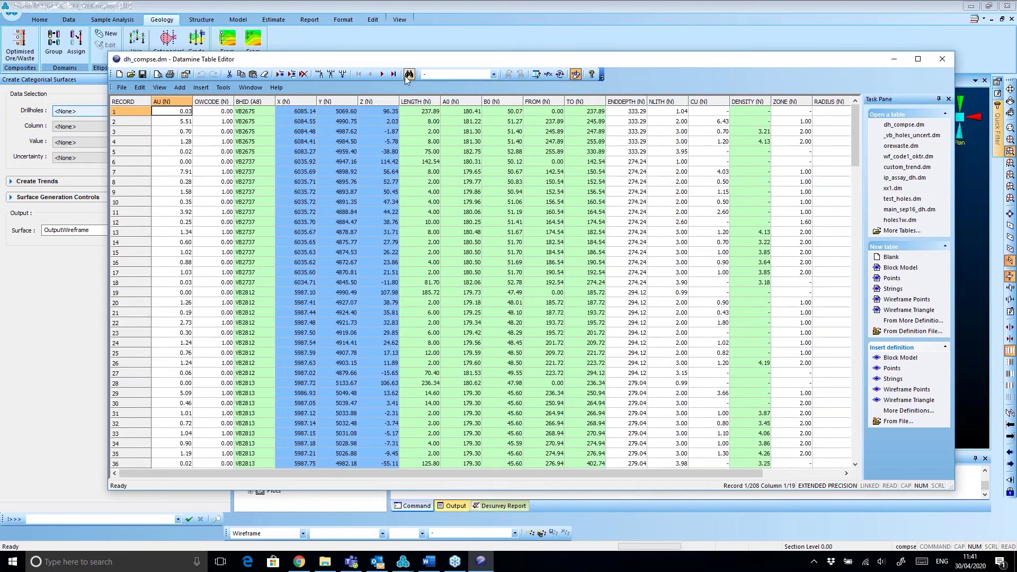
left_click_drag(387, 64, 465, 54)
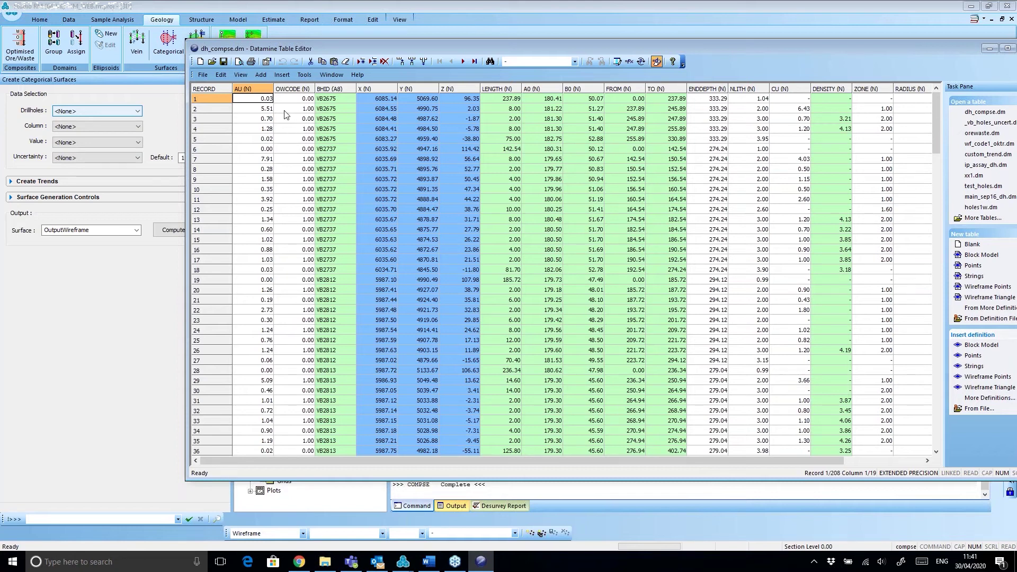
- Compare the AU grades with the OWCODE values throughout the composited records and close the table editor
key("Right")
key("Down")
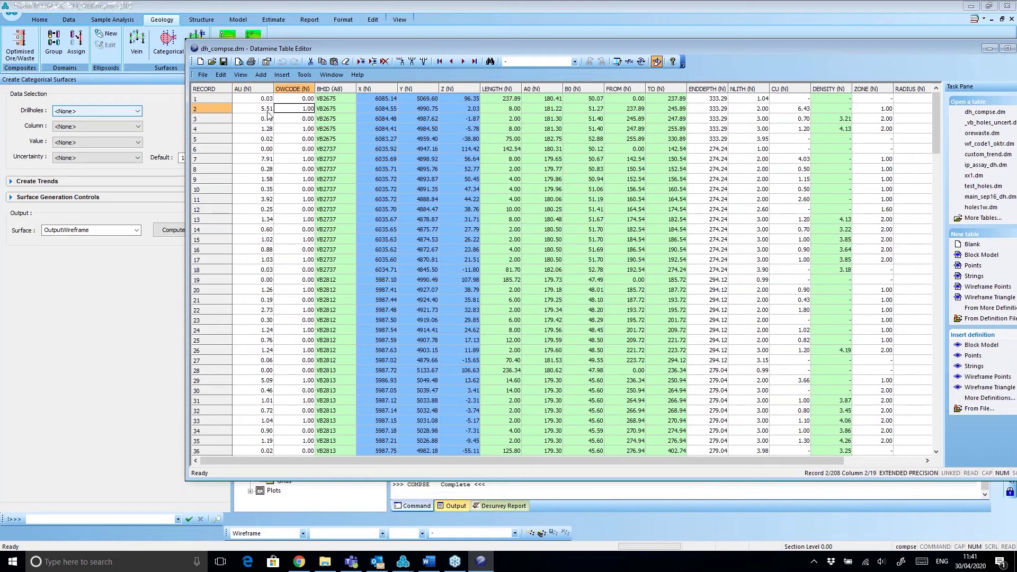
left_click(253, 111)
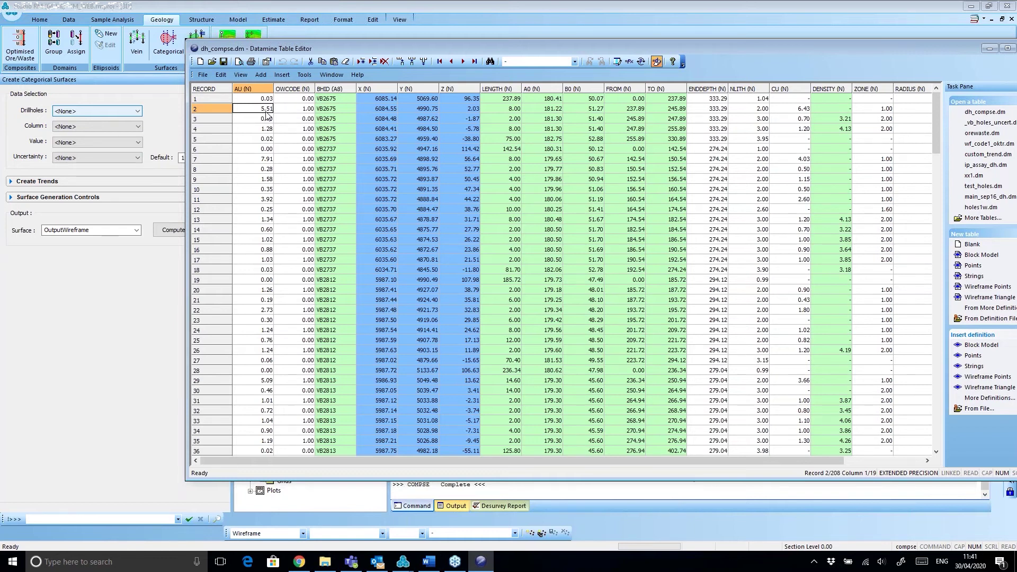
left_click(289, 110)
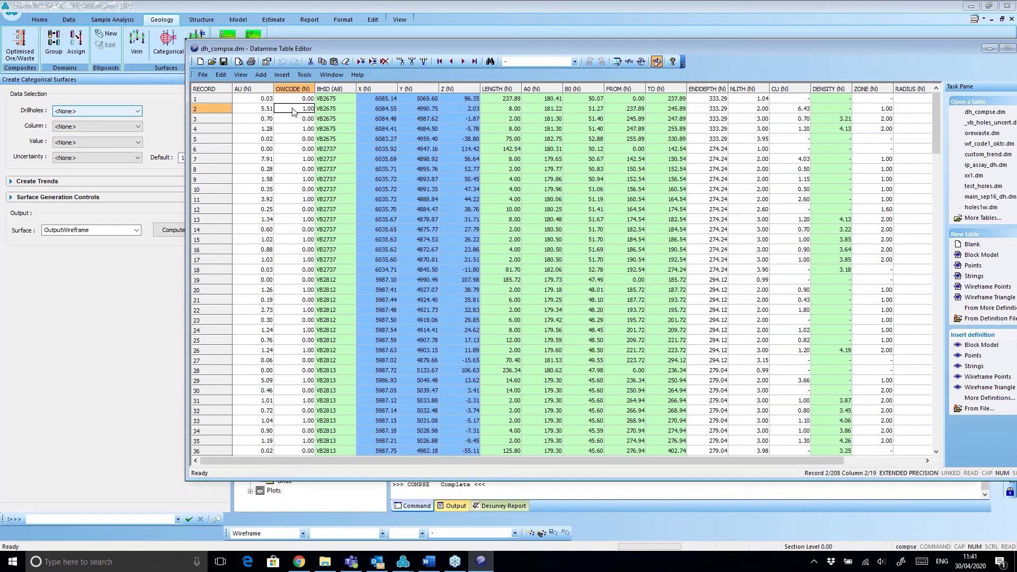
key("Down")
key("Down")
key("Down")
key("Down")
key("Down")
key("Down")
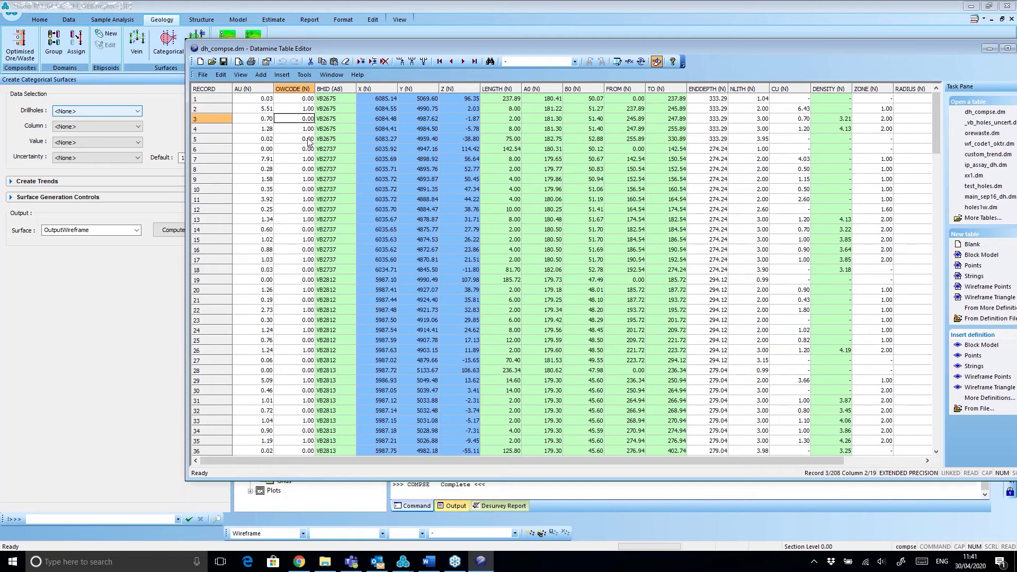
left_click(309, 221)
scroll(309, 222, "down", 20)
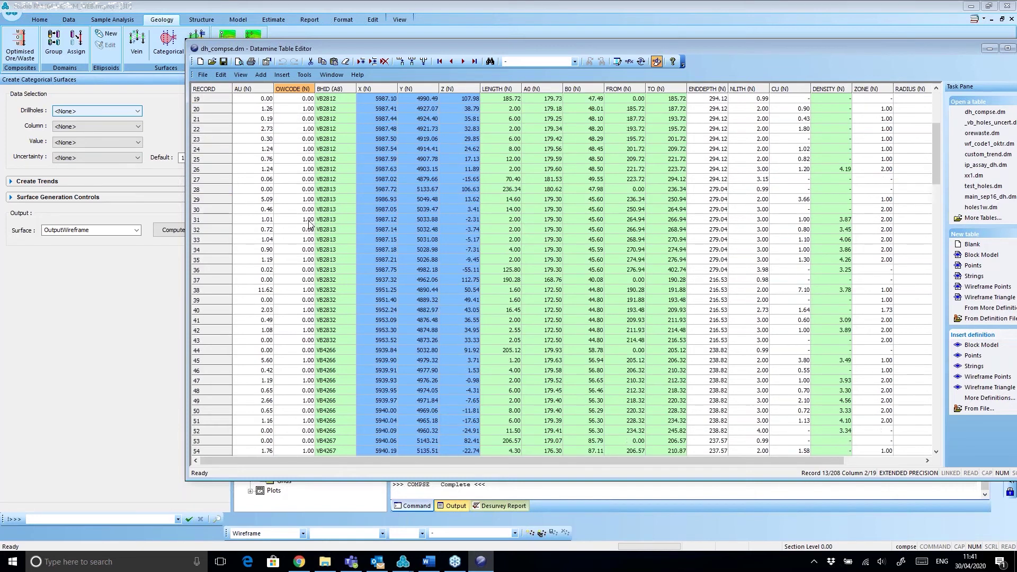
scroll(309, 214, "down", 20)
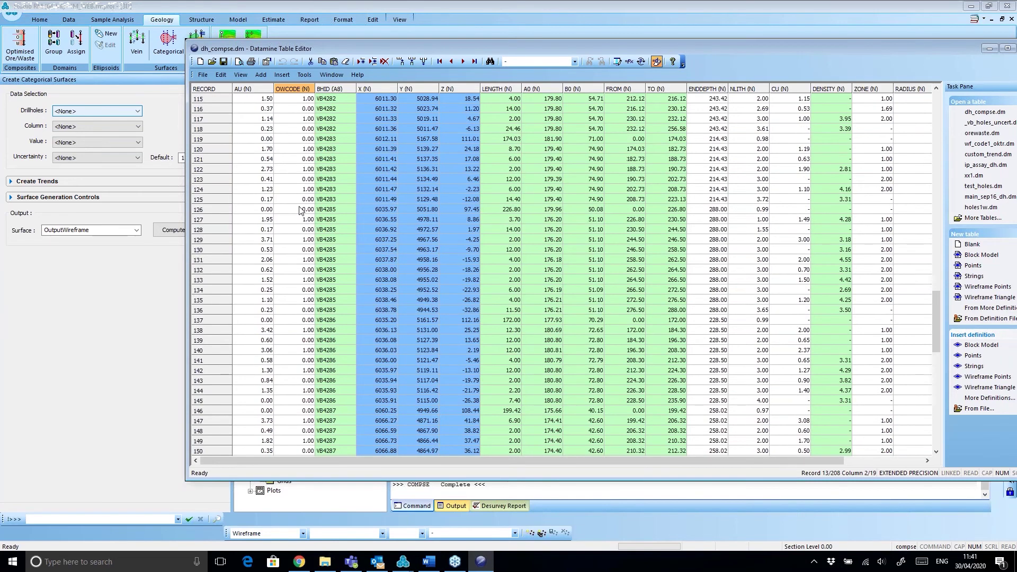
scroll(305, 211, "up", 18)
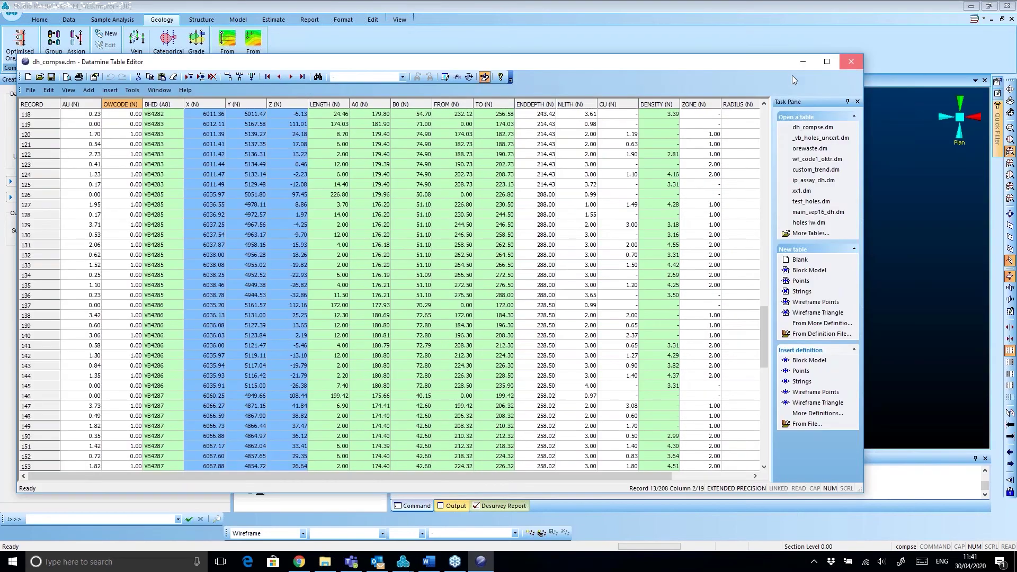
left_click(852, 62)
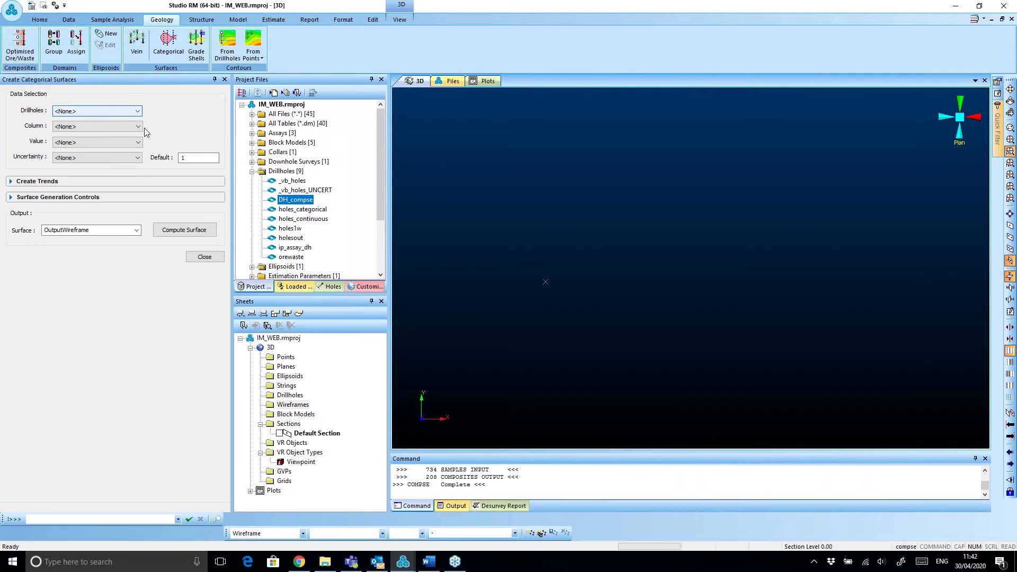
- Load DH_compse into the 3D view and set it as the surface's drillholes, with column OWCODE and value 1
left_click(127, 115)
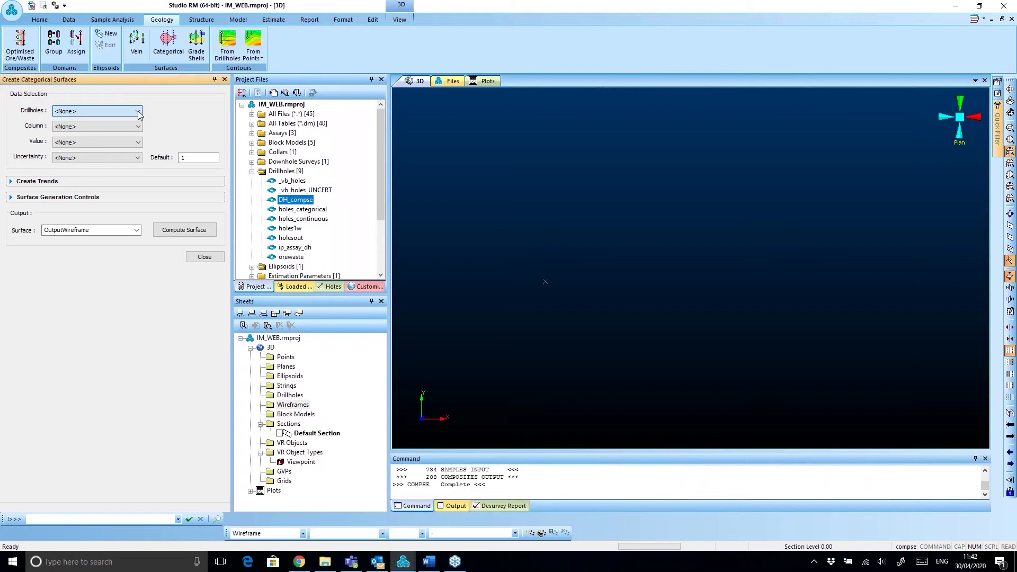
left_click_drag(457, 215, 452, 207)
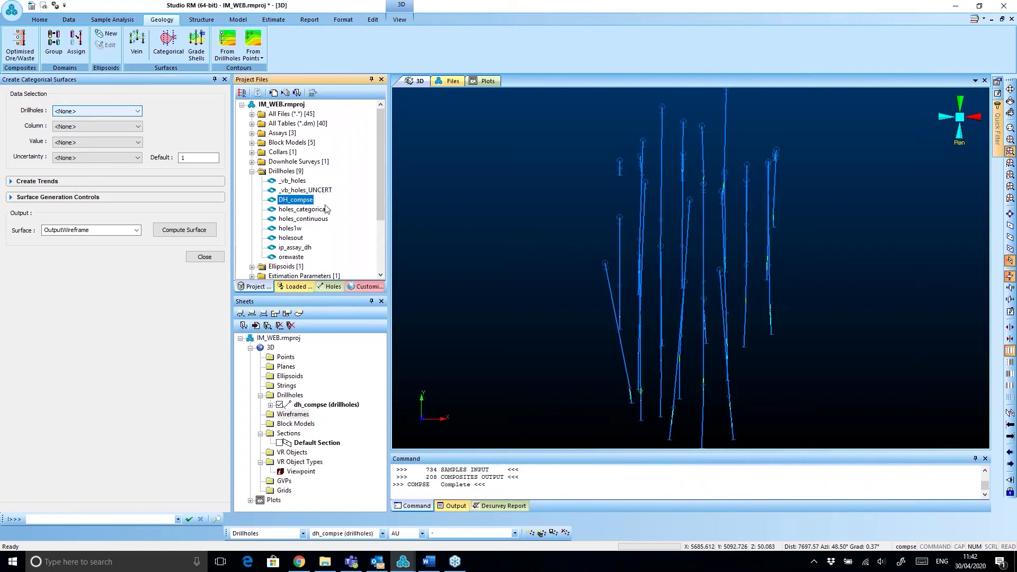
left_click(80, 111)
left_click(69, 128)
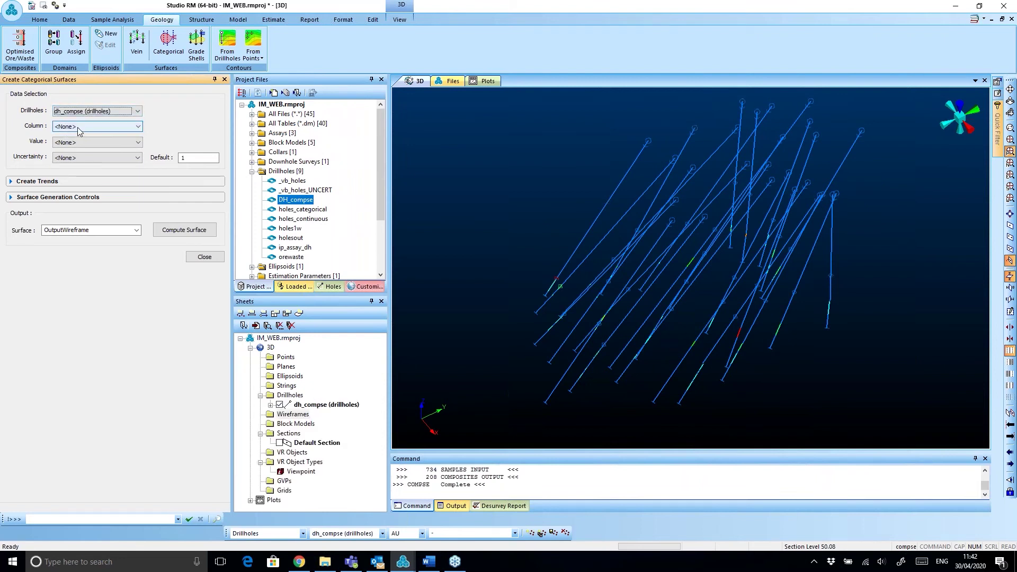
left_click(78, 127)
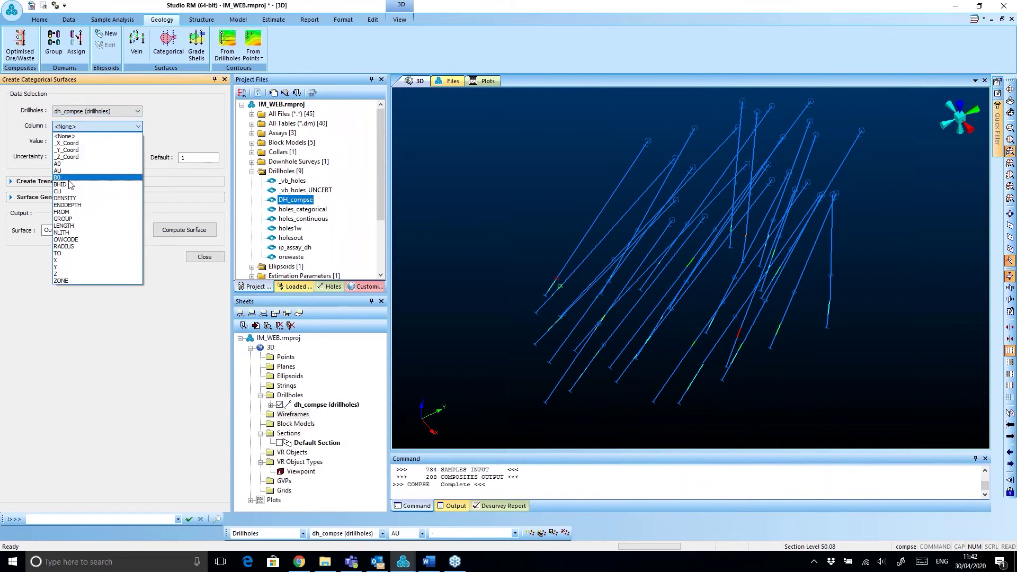
left_click(84, 239)
left_click(80, 142)
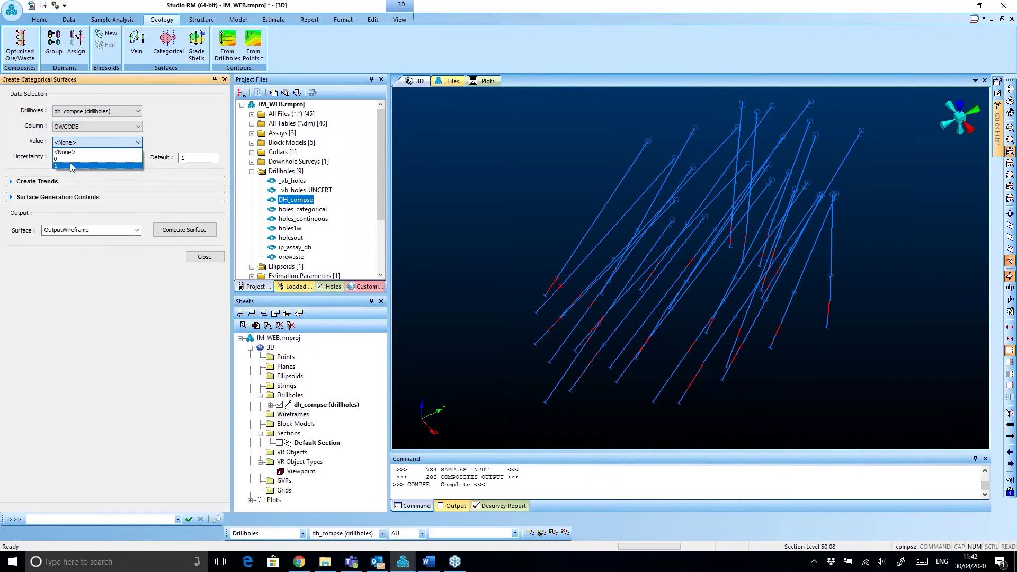
left_click(71, 166)
- Inspect the highlighted ore intervals in 3D, switch the OWCODE value to 0 to compare the waste, and return it to 1
left_click_drag(565, 302, 551, 282)
scroll(728, 340, "up", 2)
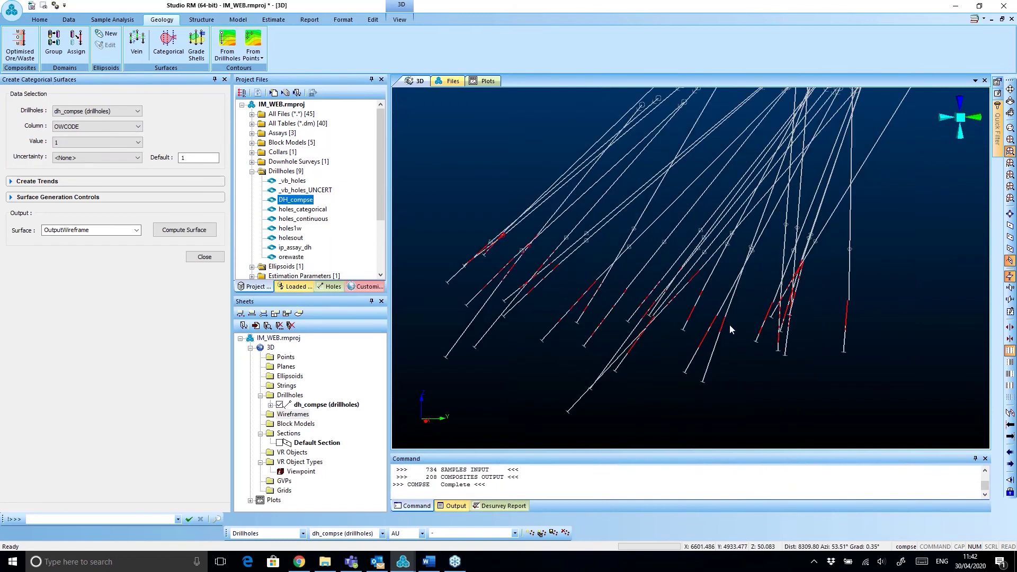
left_click_drag(500, 312, 586, 325)
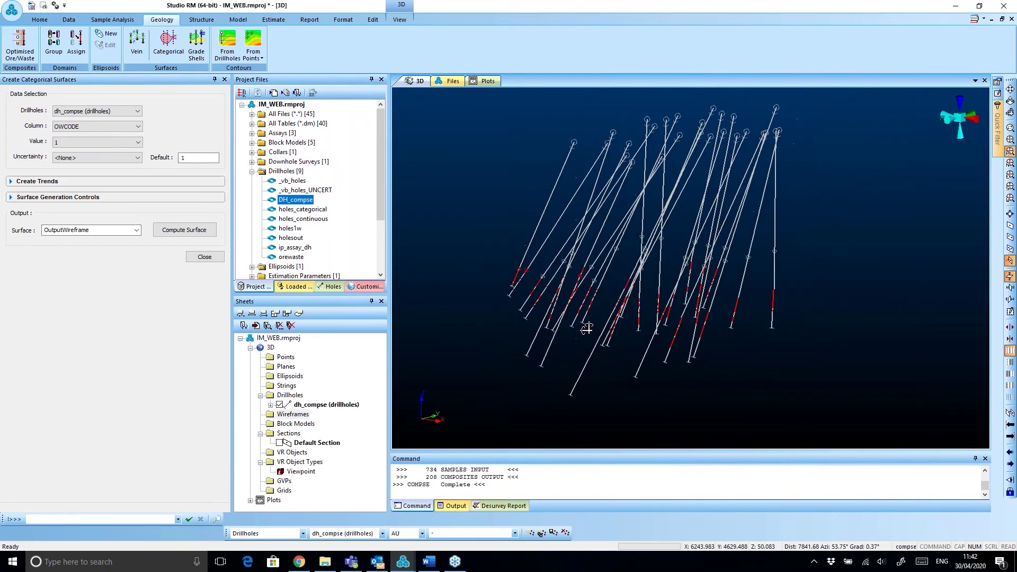
left_click(127, 142)
left_click(90, 162)
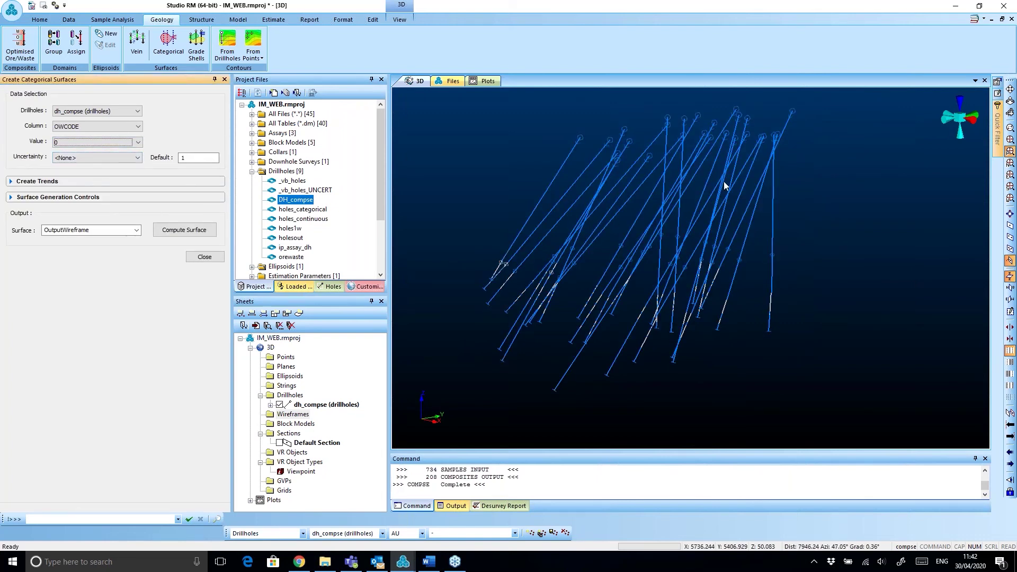
left_click(130, 142)
left_click(87, 166)
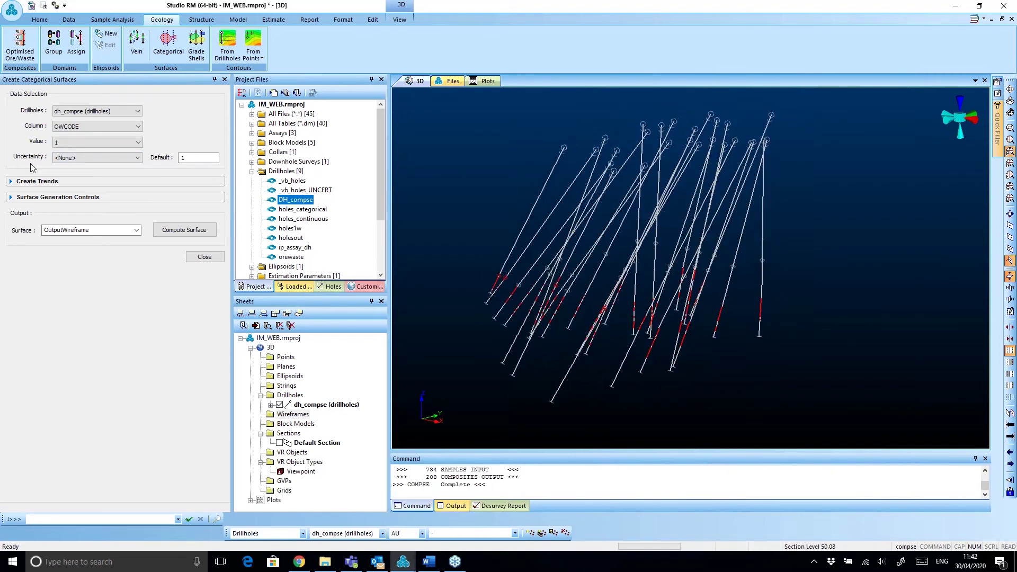
- Preview the default trend from holes as a 3 x 3 x 3 grid of ellipsoids and inspect it around the drillholes
left_click(15, 182)
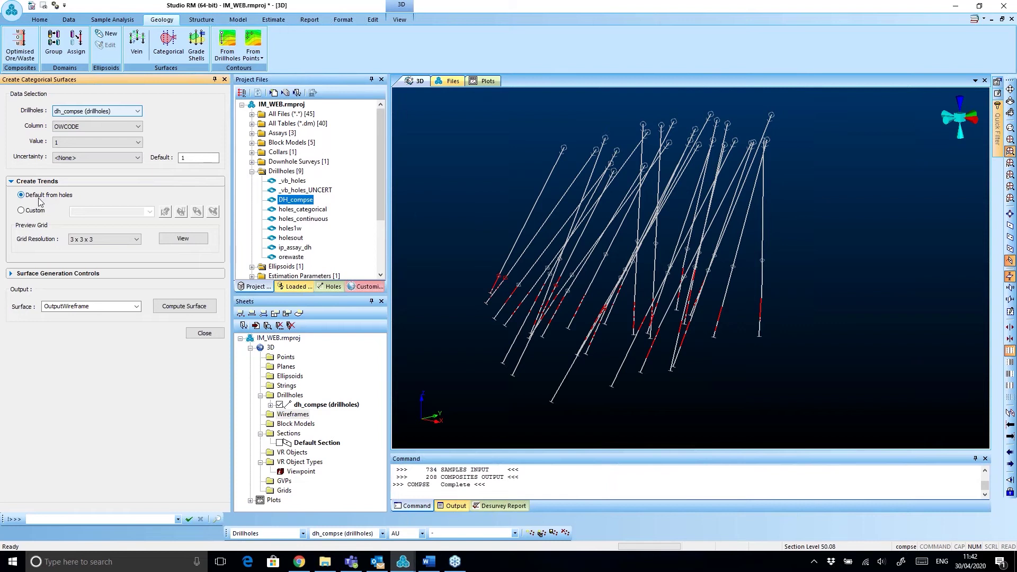
left_click(183, 238)
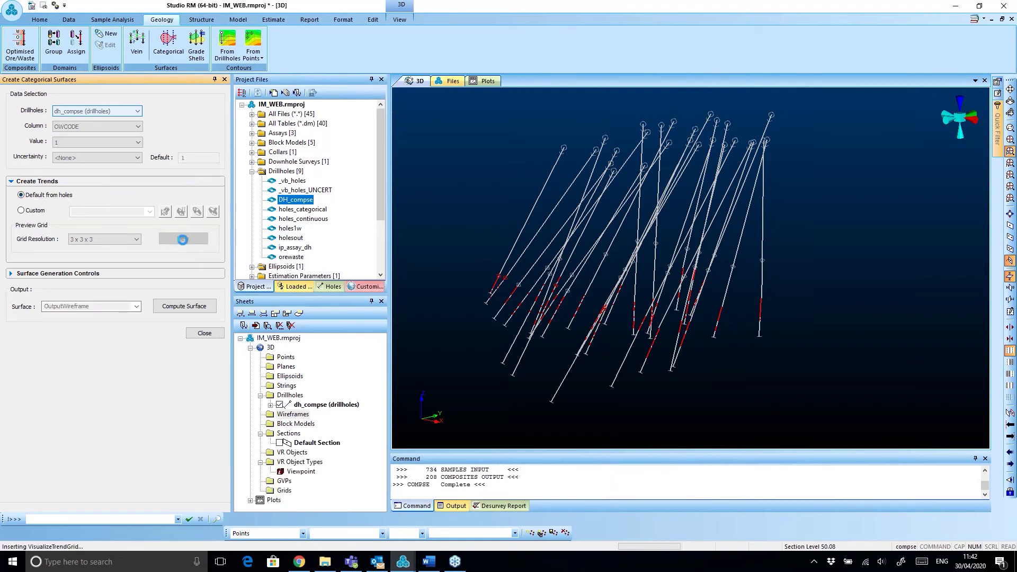
left_click_drag(696, 364, 596, 268)
left_click_drag(542, 339, 651, 347)
left_click_drag(836, 305, 753, 322)
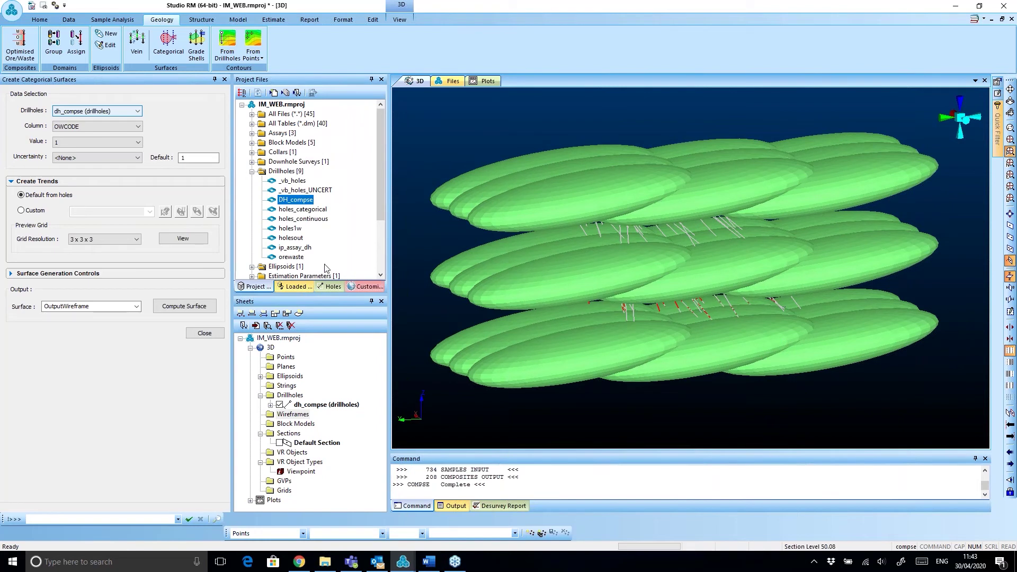
- Show the surface generation controls and load the saved wf_code1_oktr wireframe into the 3D view
left_click(12, 275)
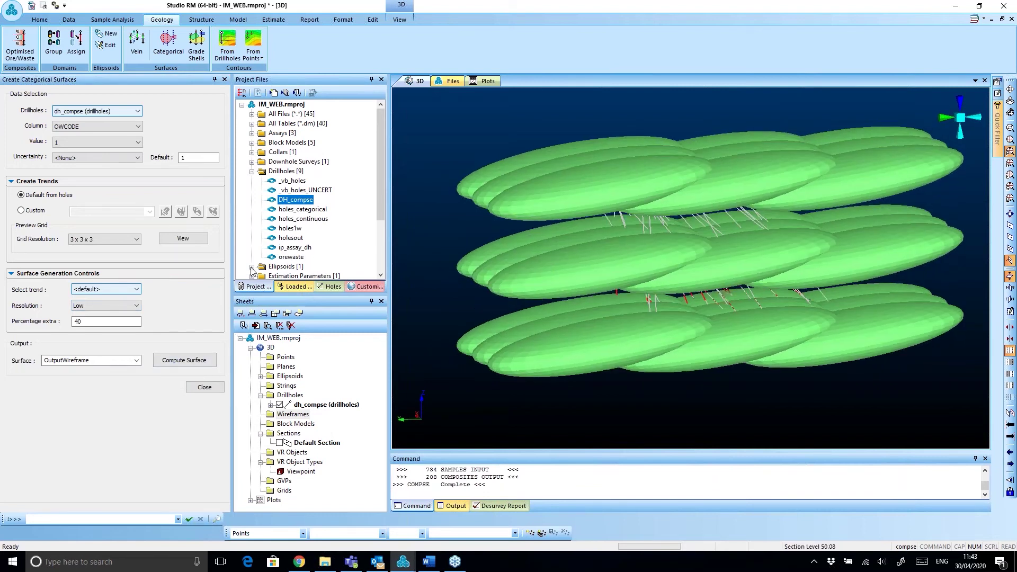
left_click(296, 239)
scroll(296, 241, "down", 2)
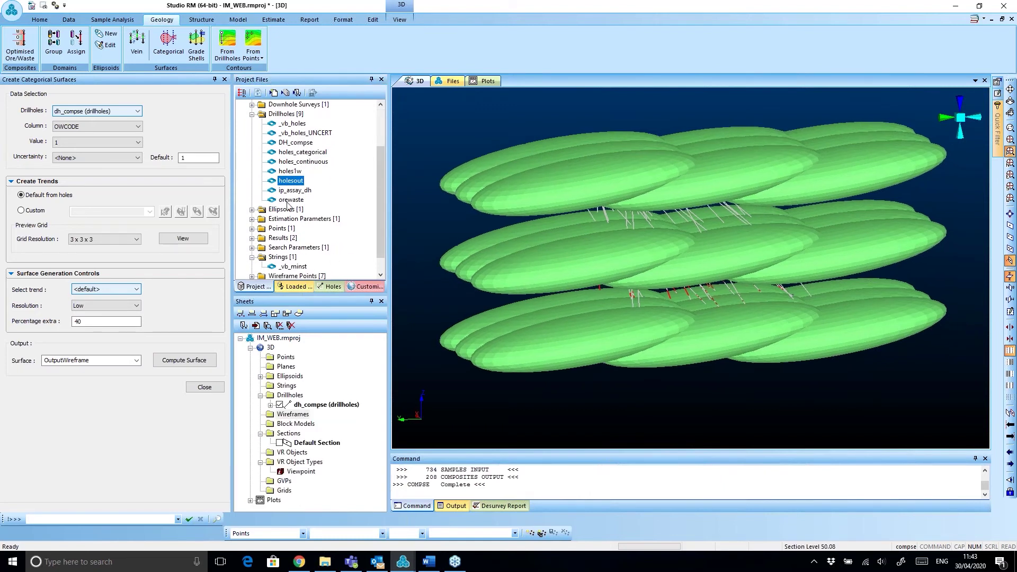
scroll(304, 255, "down", 1)
double_click(298, 267)
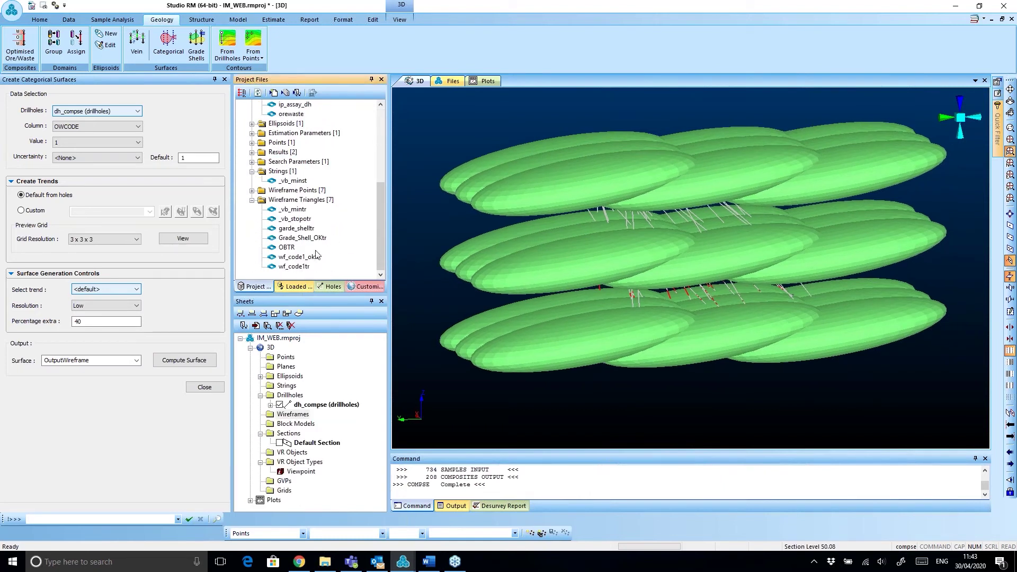
left_click_drag(299, 257, 573, 262)
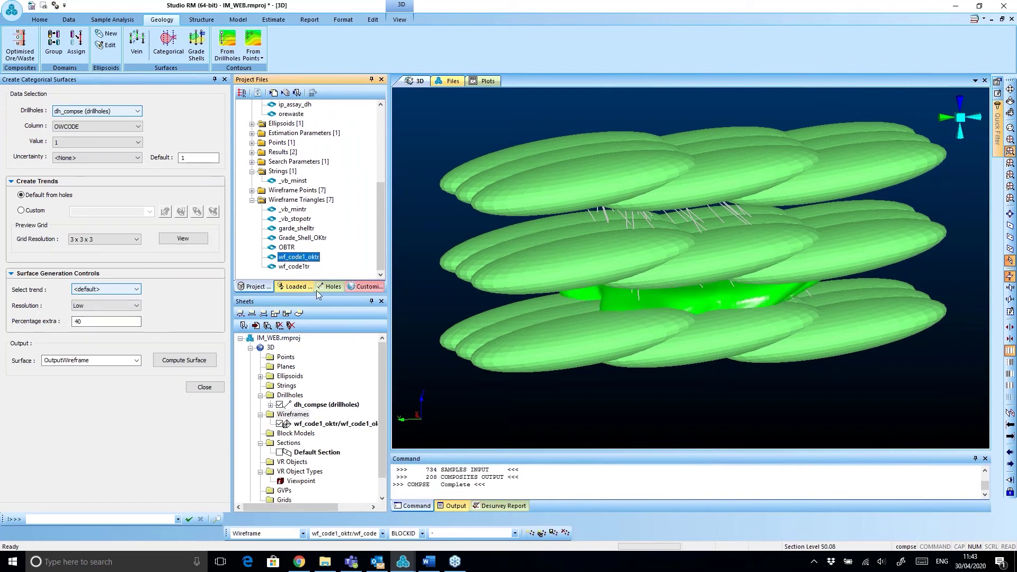
- Hide the VisualizeTrendGrid ellipsoids and examine how the wf_code1_oktr wireframe encloses the ore intervals in the drillholes
left_click(260, 376)
left_click(279, 386)
left_click_drag(618, 289, 578, 286)
scroll(577, 281, "up", 3)
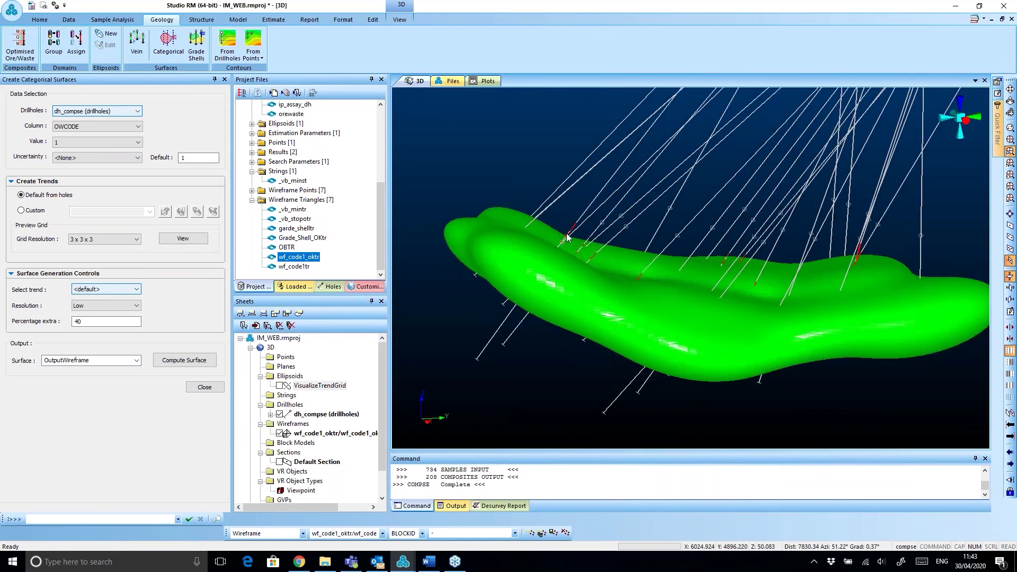
left_click_drag(836, 263, 543, 217)
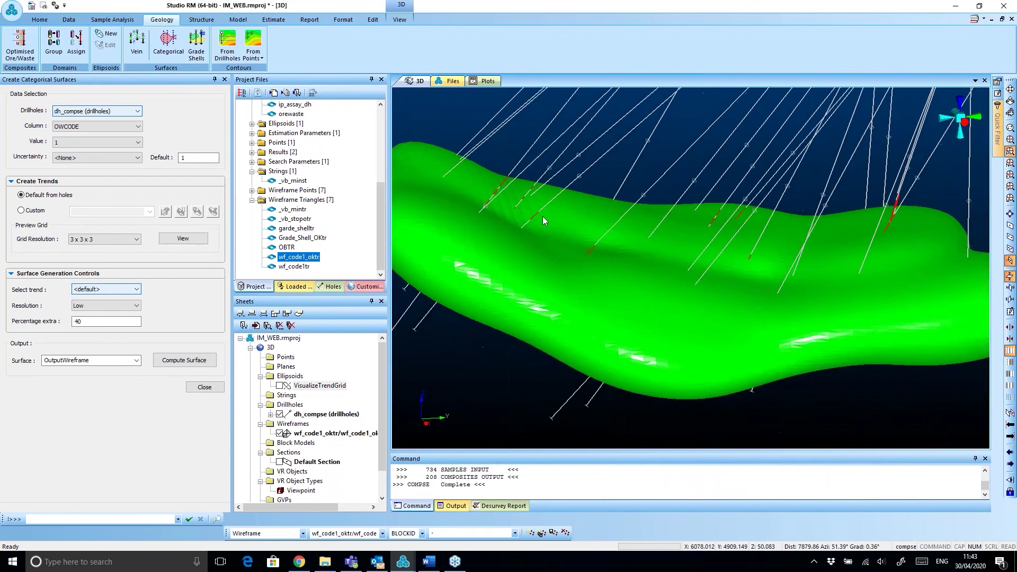
scroll(675, 328, "down", 3)
left_click_drag(803, 350, 784, 295)
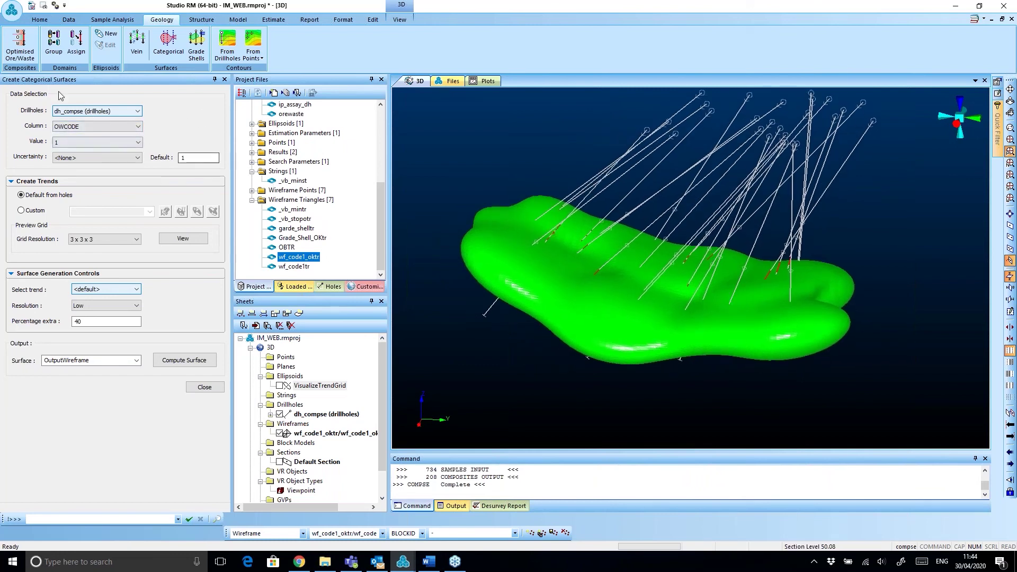
left_click_drag(520, 297, 417, 289)
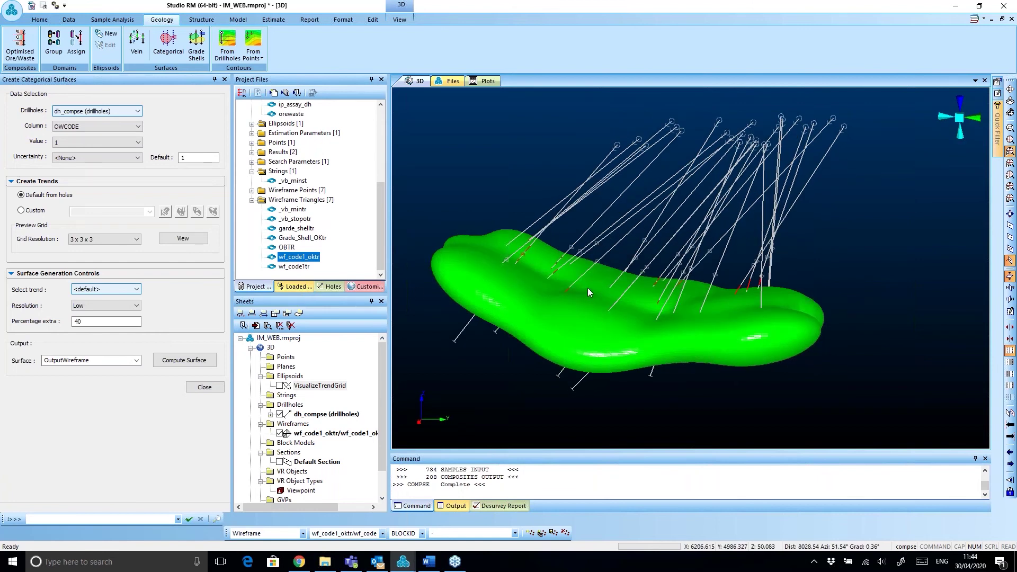
- Unload all data without saving and close the Create Categorical Surfaces tool
key("u")
key("a")
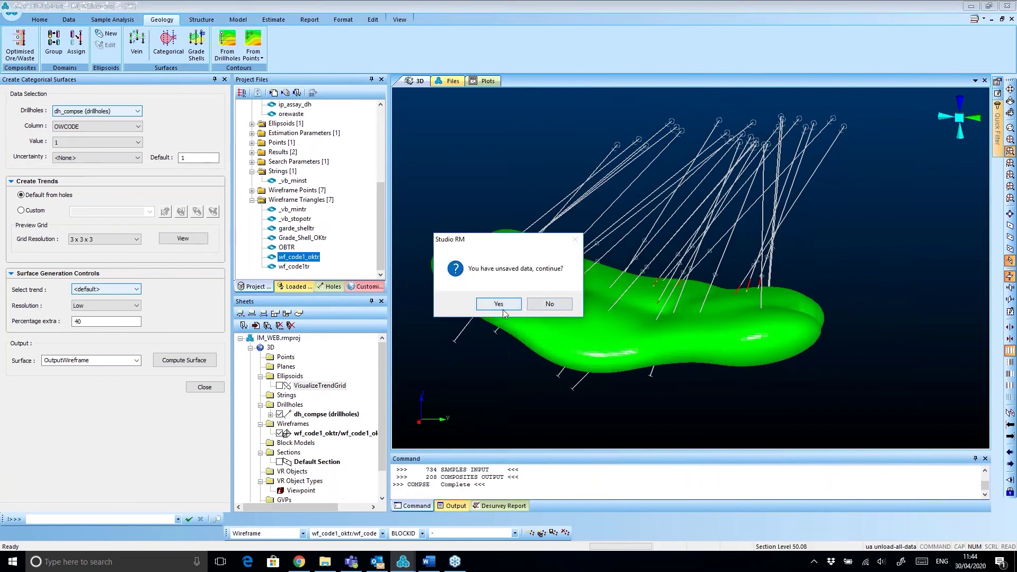
left_click(499, 304)
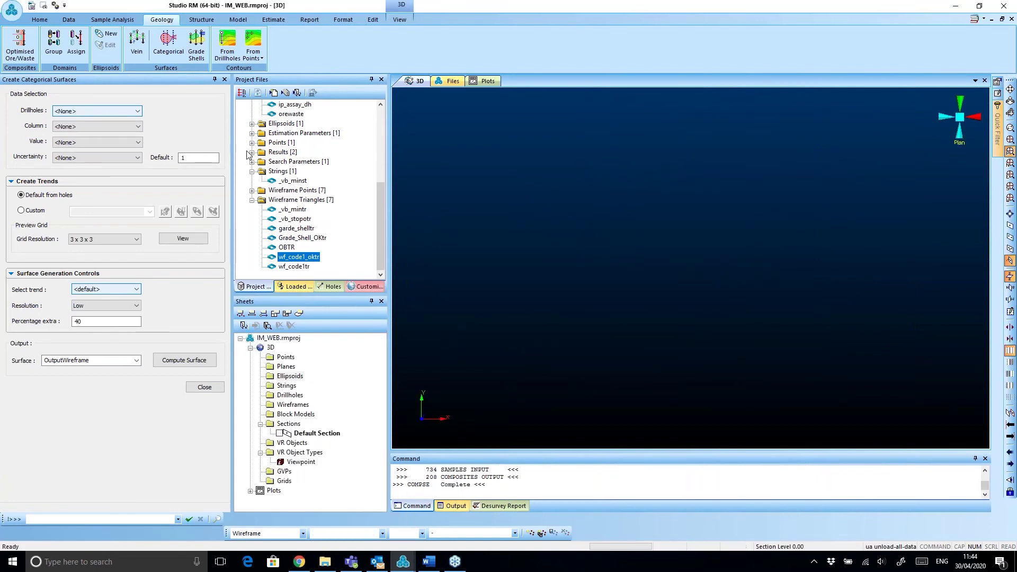
left_click(225, 79)
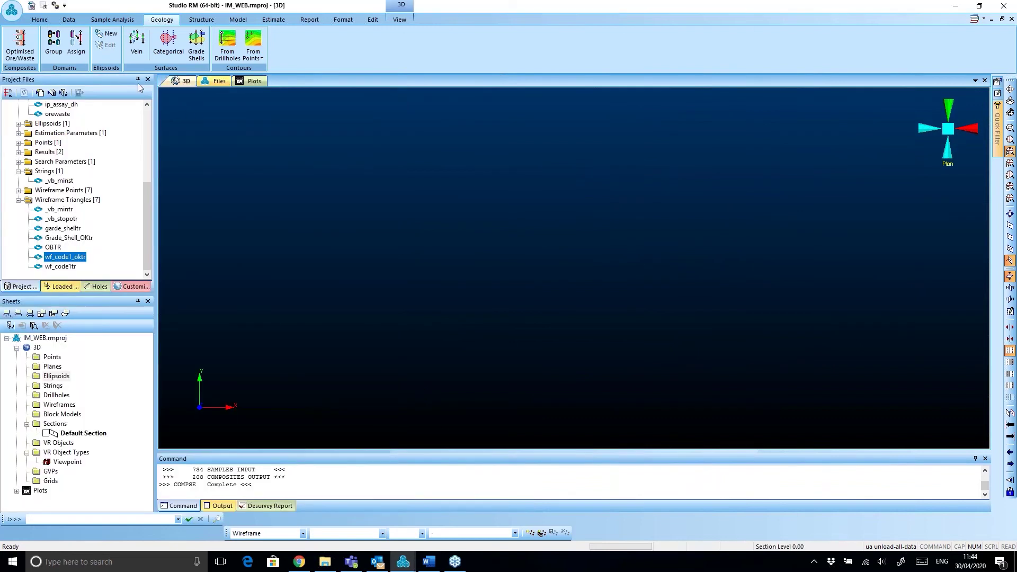
- Start the Create Grade Shells tool and load the _vb_holes drillholes into the 3D view
left_click(197, 53)
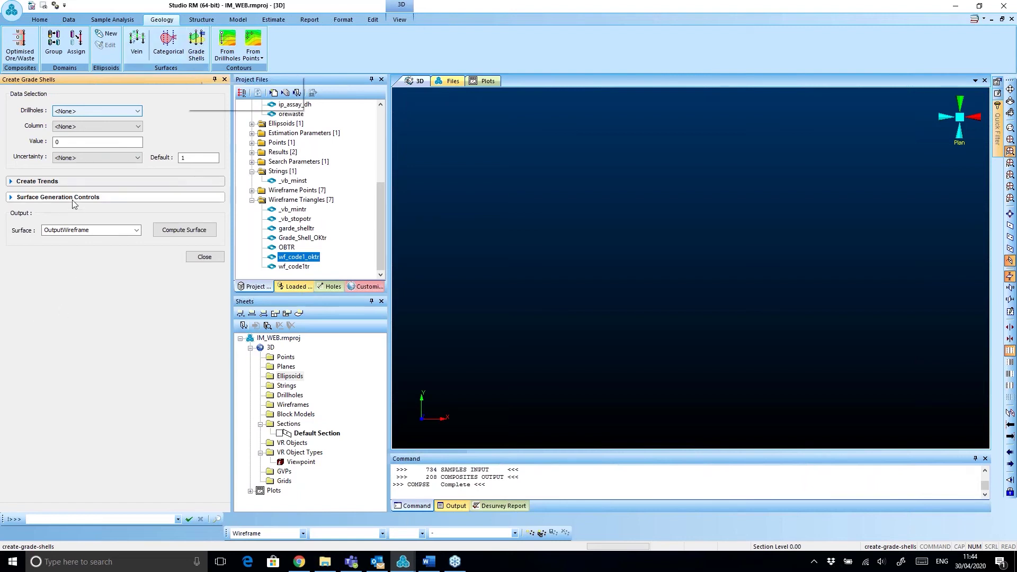
left_click(301, 228)
left_click(302, 219)
scroll(305, 239, "up", 2)
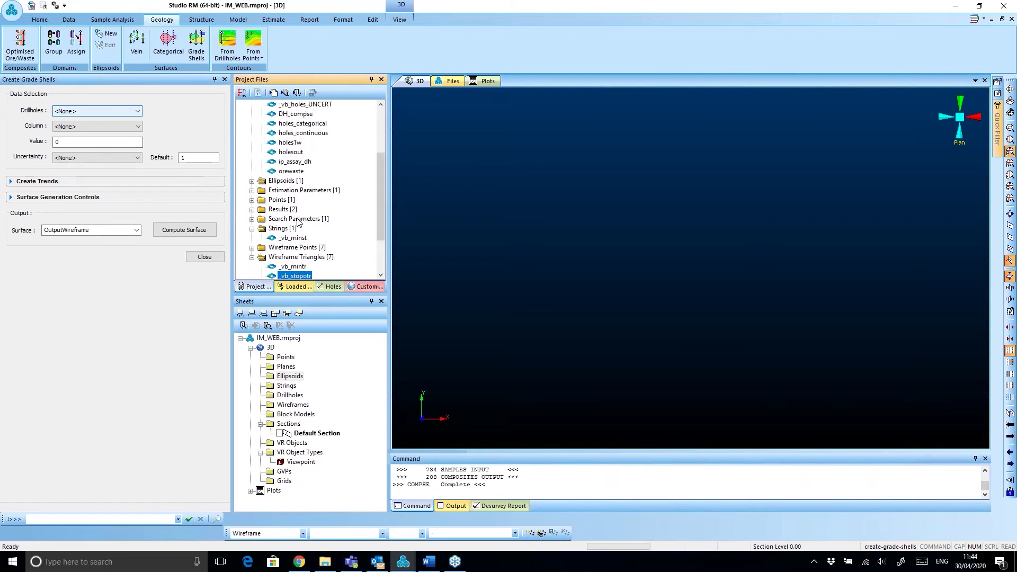
scroll(298, 222, "up", 3)
left_click(295, 182)
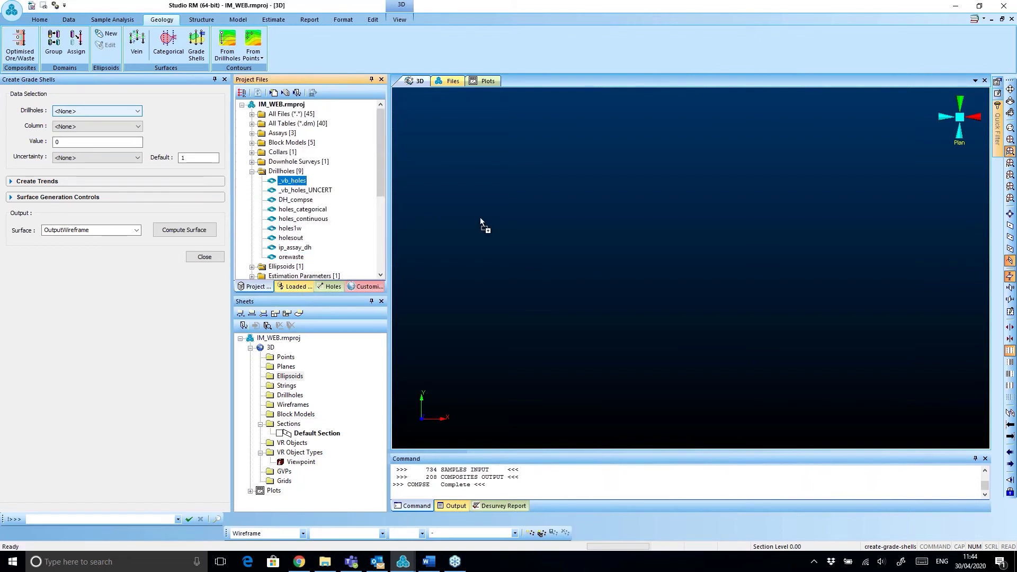
left_click_drag(480, 222, 473, 221)
left_click_drag(711, 320, 707, 254)
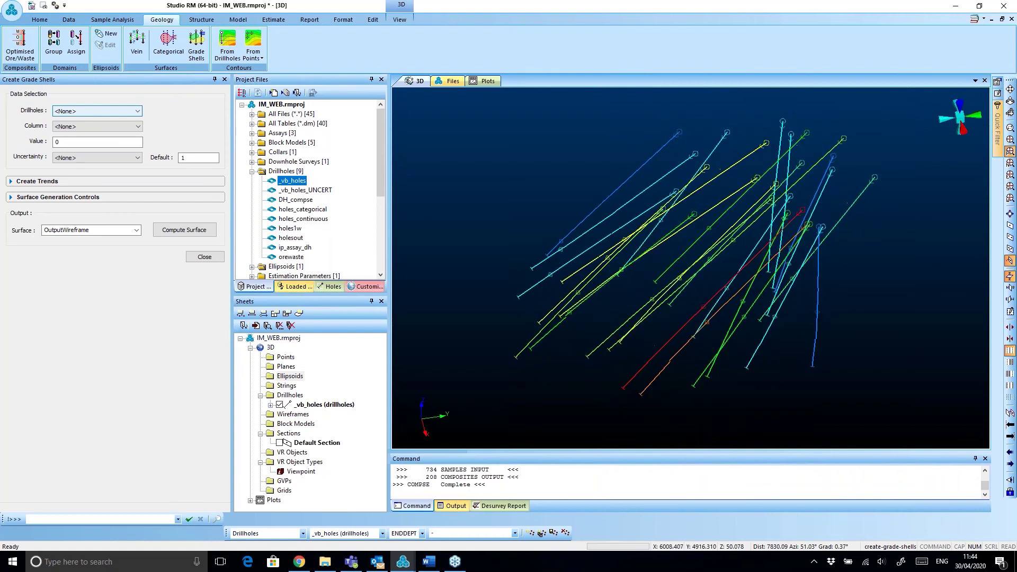
- Use _vb_holes as the grade shell drillholes and AU as the grade column
left_click(65, 110)
left_click(81, 126)
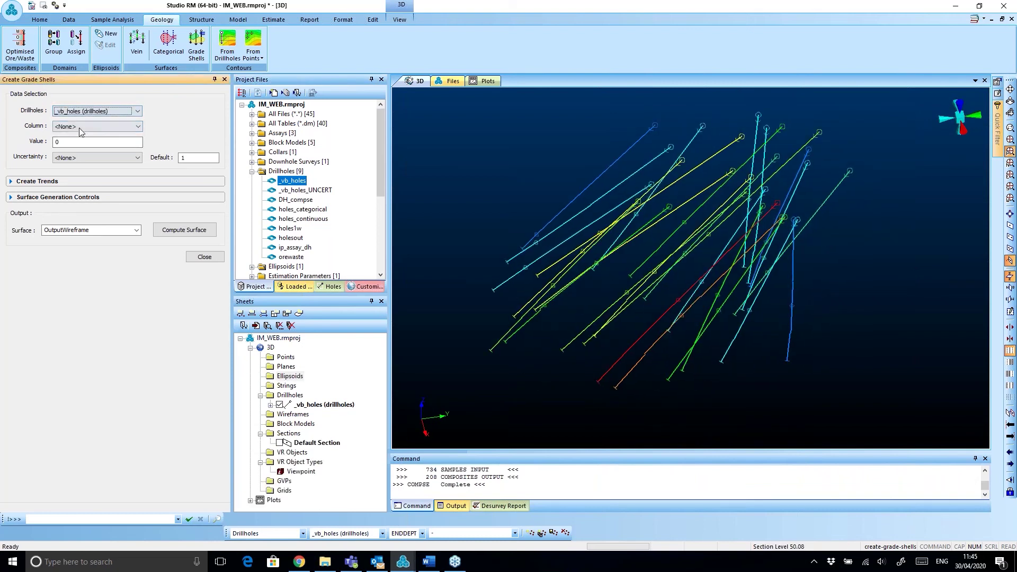
left_click(80, 128)
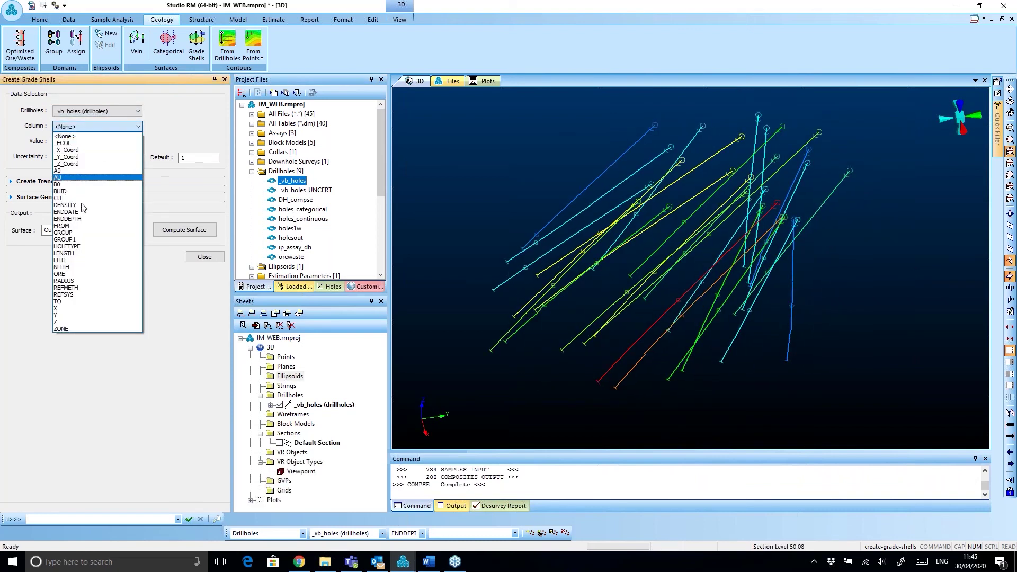
left_click(90, 177)
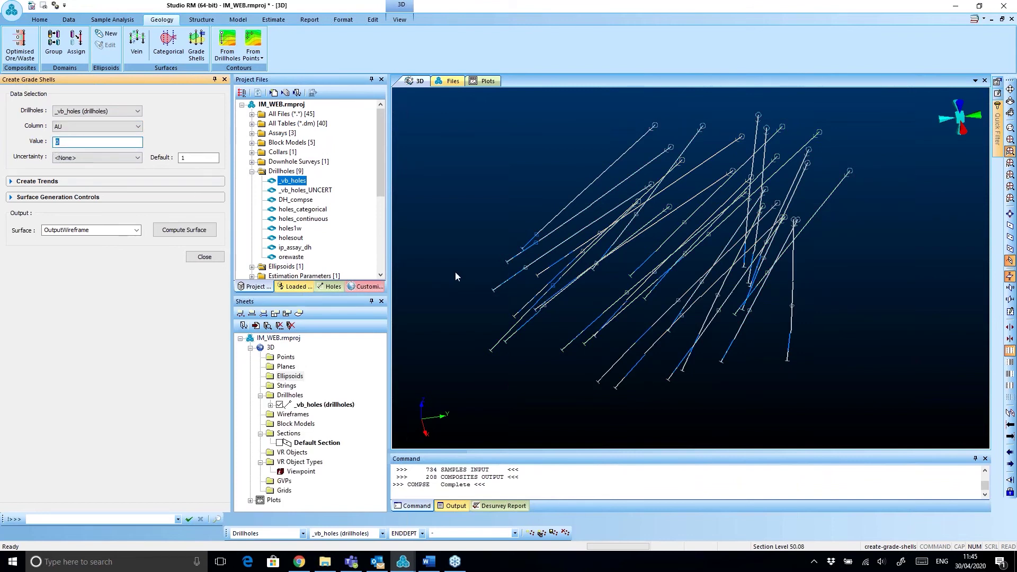
- Try AU threshold values of 1.5 and 3, inspect the intervals highlighted in the drillholes, and reset the value to 0
left_click(52, 144)
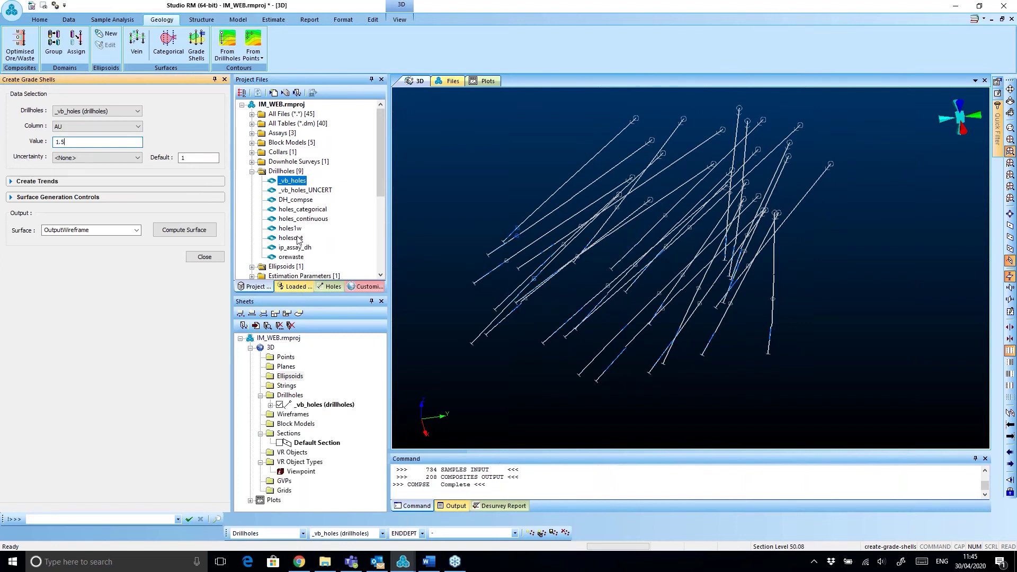
left_click_drag(642, 356, 667, 336)
left_click_drag(740, 328, 573, 318)
left_click(68, 142)
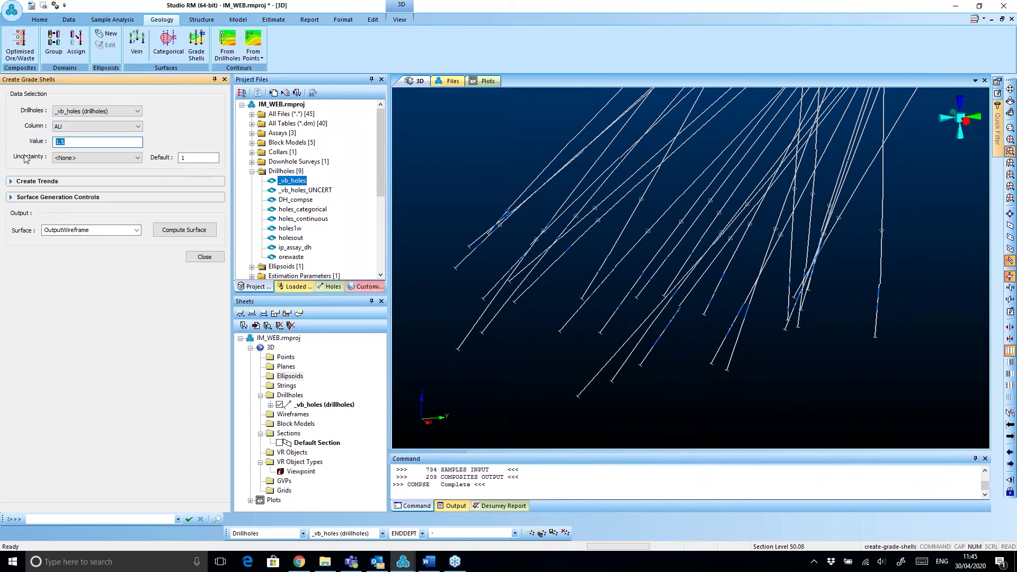
type("3")
left_click_drag(662, 238, 689, 249)
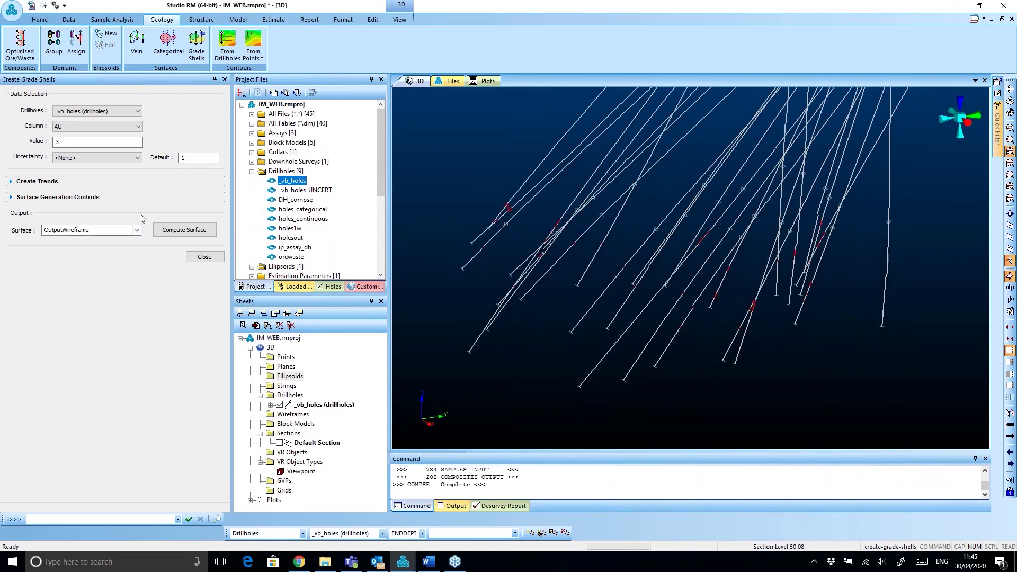
double_click(81, 143)
type("0")
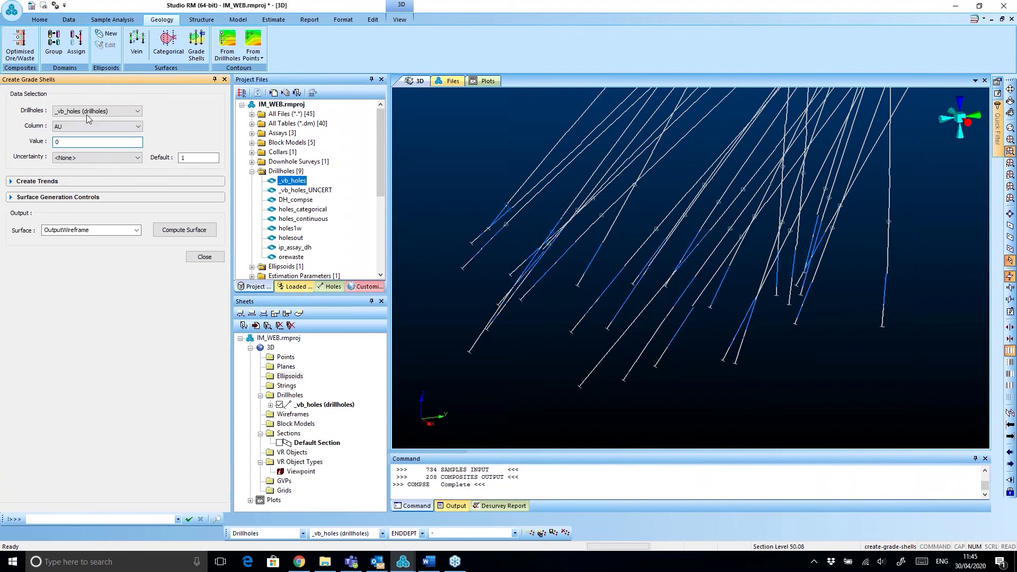
- Switch the grade shell trend from the default to Custom and align the 3D view to plan
left_click(11, 182)
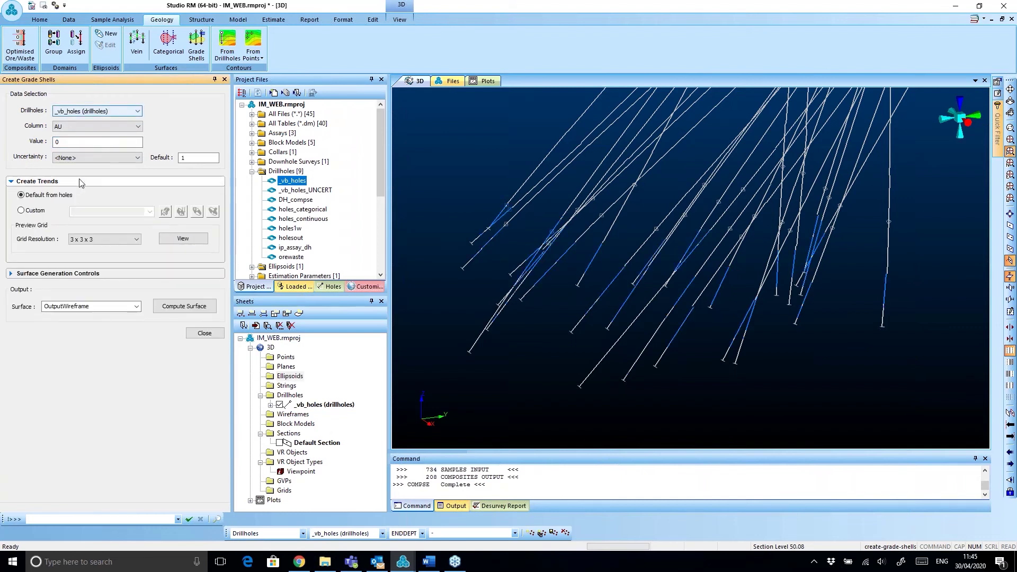
left_click(32, 210)
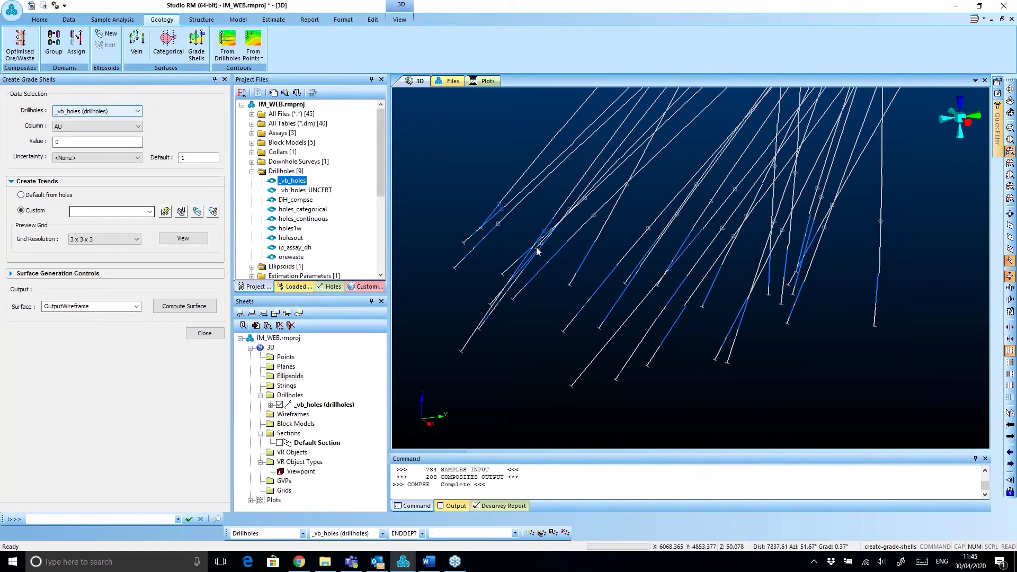
middle_click_drag(631, 274, 554, 268)
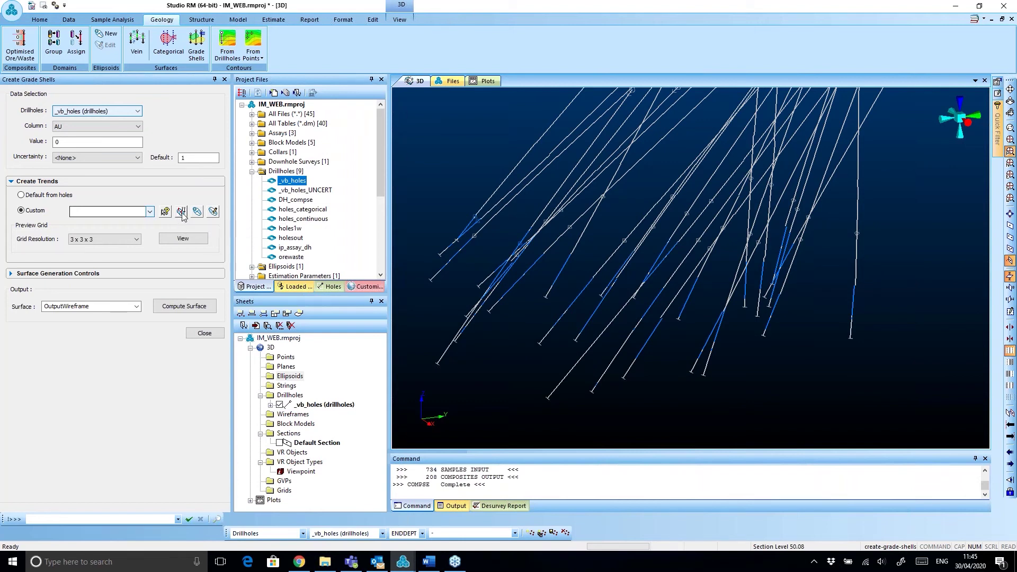
middle_click_drag(642, 249, 611, 249)
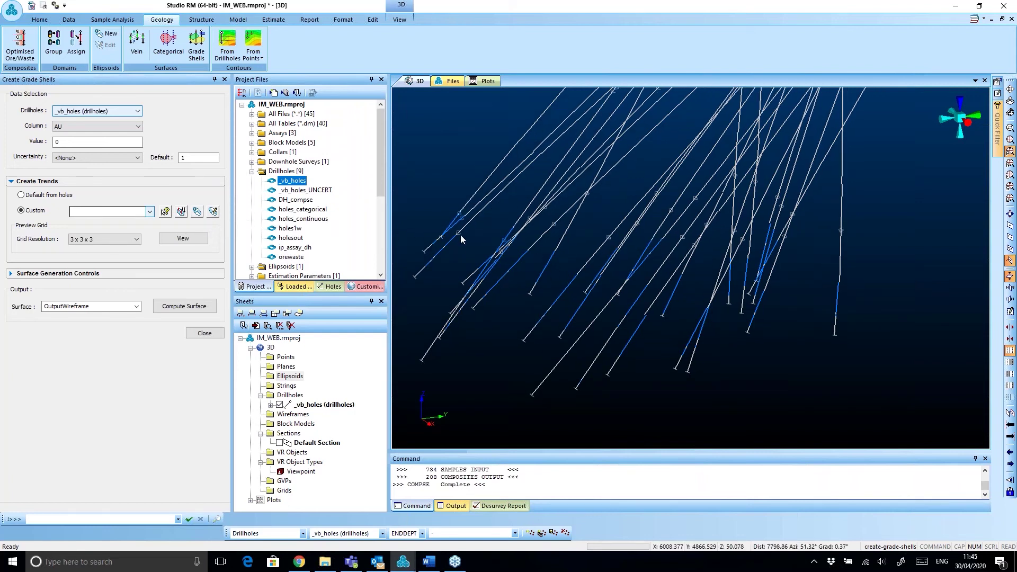
left_click(400, 19)
left_click(204, 47)
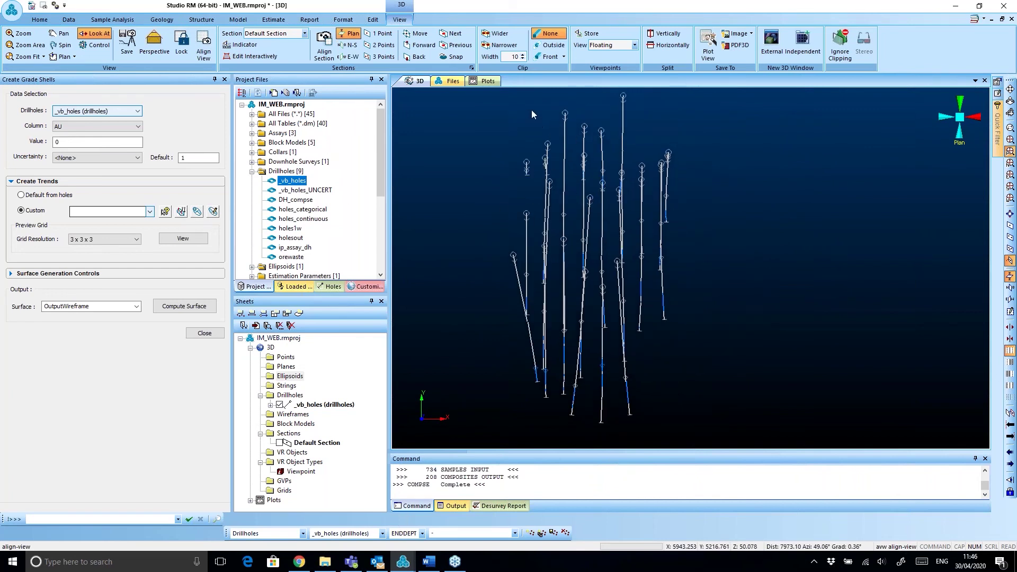
- Create custom trend ellipsoids from two drillhole selections, one in the north and one in the middle of the area
left_click_drag(595, 132, 669, 159)
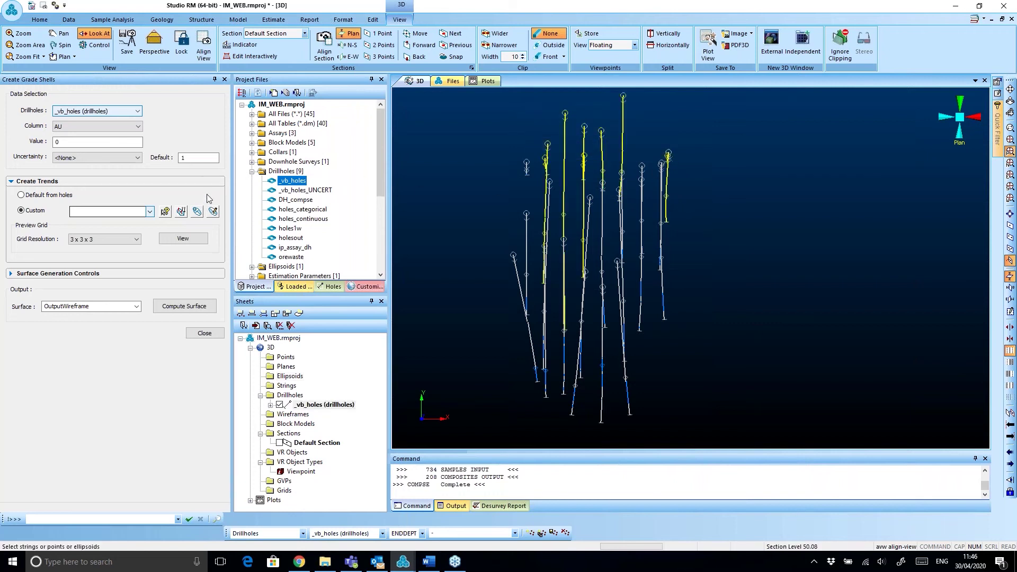
left_click(181, 212)
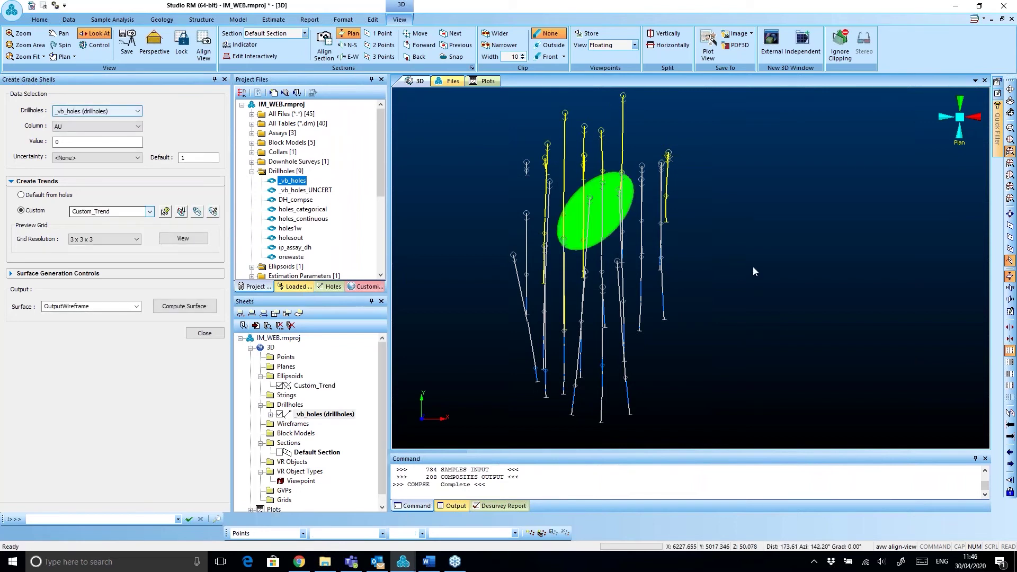
left_click_drag(742, 300, 728, 229)
left_click_drag(657, 265, 560, 252)
left_click_drag(471, 239, 530, 252)
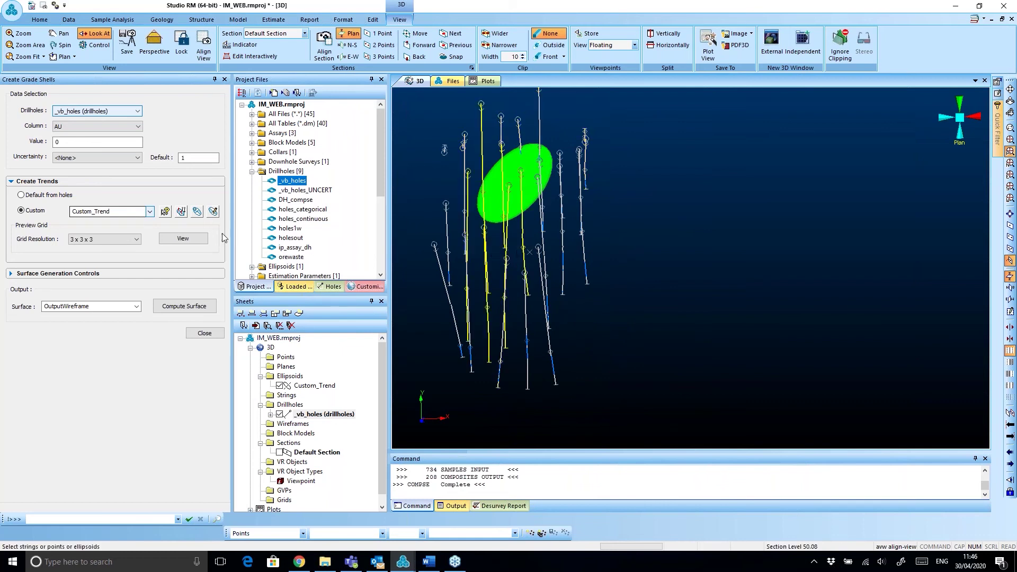
left_click(182, 212)
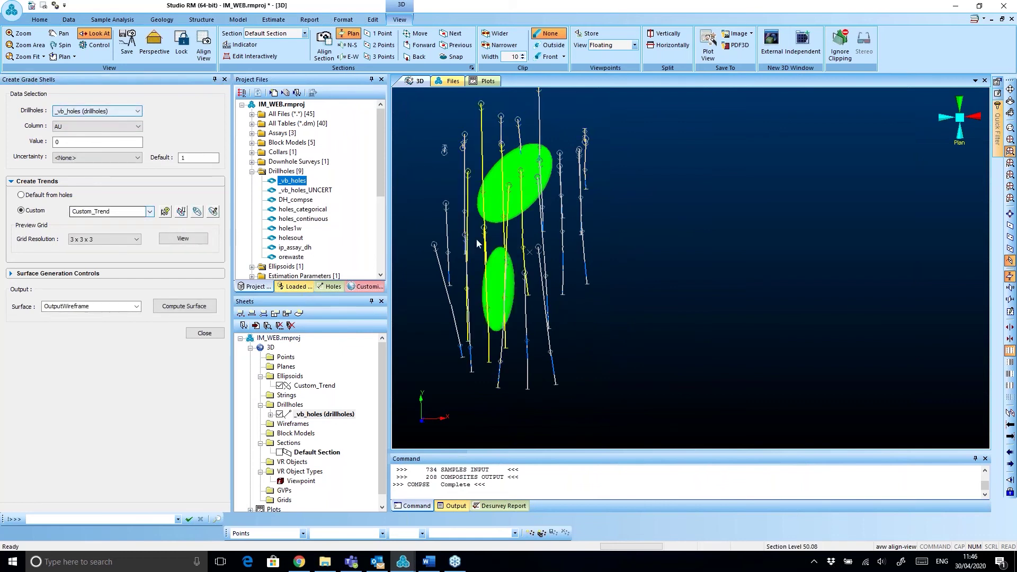
- Fit another custom trend ellipsoid to a different selection of drillholes and inspect it beside the others
left_click_drag(529, 297, 544, 331)
left_click(493, 345)
left_click(181, 212)
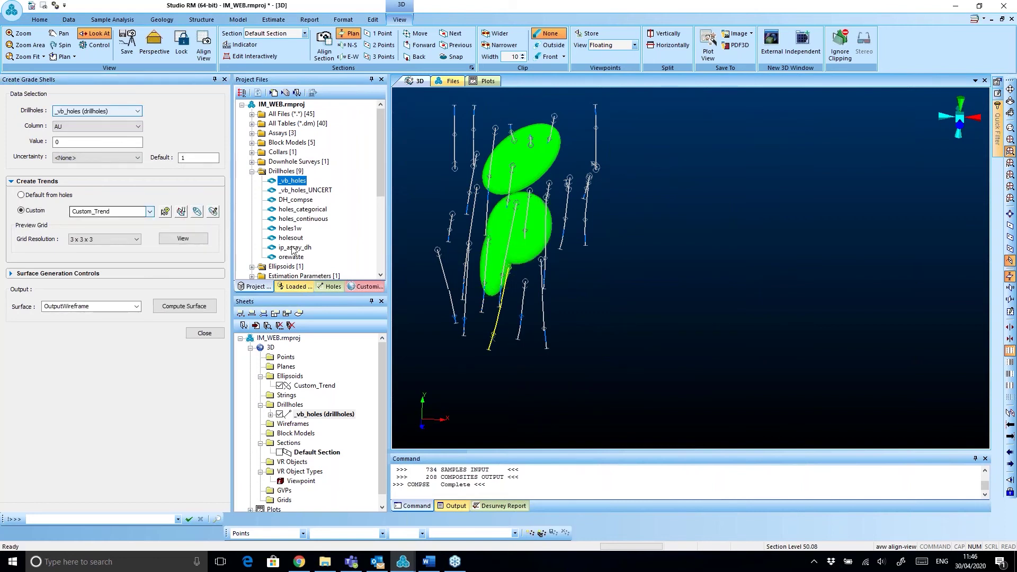
left_click_drag(572, 366, 556, 323)
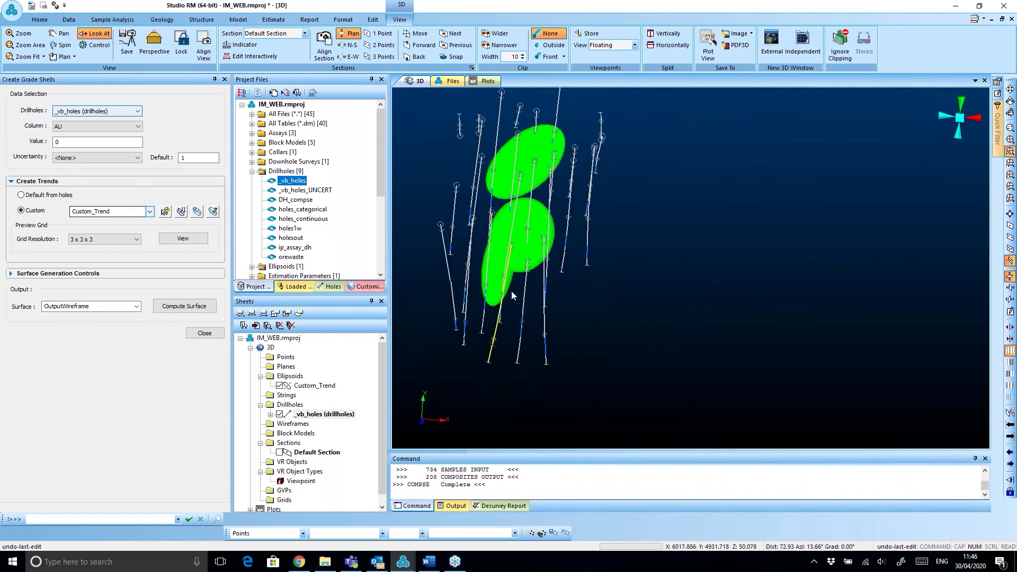
- Leave the ellipsoid editor without changes and unload the Custom_Trend ellipsoids
left_click(316, 385)
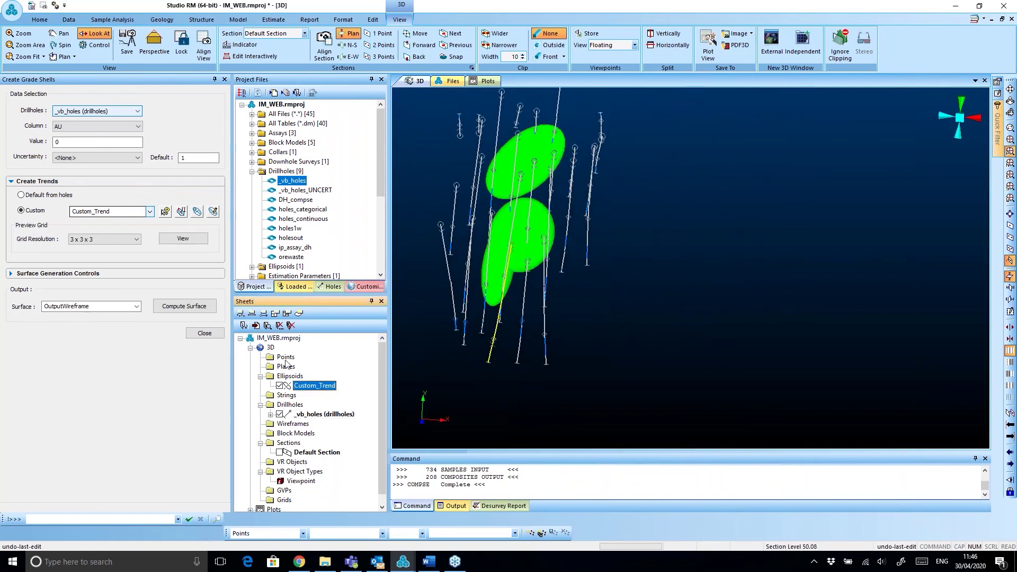
left_click(213, 212)
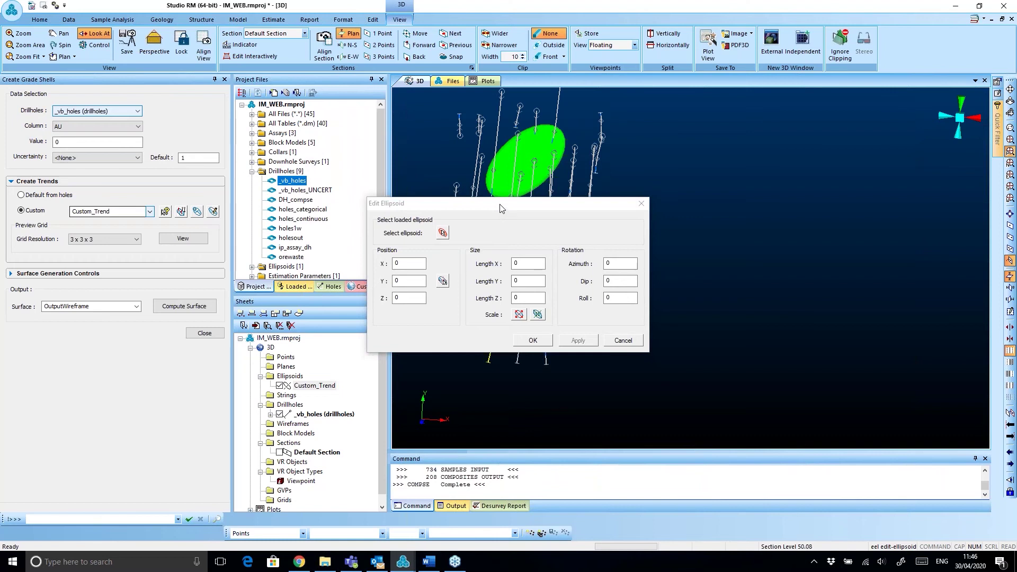
left_click_drag(497, 205, 264, 196)
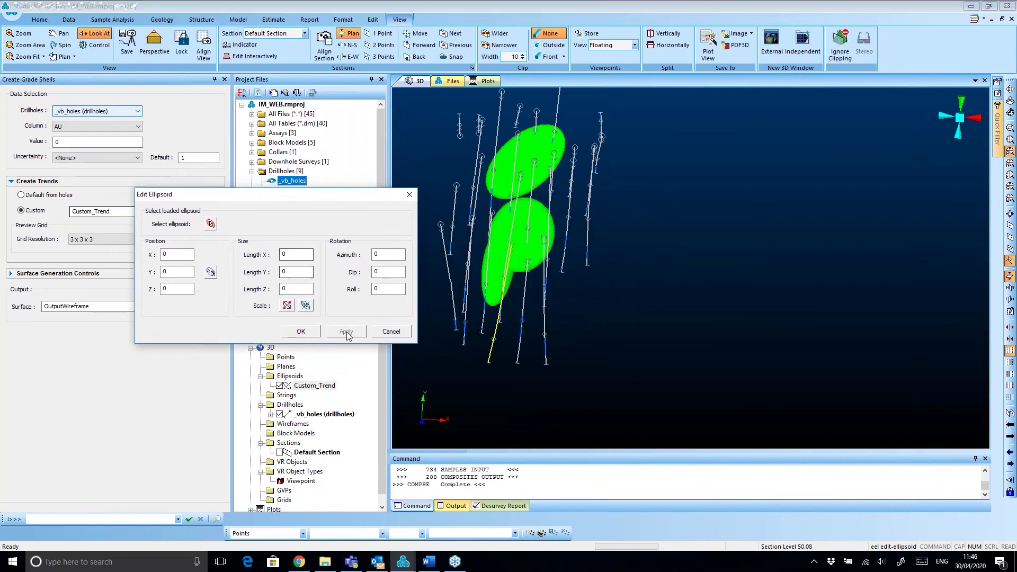
left_click(392, 332)
left_click(314, 388)
left_click(290, 326)
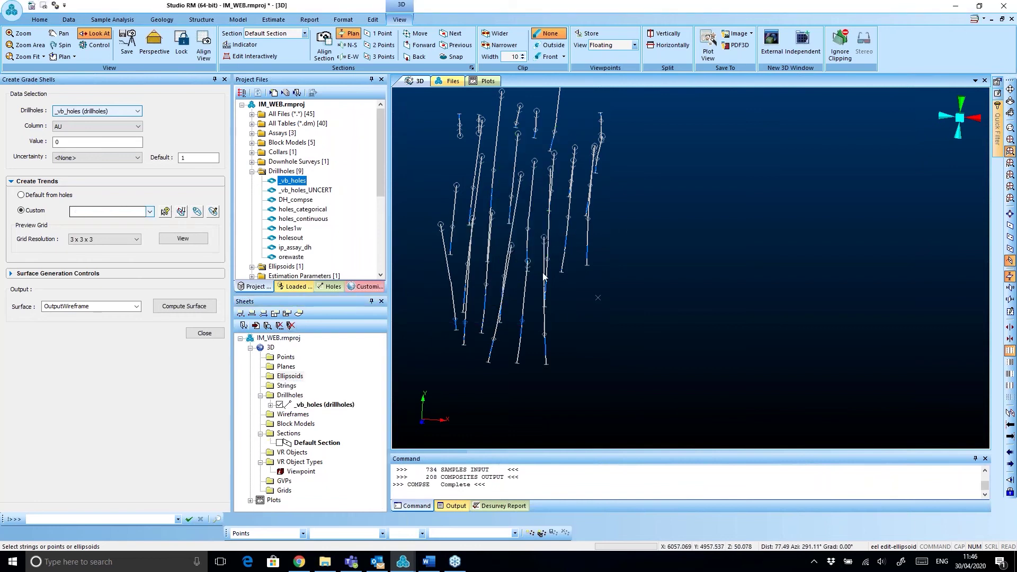
- Create two Custom_Trend ellipsoids in plan view, one from the northern drillholes and one from the southern drillholes
scroll(576, 288, "down", 2)
left_click_drag(594, 318, 567, 308)
left_click_drag(507, 163, 591, 194)
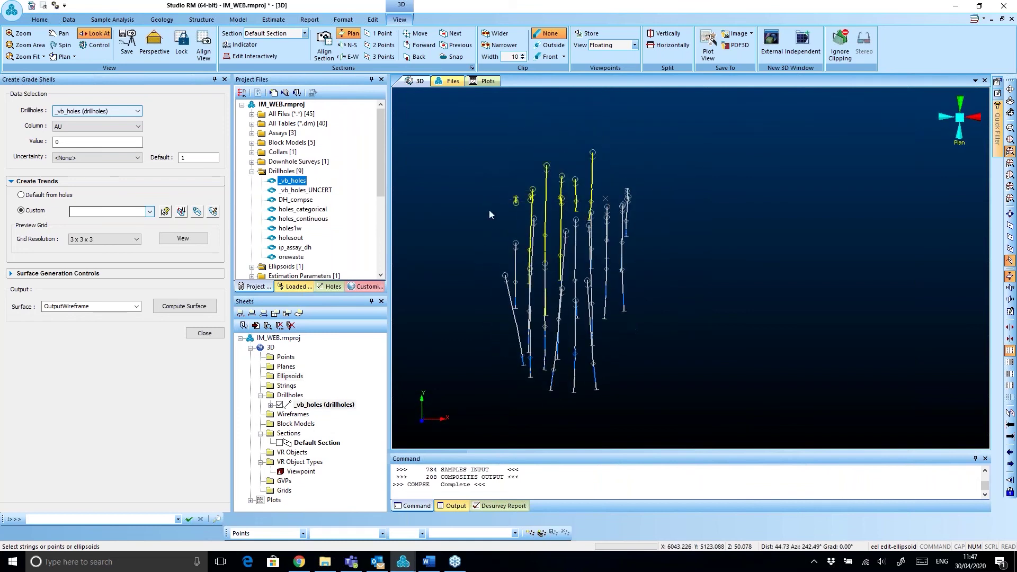
left_click(182, 212)
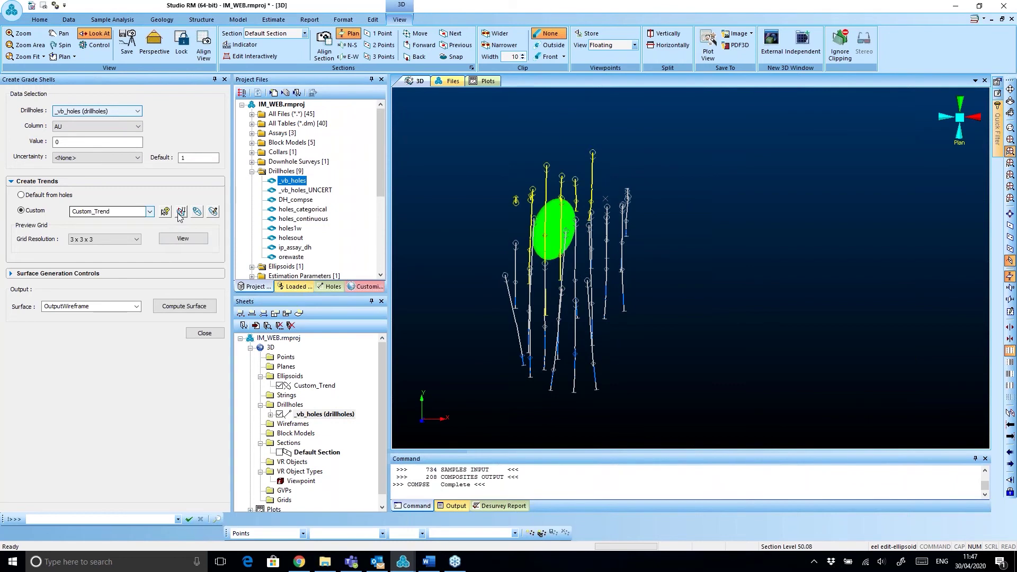
left_click_drag(480, 289, 637, 341)
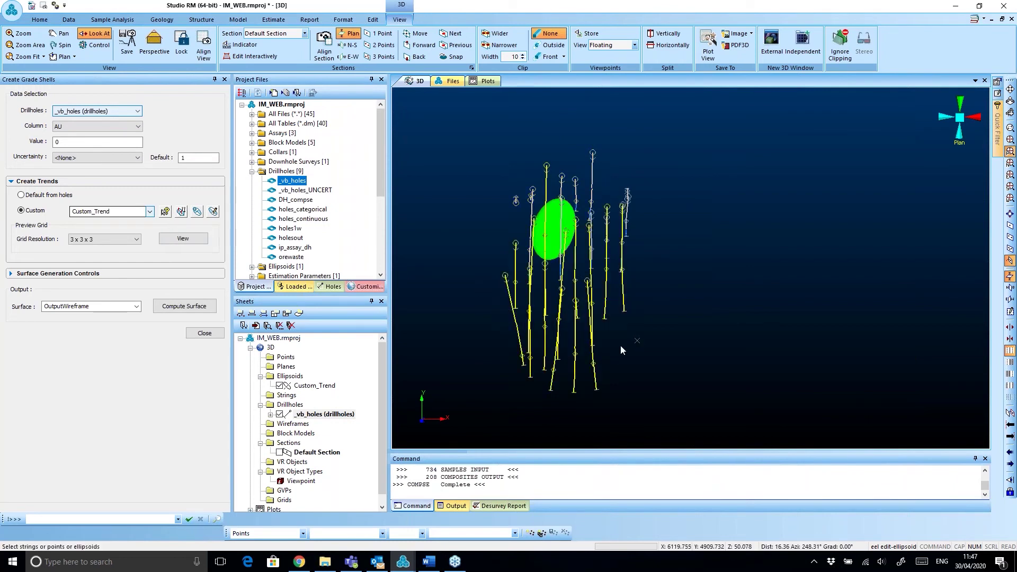
left_click(182, 212)
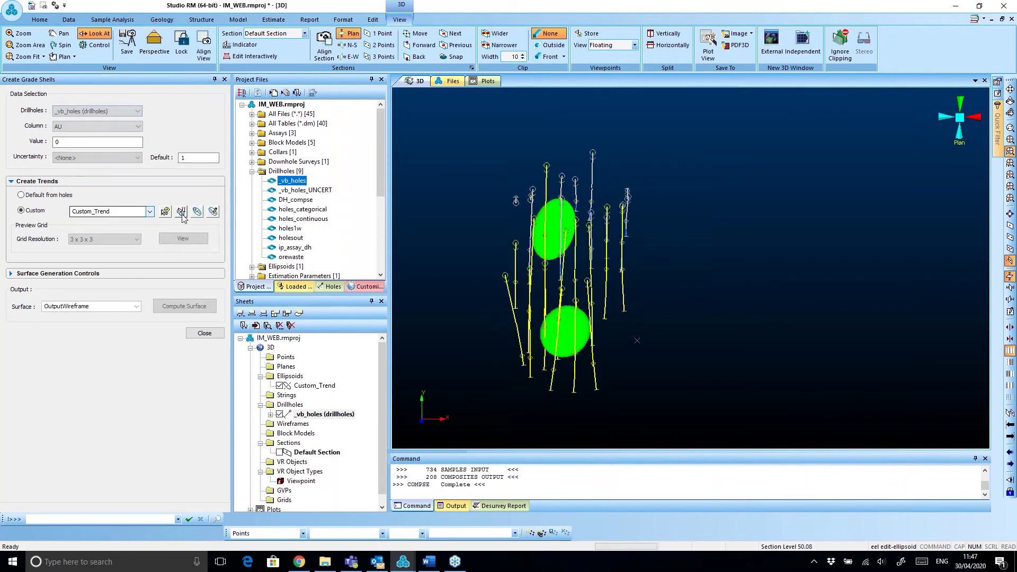
- Edit the northern Custom_Trend ellipsoid and set its rotation to azimuth 0, dip 5 and roll 0
left_click_drag(663, 375, 719, 366)
left_click_drag(637, 303, 736, 287)
left_click_drag(672, 335, 617, 283)
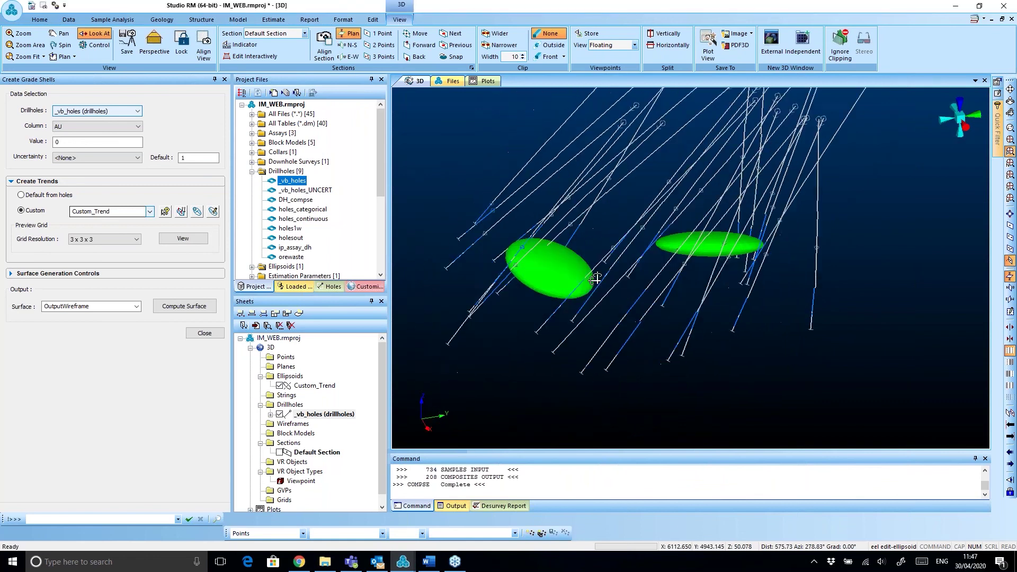
left_click(213, 211)
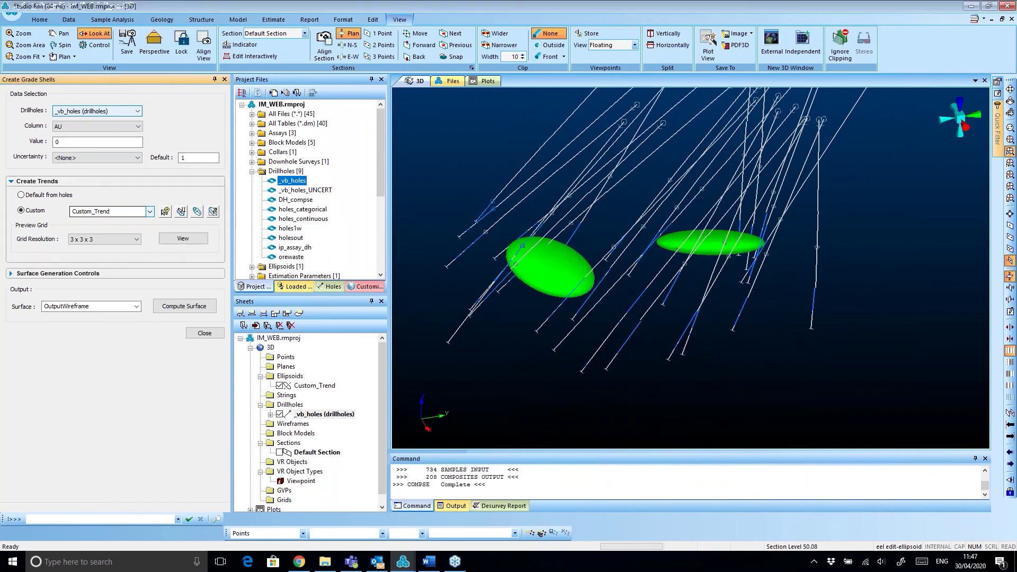
left_click_drag(548, 205, 362, 219)
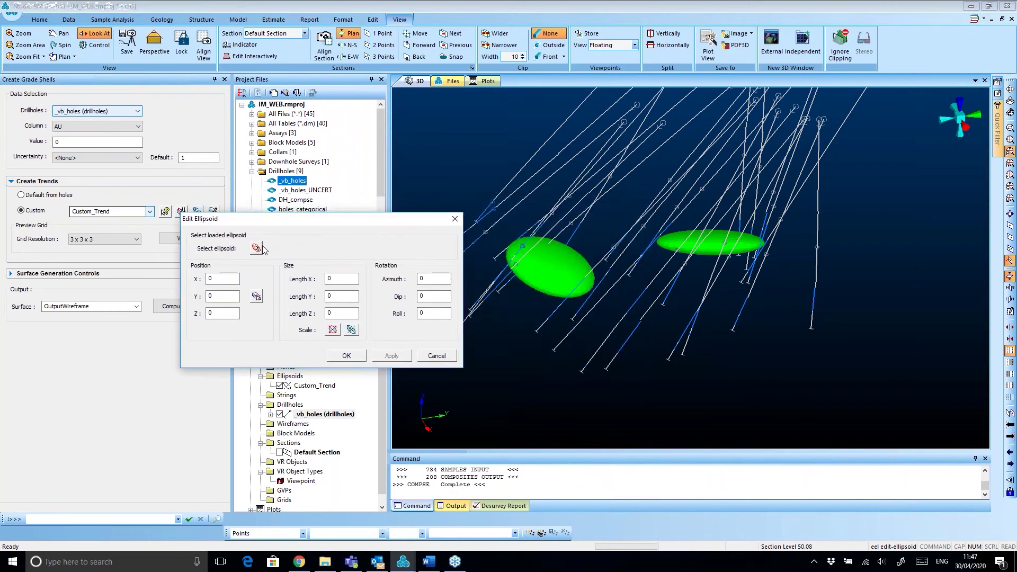
left_click(741, 245)
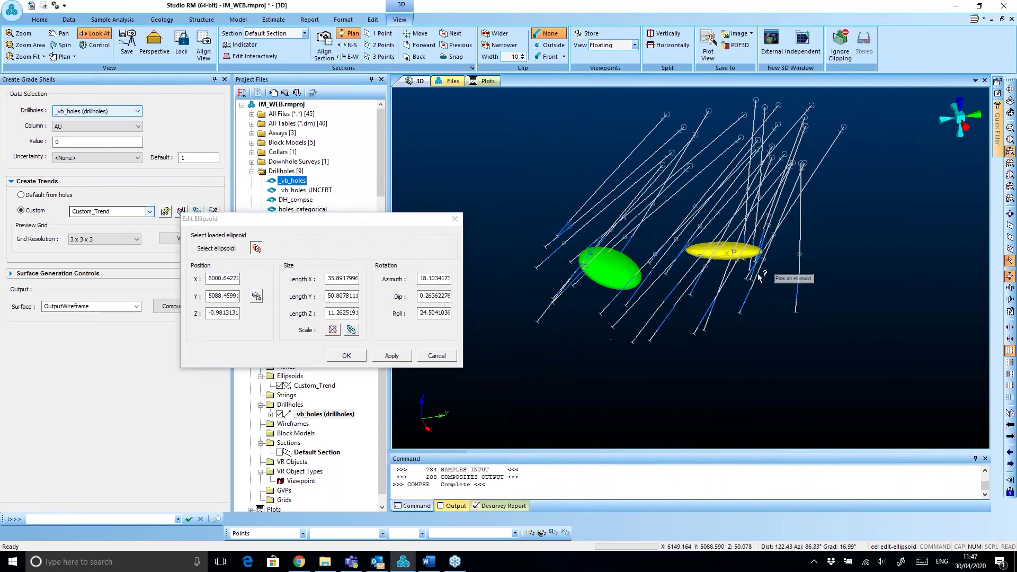
middle_click_drag(777, 303, 735, 309)
left_click(432, 279)
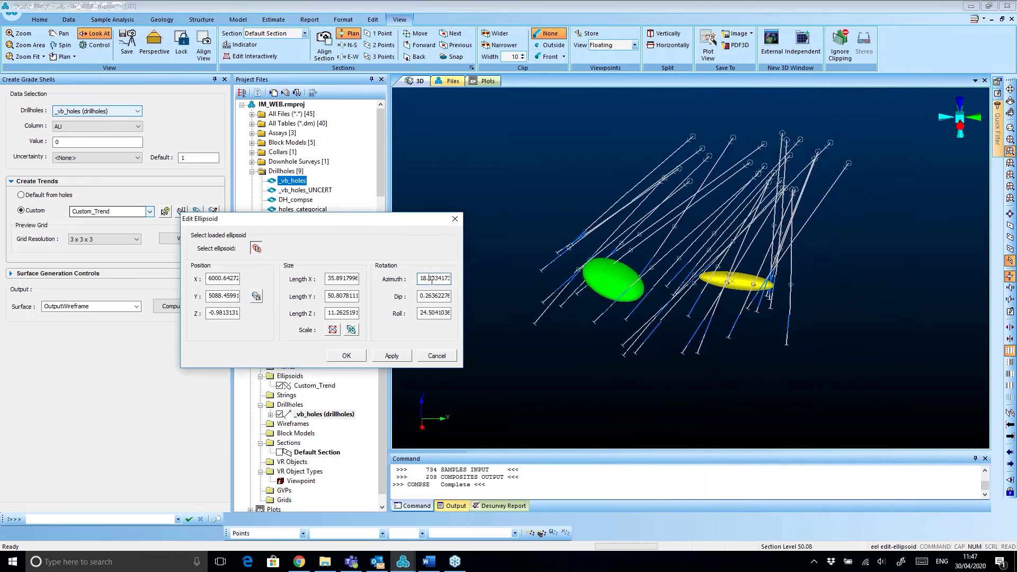
double_click(422, 279)
type("0")
type("5")
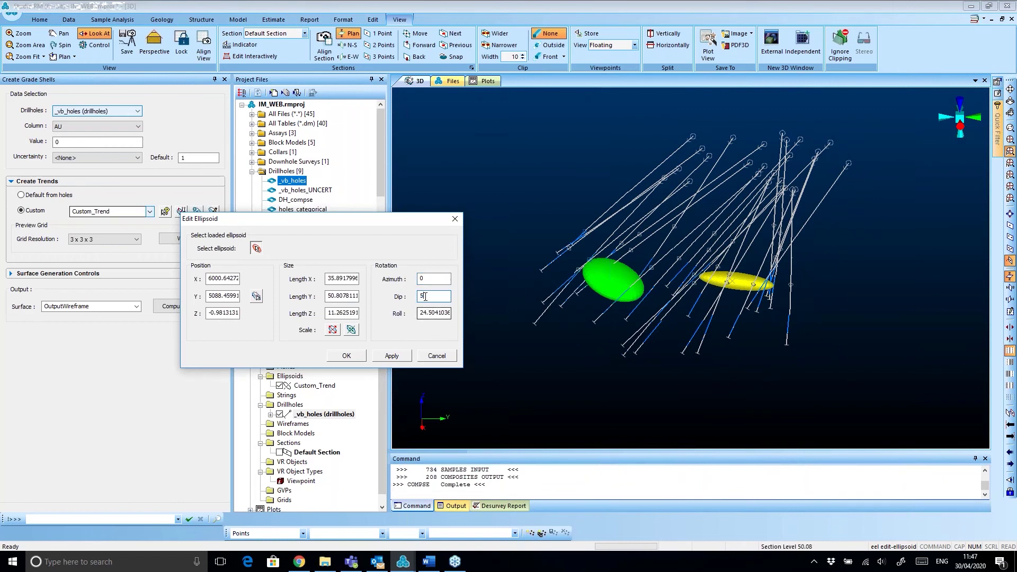
type("0")
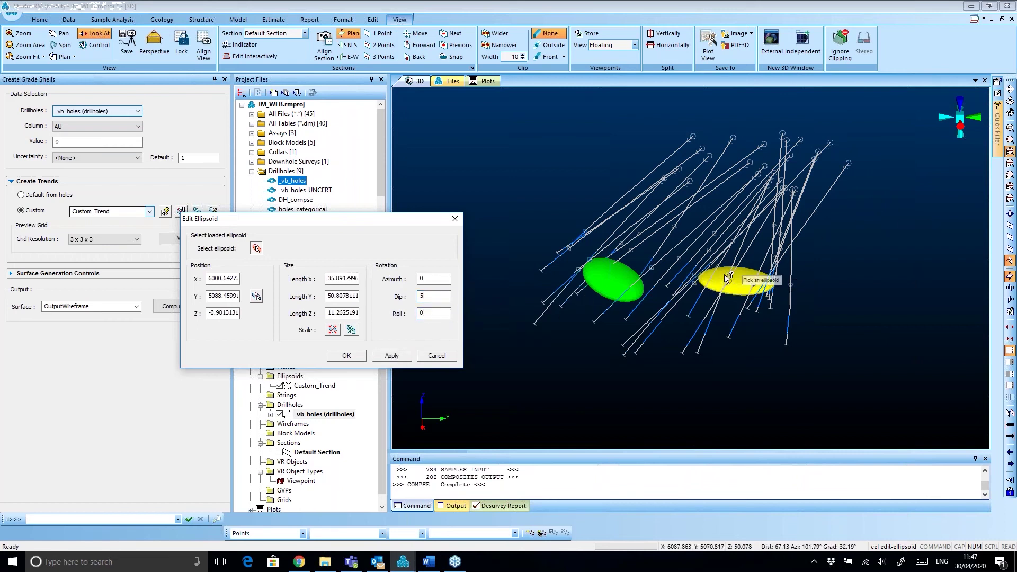
- Resize the northern ellipsoid to length X 50, length Y 70 and length Z 20, and inspect it in plan
double_click(328, 296)
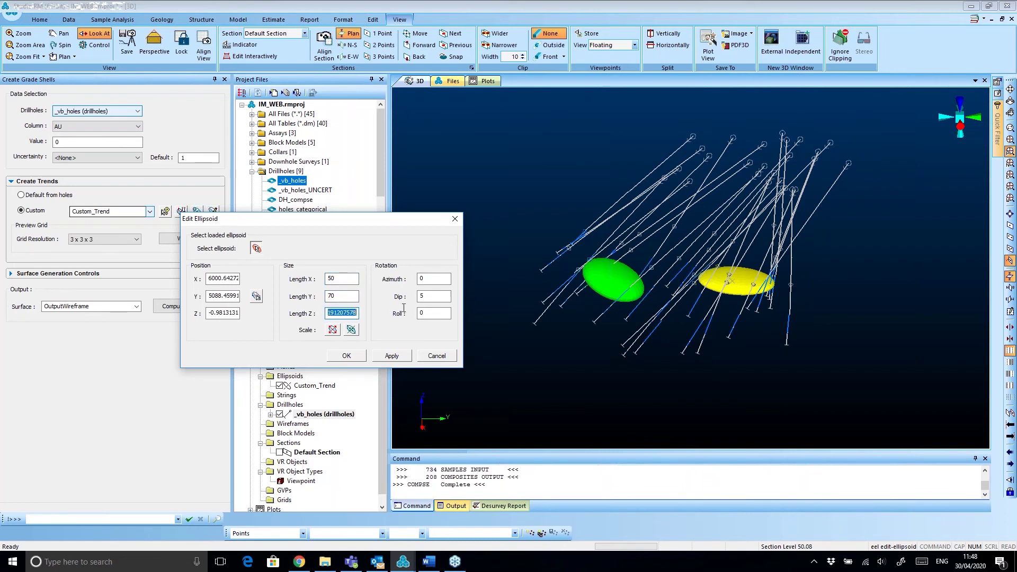
left_click(392, 355)
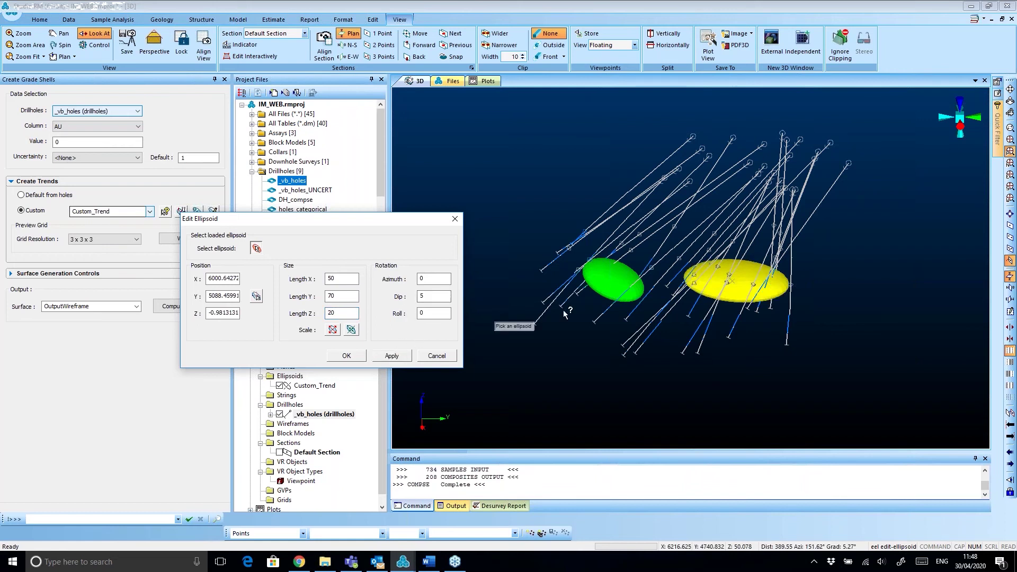
left_click_drag(562, 350, 659, 415)
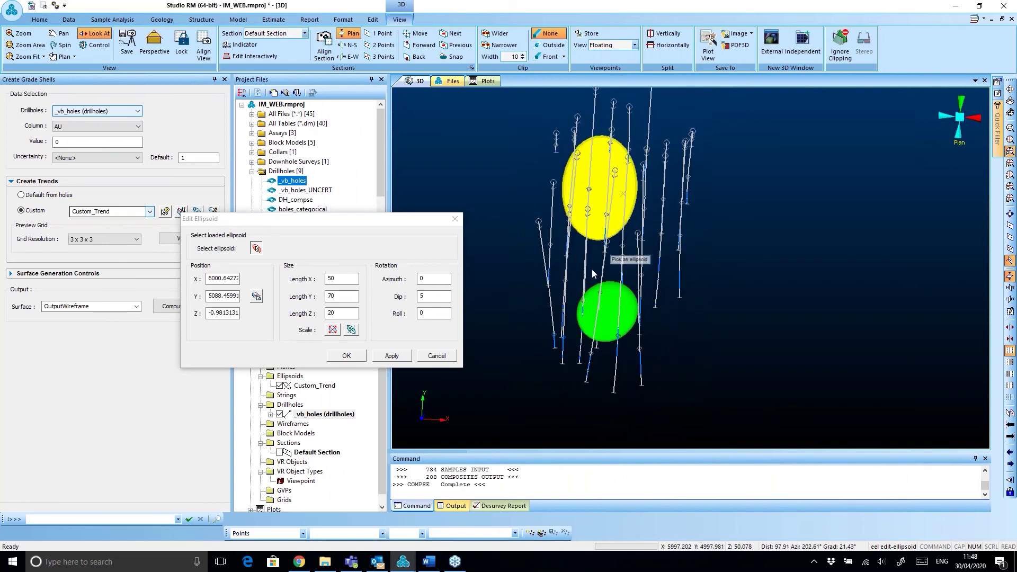
left_click_drag(596, 140, 599, 289)
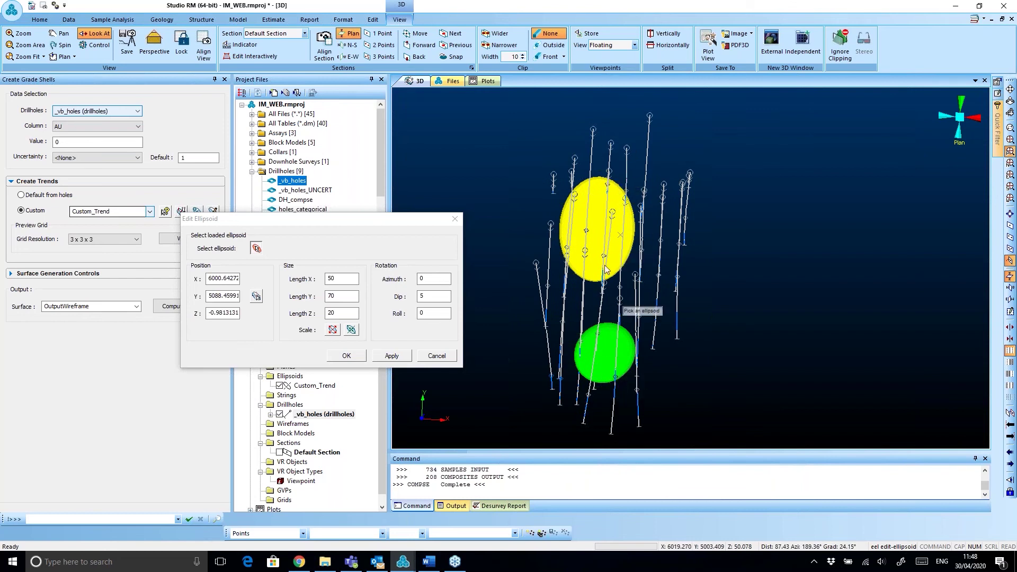
- Pick the southern ellipsoid and set its rotation to azimuth 0, dip 20 and roll 0
left_click_drag(702, 339, 595, 324)
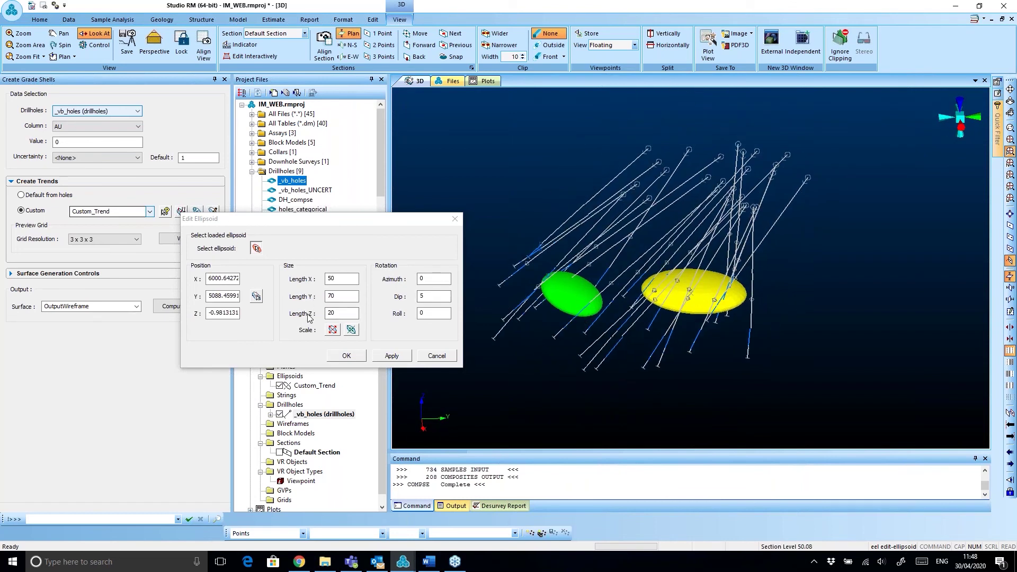
left_click(581, 304)
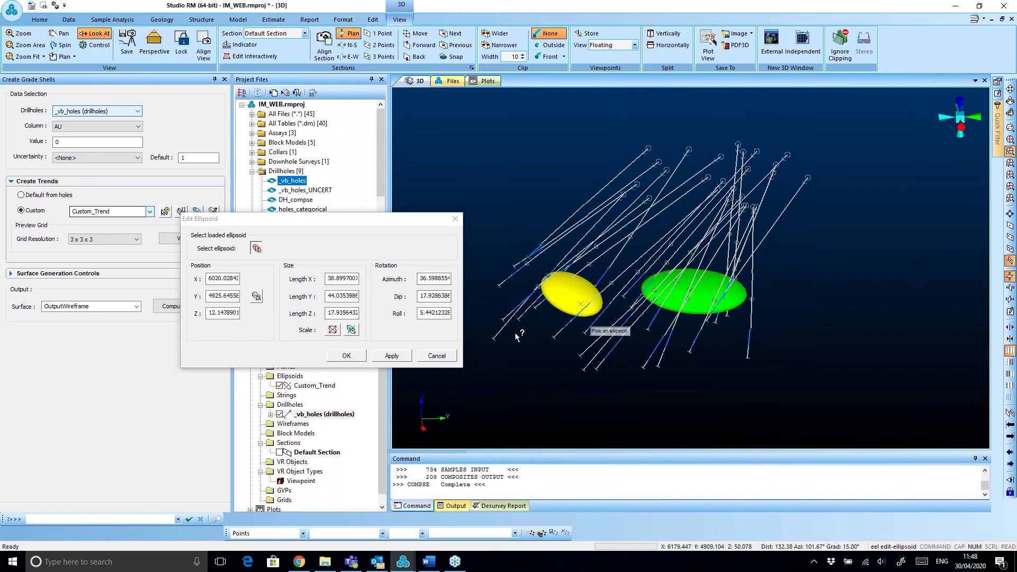
double_click(443, 279)
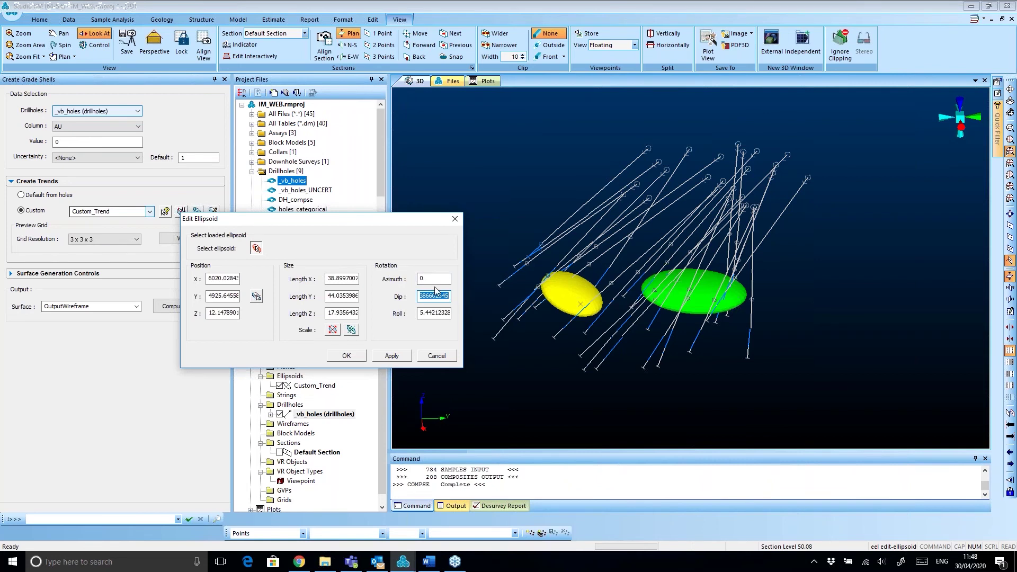
double_click(425, 313)
type("0")
- Set the southern ellipsoid's length X to 40, length Y to 60 and length Z to 20, and finish editing
double_click(346, 276)
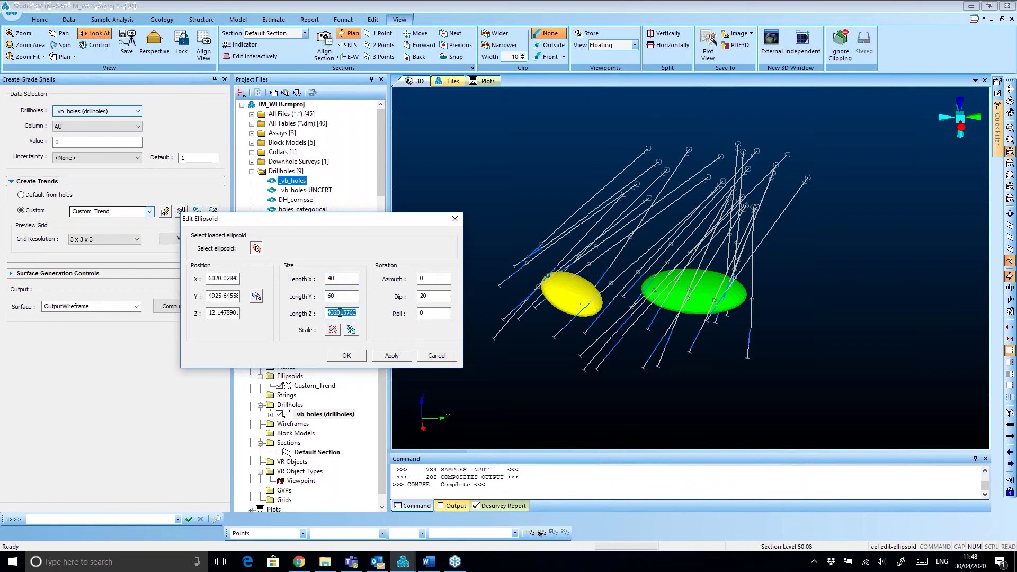
left_click(392, 355)
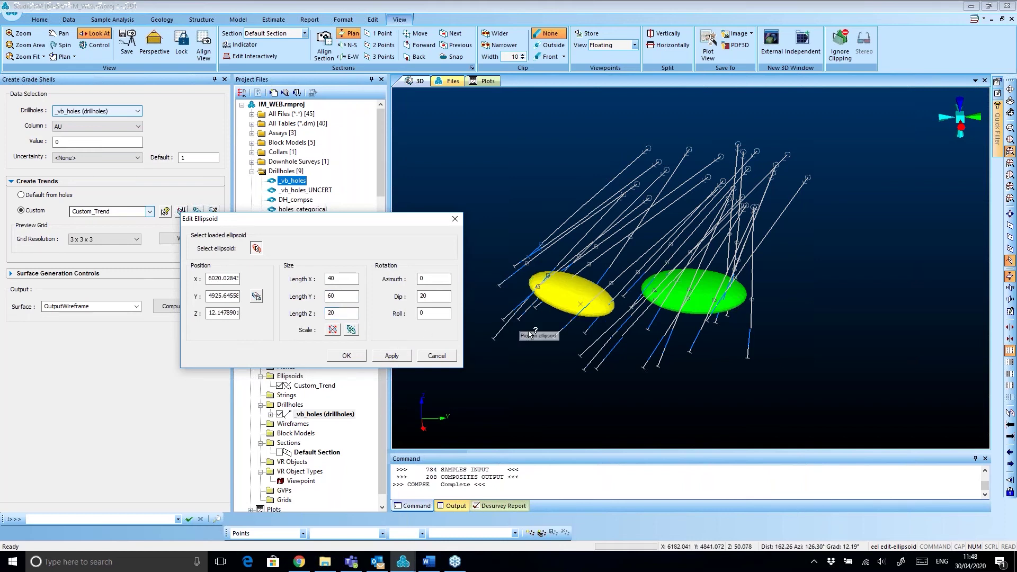
left_click_drag(585, 332, 694, 333)
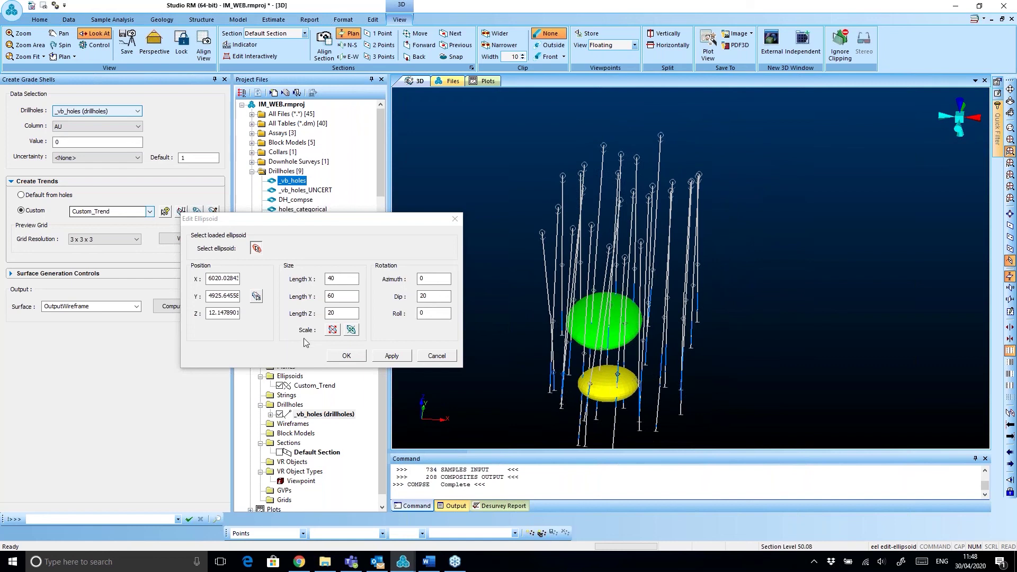
left_click(347, 355)
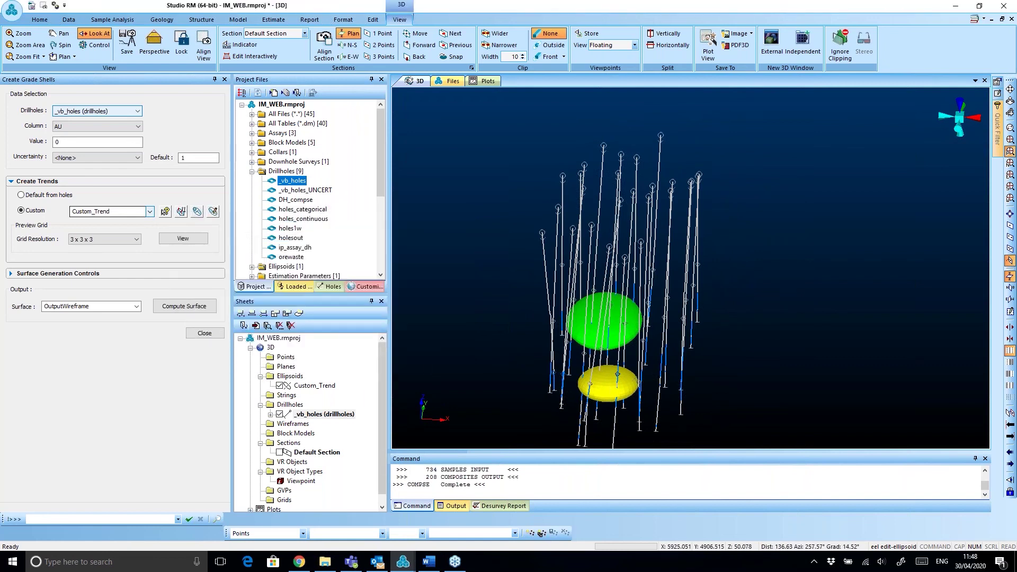
- Define a vertical north-south section through both ellipsoids with two points and view it straight on with outside clipping
left_click_drag(408, 366, 418, 375)
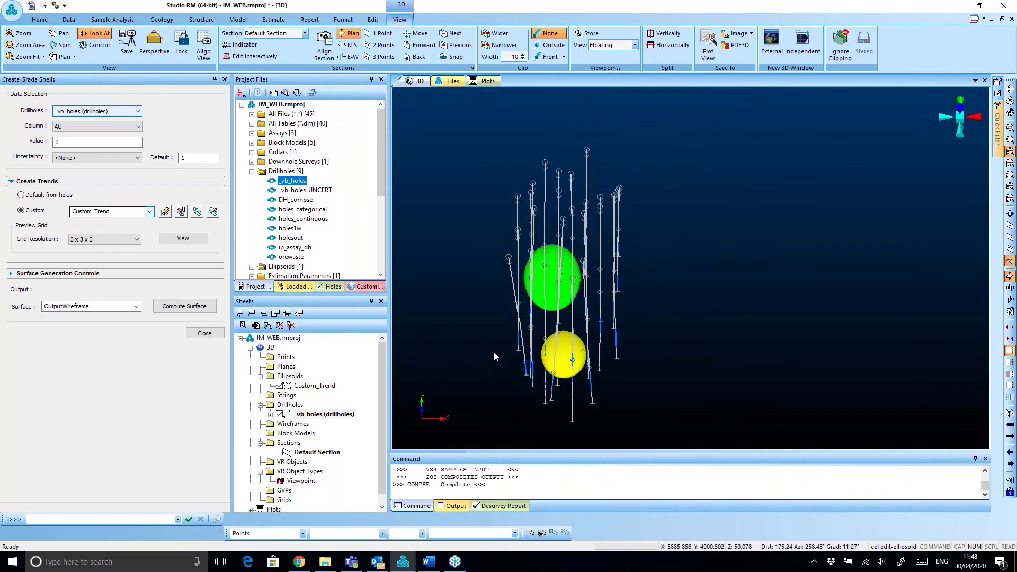
left_click_drag(569, 382, 538, 374)
key("2")
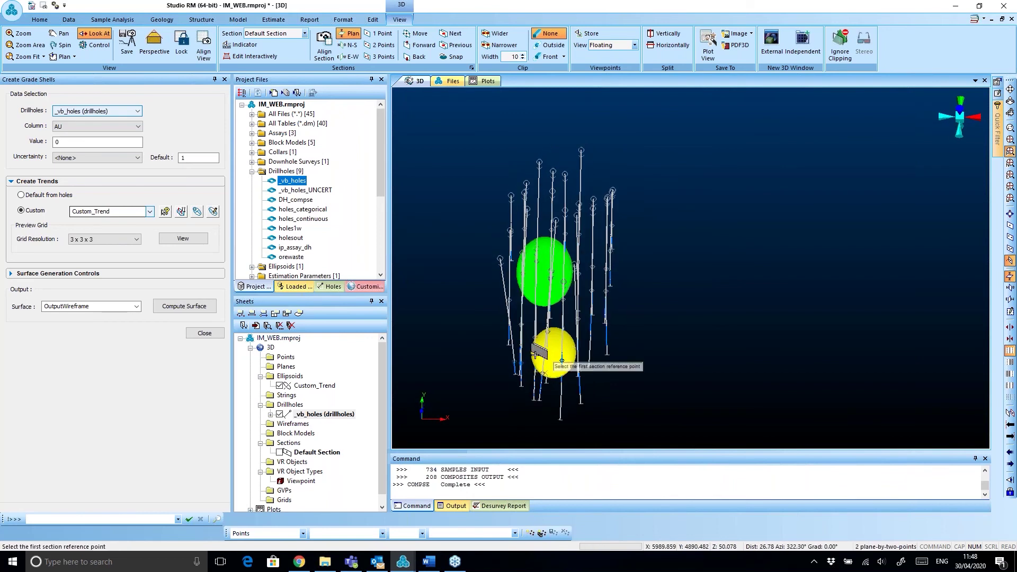
left_click(547, 210)
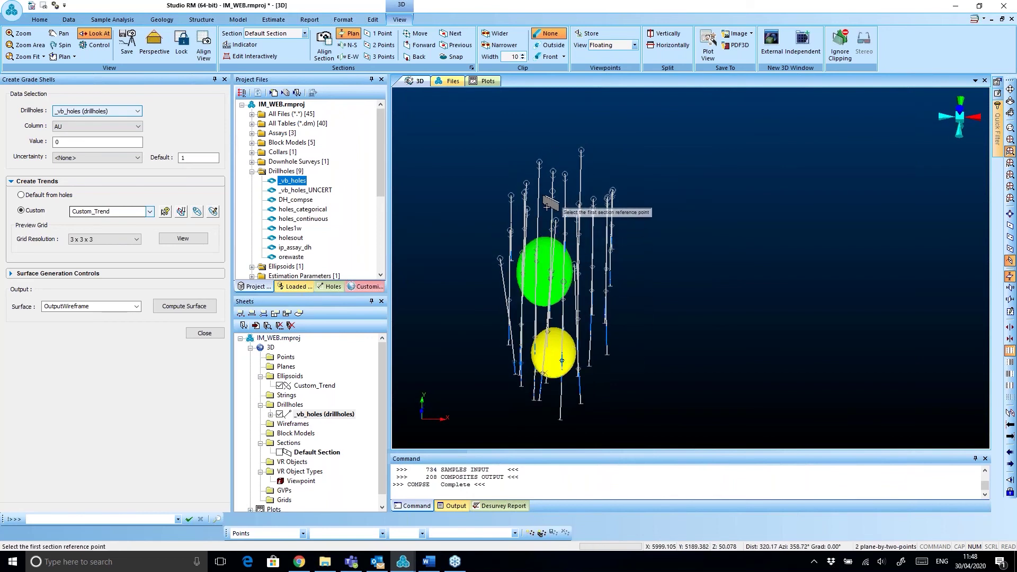
left_click(547, 402)
left_click(498, 315)
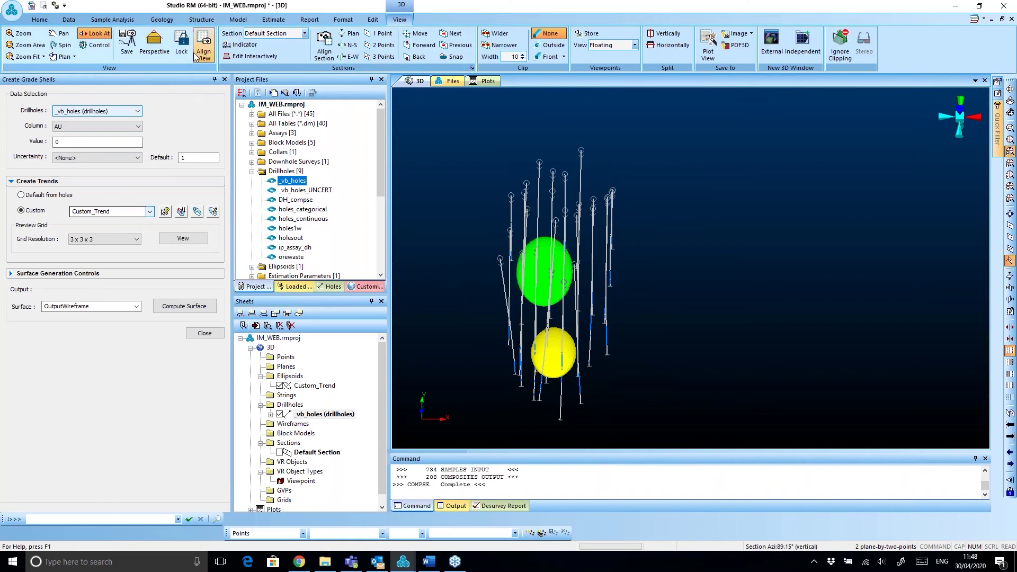
left_click(203, 55)
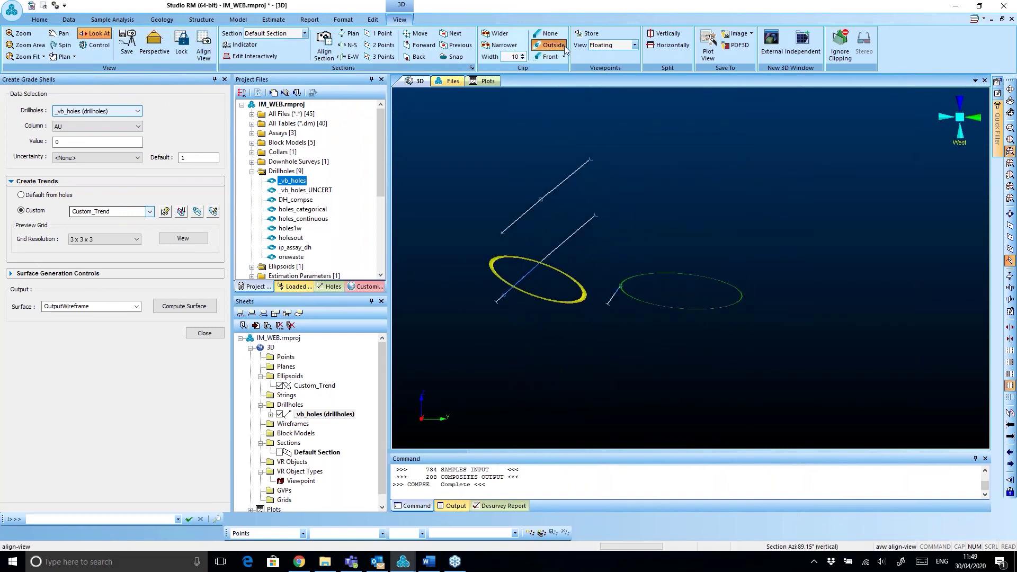
- Compare the section unclipped and clipped outside, and widen the clipping to 40 to examine the holes against the ellipsoids
left_click(538, 35)
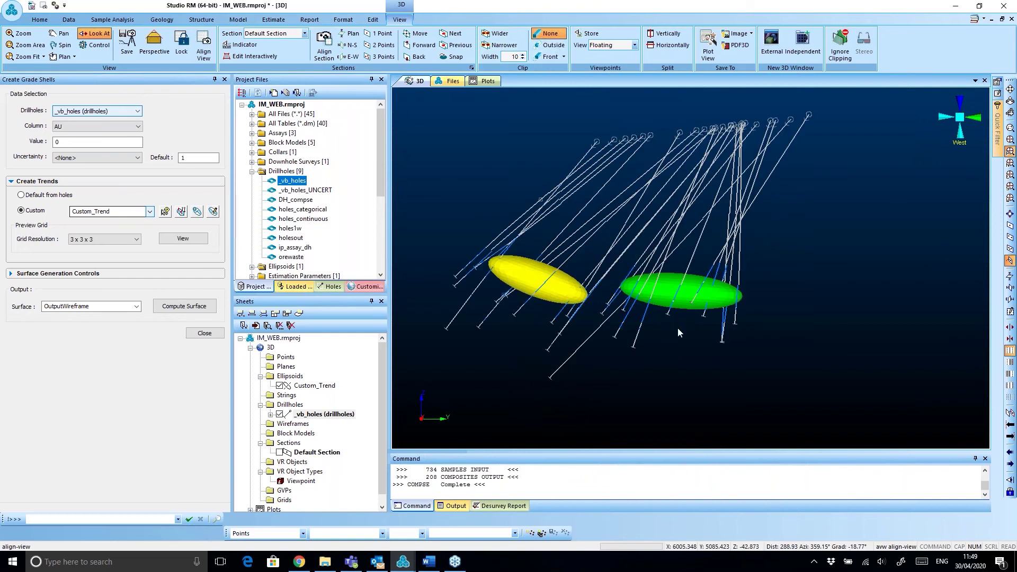
left_click(550, 45)
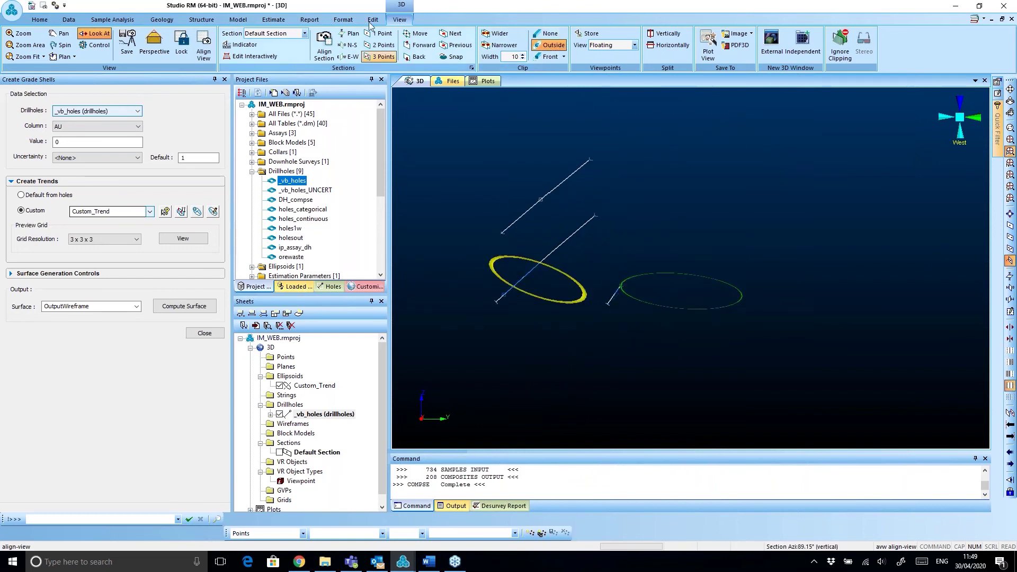
left_click(342, 19)
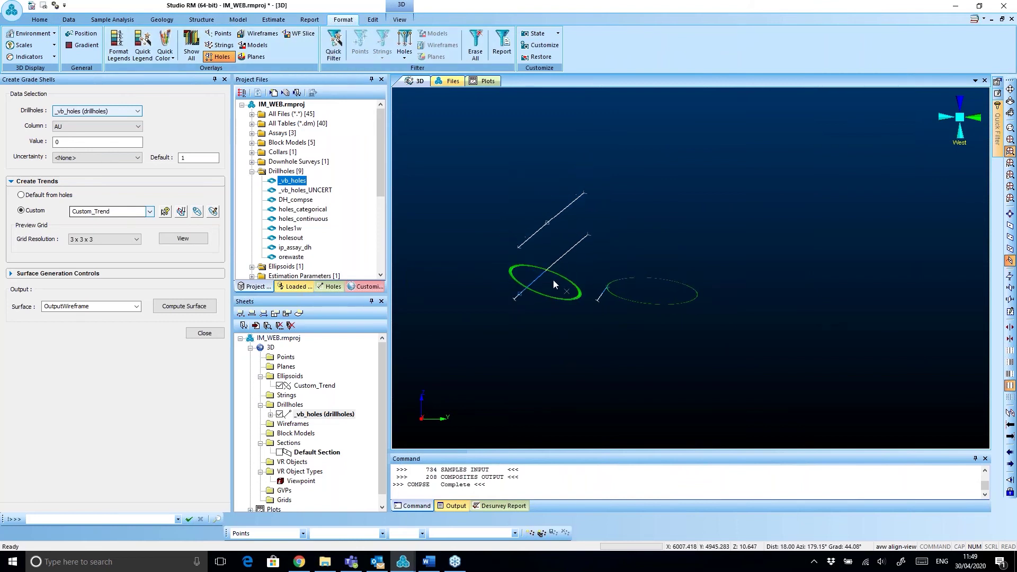
scroll(532, 294, "up", 3)
left_click(408, 20)
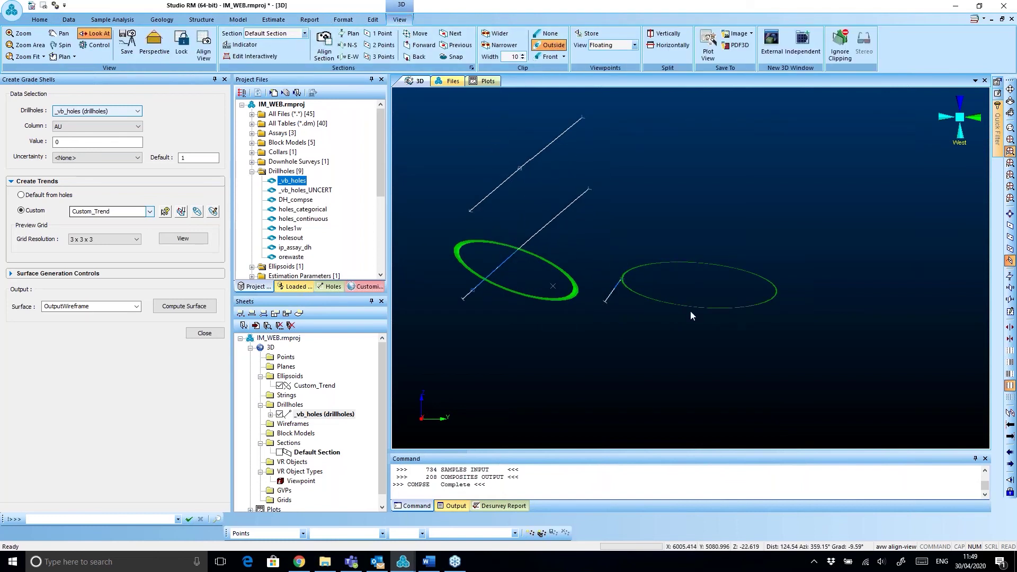
left_click(504, 36)
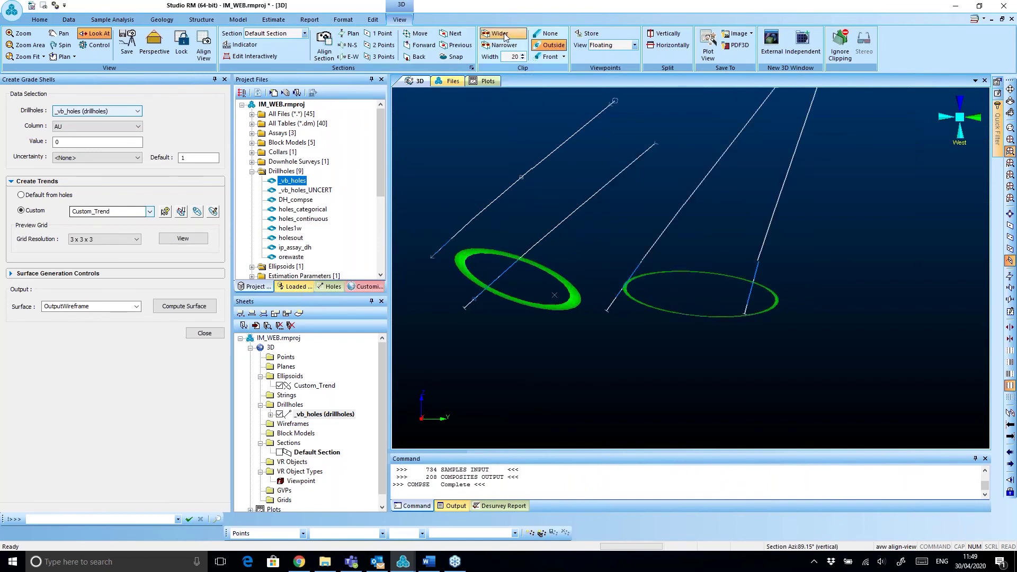
left_click(503, 36)
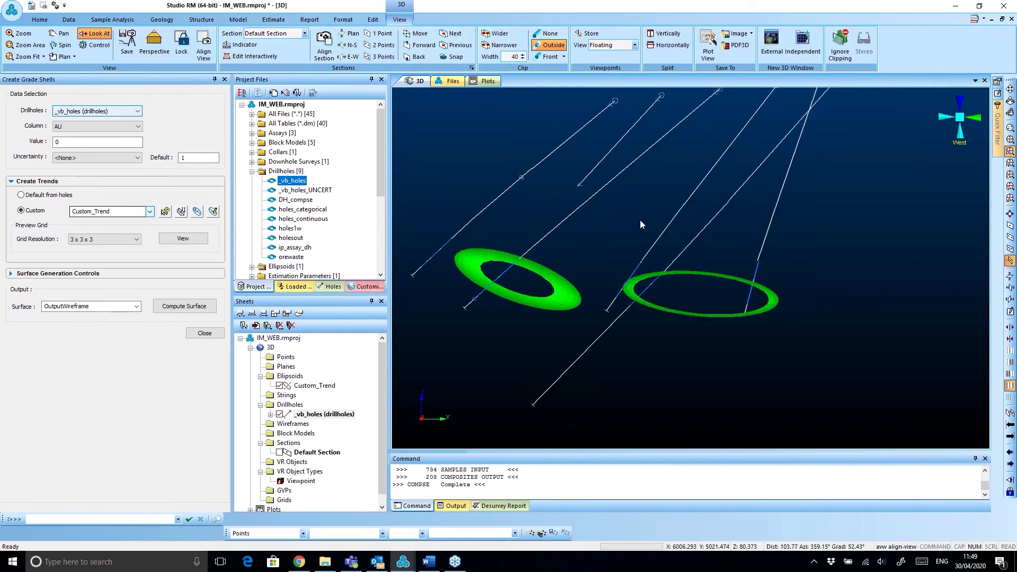
scroll(702, 284, "down", 2)
middle_click_drag(703, 285, 731, 295)
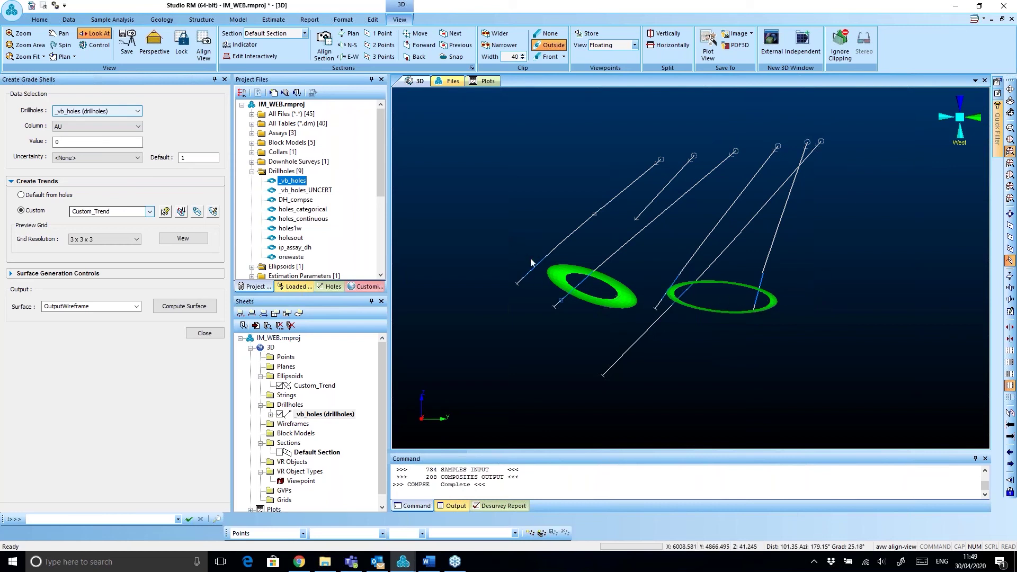
- Widen the section clipping to 100 and turn clipping off to view both ellipsoids with all drillholes
left_click(497, 33)
left_click(496, 33)
left_click(497, 33)
left_click_drag(593, 343, 662, 347)
left_click(547, 34)
left_click_drag(593, 339, 667, 333)
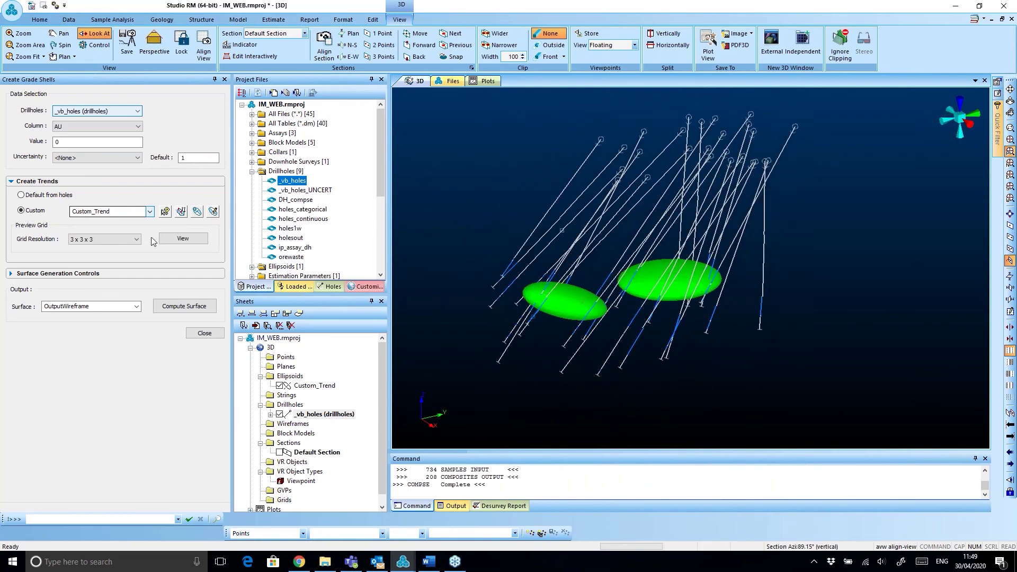
- Show the surface generation controls and load the Grade_Shell_OKtr wireframe into the 3D view
left_click(11, 274)
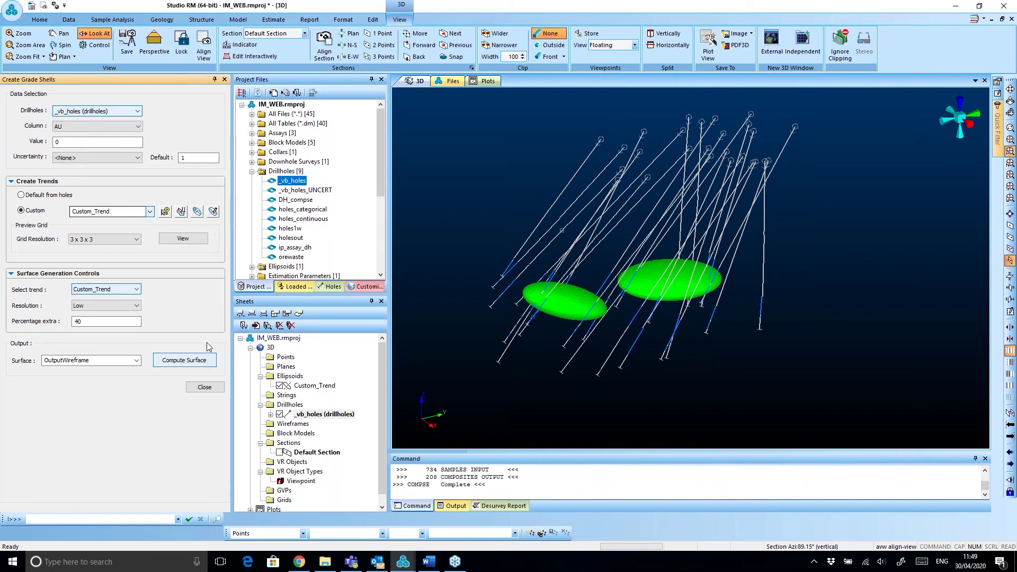
scroll(300, 250, "down", 5)
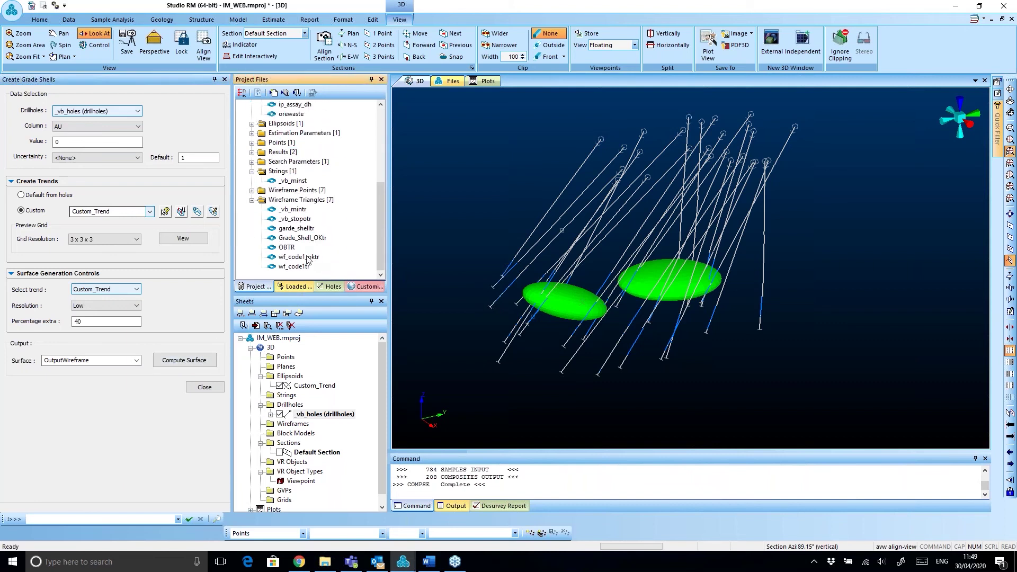
left_click(314, 240)
left_click_drag(491, 256, 496, 262)
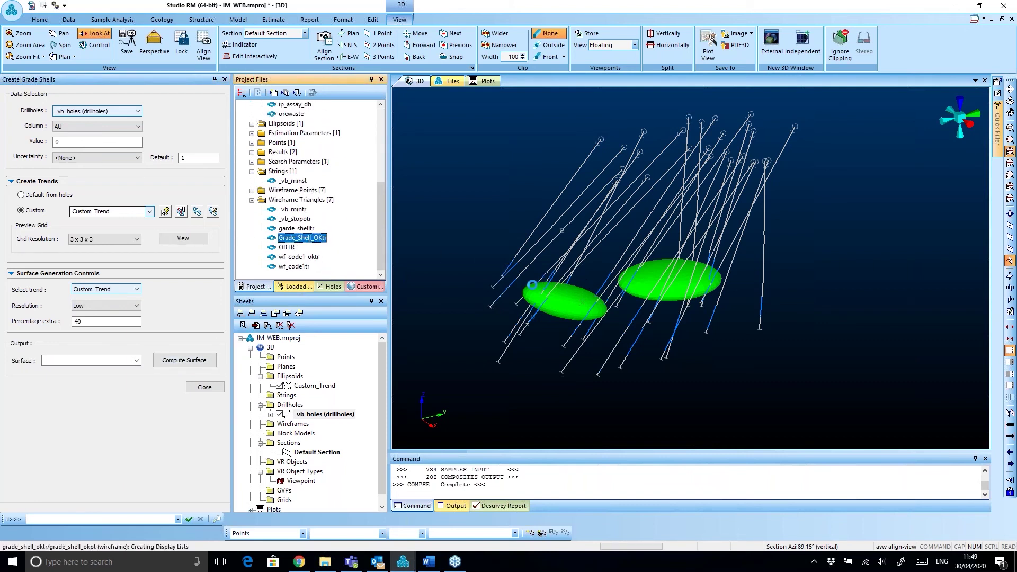
left_click_drag(639, 347, 609, 371)
left_click_drag(424, 249, 513, 246)
- Display the second grade shell wireframe overlay as an intersection with the Default Section in fixed red
double_click(335, 435)
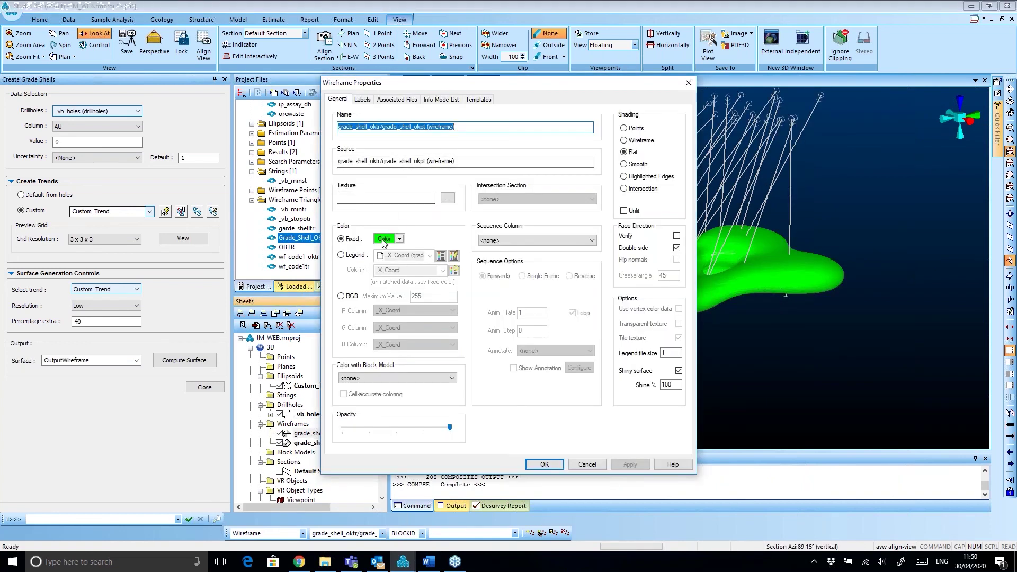
left_click(626, 189)
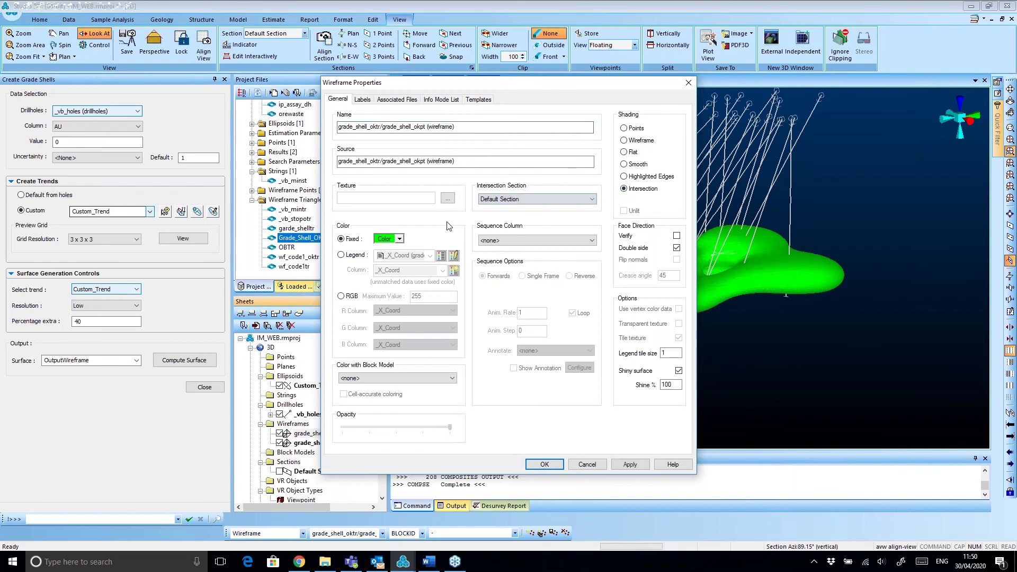
left_click(389, 242)
left_click(379, 275)
left_click(550, 462)
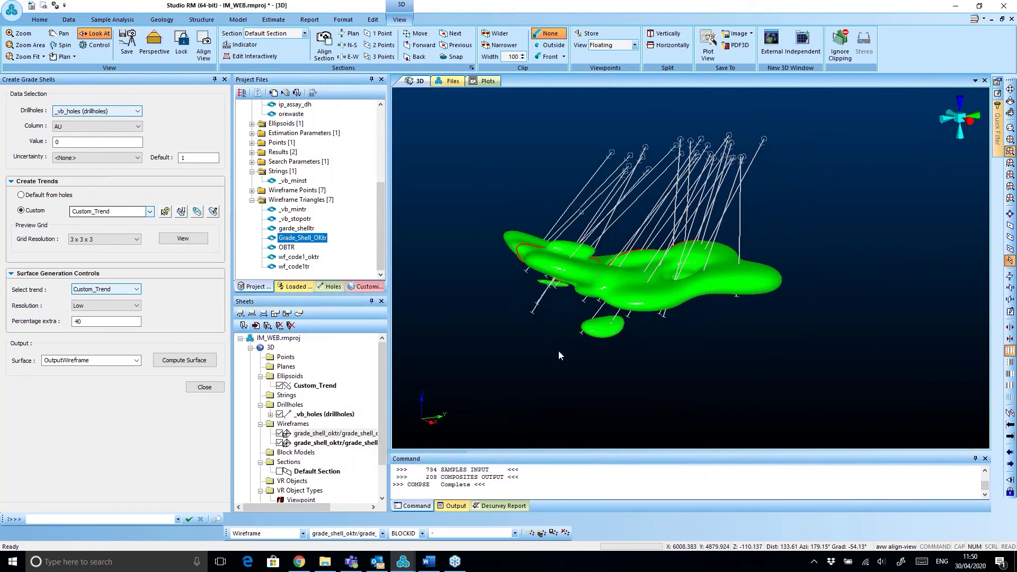
- Move the section interactively into the grade shell, tilt it to a dip of about -71°, and hide the Custom_Trend ellipsoids
left_click(252, 56)
left_click_drag(466, 243, 551, 256)
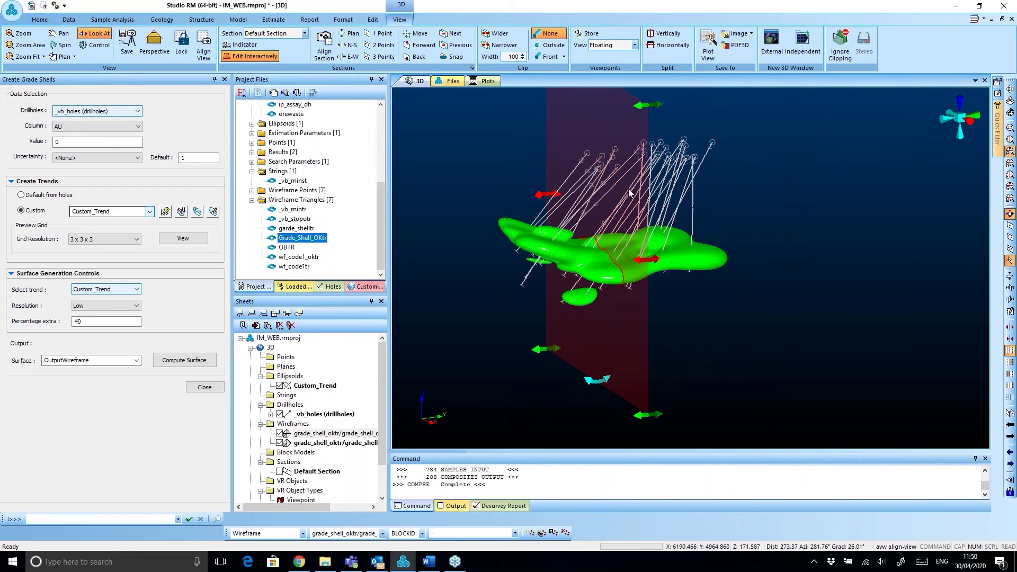
scroll(629, 193, "down", 3)
left_click_drag(615, 137, 640, 141)
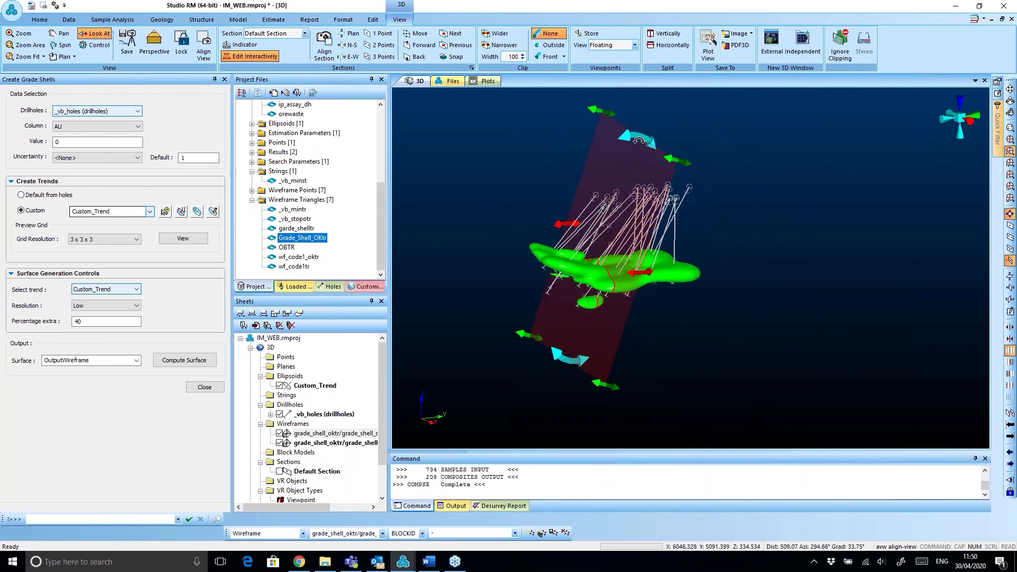
left_click(280, 385)
scroll(529, 311, "up", 3)
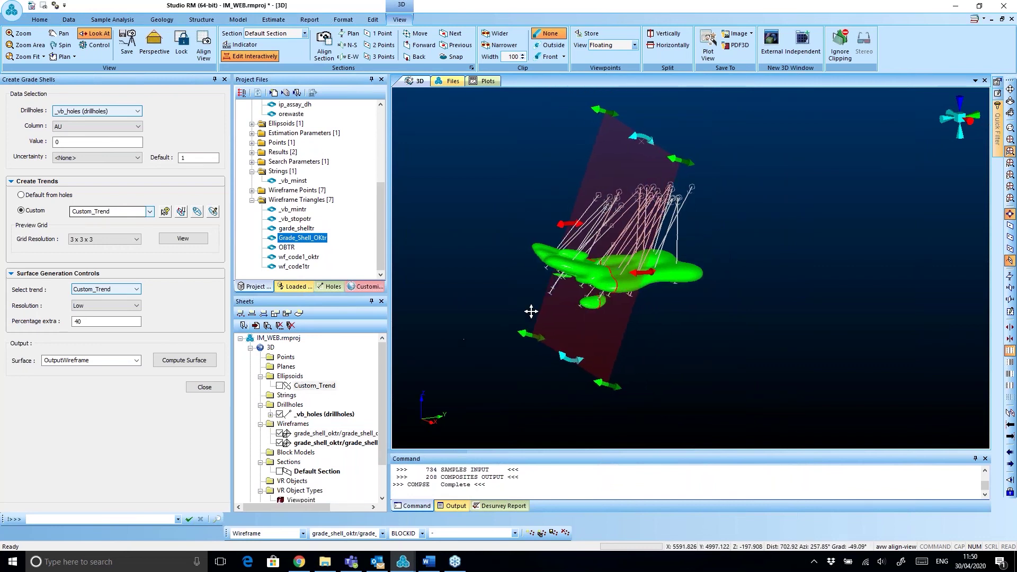
- Turn on front clipping and move the section through the grade shell towards its southern end
left_click(547, 56)
left_click_drag(603, 323, 709, 315)
scroll(614, 297, "up", 2)
mouse_move(667, 328)
left_mouse_down()
mouse_move(583, 329)
mouse_move(827, 269)
mouse_move(464, 313)
mouse_move(747, 314)
mouse_move(671, 289)
mouse_move(856, 325)
mouse_move(677, 320)
left_mouse_up()
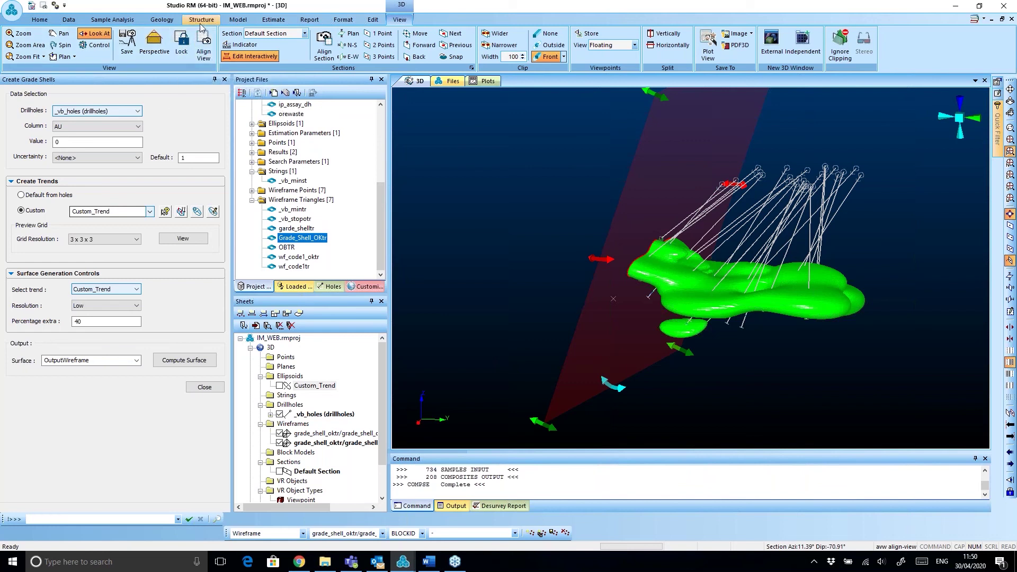
- Finish editing the section interactively and turn clipping off to view the whole grade shell
left_click(162, 20)
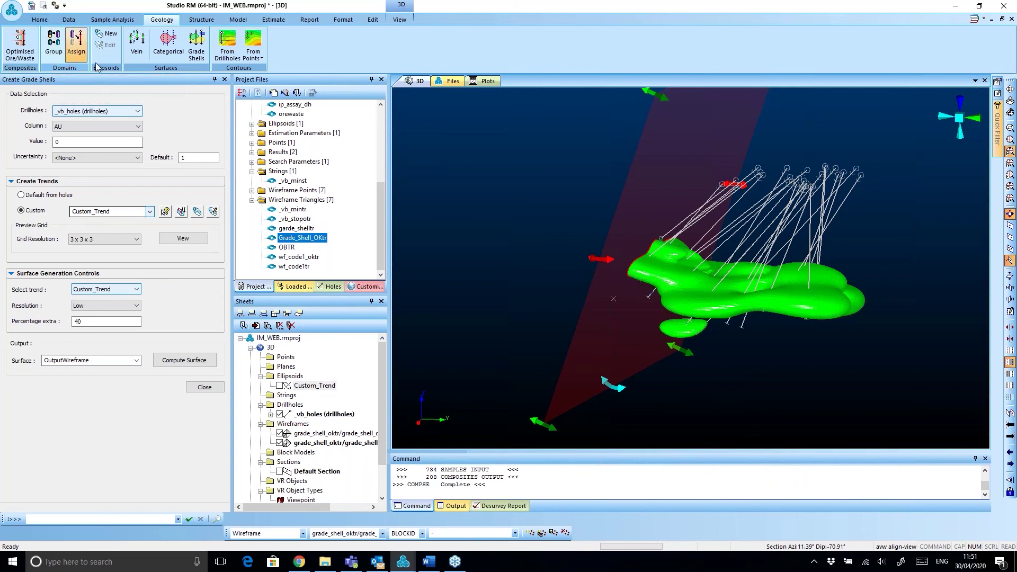
left_click_drag(563, 266, 418, 208)
key("Escape")
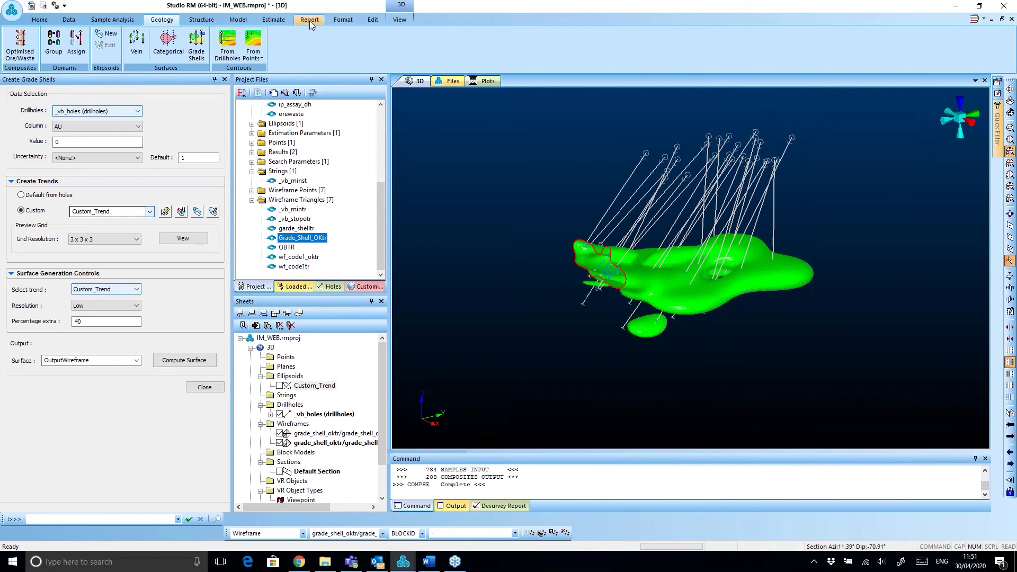
left_click(341, 21)
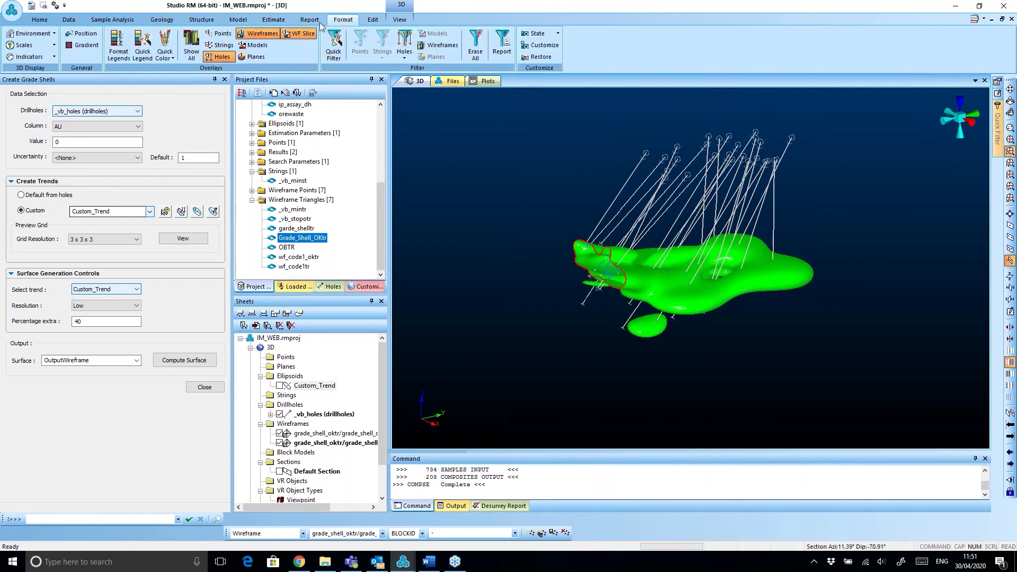
left_click(399, 20)
left_click(547, 34)
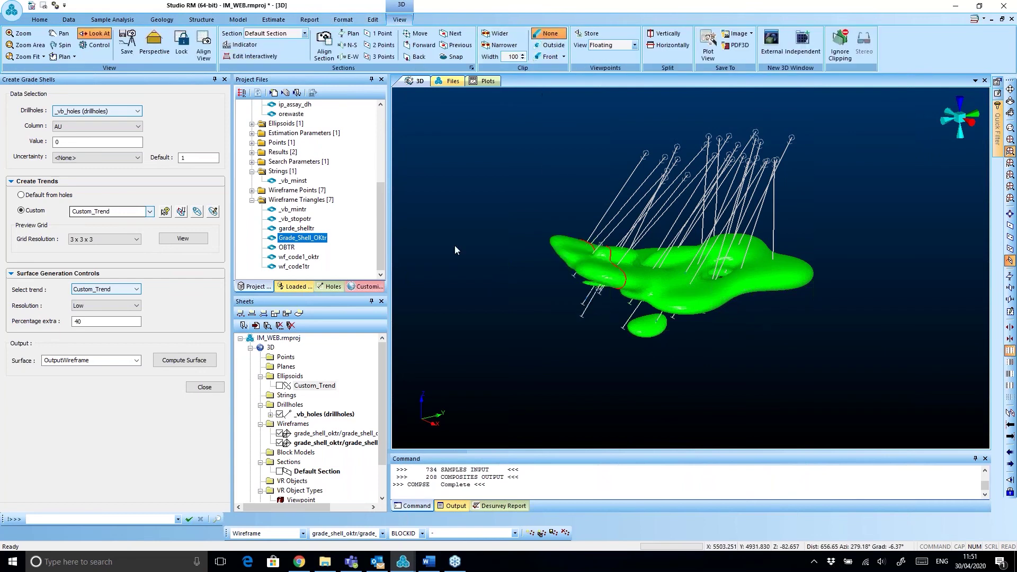
left_click_drag(619, 310, 593, 297)
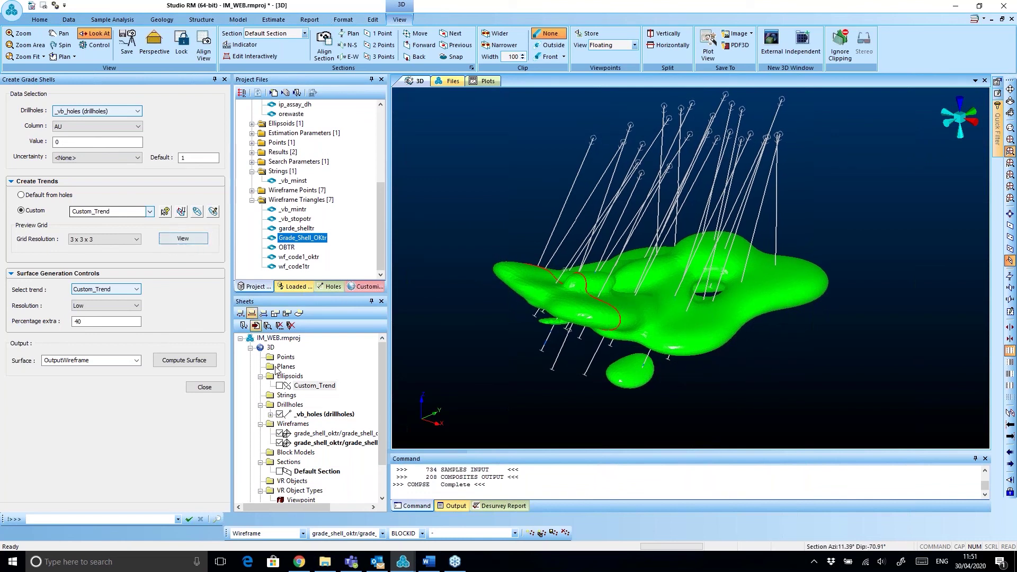
- Start Group Lithology with drillhole table _vb_holes, lithology field ZONE and group field GROUP
left_click(161, 20)
left_click(54, 43)
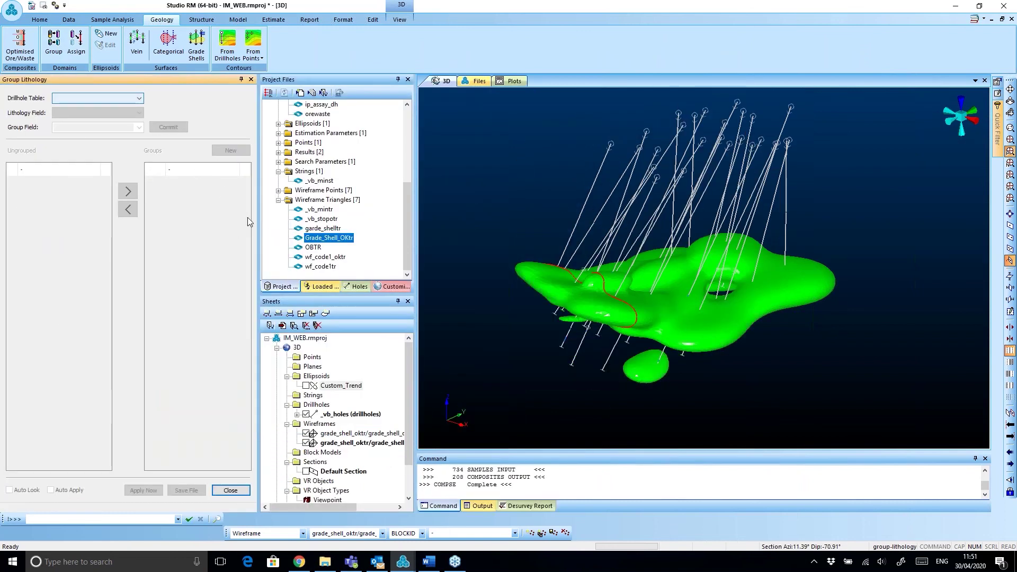
left_click_drag(594, 296, 567, 310)
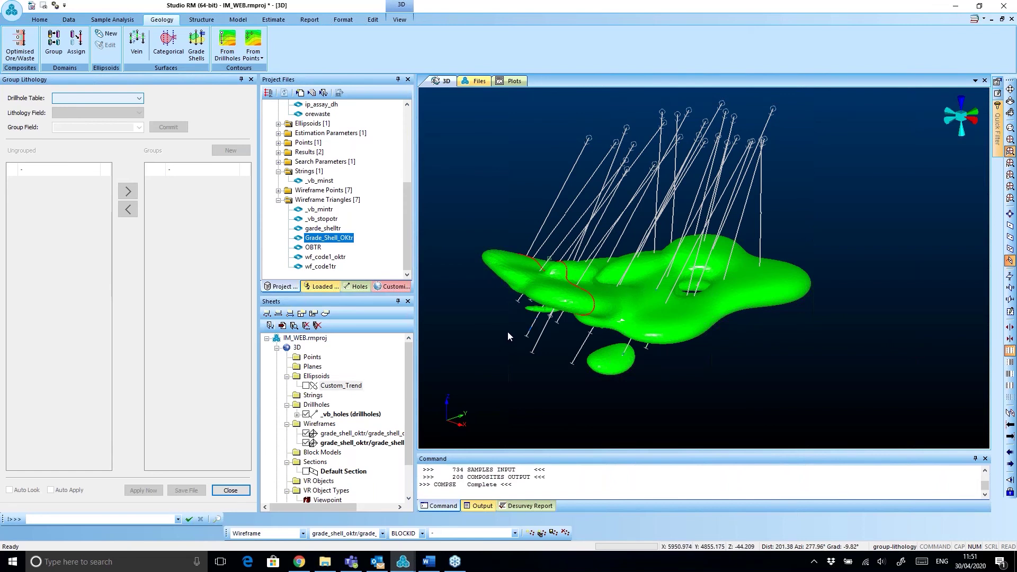
middle_click_drag(507, 330, 538, 324)
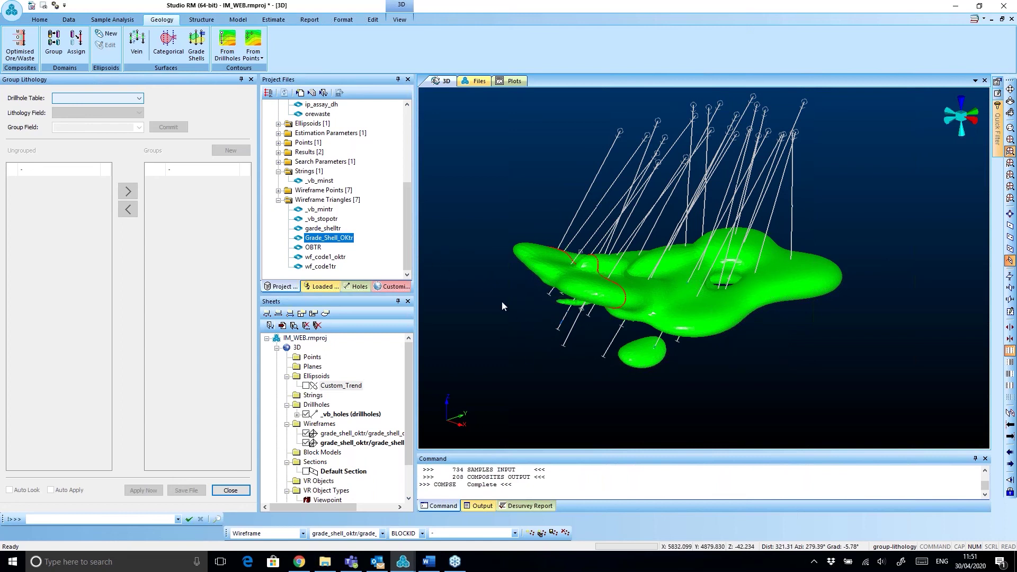
left_click(52, 45)
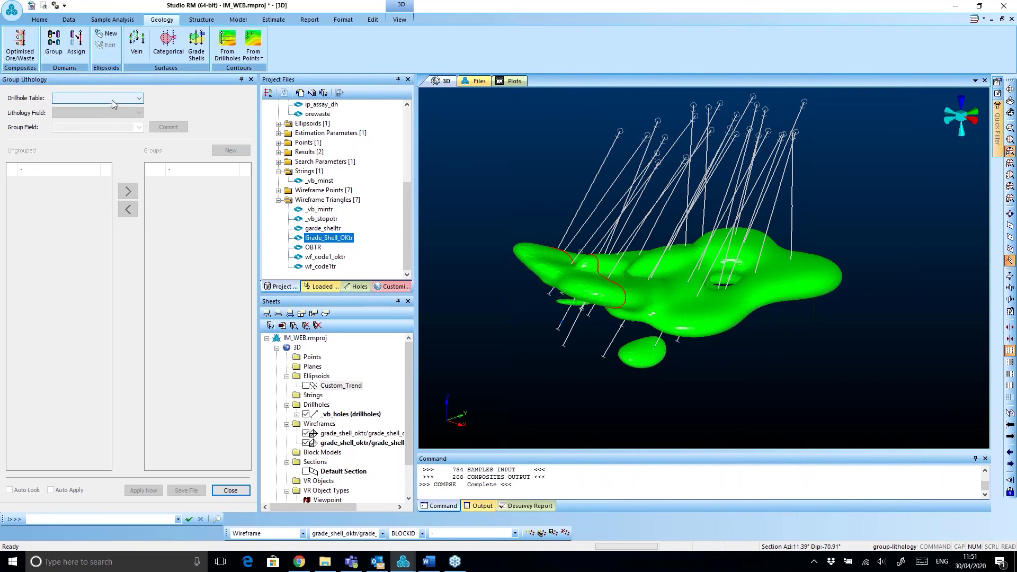
left_click(127, 99)
left_click(97, 107)
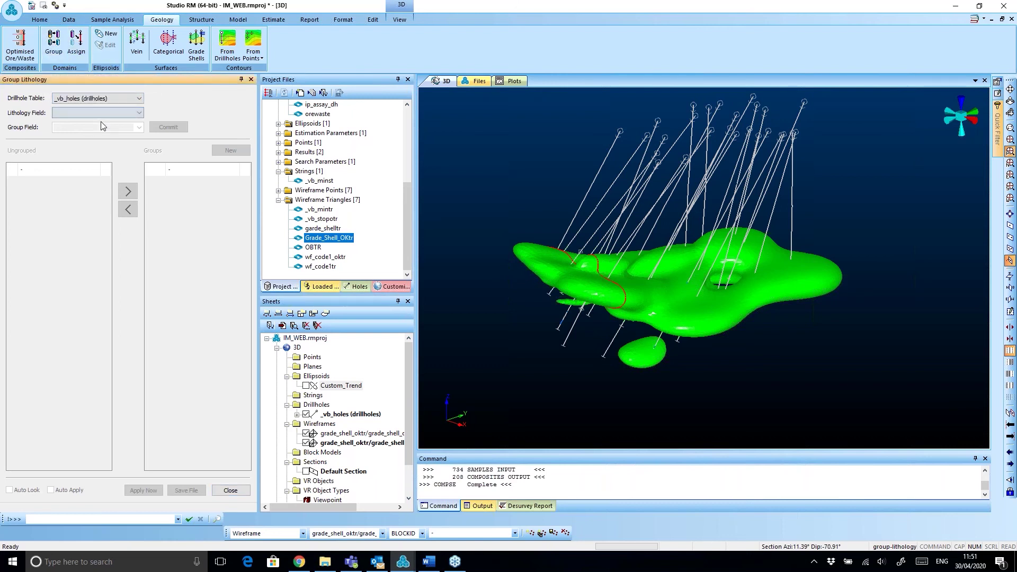
left_click(92, 113)
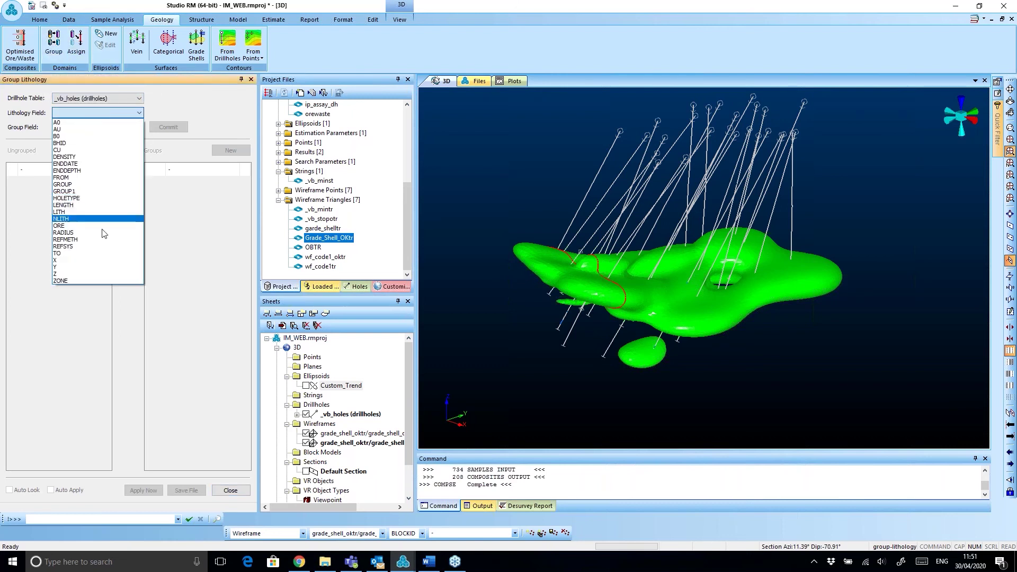
left_click(82, 281)
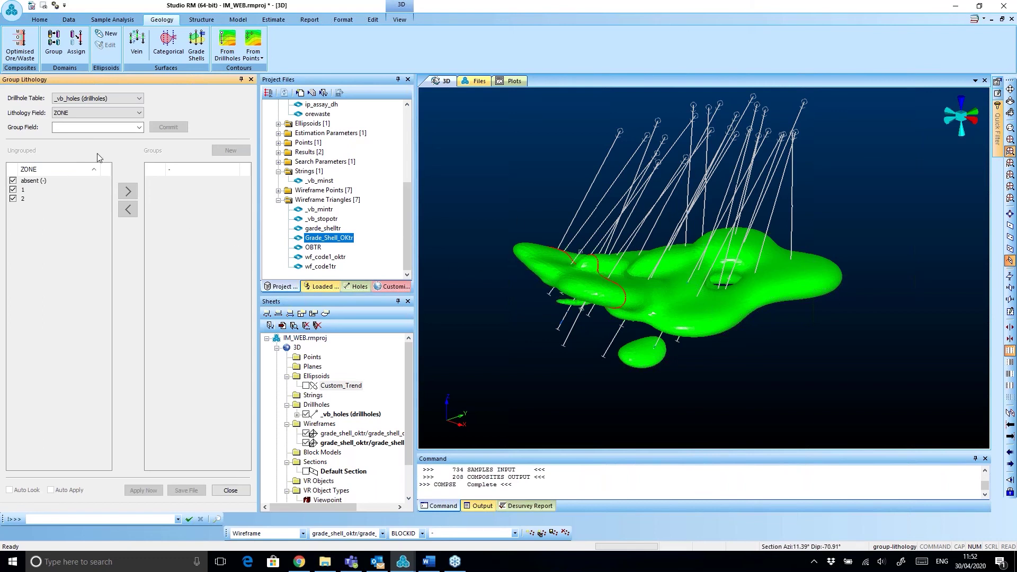
left_click(84, 128)
key("Return")
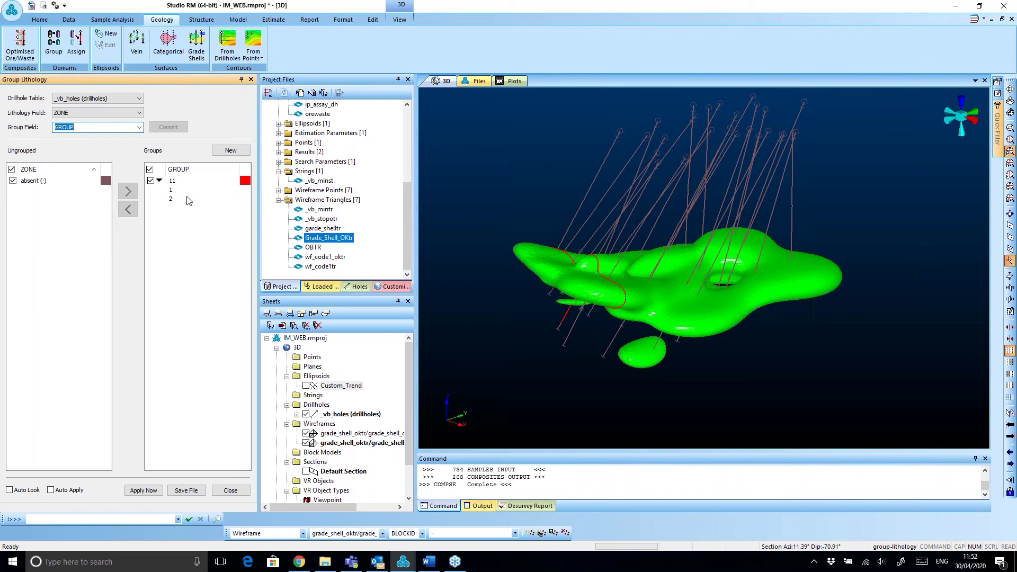
- Take zones 2 and 1 out of group 11 so that both are ungrouped
left_click(177, 189)
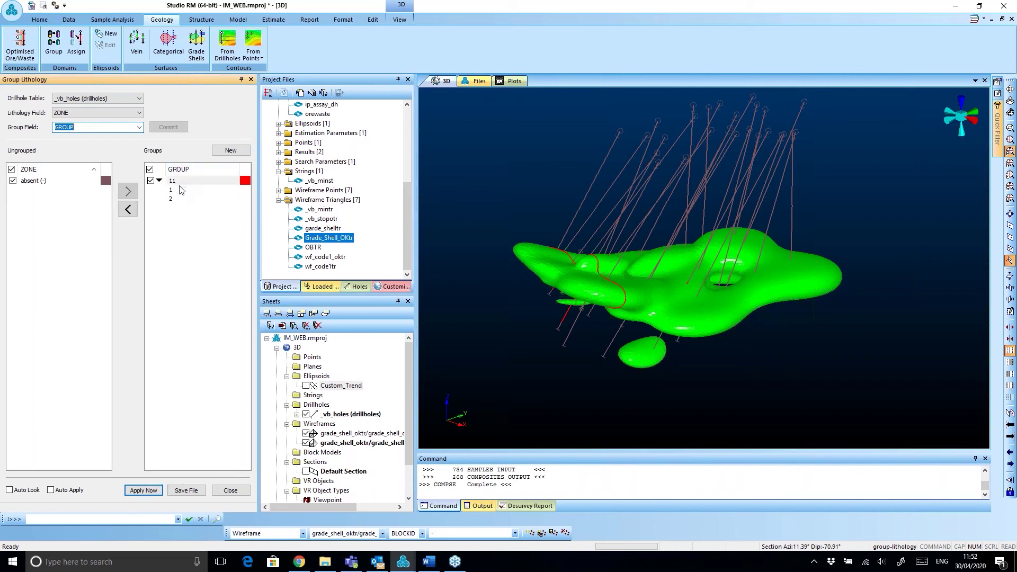
left_click(176, 203)
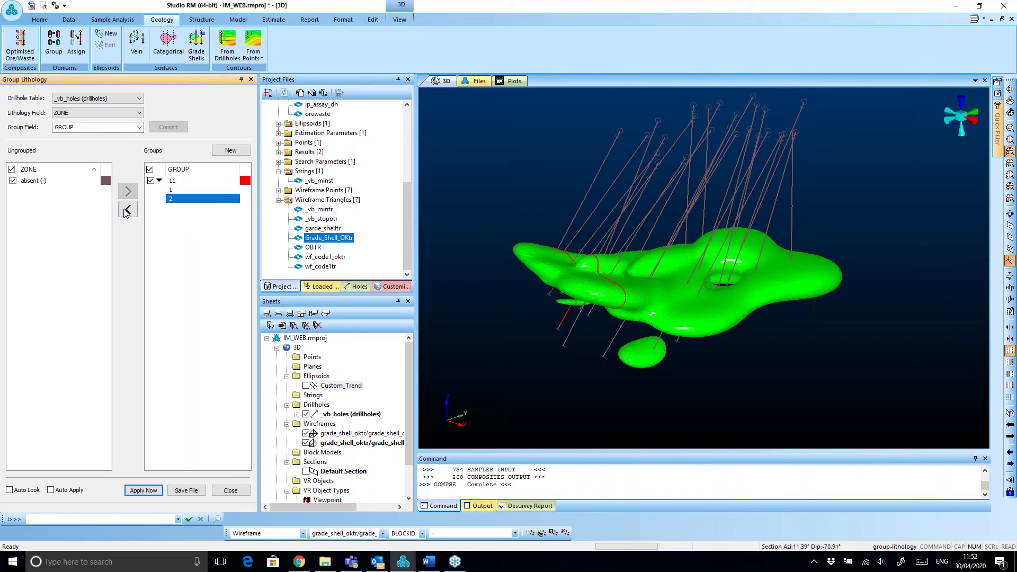
left_click(127, 210)
left_click(172, 190)
left_click(127, 209)
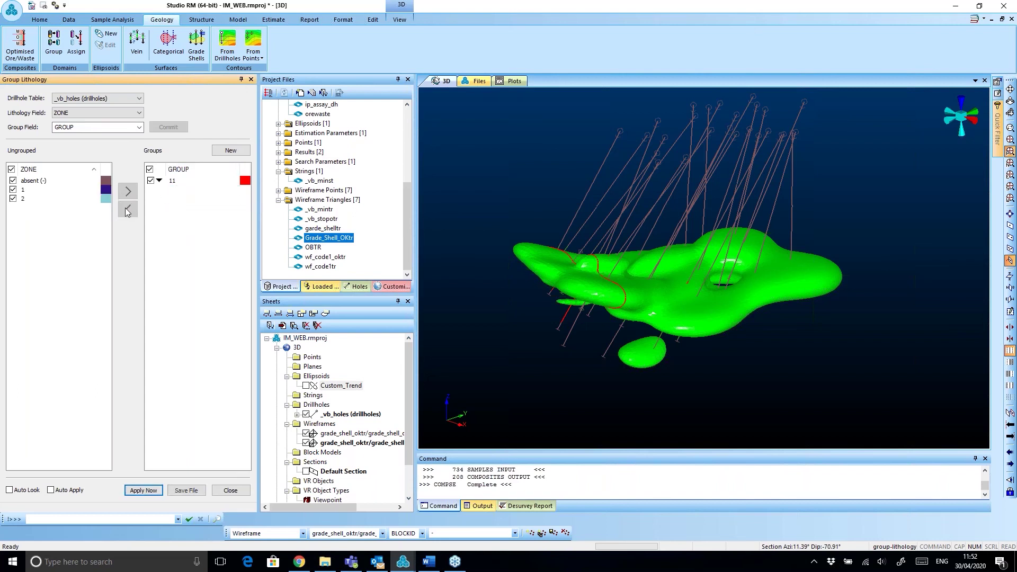
- Assign the ungrouped zones 1 and 2 to group 11
left_click(173, 181)
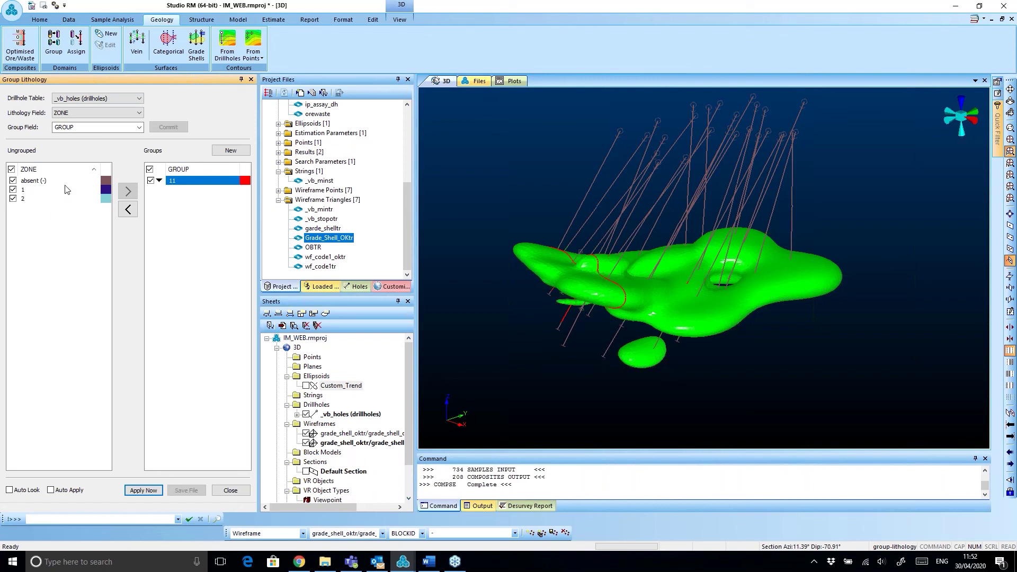
left_click(29, 190)
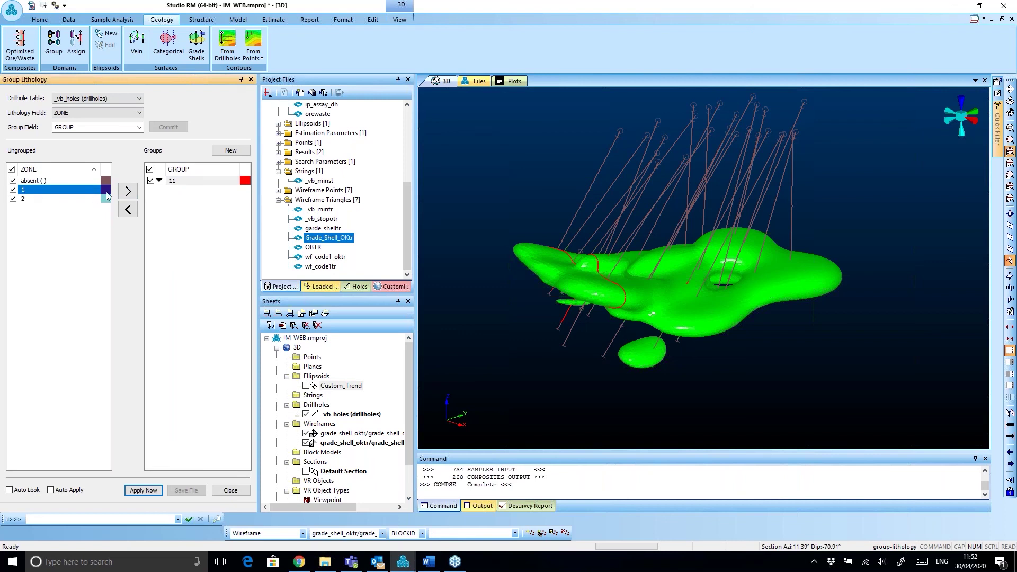
left_click(127, 191)
left_click(33, 192)
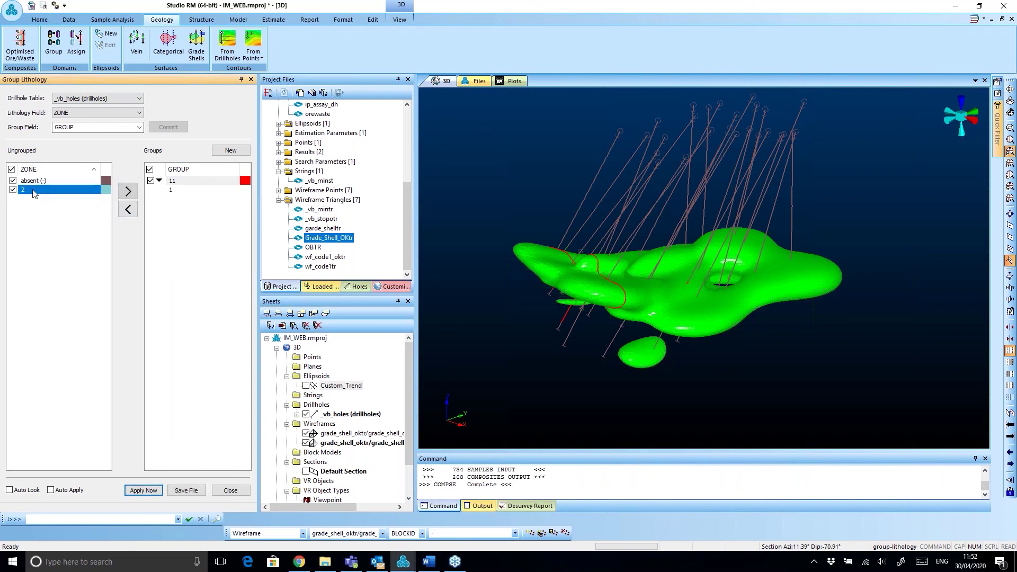
left_click(128, 192)
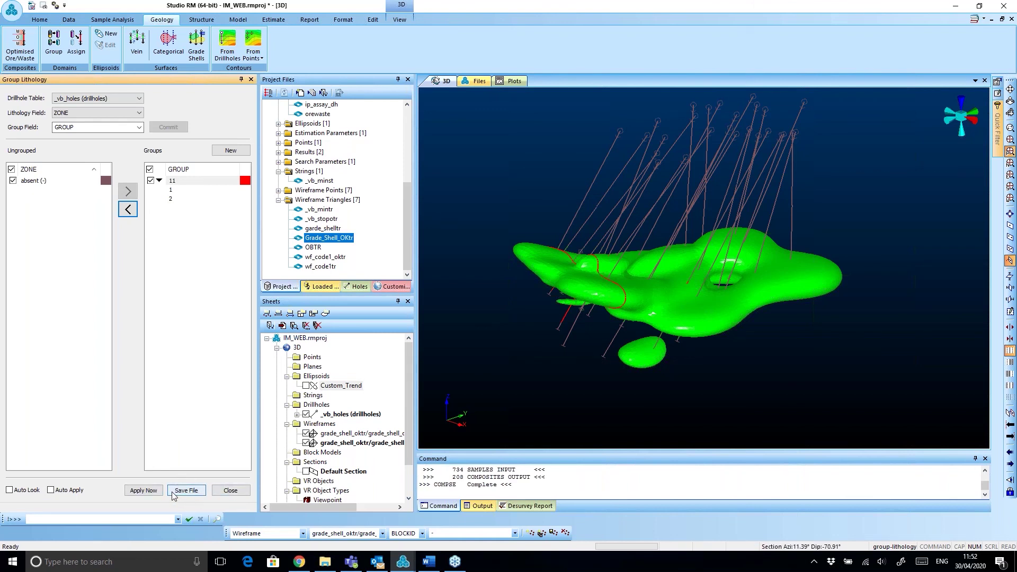
- Apply the grouping to the drillholes and hide both grade shell wireframe overlays to view the coloured holes
left_click(146, 492)
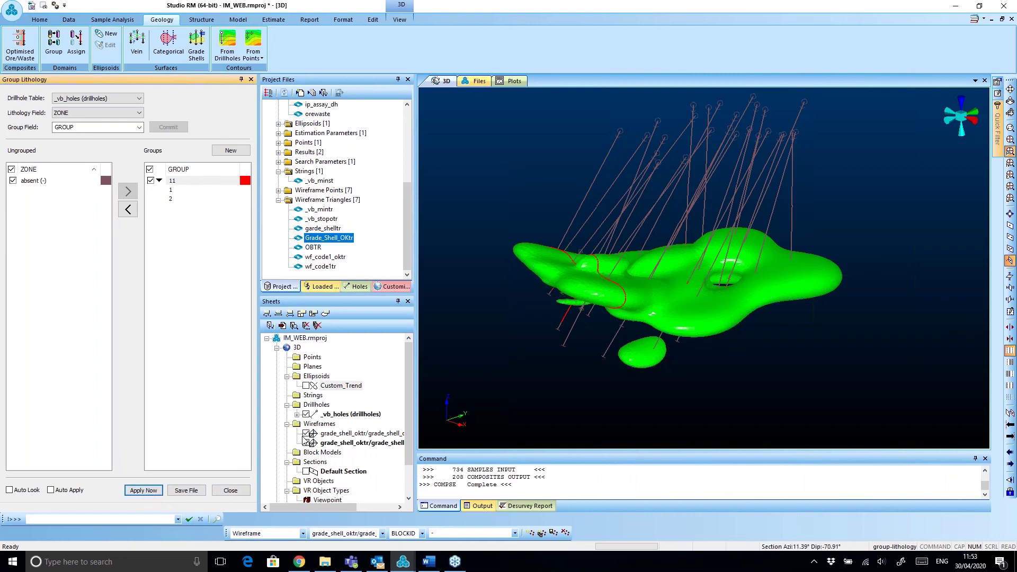
left_click(306, 433)
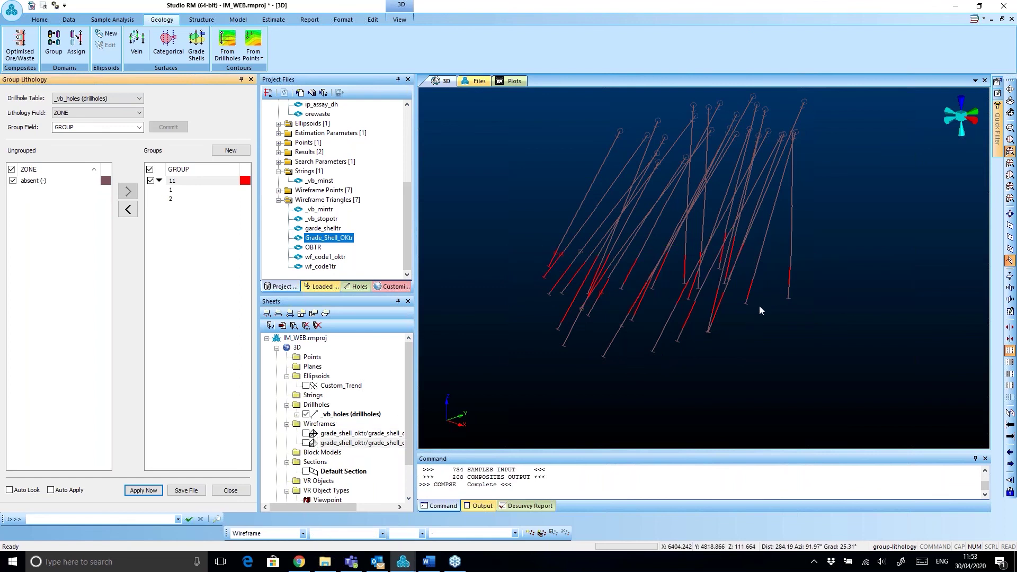
left_click_drag(699, 326, 742, 327)
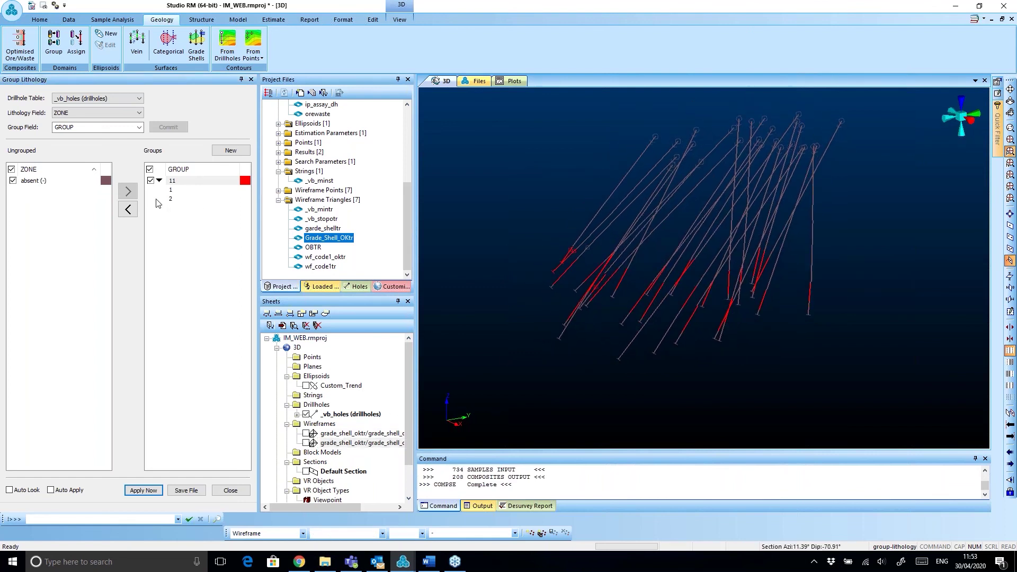
- Remove zone 1 from group 11 and enable Auto Apply for the grouping
left_click(179, 191)
left_click(131, 210)
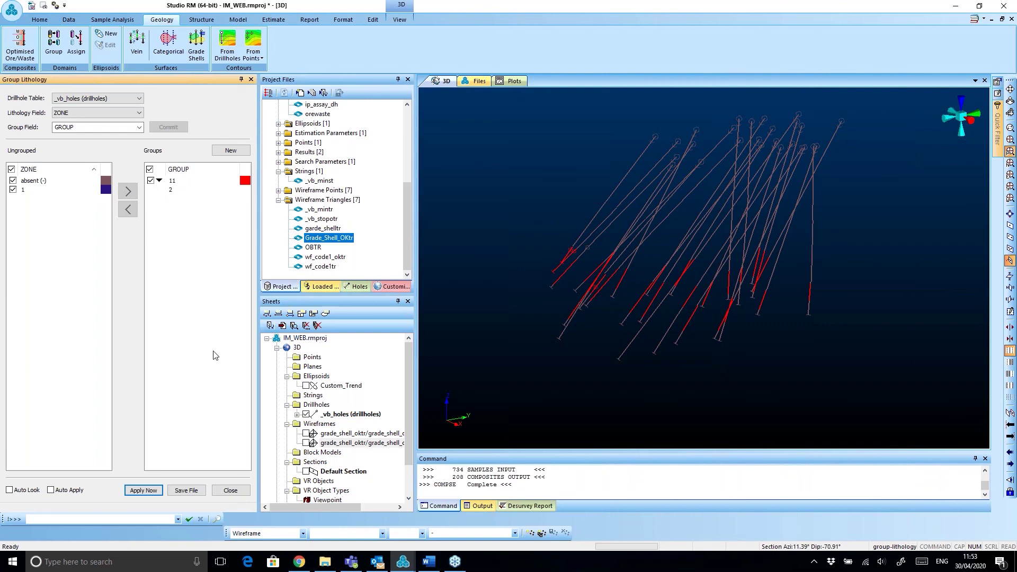
left_click(80, 490)
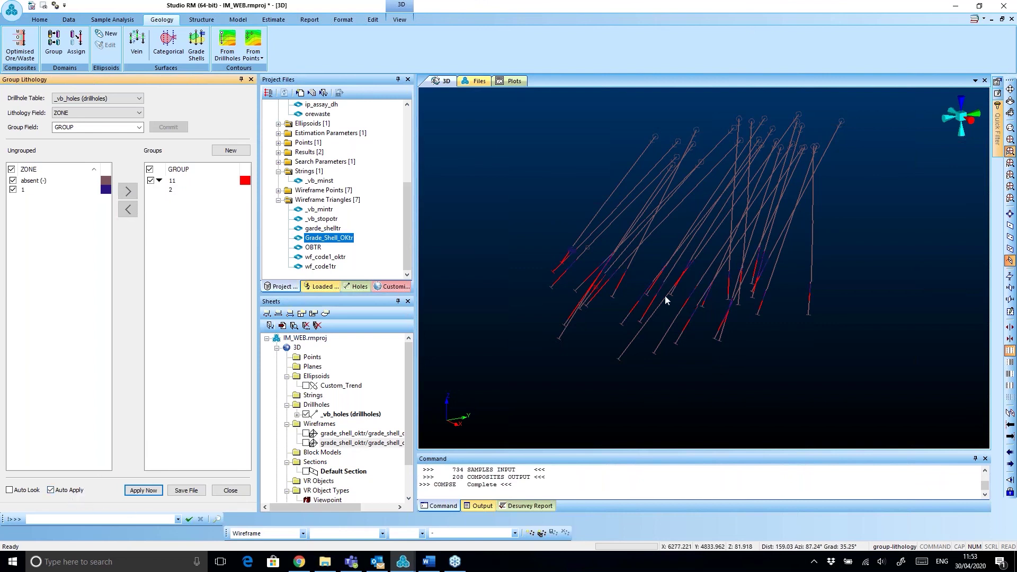
- Try a single-colour background in the 3D view's environmental settings and restore the gradient background
scroll(636, 317, "up", 3)
scroll(611, 329, "up", 5)
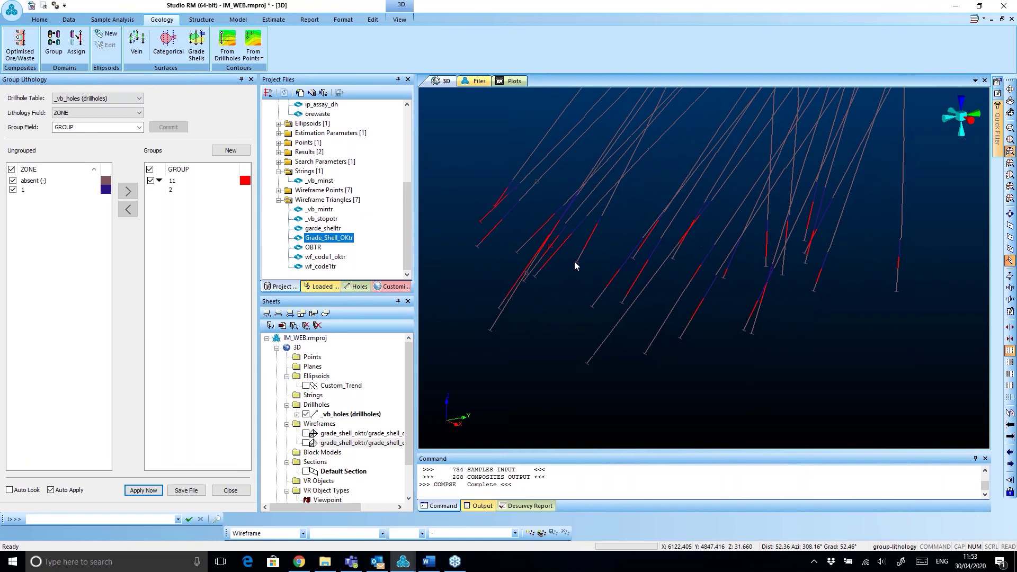
scroll(609, 249, "up", 4)
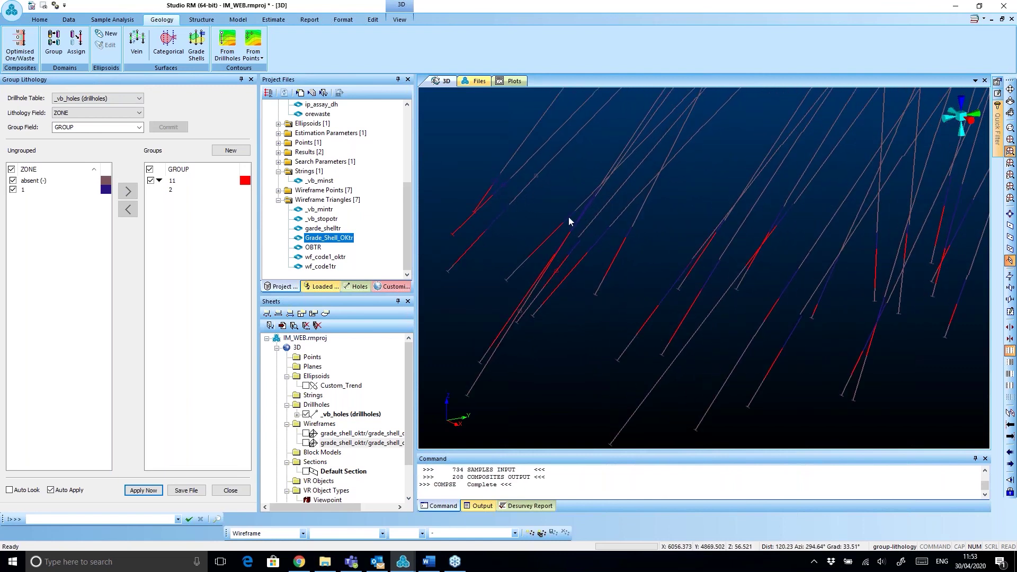
double_click(616, 316)
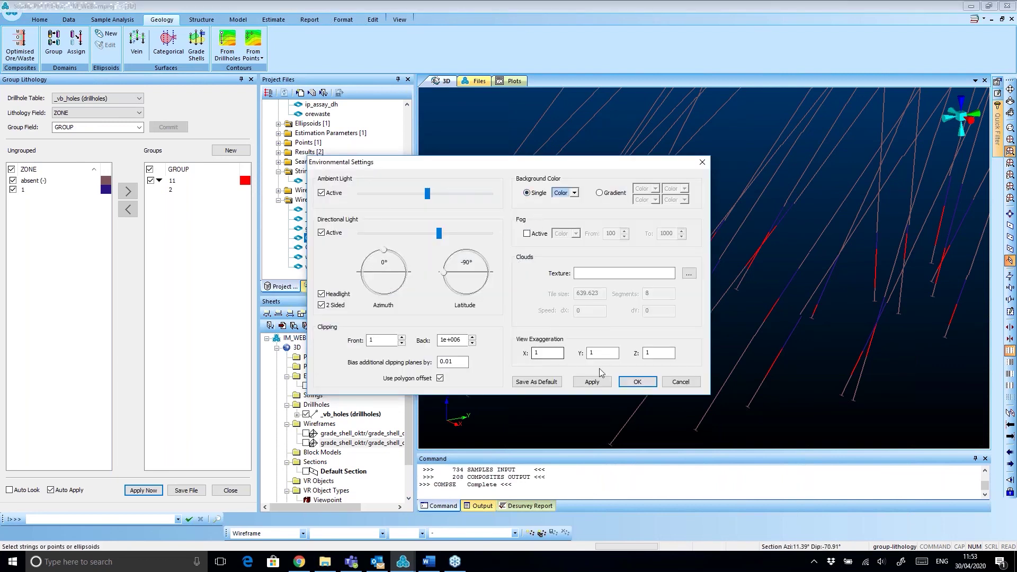
left_click(595, 381)
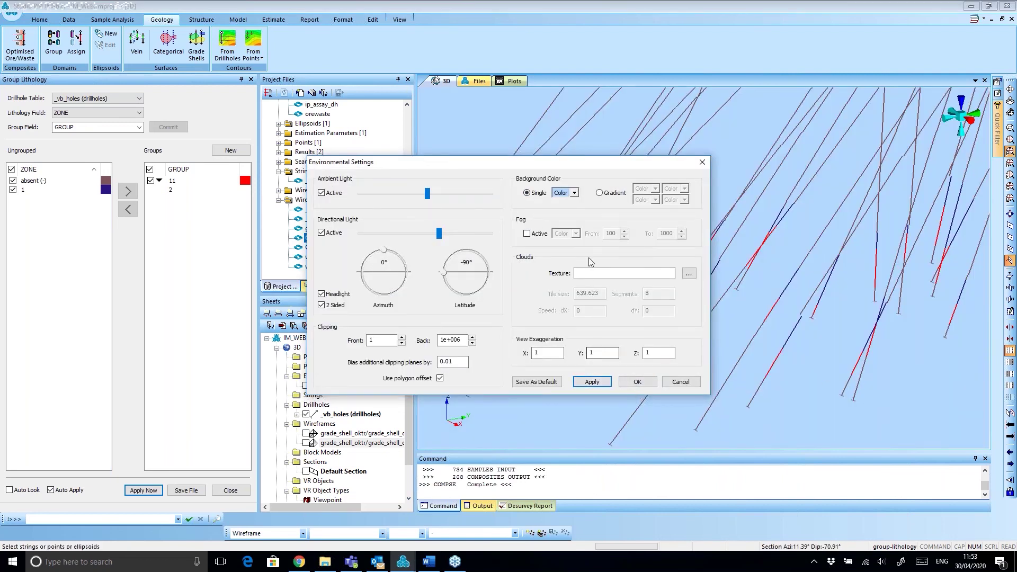
left_click(599, 193)
left_click(636, 382)
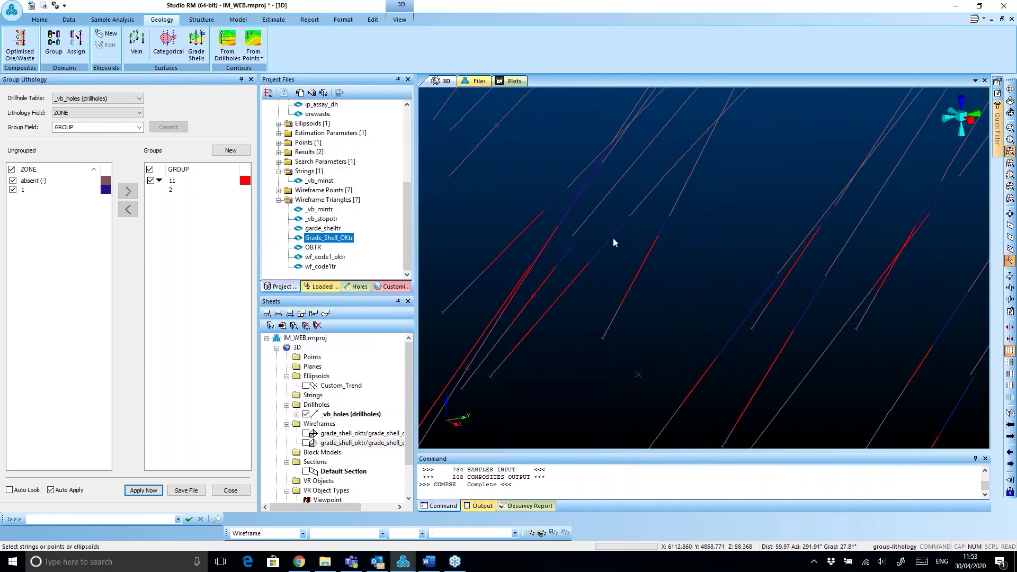
- Assign the ungrouped zone 1 to group 11 and view the recoloured drillholes
left_click_drag(561, 302, 582, 285)
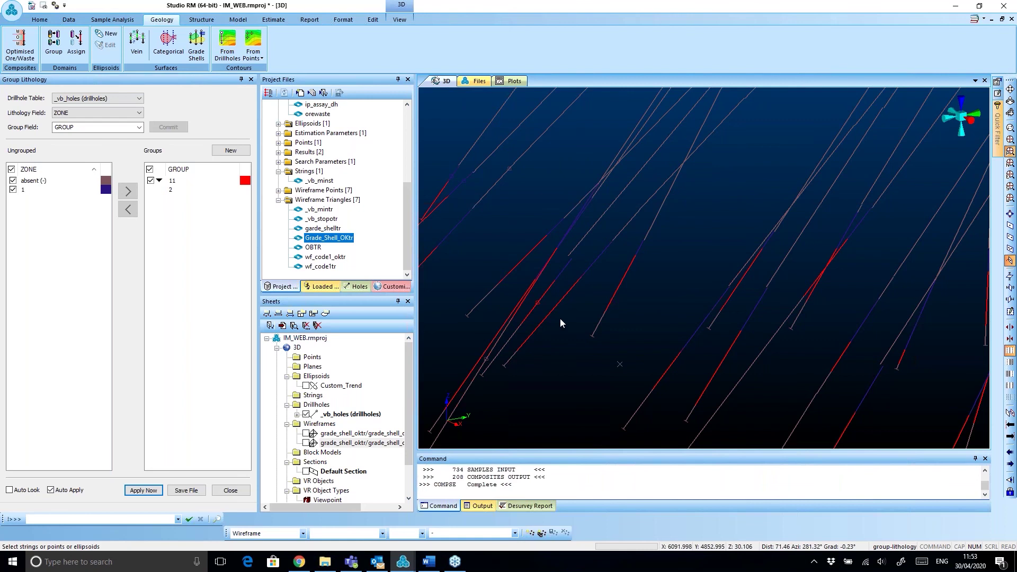
scroll(560, 319, "down", 1)
middle_click_drag(560, 319, 581, 284)
scroll(583, 287, "down", 2)
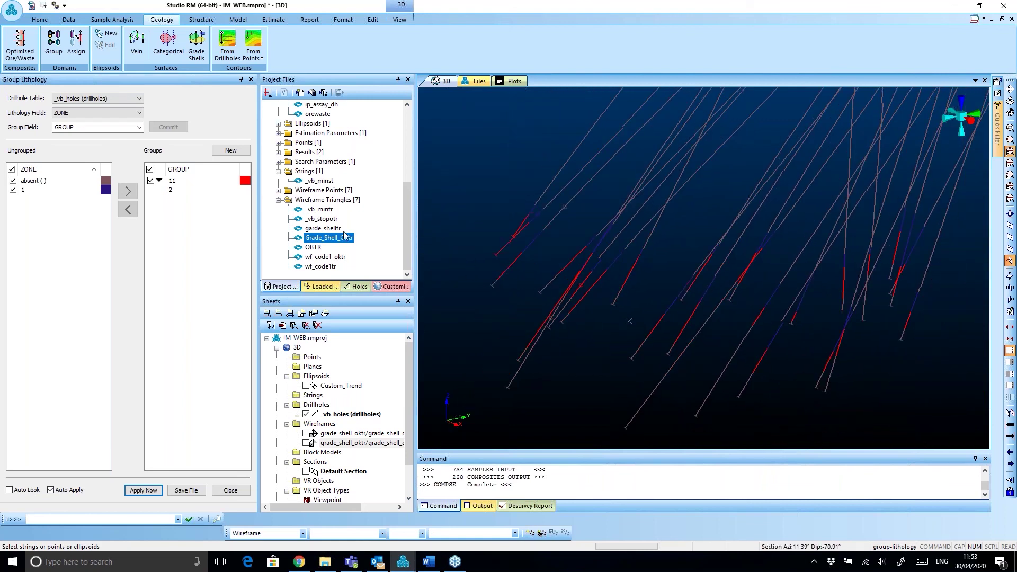
left_click(78, 192)
left_click(128, 191)
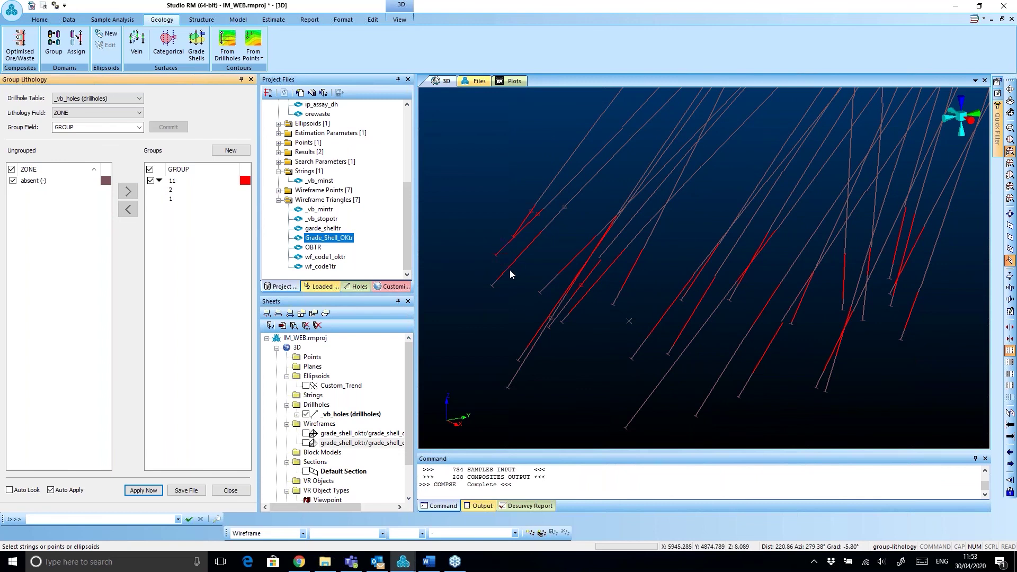
mouse_move(660, 291)
left_mouse_down()
mouse_move(820, 320)
mouse_move(647, 291)
left_mouse_up()
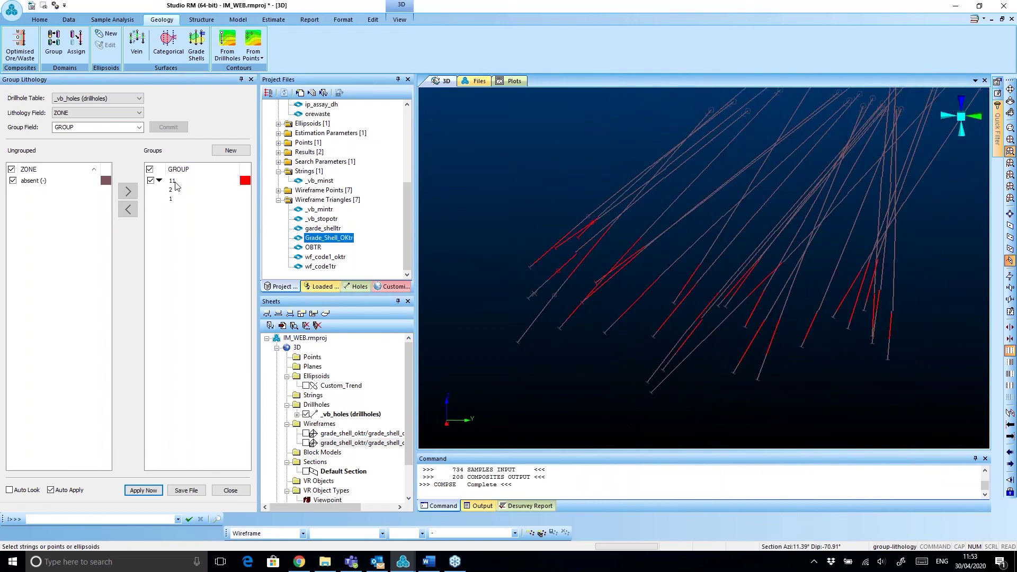
left_click_drag(665, 324, 689, 318)
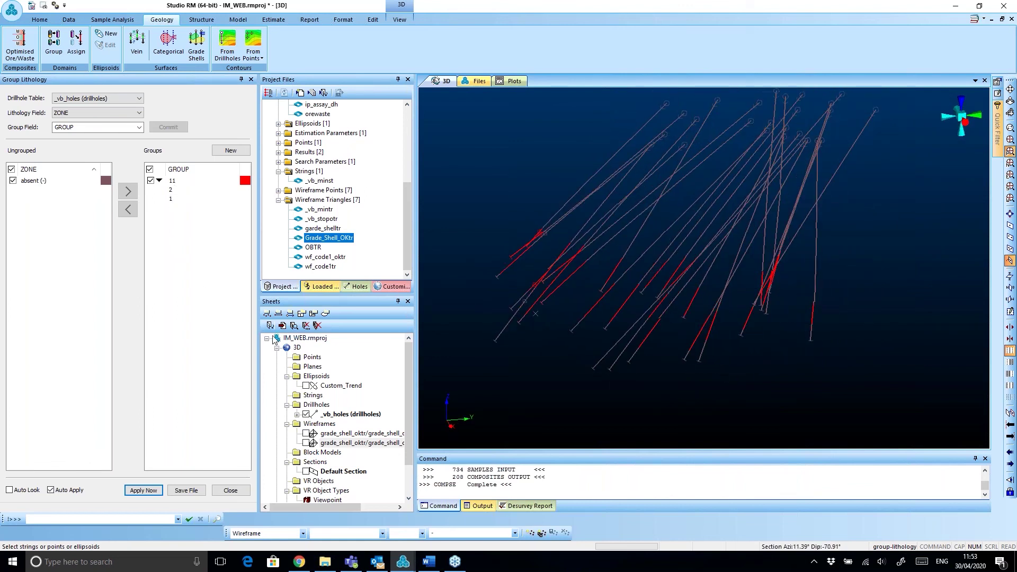
left_click(231, 150)
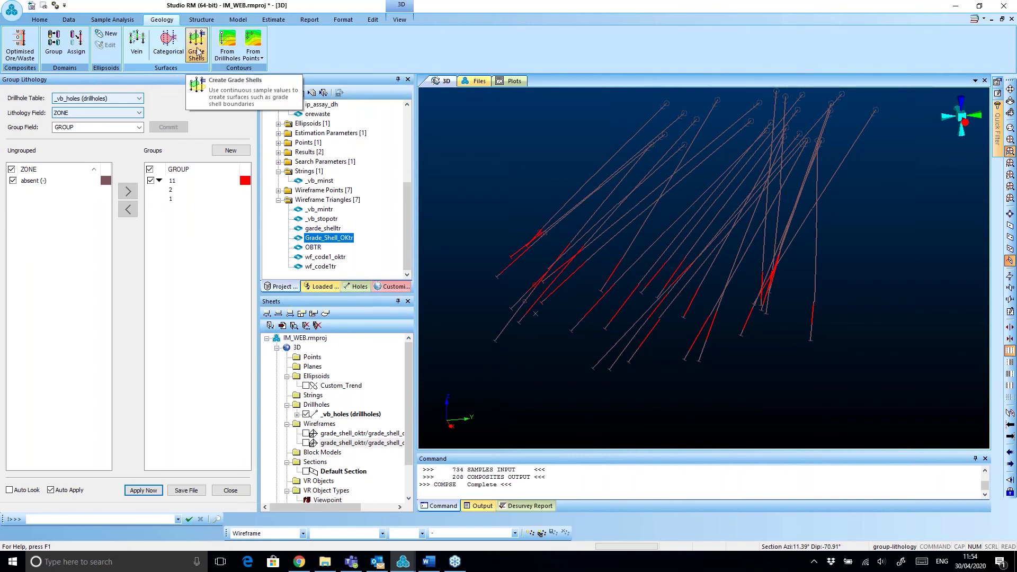
- Set up a categorical surface from _vb_holes with column GROUP and value 11, expand the trend options, and close it without computing
left_click(173, 53)
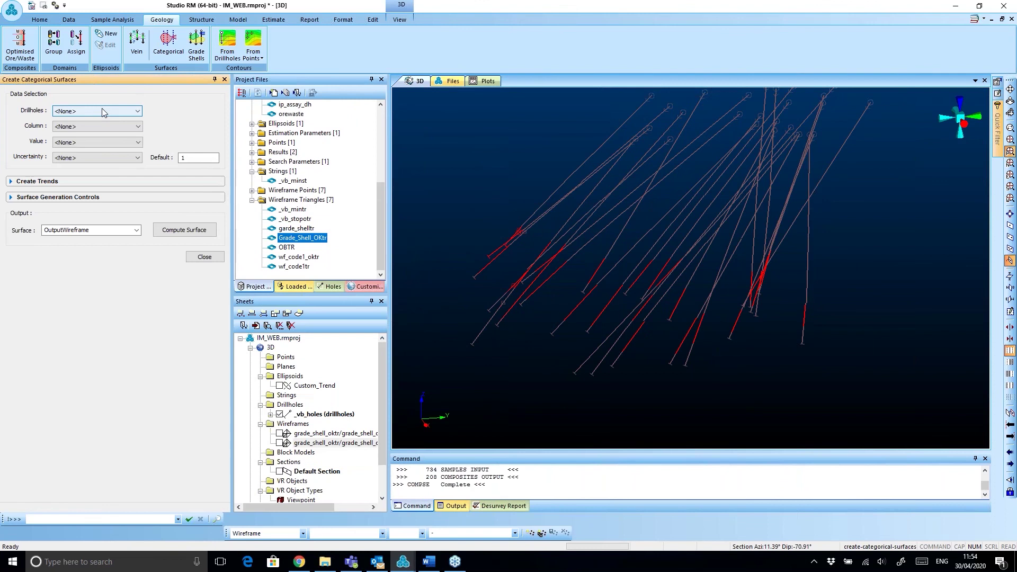
left_click(103, 111)
left_click(103, 127)
left_click(102, 128)
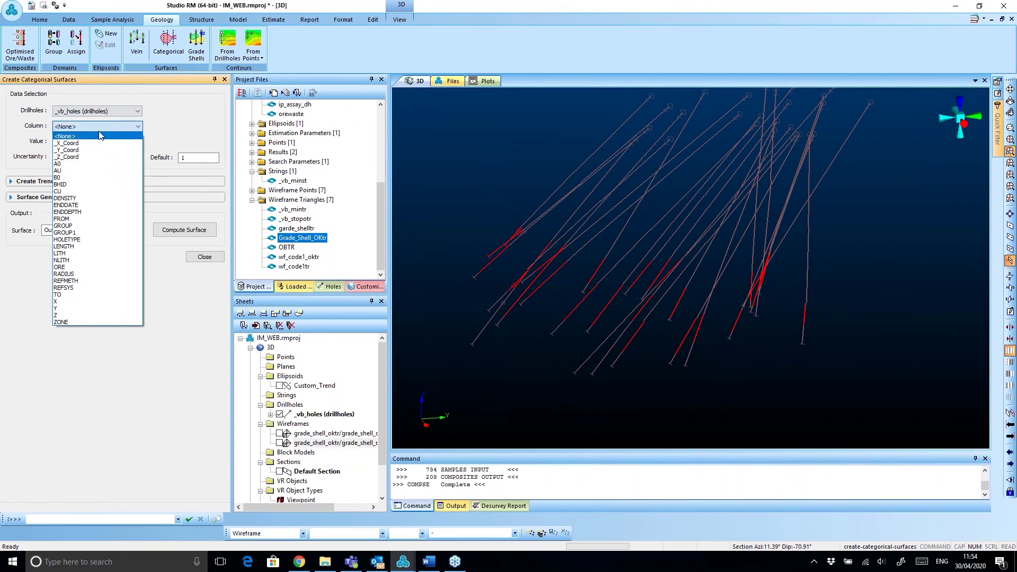
left_click(78, 228)
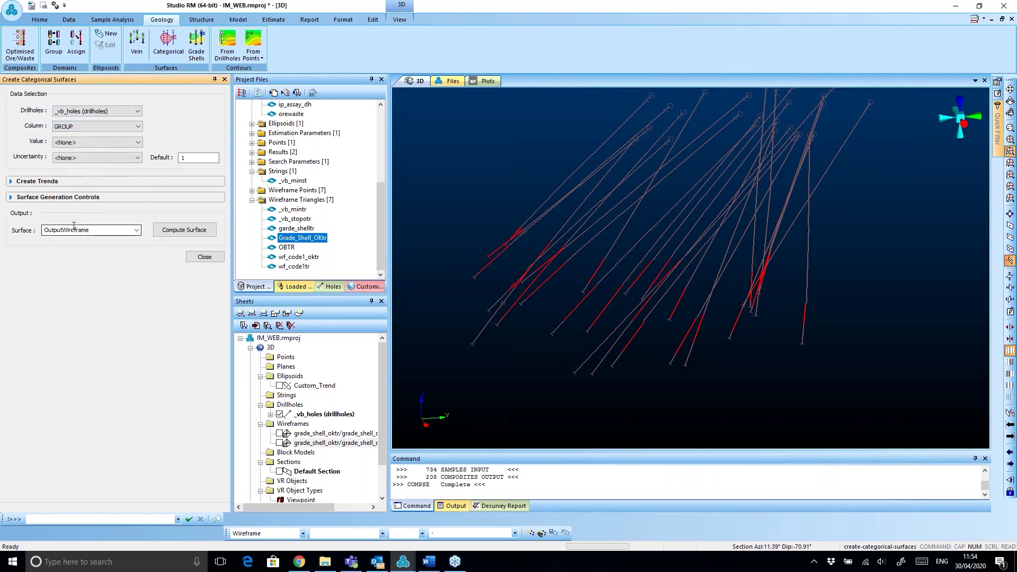
left_click(73, 141)
left_click(77, 159)
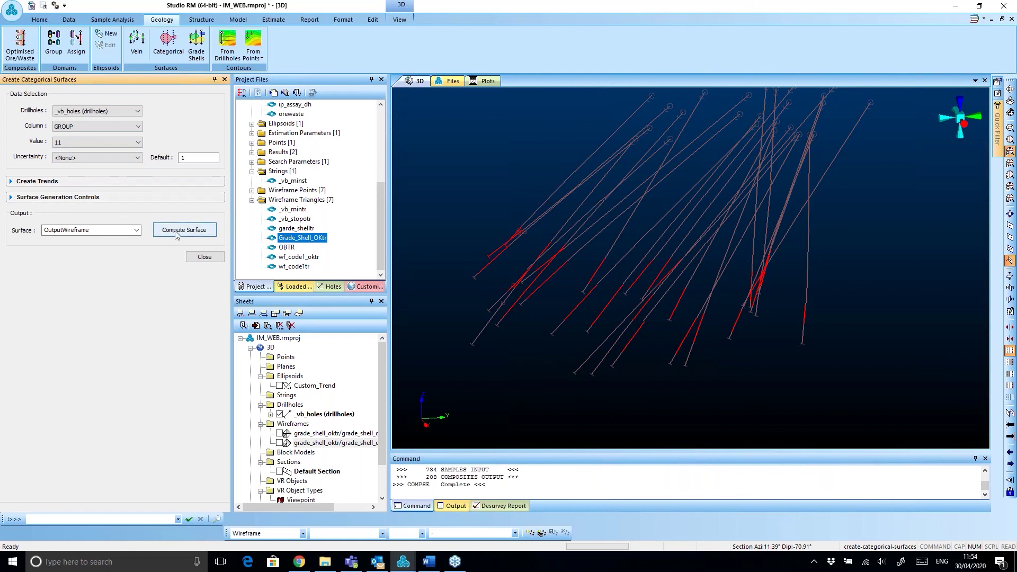
left_click(14, 183)
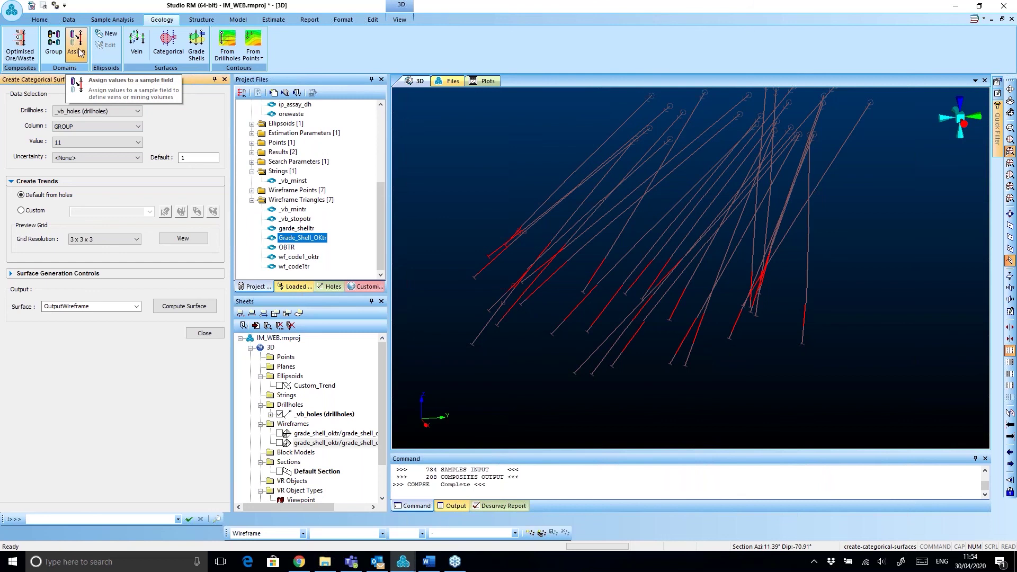
left_click(225, 80)
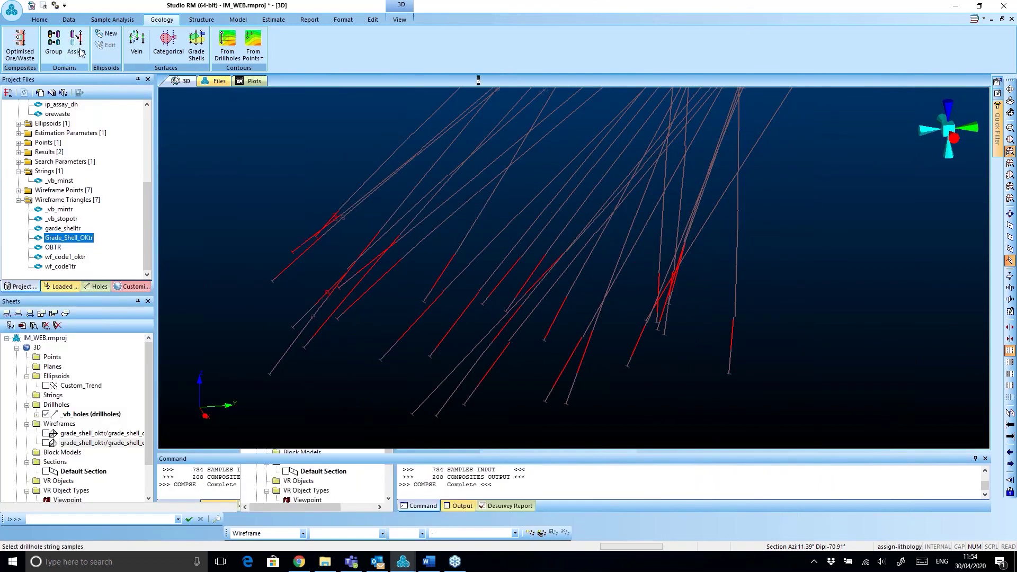
- Start assigning lithology with _vb_holes as the drillhole table and decline using Z as the lithology field
left_click(77, 45)
left_click(109, 101)
left_click(97, 106)
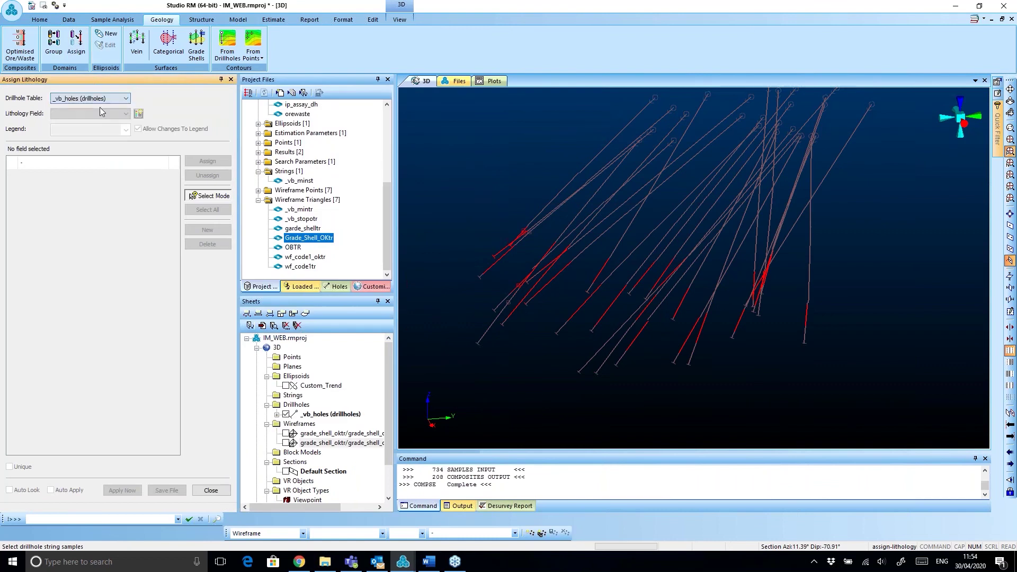
left_click(102, 116)
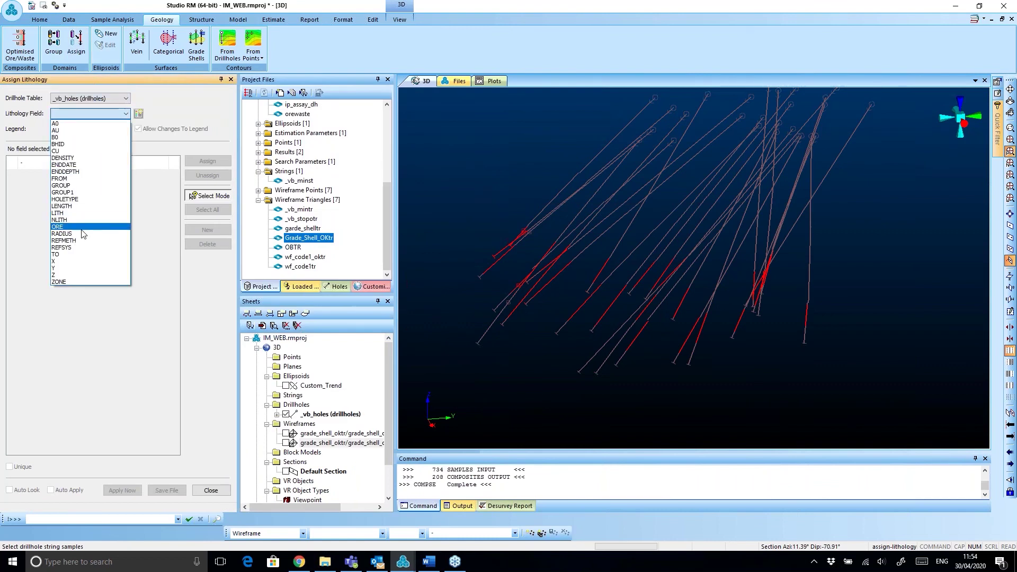
left_click(71, 277)
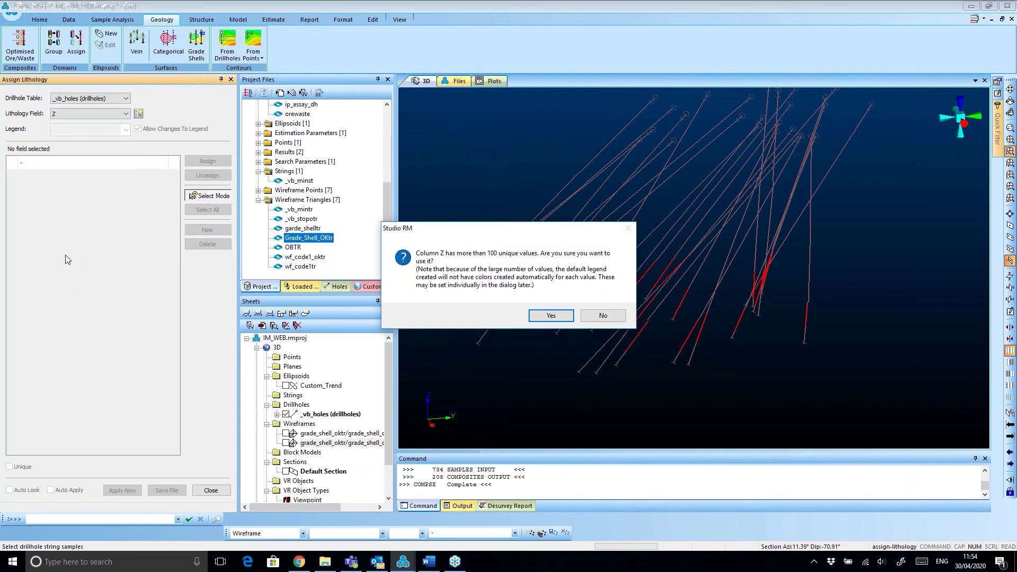
left_click(603, 315)
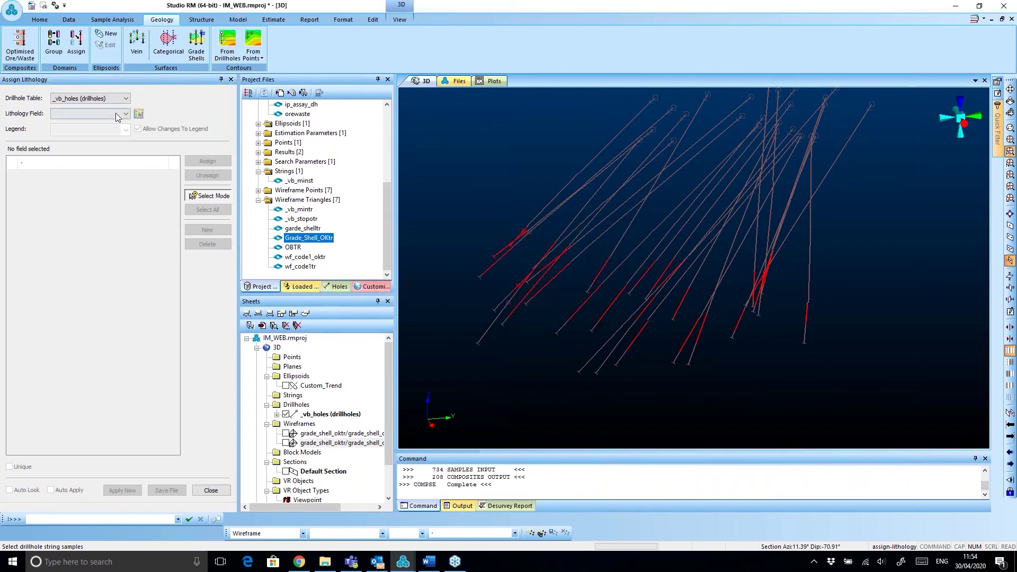
- Unload all data from the project and load only the _vb_holes drillholes back into the 3D view
key("u")
key("a")
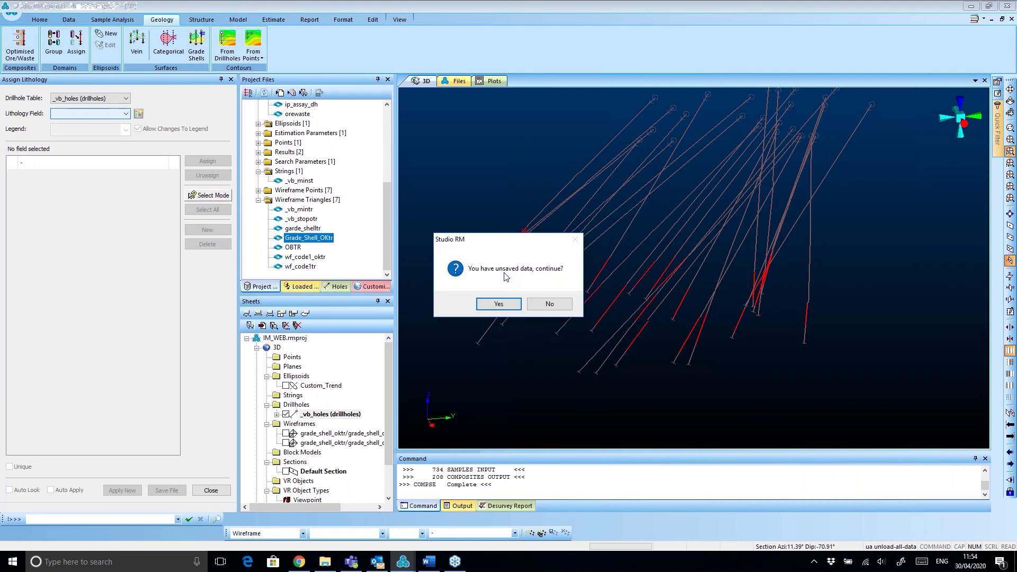
left_click(498, 304)
left_click_drag(602, 232, 602, 232)
- Choose _vb_holes as the drillhole table and LITH as the lithology field for the assignment
left_click(103, 98)
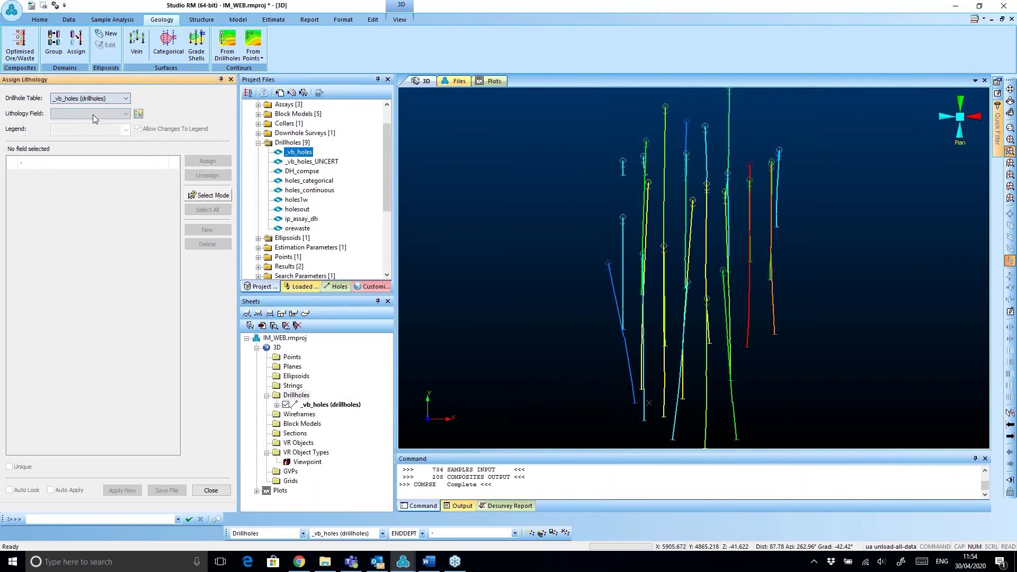
left_click(97, 114)
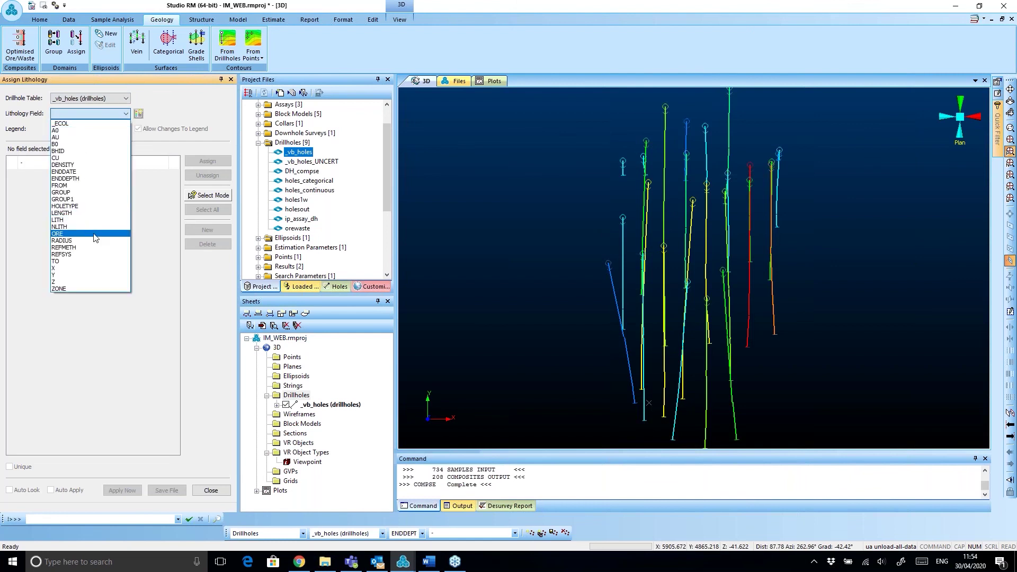
left_click(66, 220)
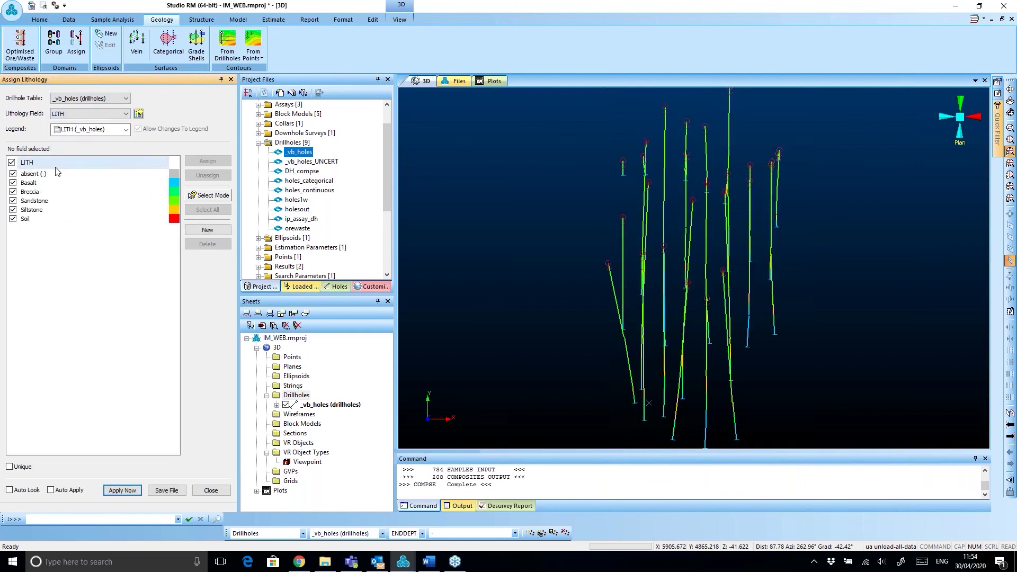
- Select the samples at the lower end of one drillhole in the 3D view and assign them to Soil
left_click_drag(669, 277, 592, 316)
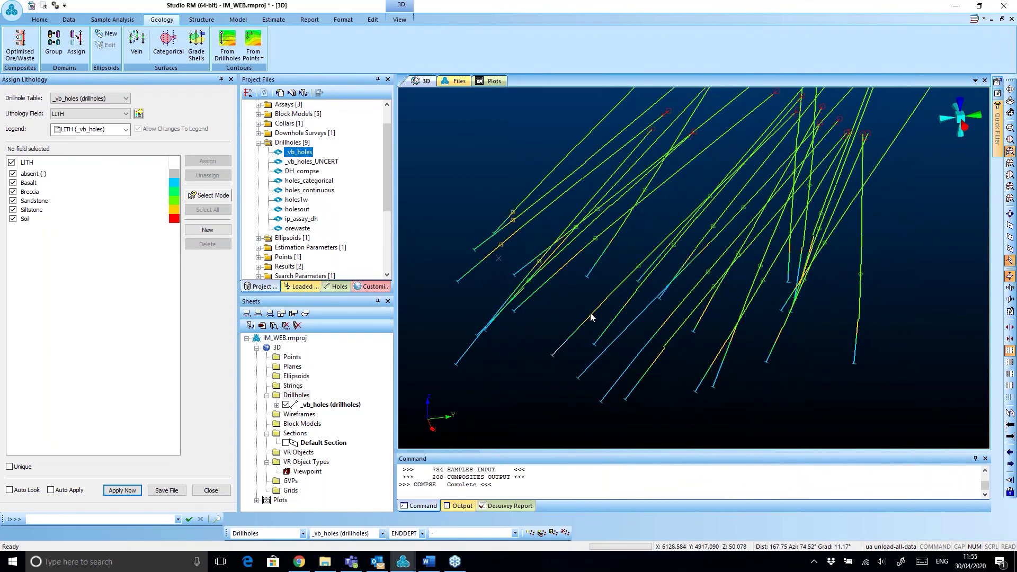
left_click(207, 195)
left_click_drag(557, 307, 597, 349)
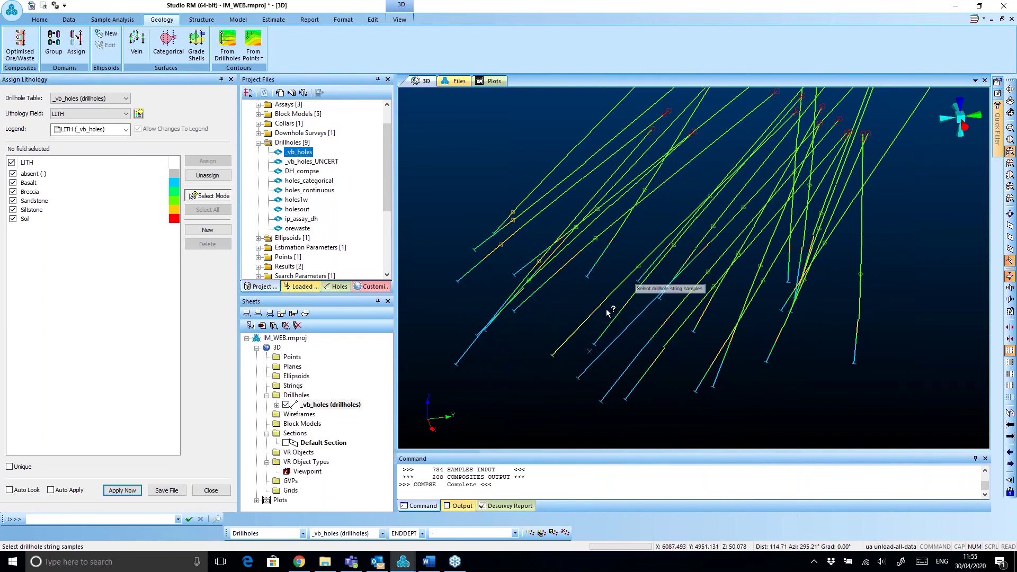
left_click(33, 220)
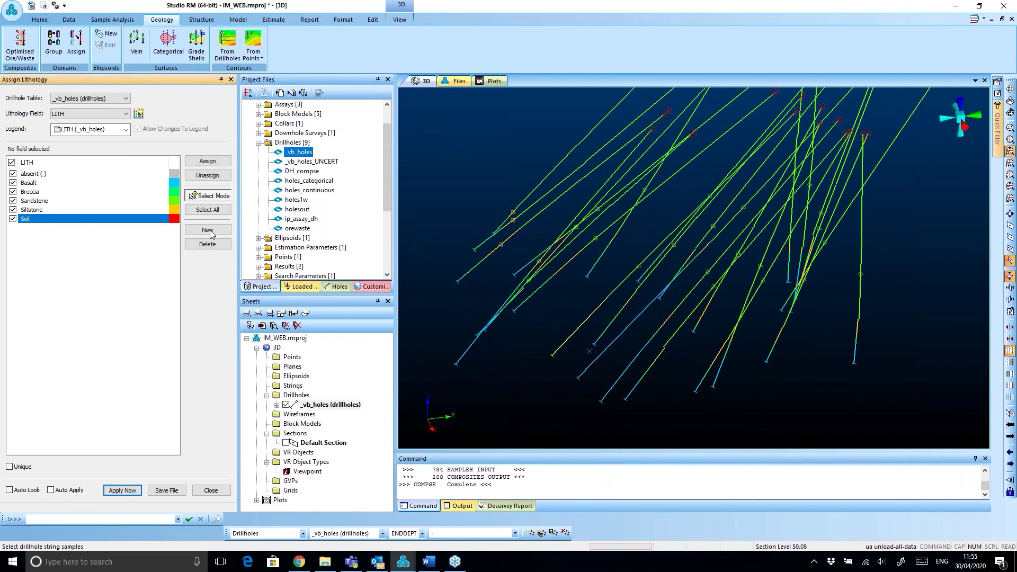
left_click(207, 163)
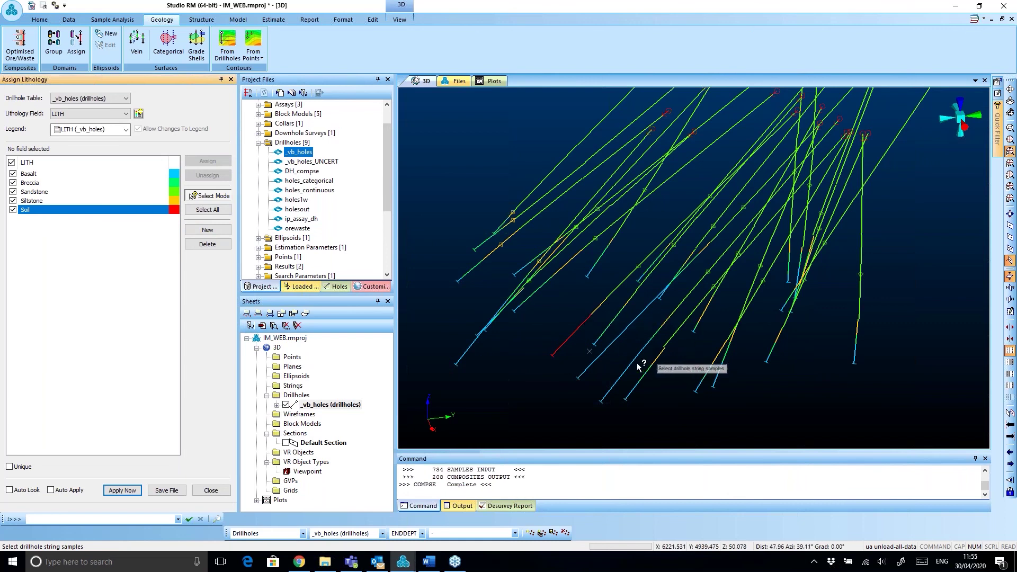
- Select the bottom samples of the neighbouring drillholes in two groups and assign both to Soil
left_click_drag(568, 356, 641, 408)
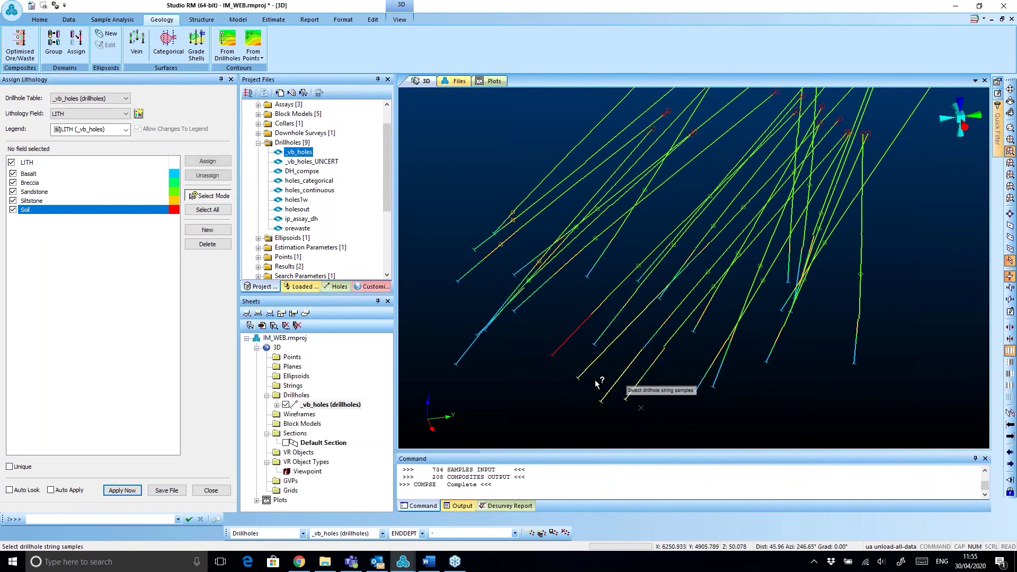
left_click(207, 160)
left_click_drag(695, 358, 735, 393)
left_click(207, 161)
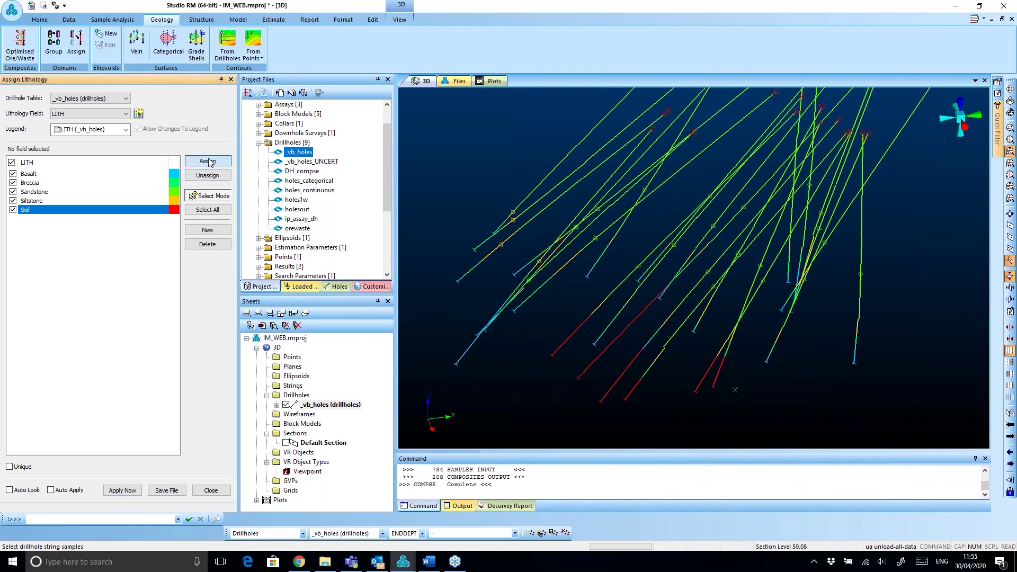
- Add a new lithology category named LMST to the legend and give it a pink colour
mouse_move(667, 364)
middle_mouse_down()
mouse_move(643, 352)
mouse_move(668, 363)
mouse_move(657, 365)
middle_mouse_up()
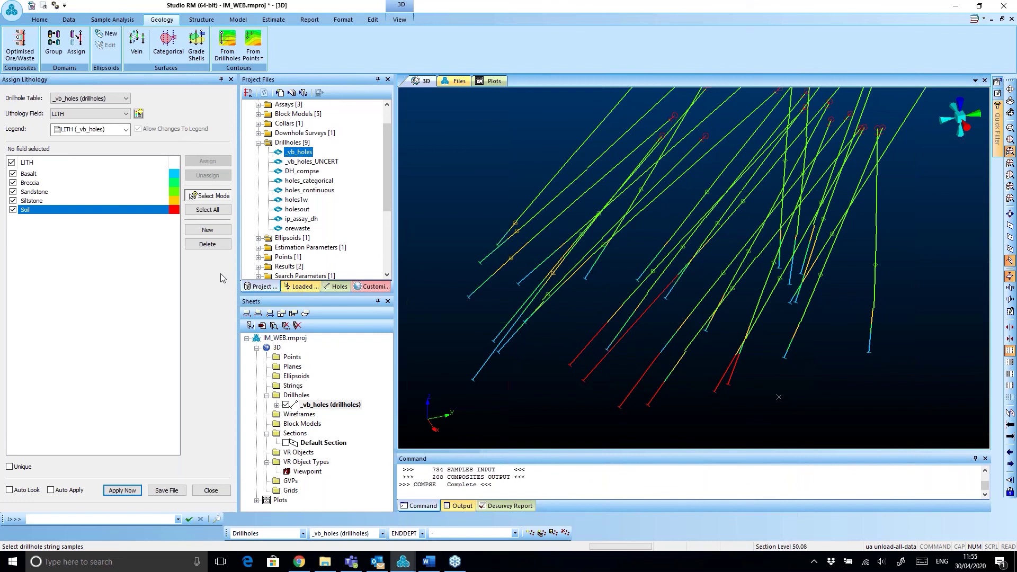
left_click(207, 229)
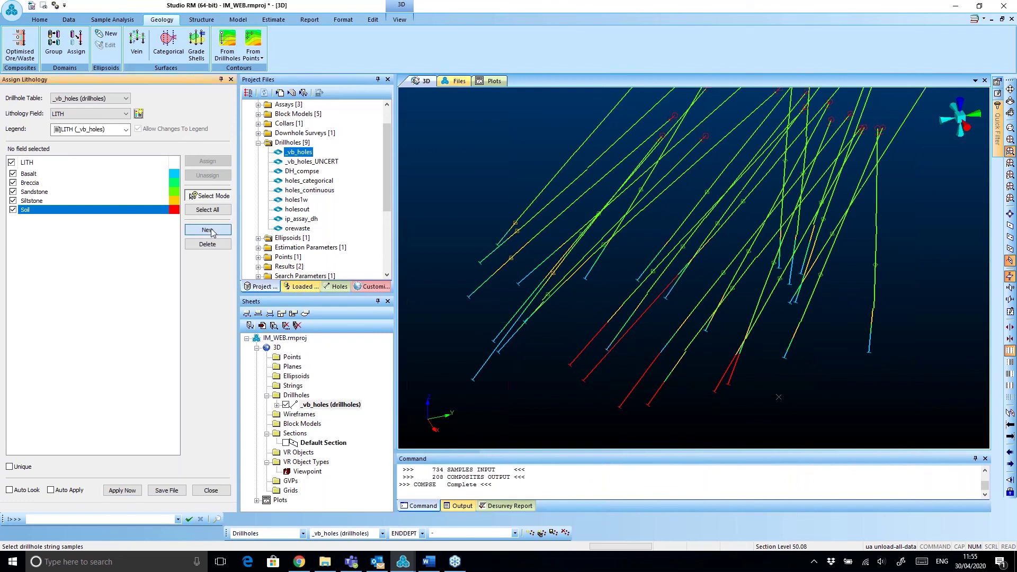
left_click(51, 219)
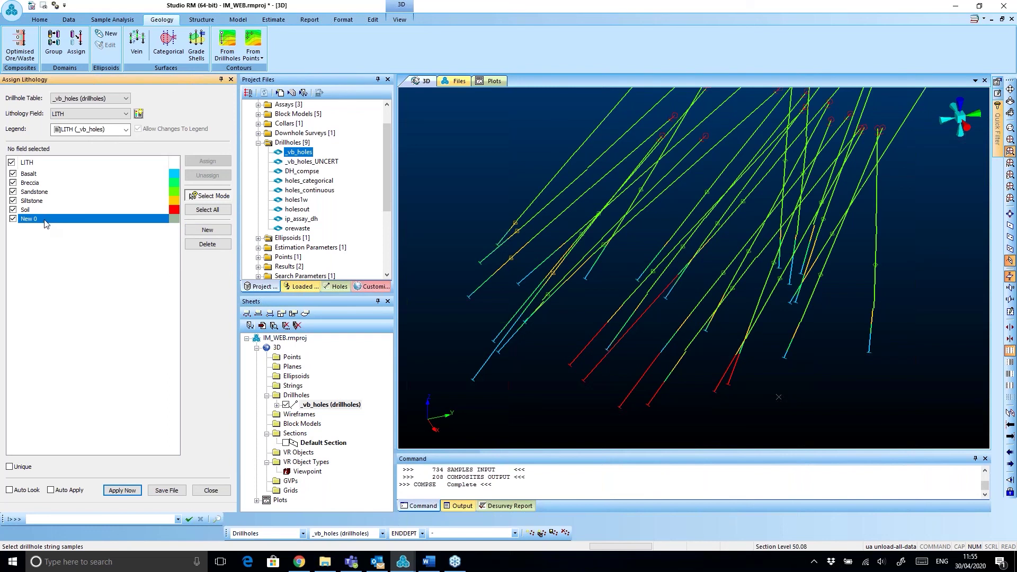
left_click(45, 220)
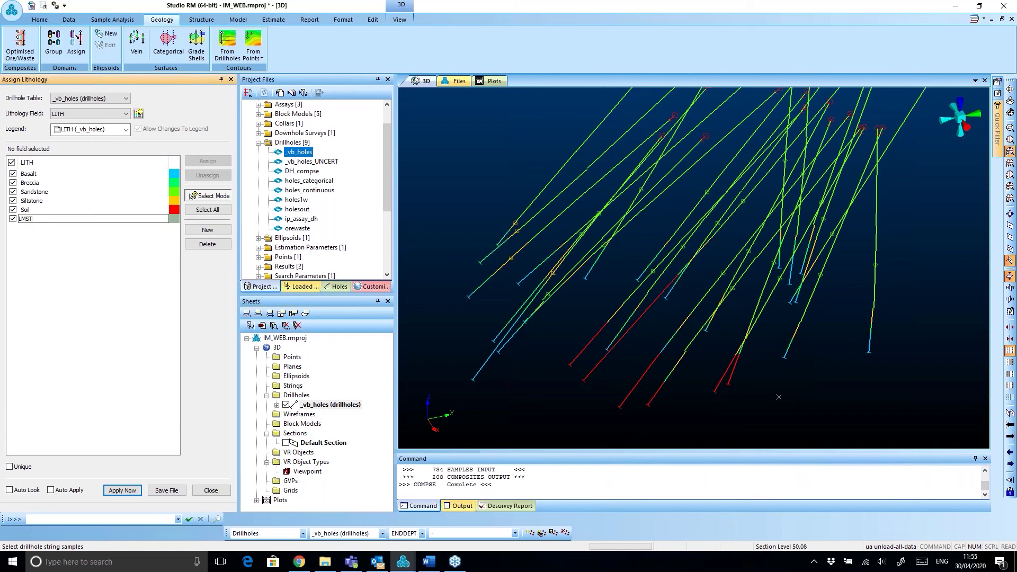
left_click(74, 273)
double_click(174, 219)
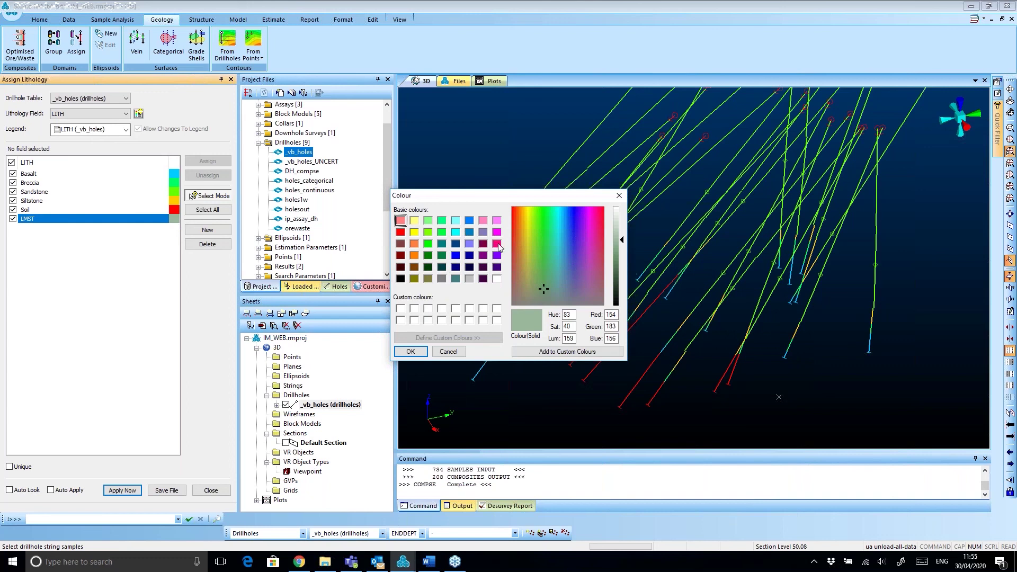
left_click(497, 243)
left_click(410, 352)
- Select the lower-end samples of the drillholes on the low-Y side of the group and assign them to LMST
left_click(75, 219)
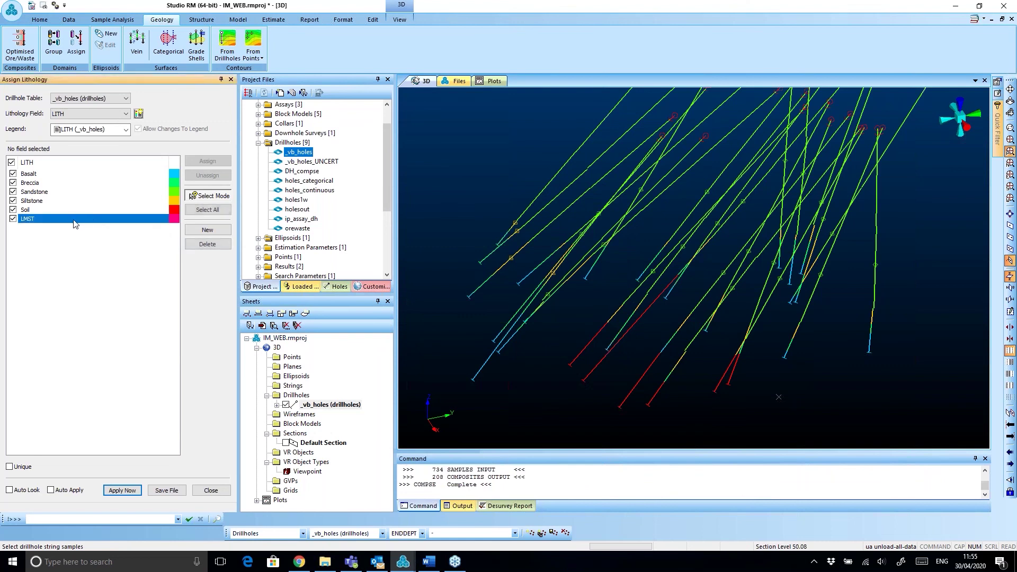
left_click(192, 197)
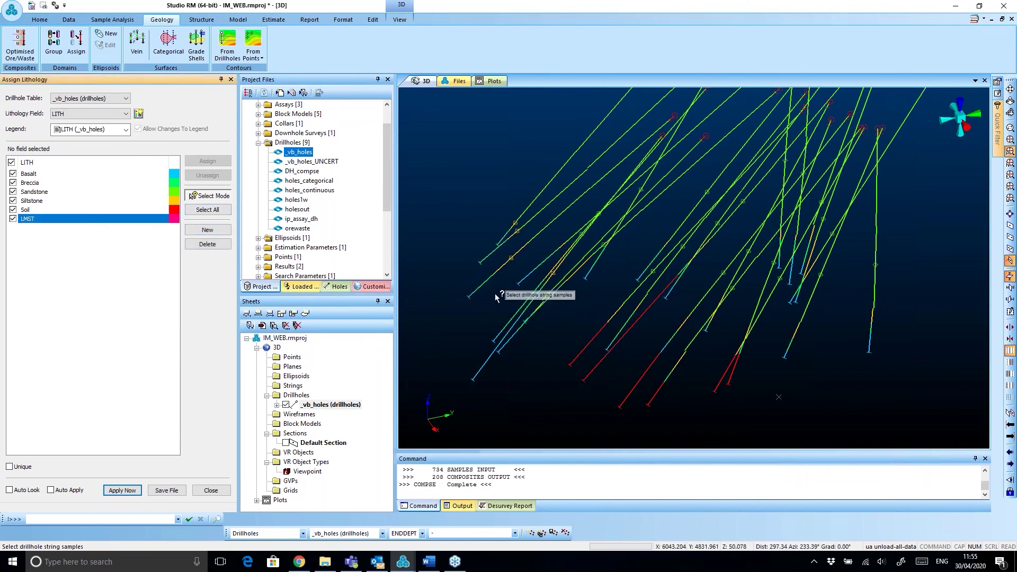
left_click_drag(474, 231, 527, 291)
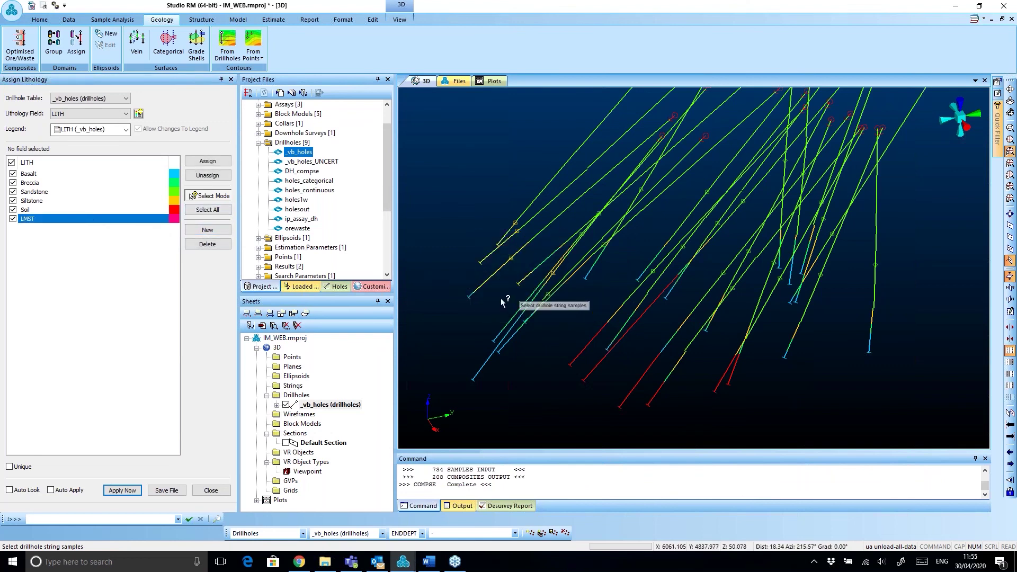
left_click(207, 161)
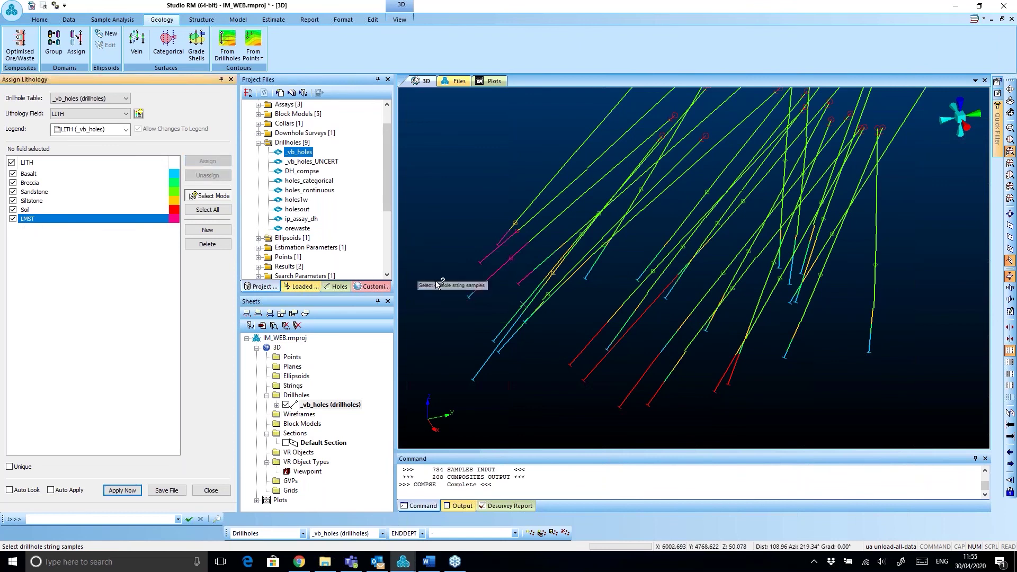
- Define a vertical two-point section running along the drillholes, then align the view to it with data outside the section clipped
middle_click_drag(588, 305, 525, 271)
key("2")
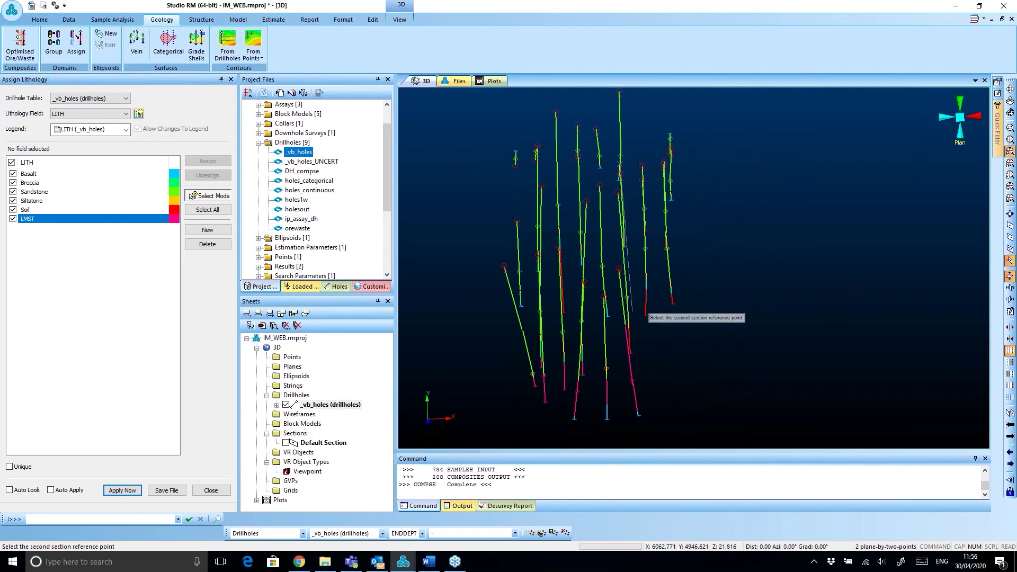
left_click(642, 311)
left_click(508, 313)
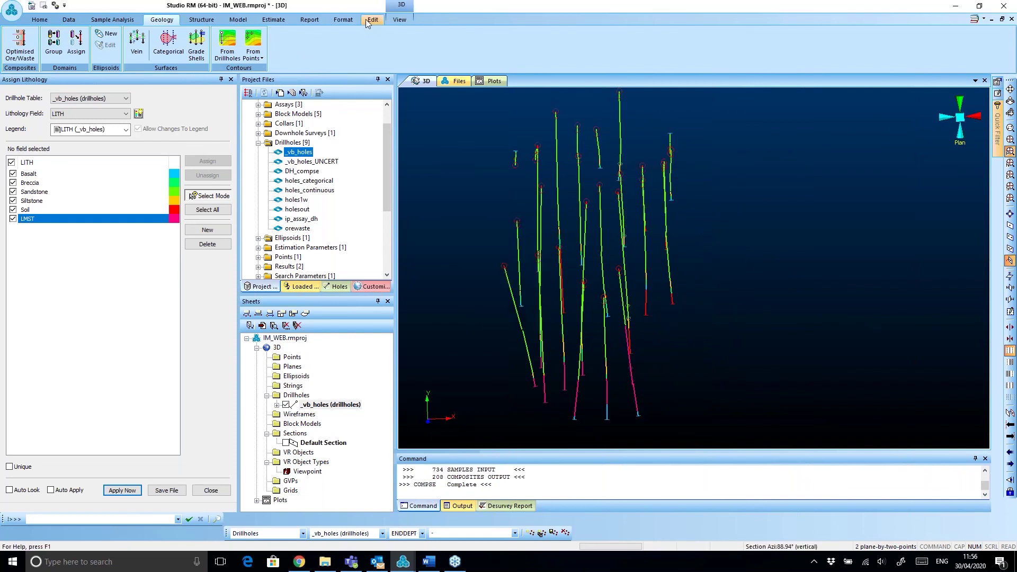
left_click(400, 20)
left_click(204, 48)
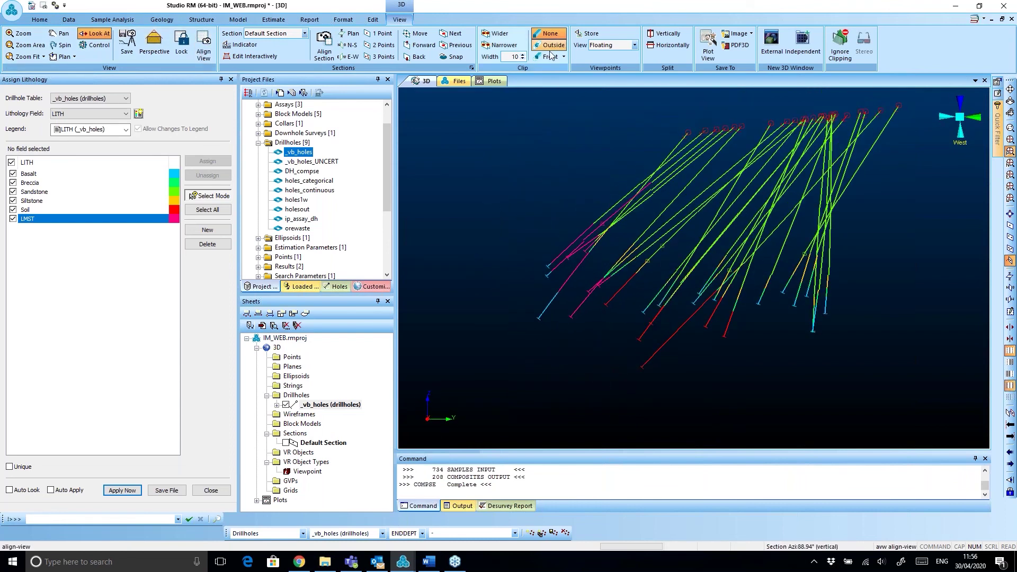
- Assign the samples near the lower ends of the two highest-Y drillholes in the clipped section to LMST
left_click_drag(628, 274, 683, 333)
left_click(654, 317)
left_click(637, 293)
scroll(644, 293, "up", 4)
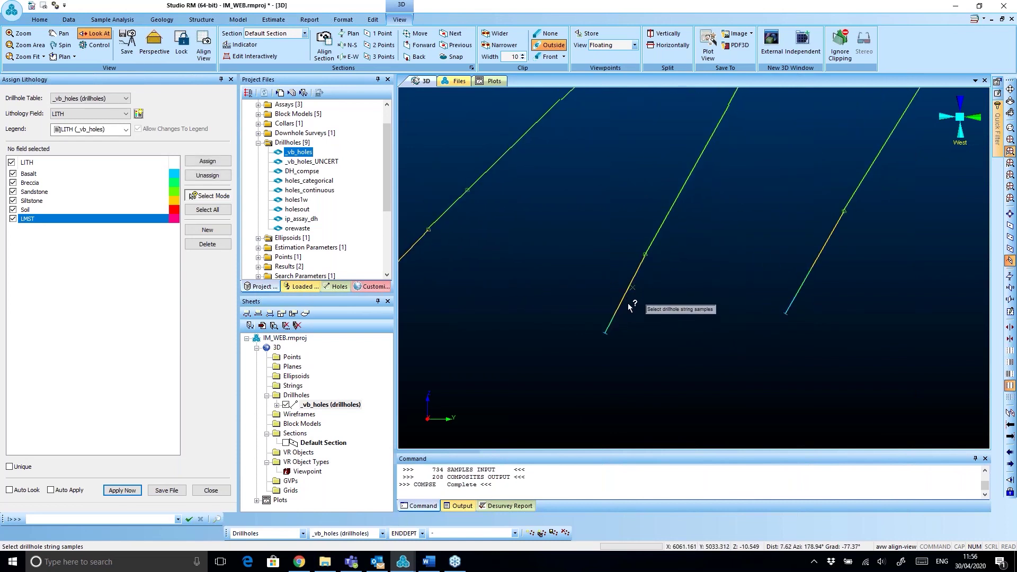
left_click_drag(617, 286, 646, 325)
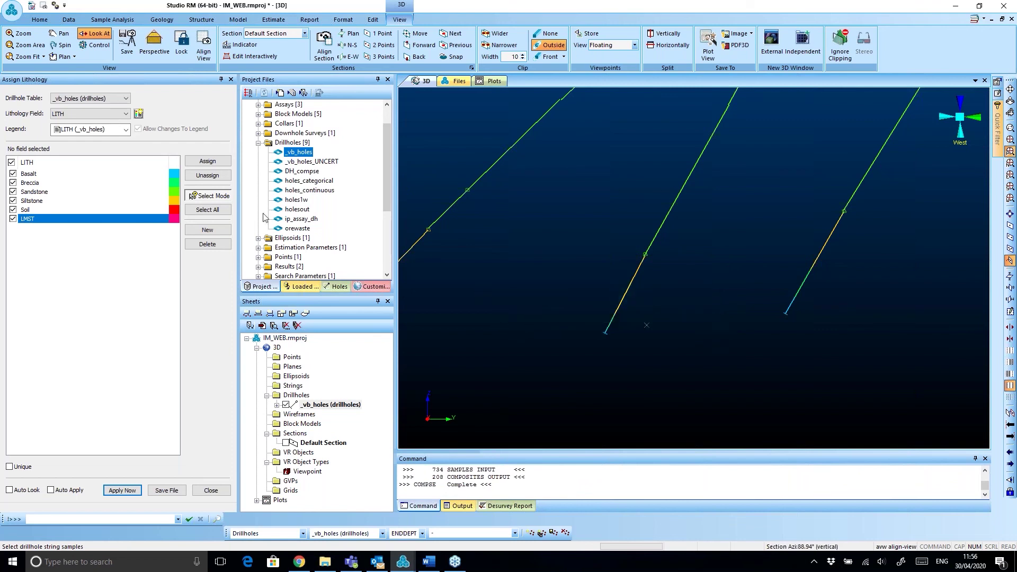
left_click(207, 167)
left_click_drag(768, 277, 839, 338)
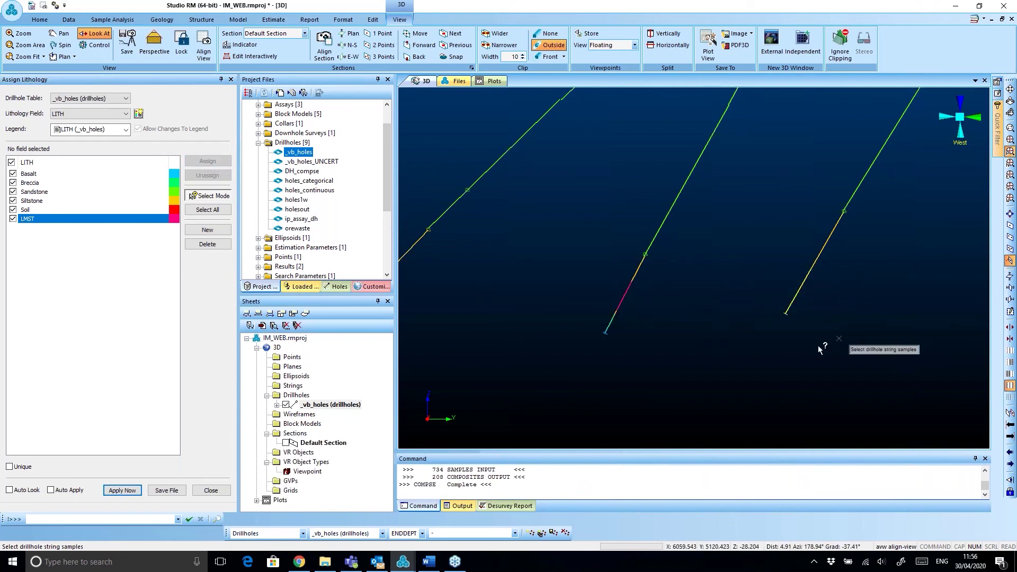
middle_click_drag(602, 368, 680, 374)
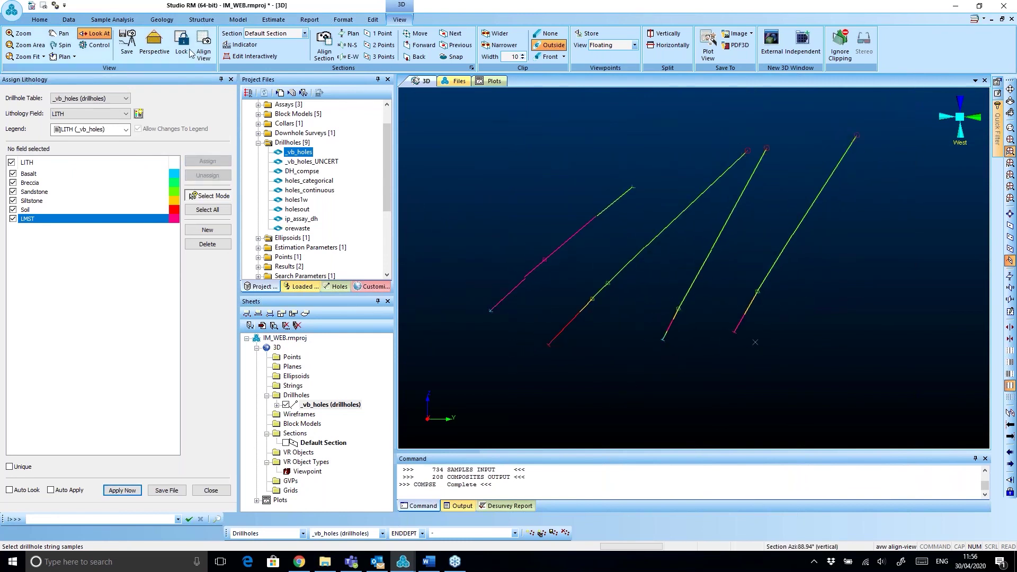
- Open the categorical surface setup and review the available drillhole tables and the vein surface command
left_click(161, 19)
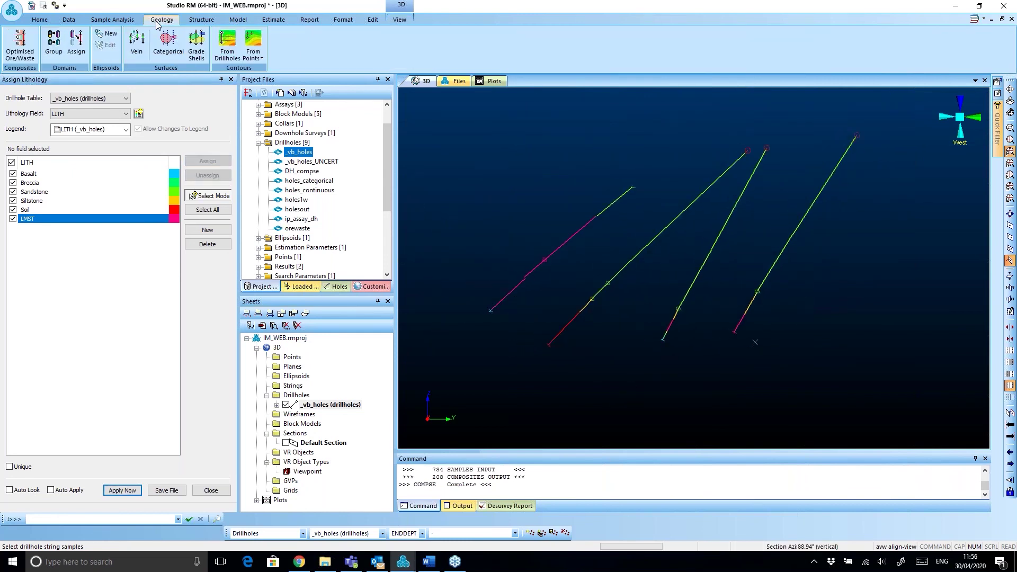
left_click(168, 46)
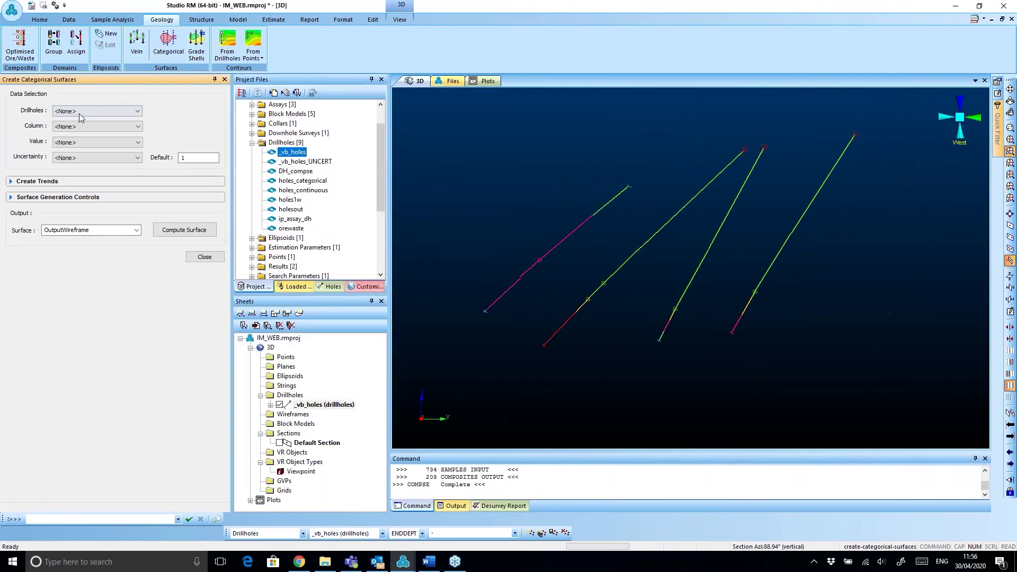
left_click(93, 112)
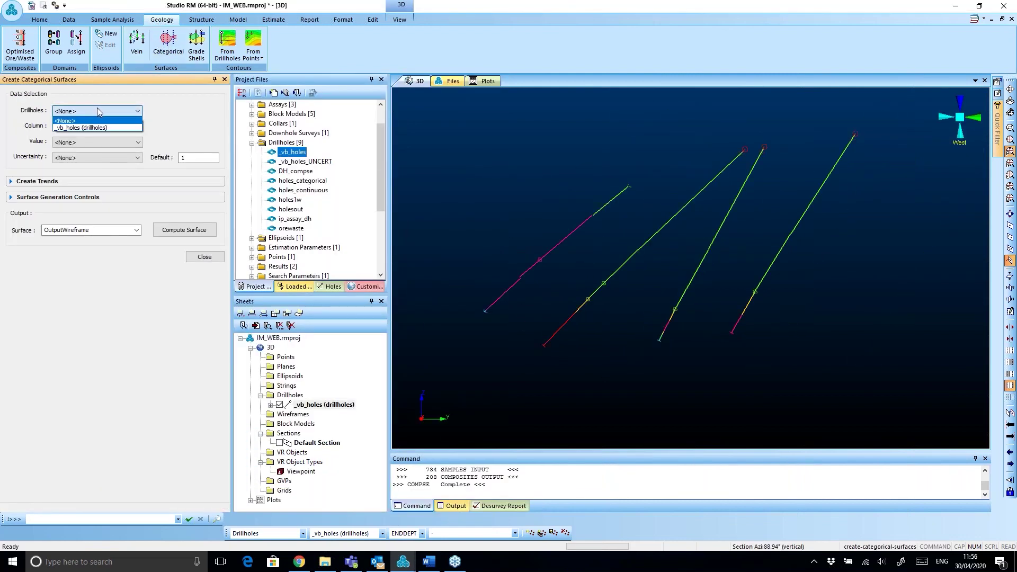
left_click(137, 53)
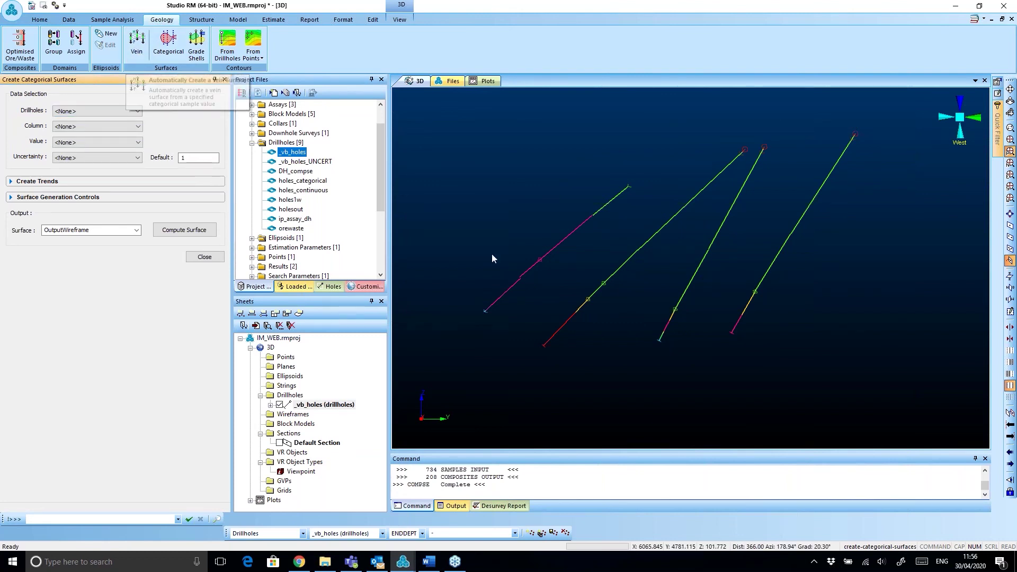
- Select the wf_code1_oktr wireframe triangle file among the project files
scroll(609, 279, "down", 3)
mouse_move(532, 343)
left_mouse_down("shift")
mouse_move(602, 338)
mouse_move(525, 336)
left_mouse_up("shift")
left_click(302, 248)
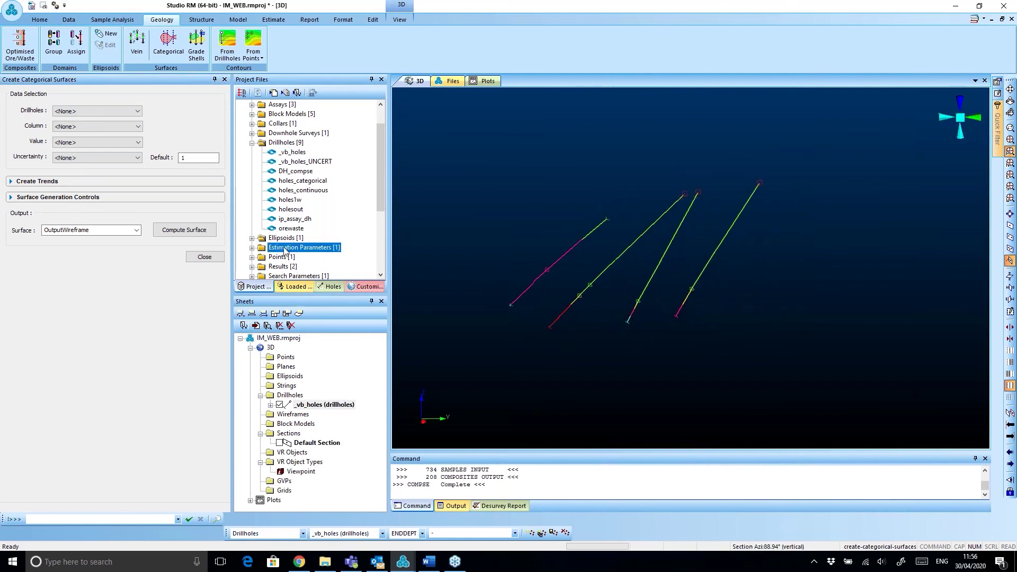
scroll(296, 270, "down", 4)
left_click(296, 257)
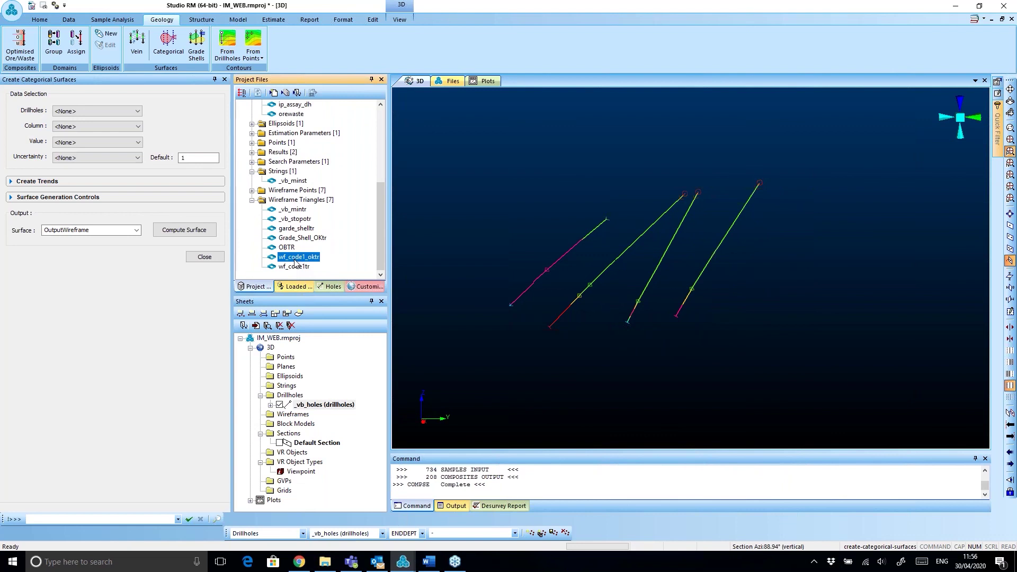